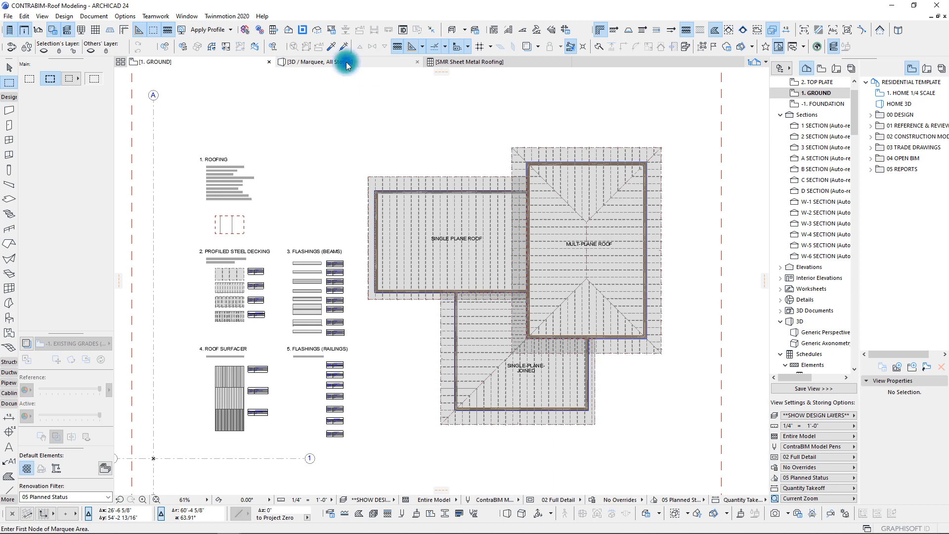
Open the 3D view and inspect the settings of the SMR - Trap Profile steel deck sample
left_click(347, 63)
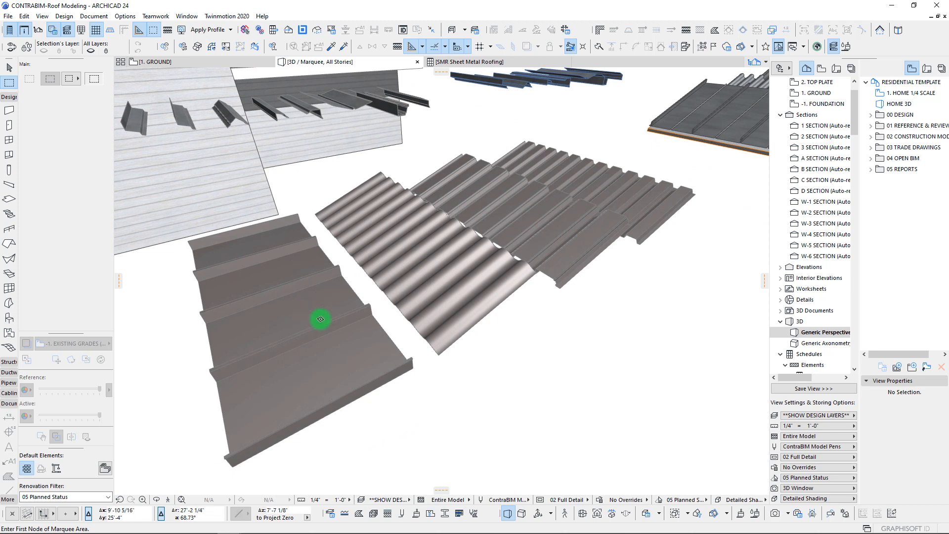
left_click(320, 318)
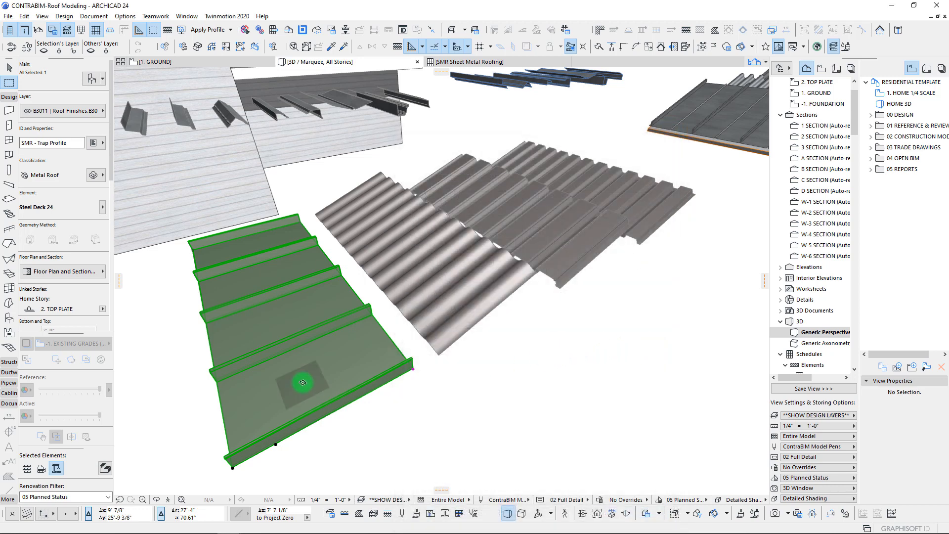
key("Escape")
Examine the house's metal roofs and the surrounding samples of steel decking, flashings and roof surfacing from several angles
middle_click_drag(394, 294, 541, 103, "shift")
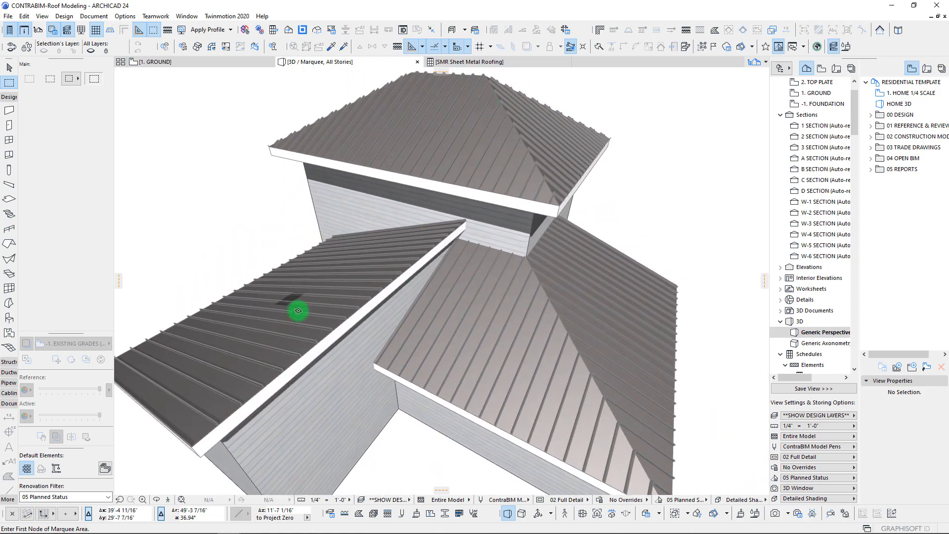
middle_click_drag(298, 310, 383, 346, "shift")
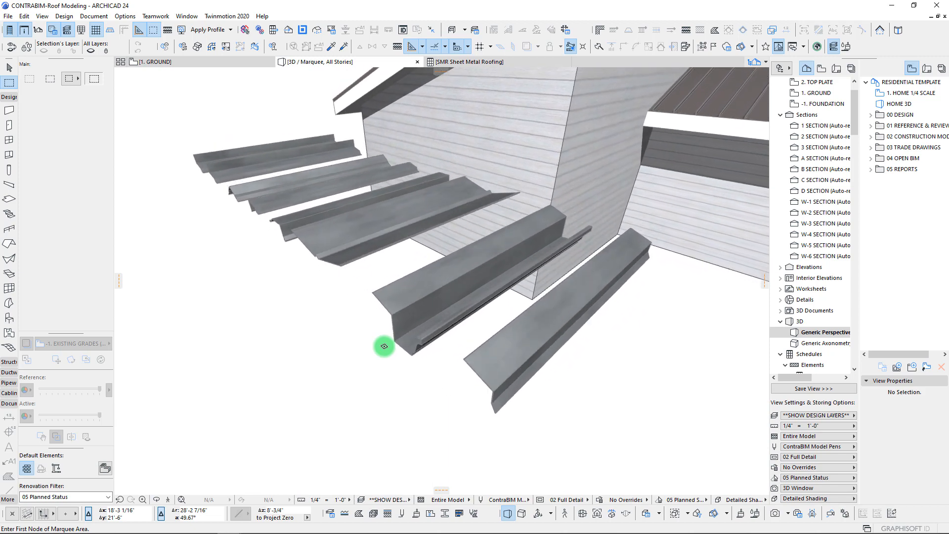
scroll(384, 346, "down", 7)
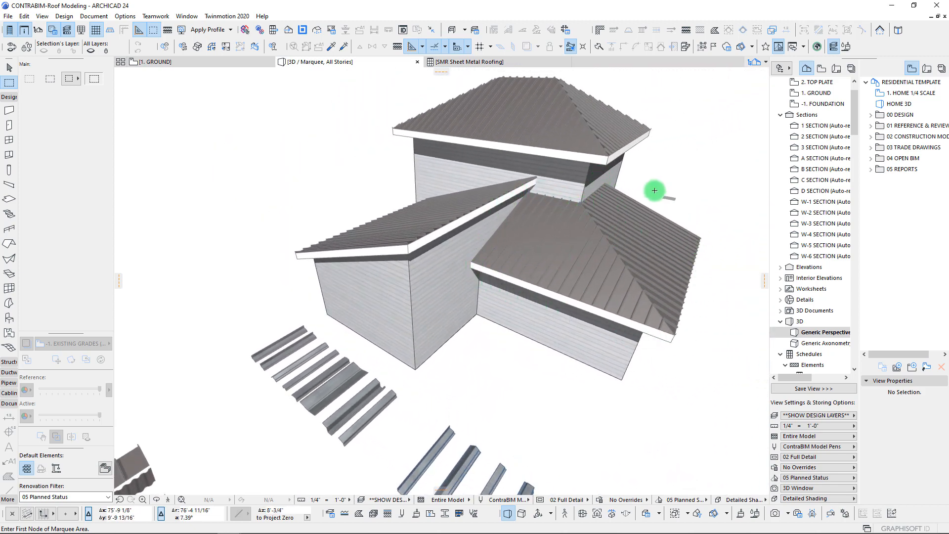
scroll(424, 198, "up", 5)
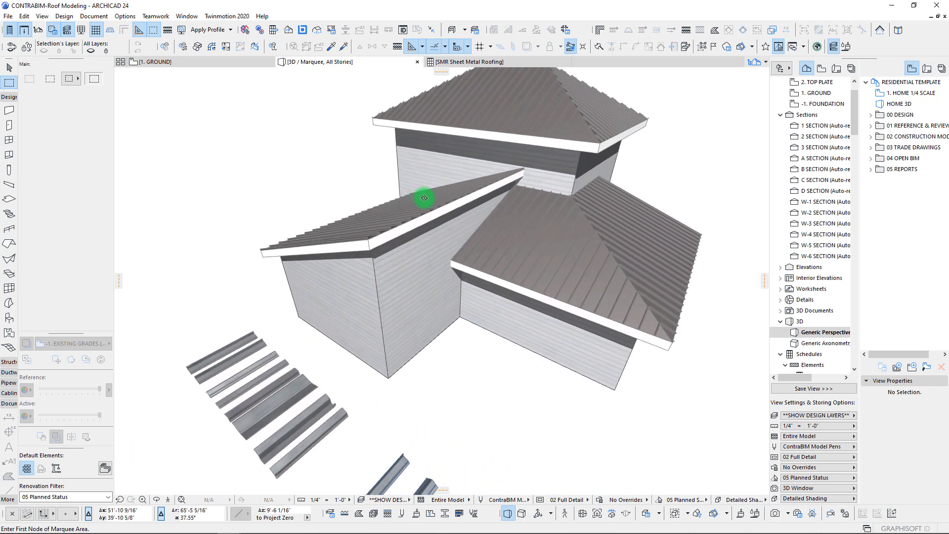
scroll(424, 198, "down", 5)
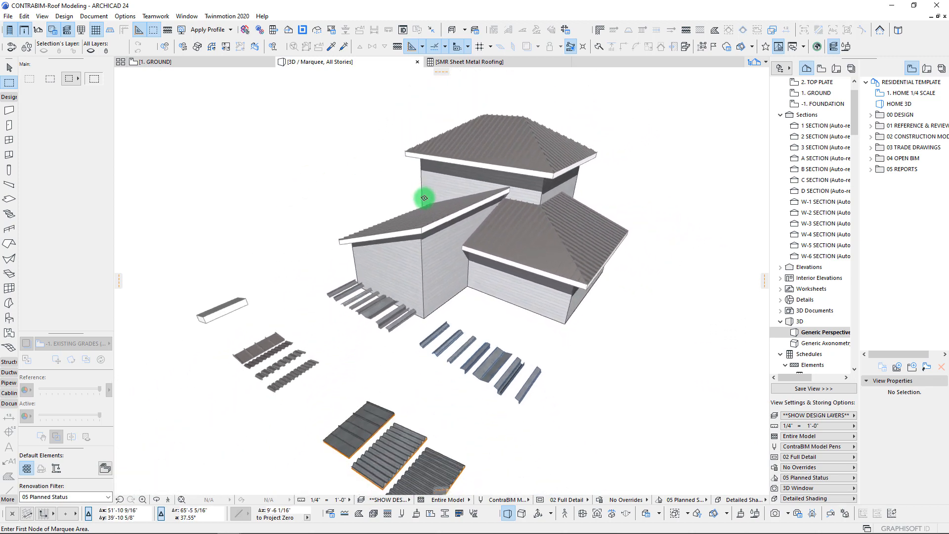
scroll(424, 198, "up", 2)
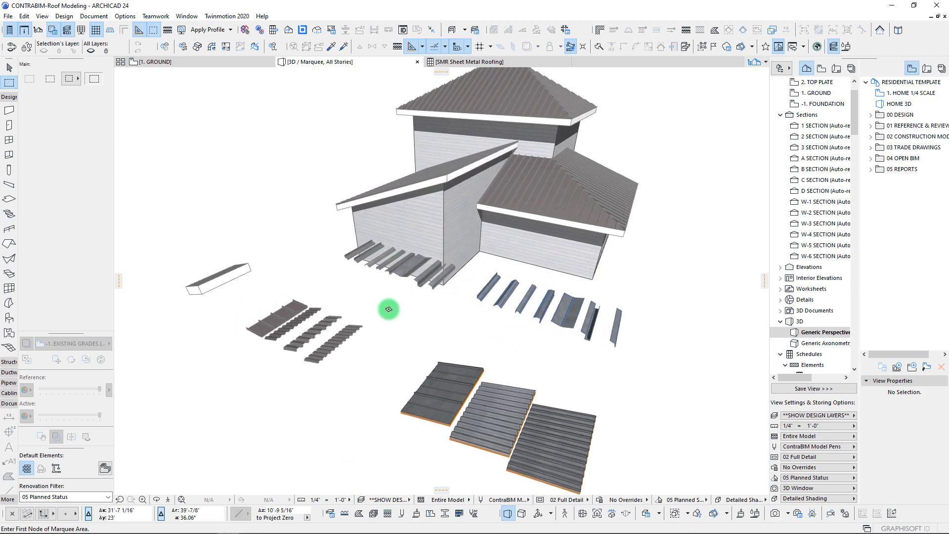
middle_click_drag(329, 315, 434, 324, "shift")
scroll(434, 324, "down", 5)
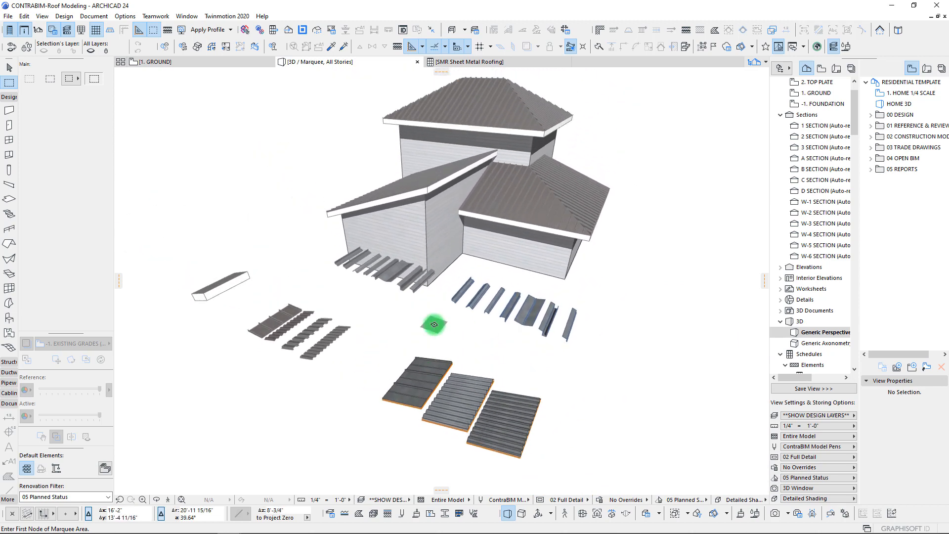
scroll(440, 397, "up", 4)
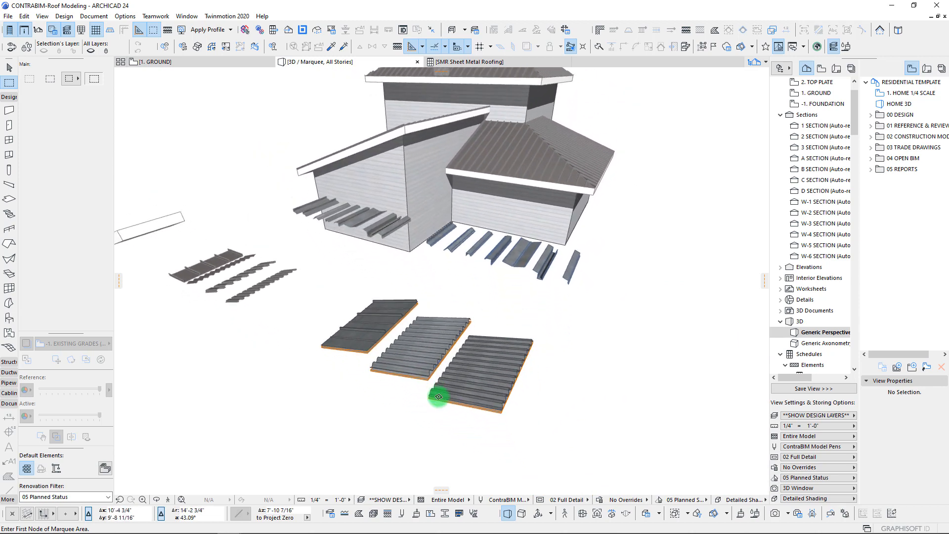
mouse_move(445, 345)
middle_mouse_down("shift")
mouse_move(396, 352)
mouse_move(646, 265)
mouse_move(534, 271)
mouse_move(367, 261)
mouse_move(483, 387)
mouse_move(439, 356)
mouse_move(448, 361)
middle_mouse_up("shift")
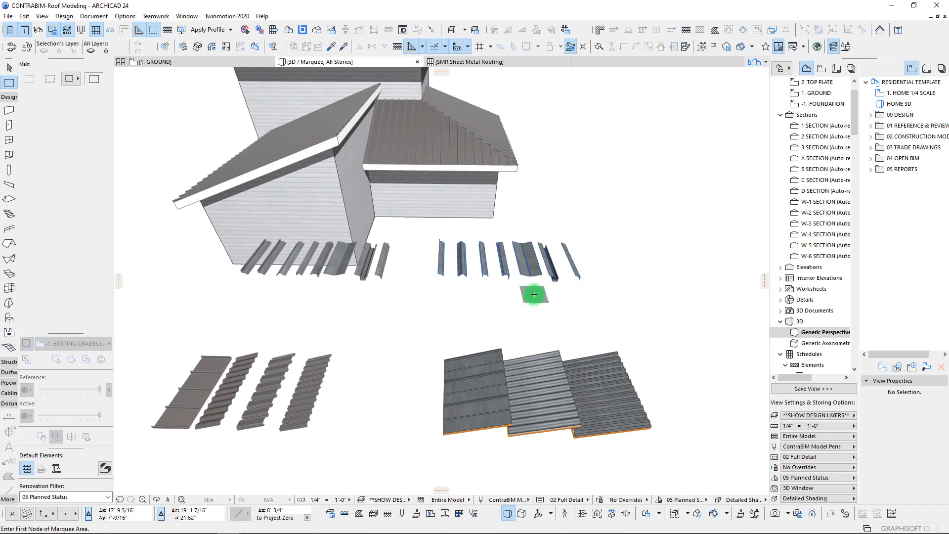
middle_click_drag(534, 294, 349, 175, "shift")
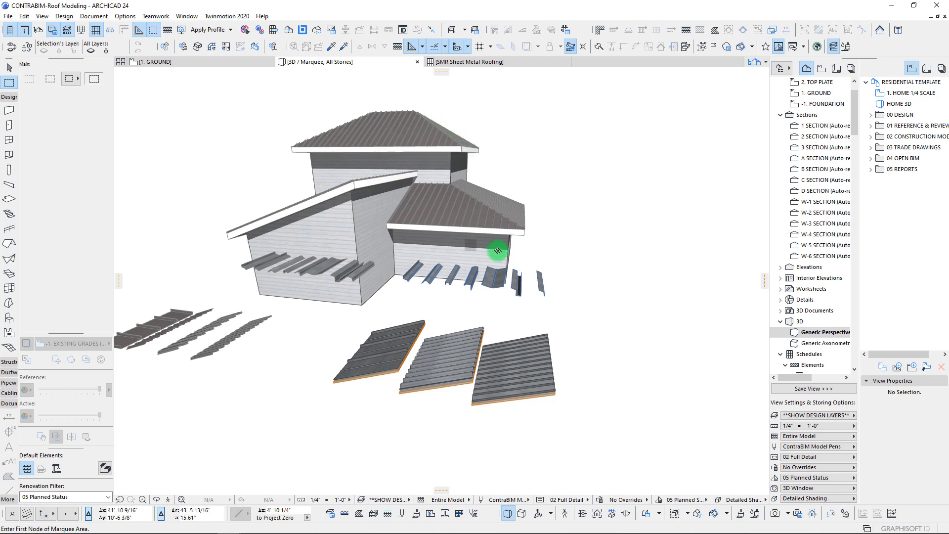
middle_click_drag(499, 282, 212, 303, "shift")
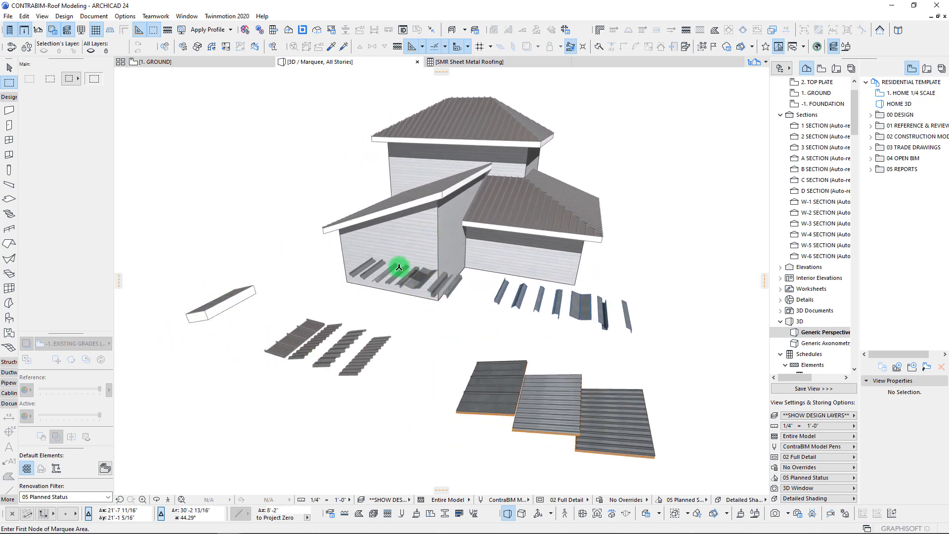
middle_click_drag(344, 371, 435, 280, "shift")
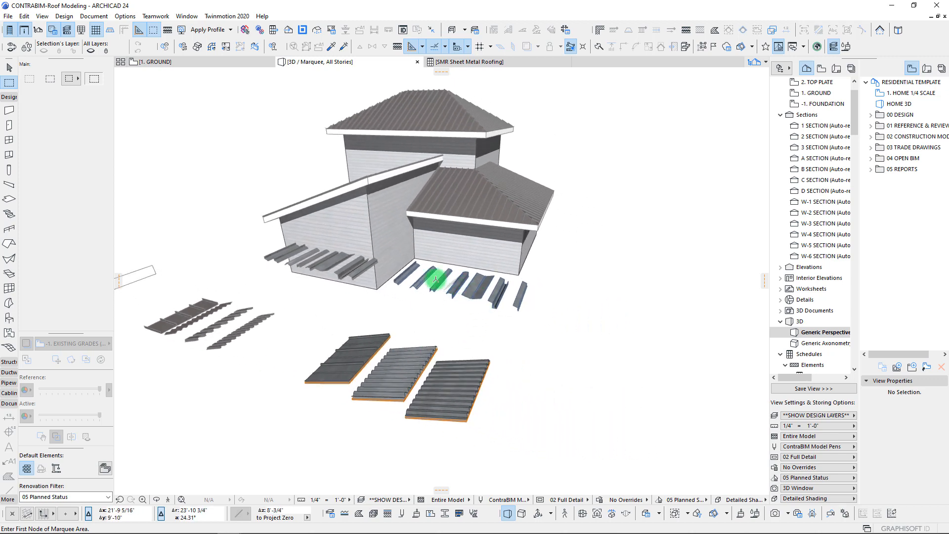
middle_click_drag(386, 385, 686, 347, "shift")
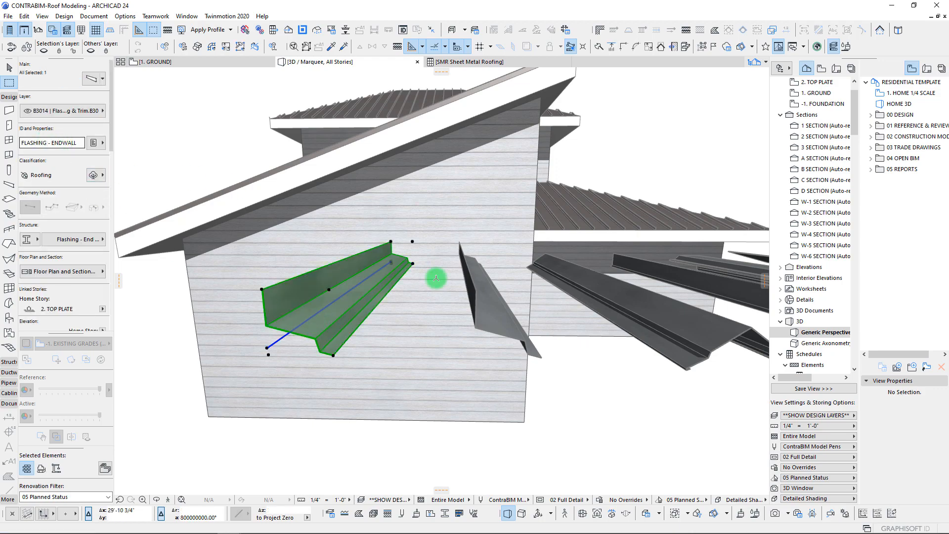
Inspect the beam flashings one by one from the endwall profile to the peak profile, checking their IDs and structure settings
key("Escape")
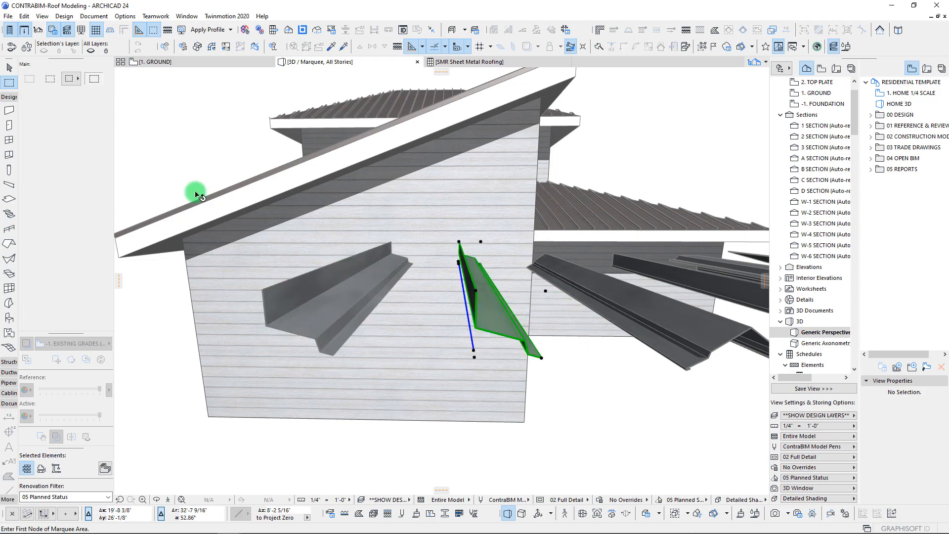
middle_click_drag(401, 362, 362, 319, "shift")
key("Escape")
key("Escape")
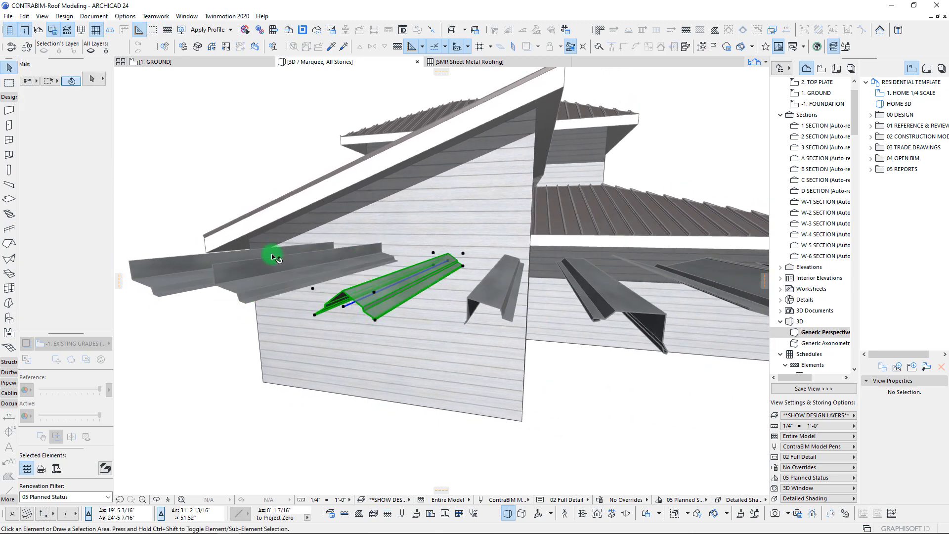
left_click(66, 144)
left_click(491, 305)
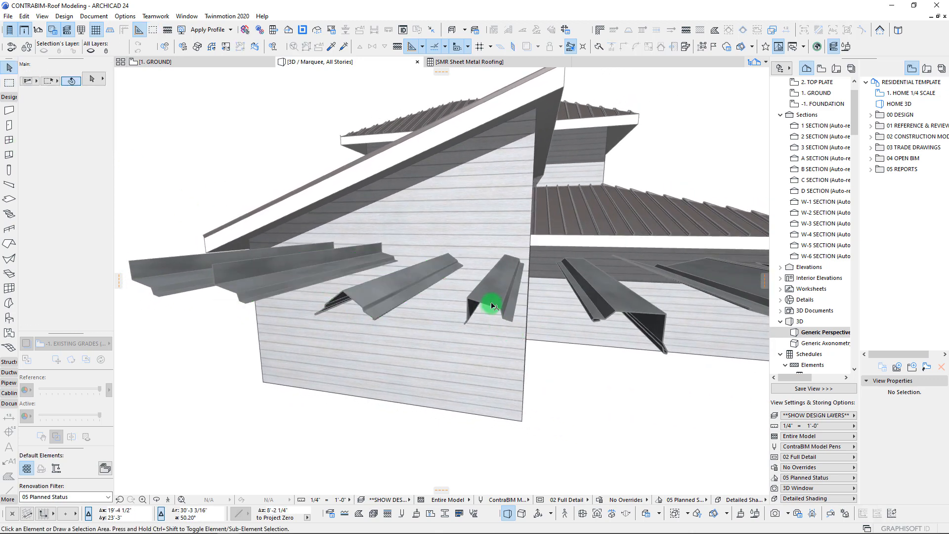
left_click(456, 301)
scroll(477, 260, "up", 5)
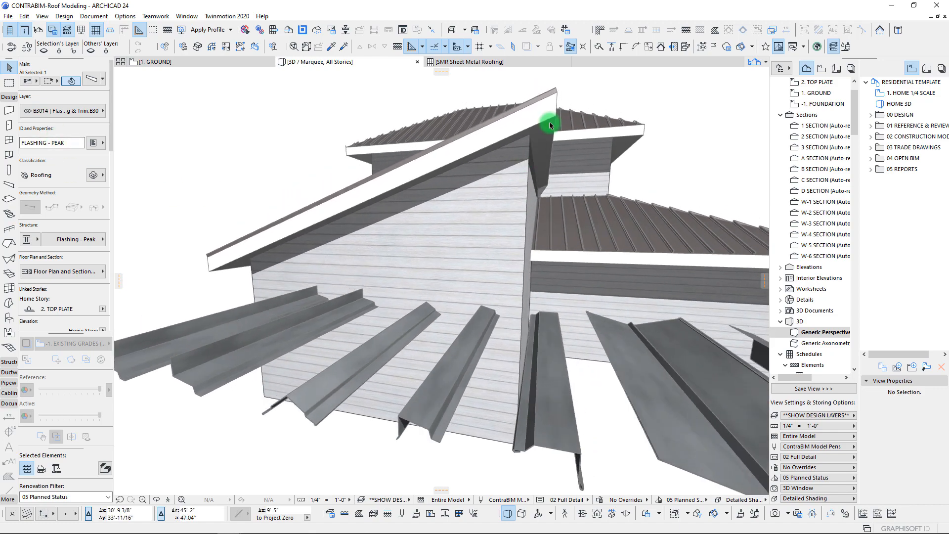
key("Escape")
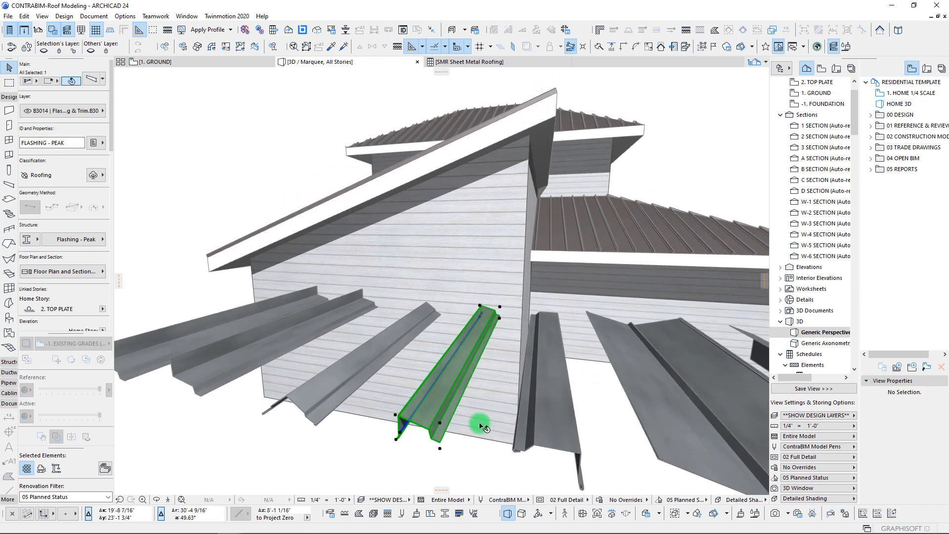
Inspect the gable, valley, gutter and fascia drip beam flashings and their profile shapes
middle_click_drag(507, 404, 448, 350, "shift")
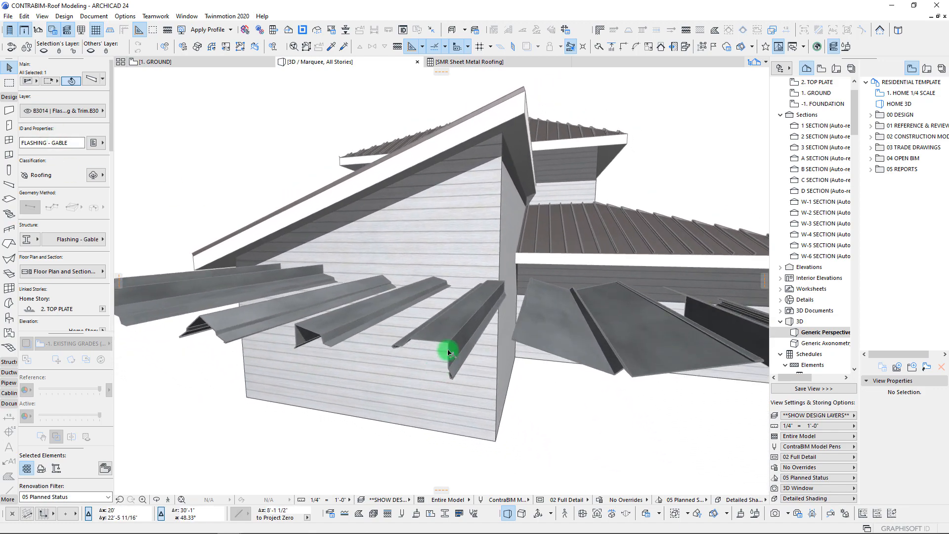
middle_click_drag(317, 210, 534, 358, "shift")
middle_click_drag(415, 285, 653, 213, "shift")
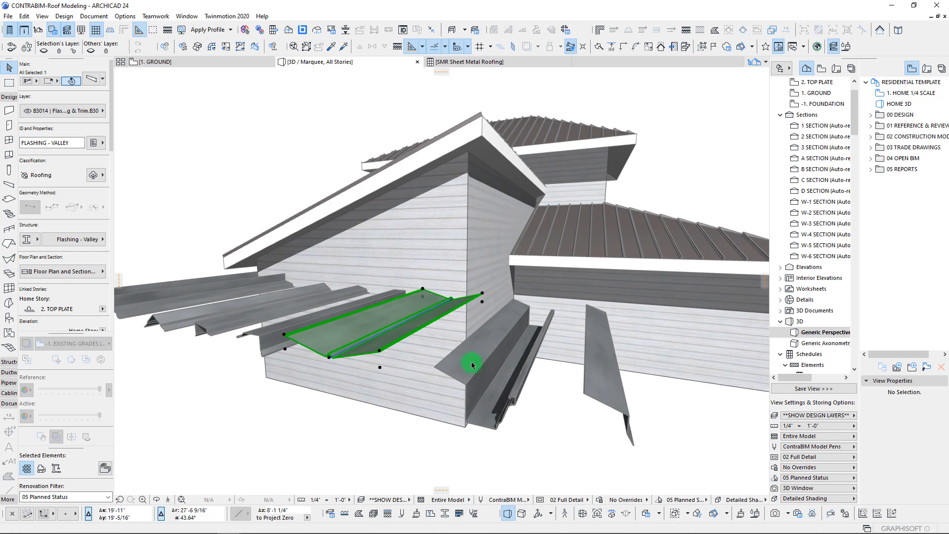
middle_click_drag(455, 364, 451, 397, "shift")
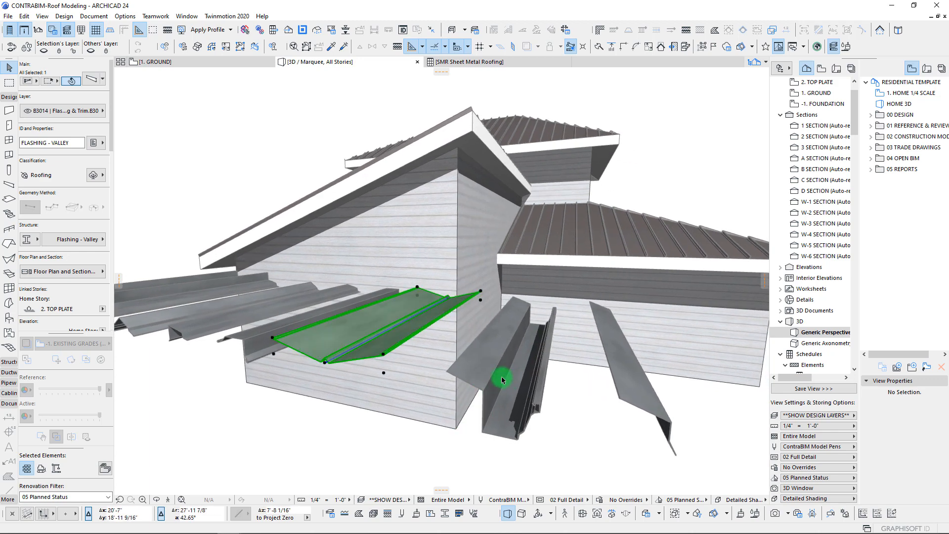
middle_click_drag(507, 381, 545, 403, "shift")
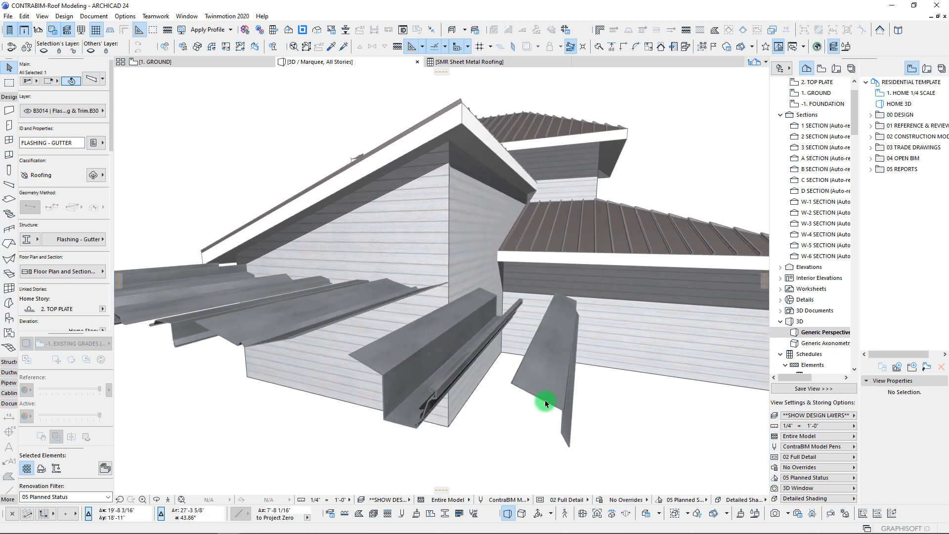
middle_click_drag(458, 398, 474, 325, "shift")
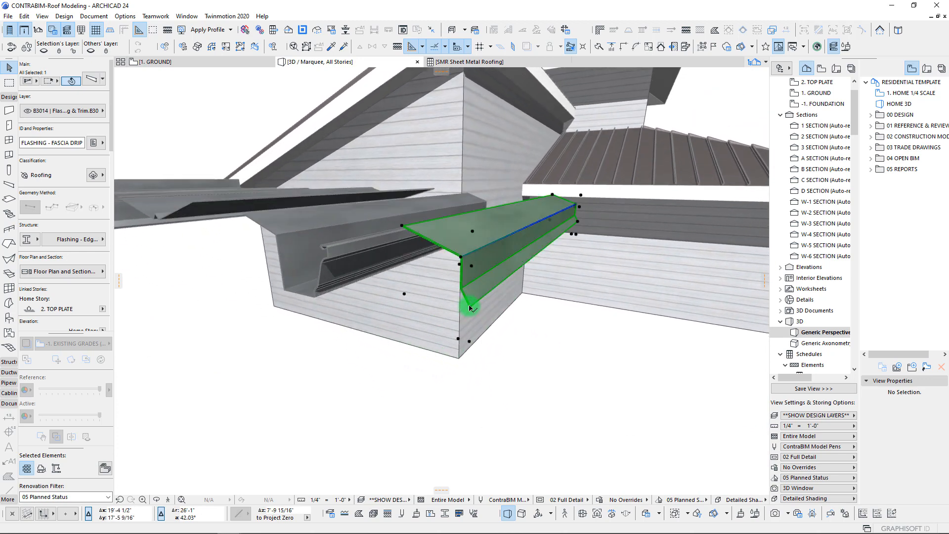
Try stretching the profile height of the fascia drip flashing and the gable flashing
left_click(469, 307)
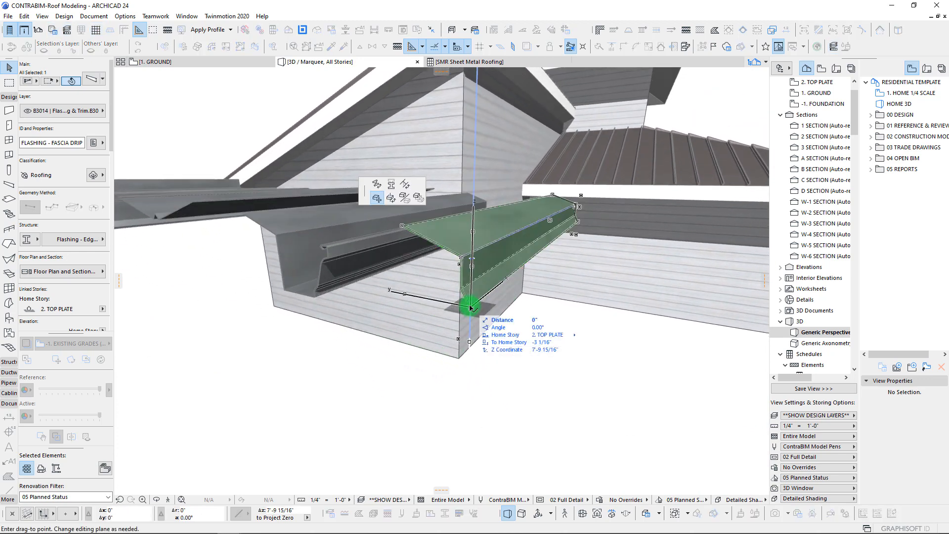
left_click(391, 186)
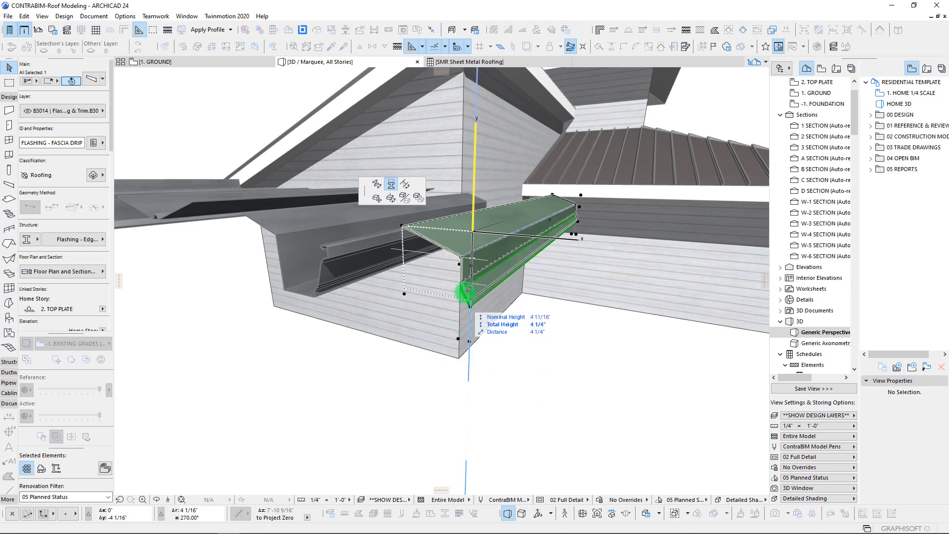
middle_click_drag(469, 289, 599, 277, "shift")
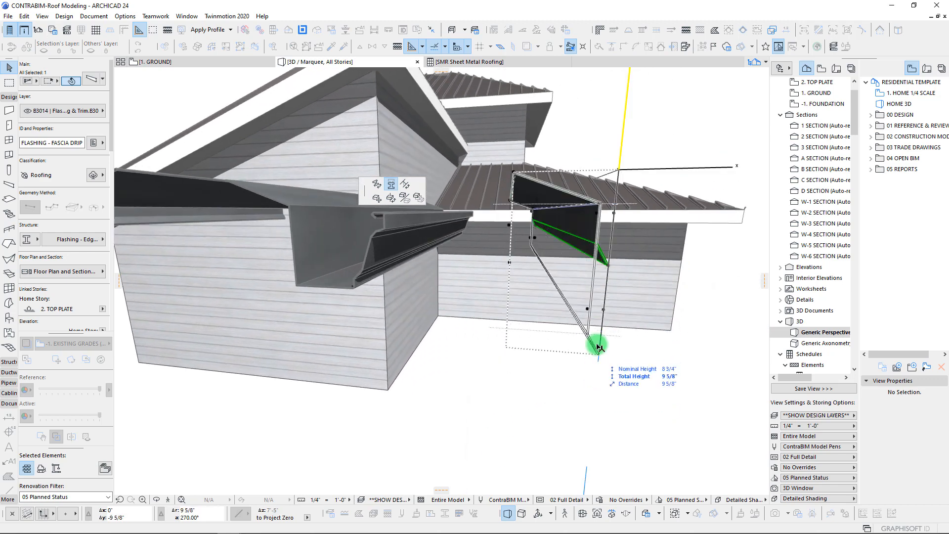
middle_click_drag(370, 270, 454, 256, "shift")
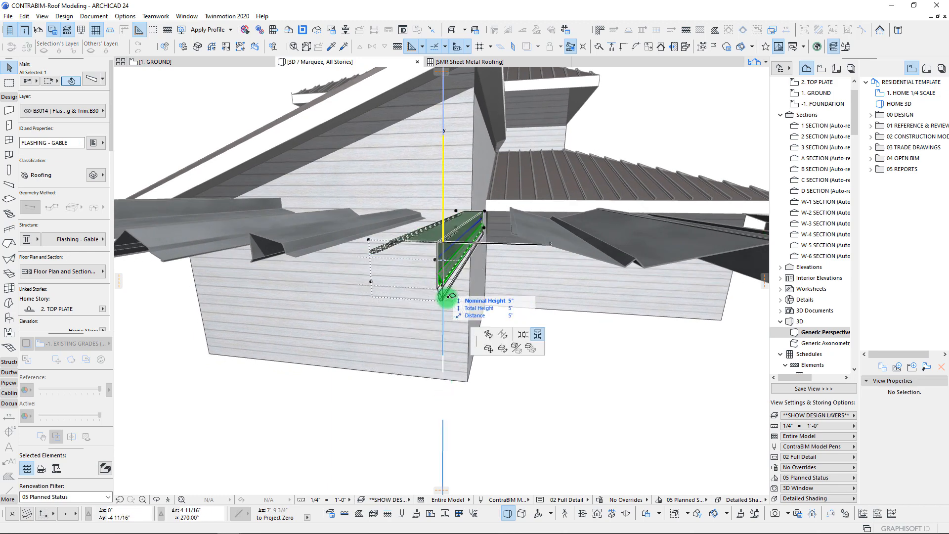
Try stretching the profile height of the peak flashing, then clear the selection
left_click(278, 242)
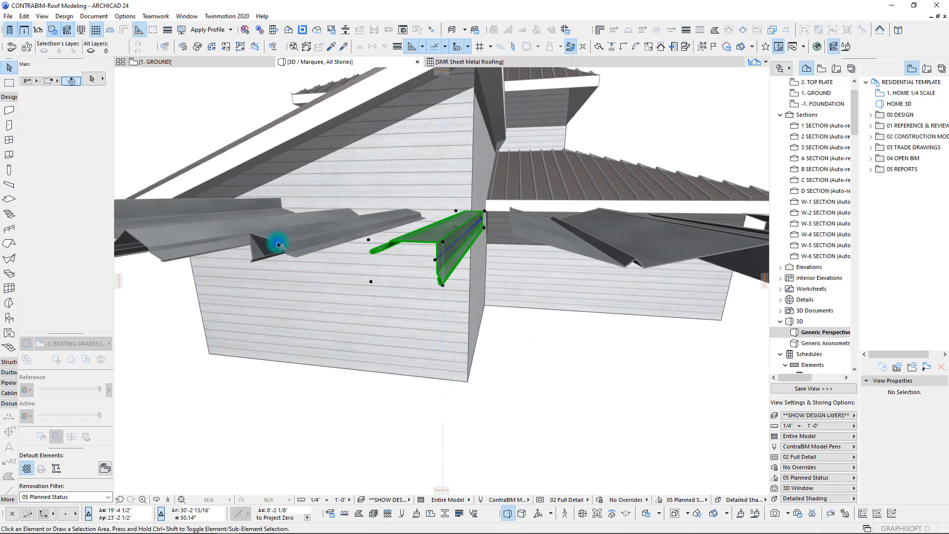
left_click(252, 264)
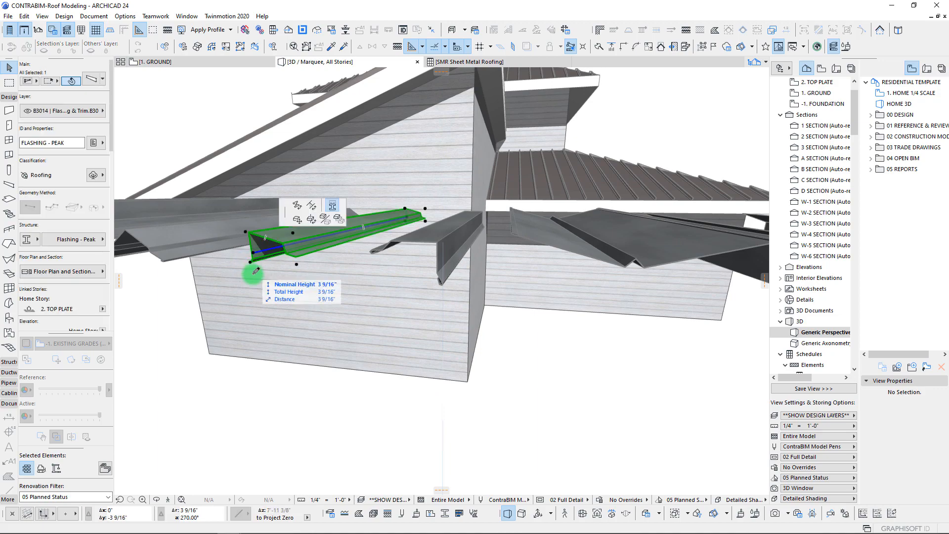
left_click(274, 263)
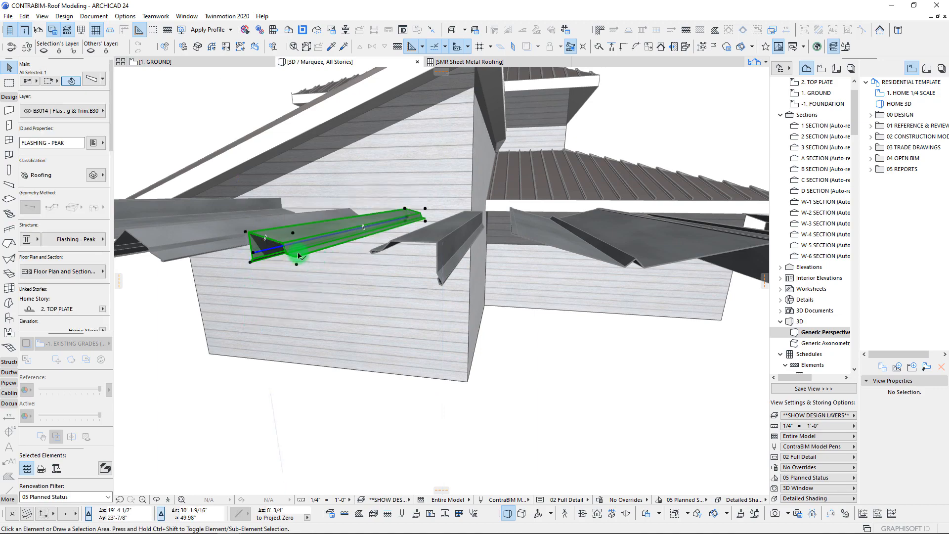
key("Escape")
Compare the two rows of flashing samples beside the house and select the endwall beam flashing
middle_click_drag(289, 242, 504, 292, "shift")
scroll(504, 293, "down", 10)
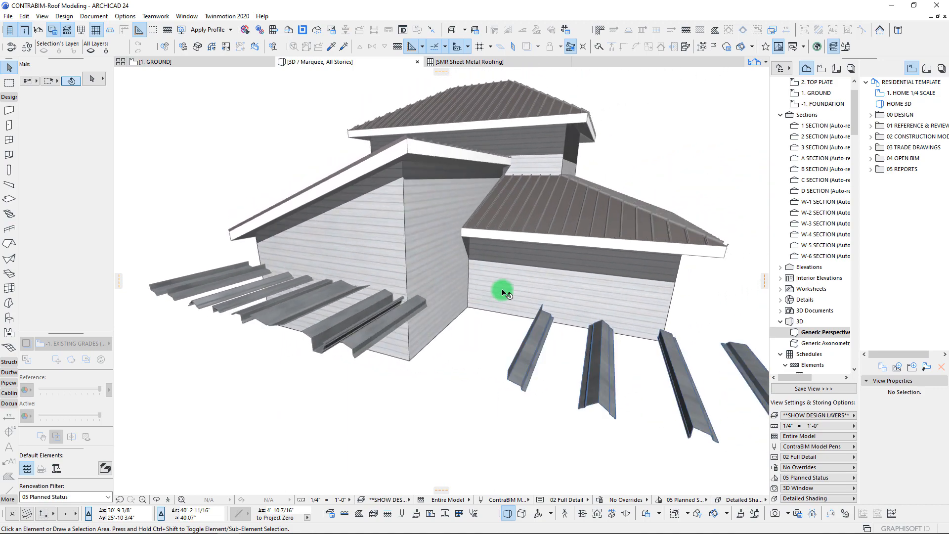
scroll(504, 293, "up", 8)
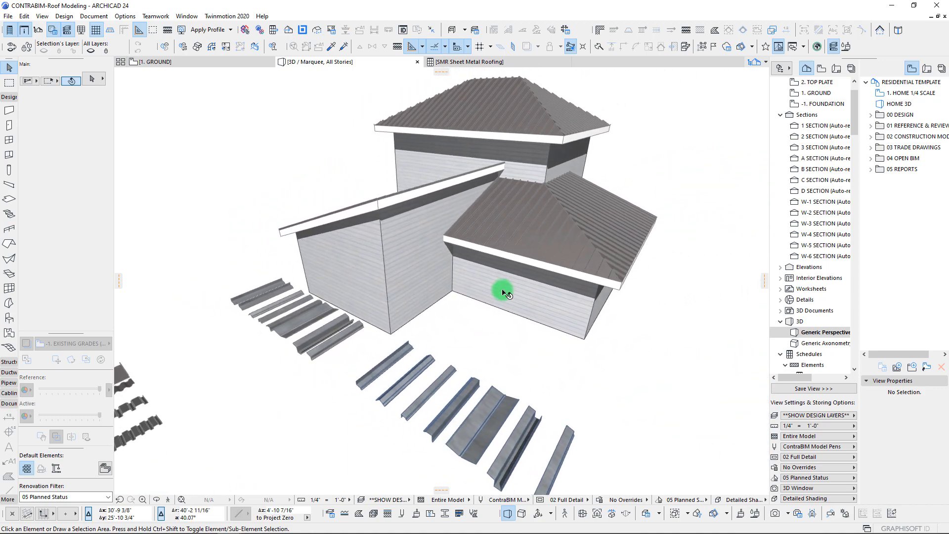
middle_click_drag(541, 437, 251, 266, "shift")
left_click(176, 239)
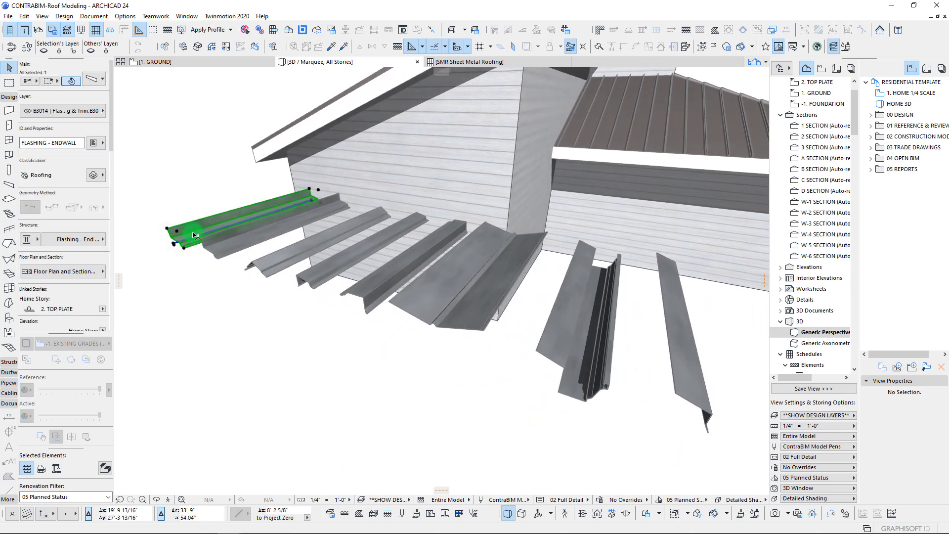
Open the endwall flashing's complex profile for editing and display its outlines with thin lines instead of true line weight
right_click(195, 230)
left_click(253, 337)
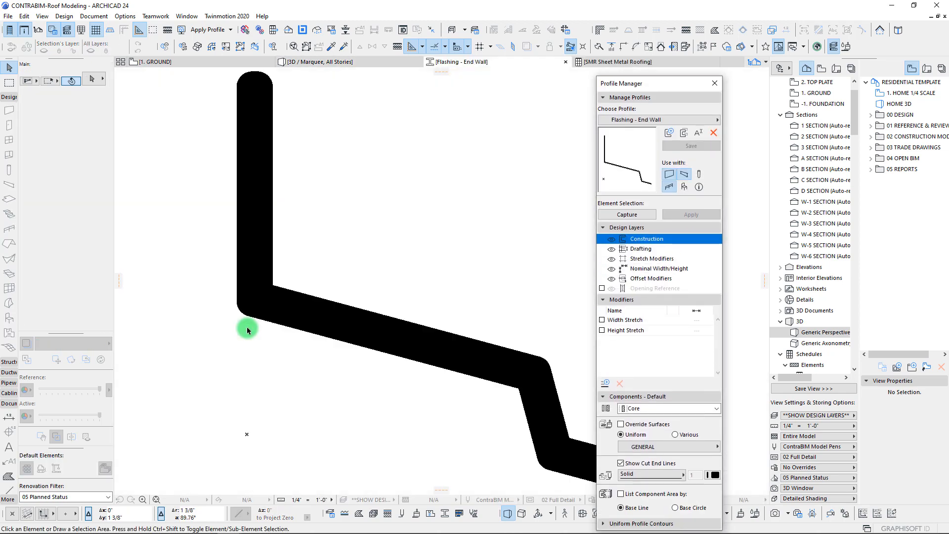
scroll(325, 323, "down", 4)
middle_click_drag(324, 323, 417, 115)
left_click(396, 47)
left_click(372, 244)
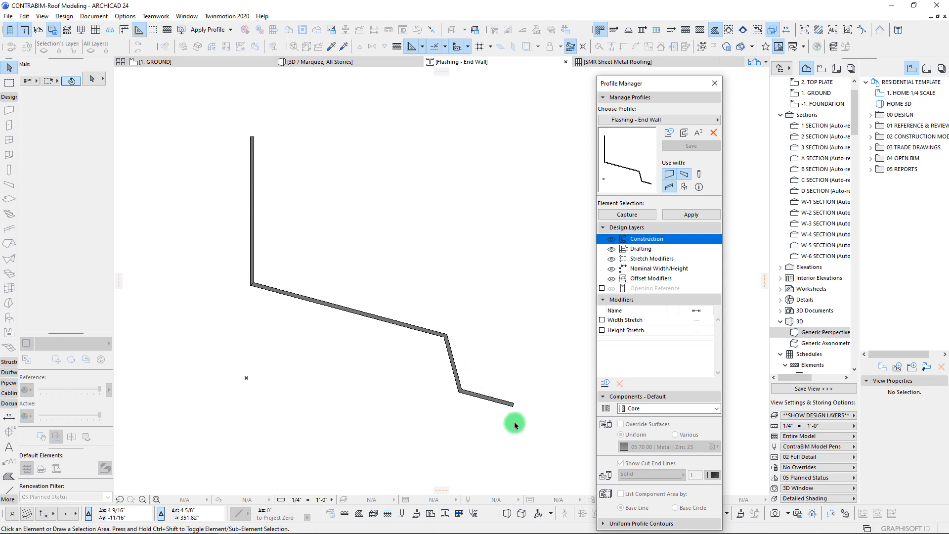
Examine the bends of the endwall flashing profile and its offset from the origin, and close the profile editor without changes
scroll(381, 350, "up", 3)
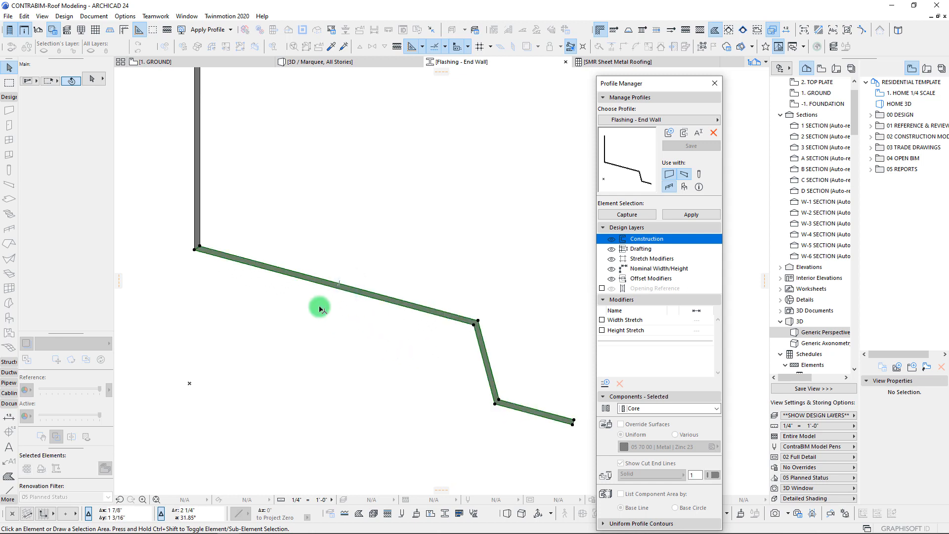
key("ctrl+a")
middle_click(404, 348)
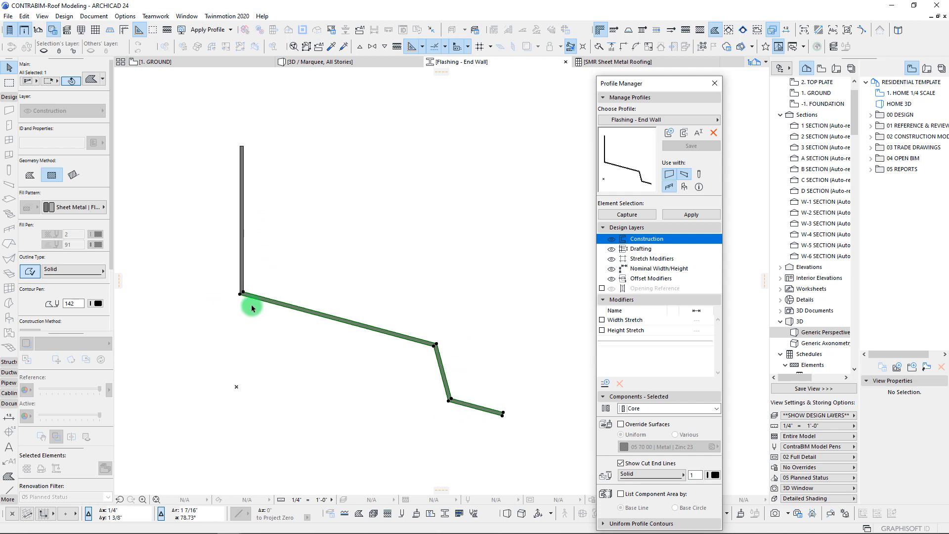
scroll(251, 307, "up", 3)
middle_click(348, 324)
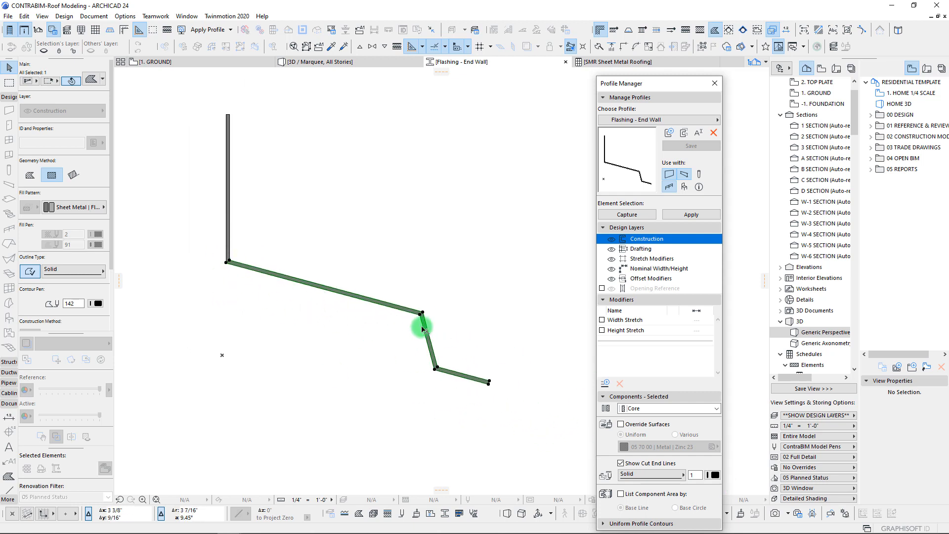
left_click(363, 366)
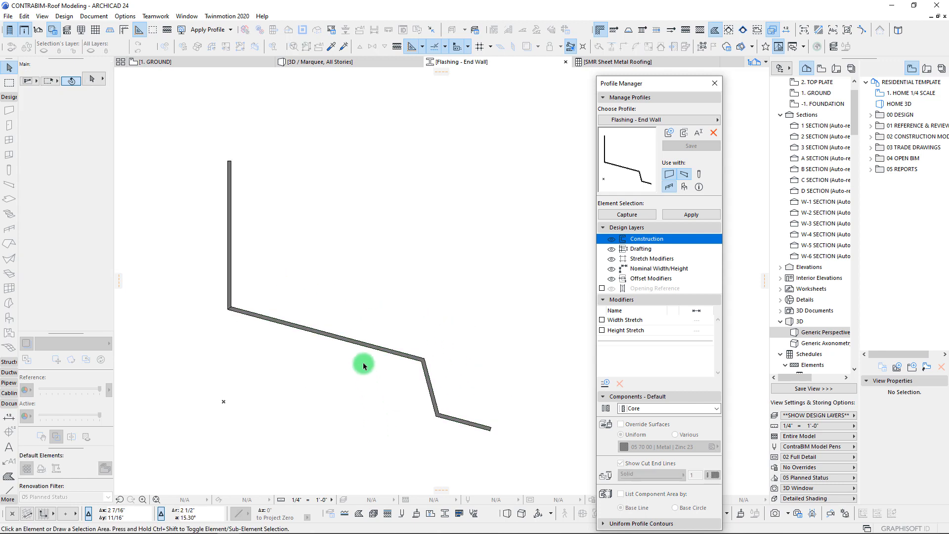
left_click(568, 63)
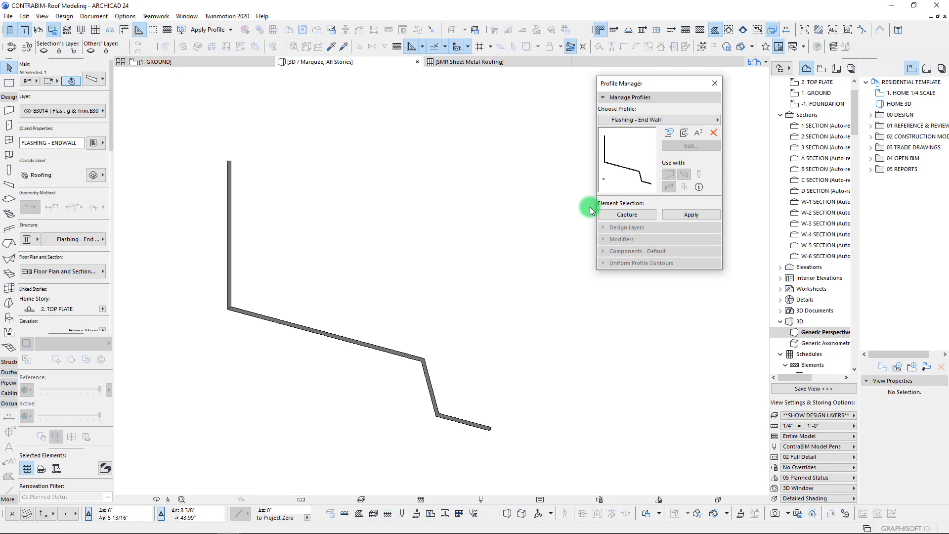
Pick up the endwall flashing sample's settings as the Beam tool defaults and clear the selection
middle_click_drag(219, 209, 326, 238, "shift")
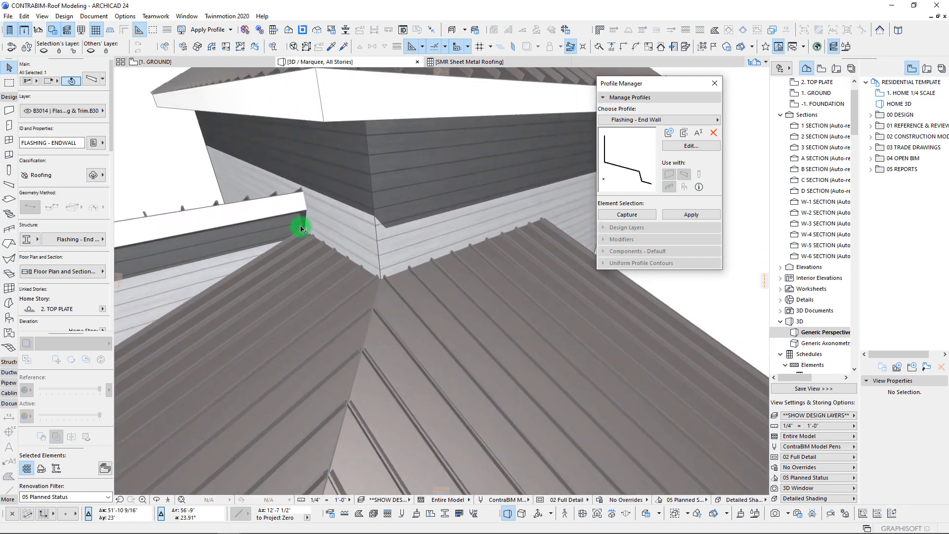
scroll(420, 269, "down", 5)
middle_click_drag(419, 269, 438, 225, "shift")
scroll(448, 223, "up", 2)
scroll(448, 224, "up", 2)
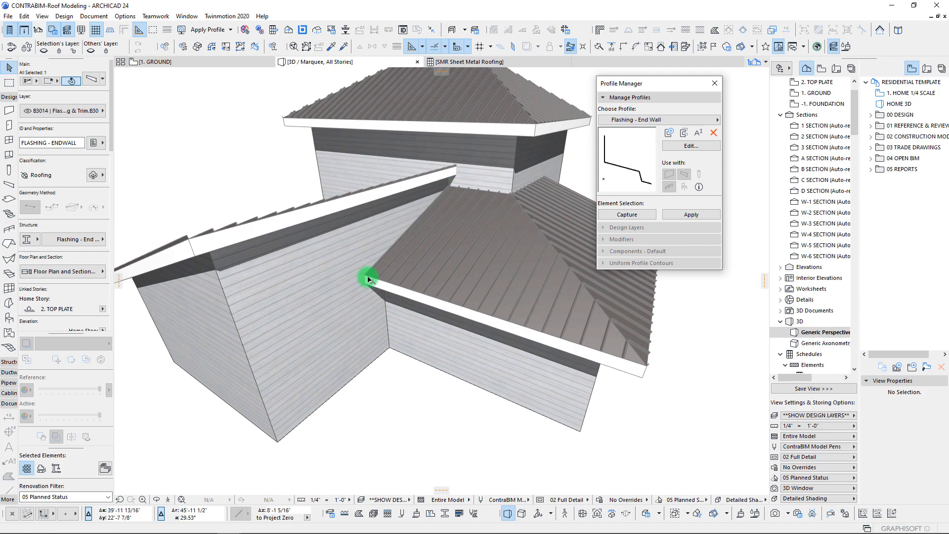
middle_click_drag(368, 280, 296, 324, "shift")
left_click(236, 329)
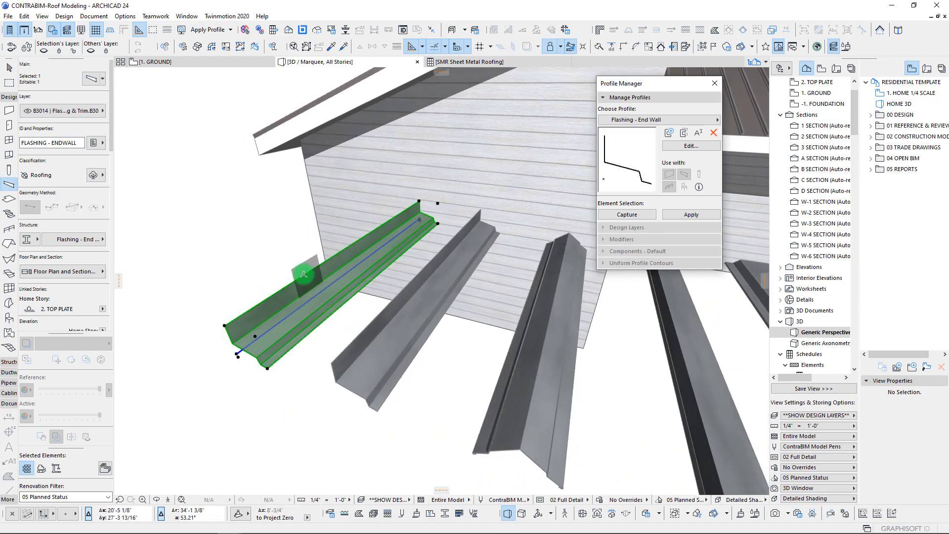
key("Escape")
Set the beam geometry to chained for the roof-to-wall corner and move the Profile Manager clear of the wall
scroll(270, 298, "down", 3)
middle_click_drag(269, 299, 271, 299, "shift")
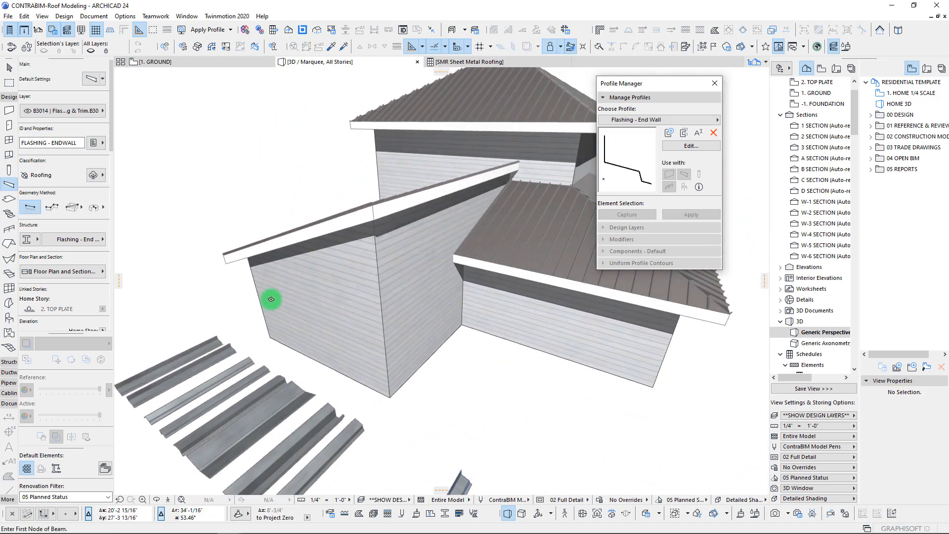
scroll(271, 299, "up", 8)
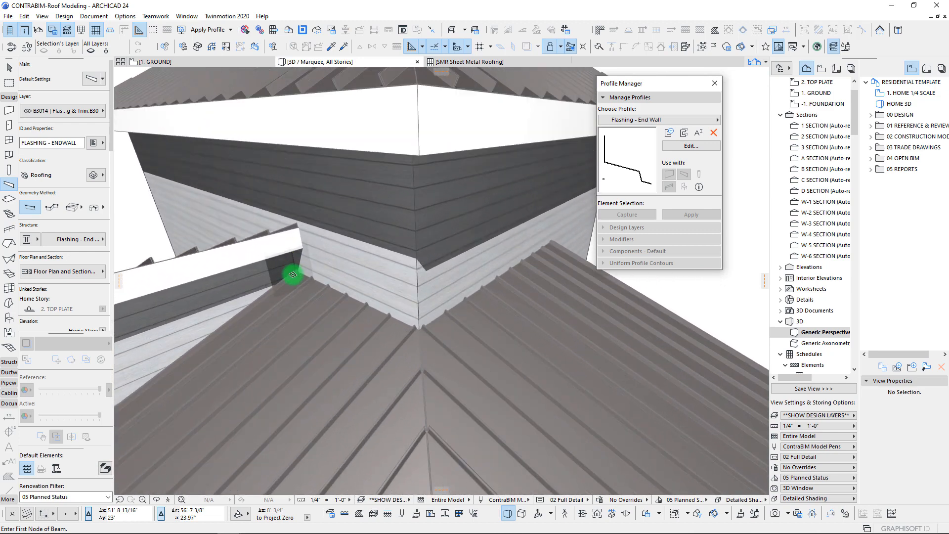
left_click(52, 208)
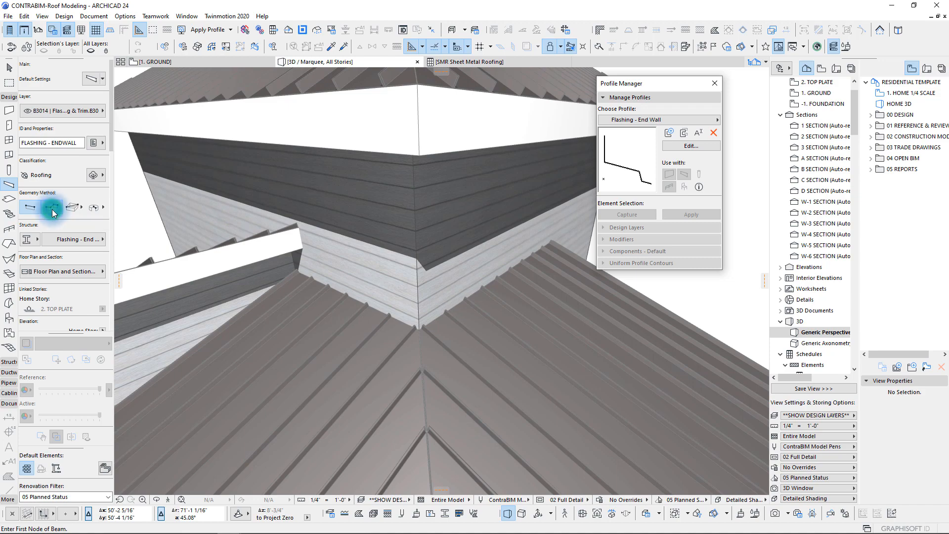
middle_click_drag(420, 306, 314, 300, "shift")
scroll(436, 357, "up", 3)
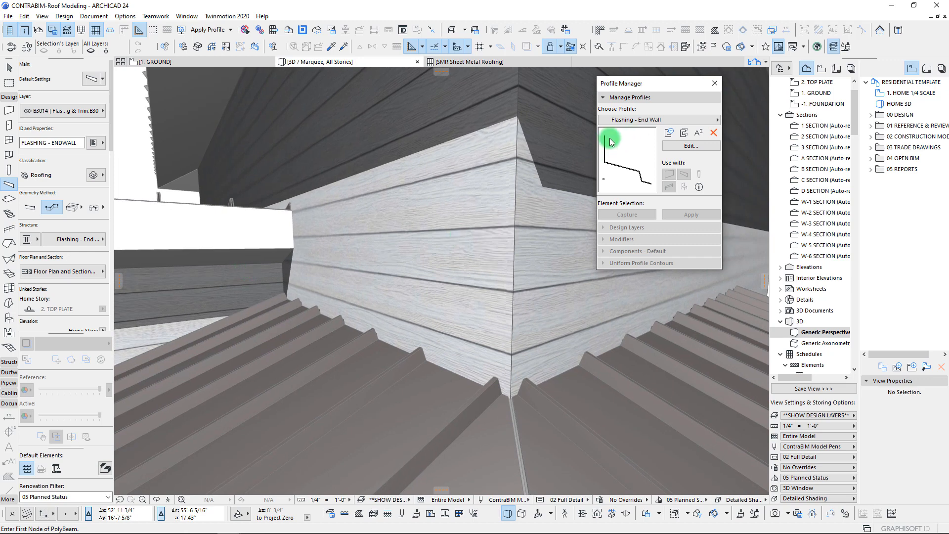
left_click_drag(642, 87, 610, 104)
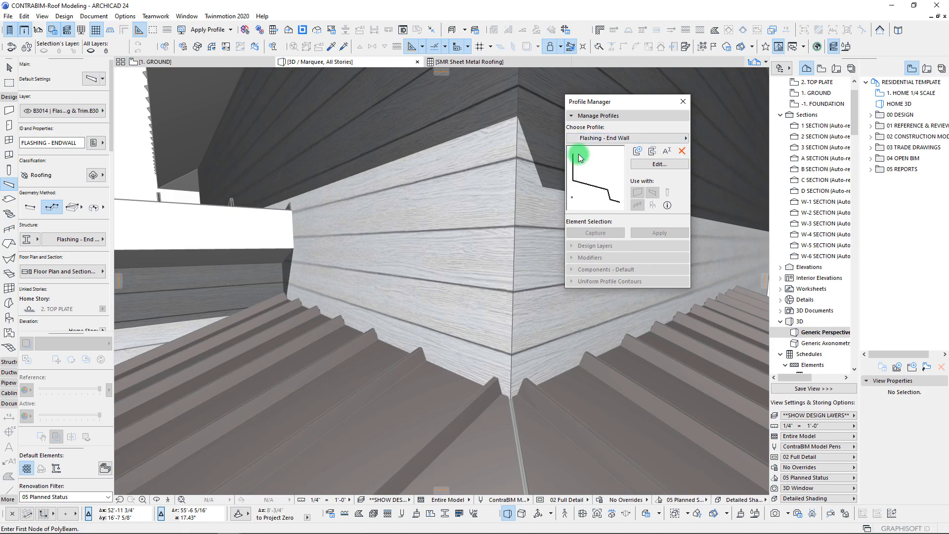
middle_click_drag(329, 317, 137, 364, "shift")
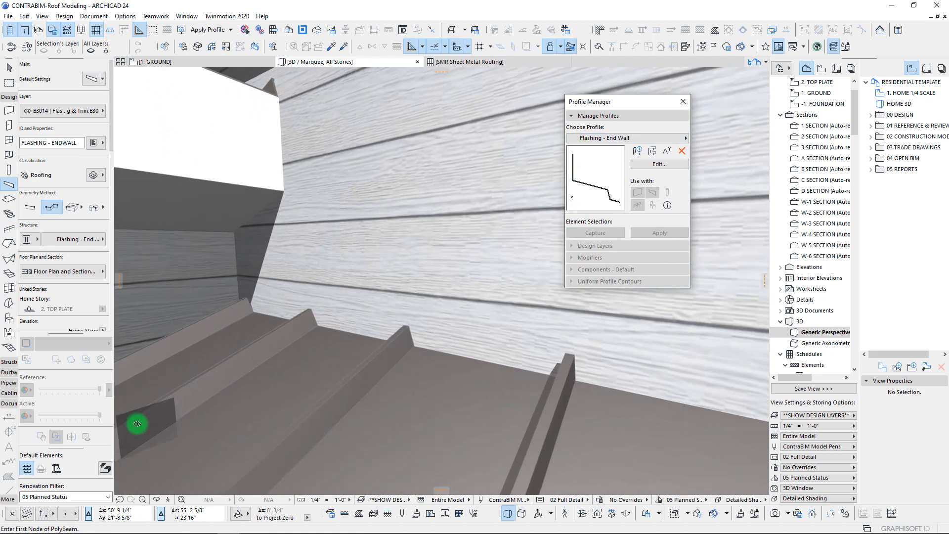
Display the model Without Finishes to expose the building wrap where the lower roof meets the upper wall
left_click(448, 499)
left_click(499, 471)
middle_click_drag(286, 179, 301, 309, "shift")
scroll(464, 312, "up", 3)
scroll(370, 303, "up", 3)
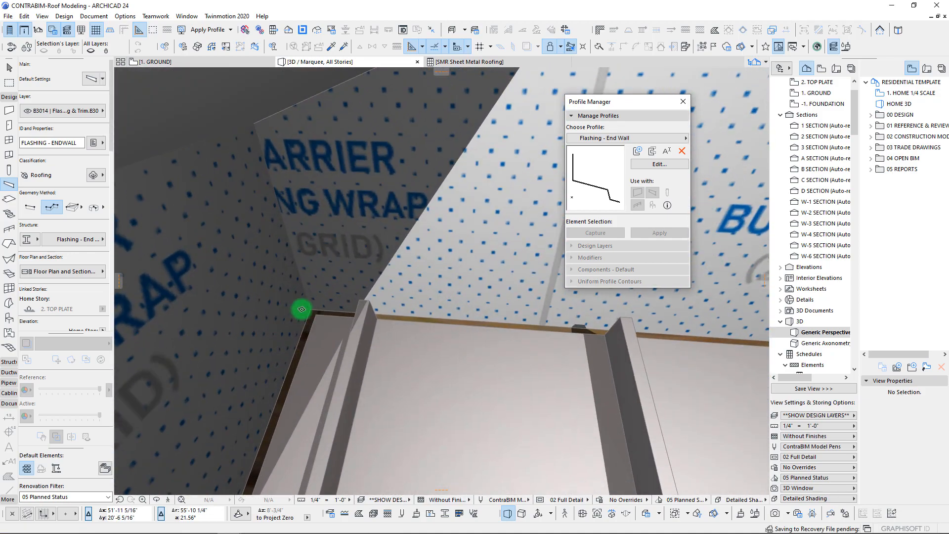
left_click(310, 309)
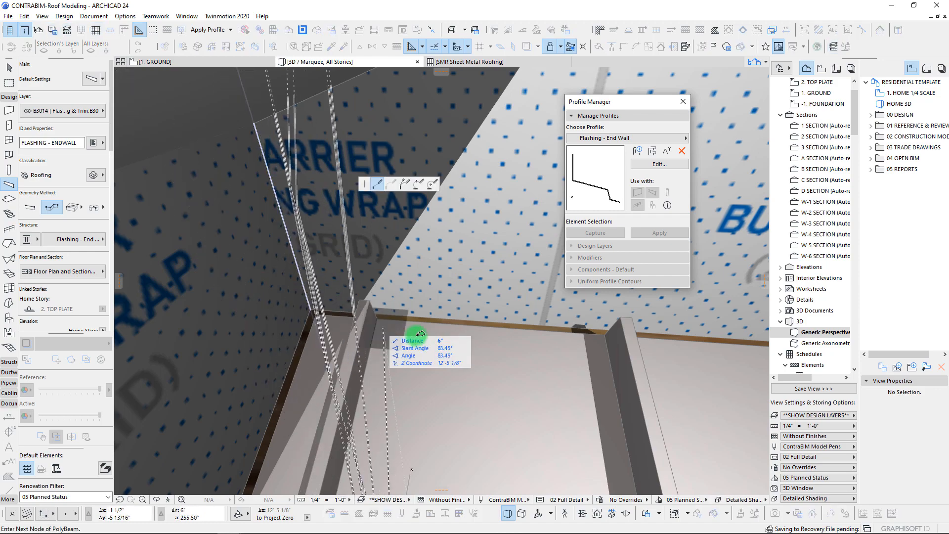
middle_click_drag(416, 332, 385, 318, "shift")
scroll(365, 316, "down", 5)
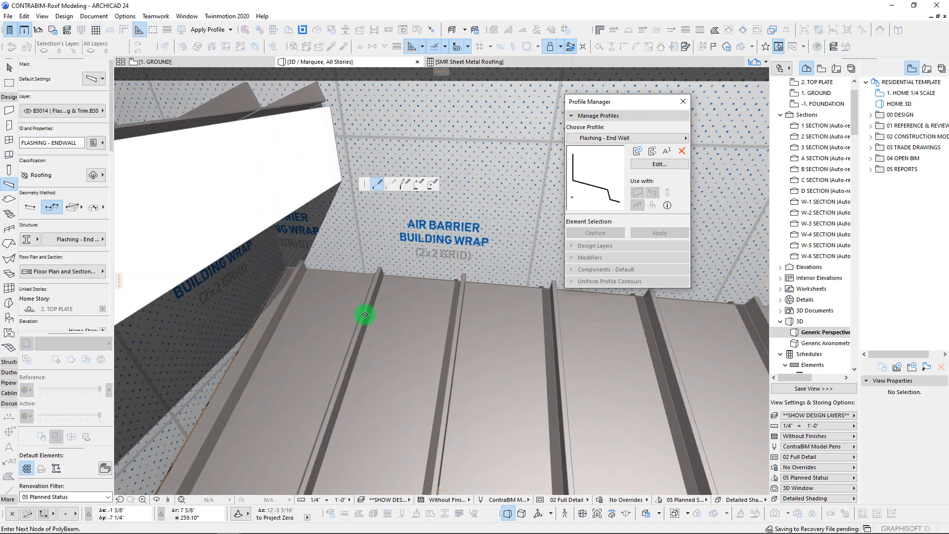
middle_click_drag(357, 347, 376, 351, "shift")
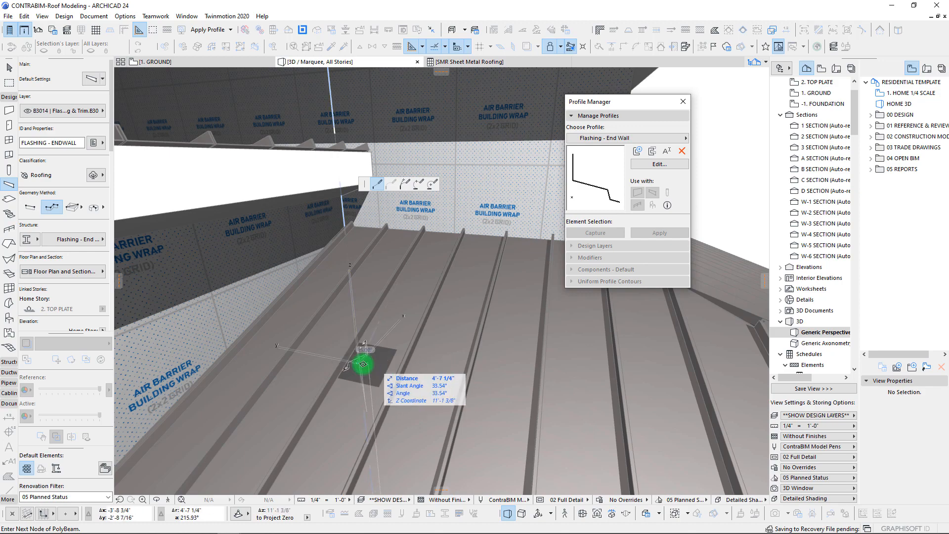
scroll(387, 330, "up", 3)
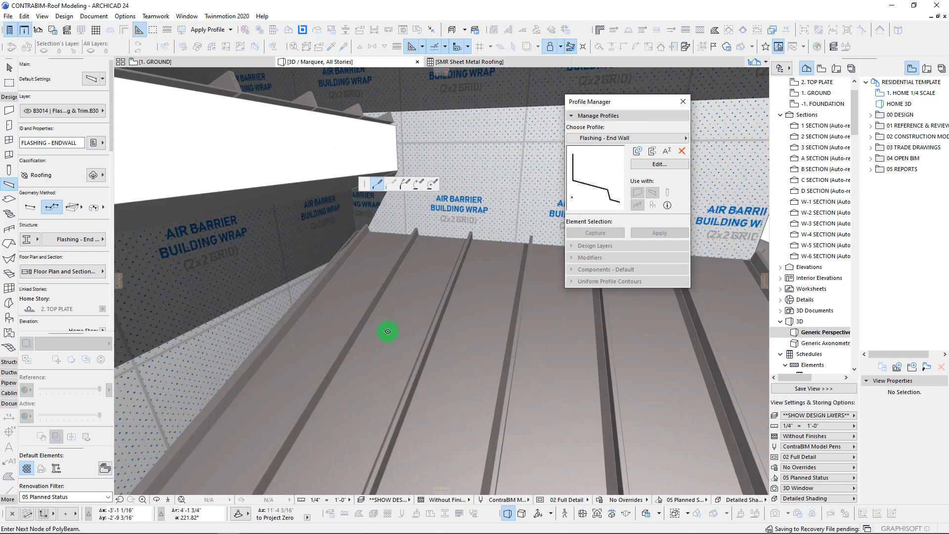
middle_click_drag(340, 213, 376, 320)
scroll(376, 319, "up", 5)
scroll(381, 316, "up", 6)
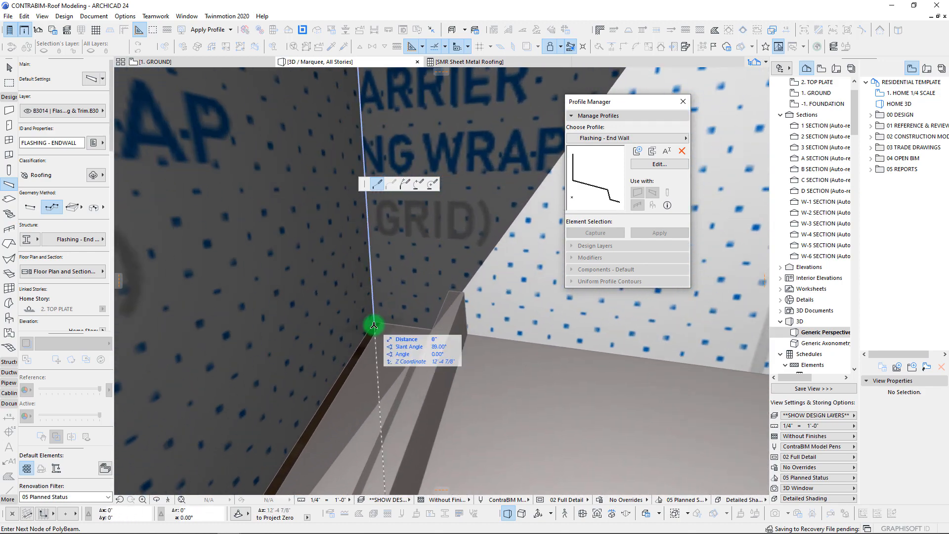
Measure the height of the roof-to-wall corner and set the beam elevation to 12'-5" relative to Project Zero
key("m")
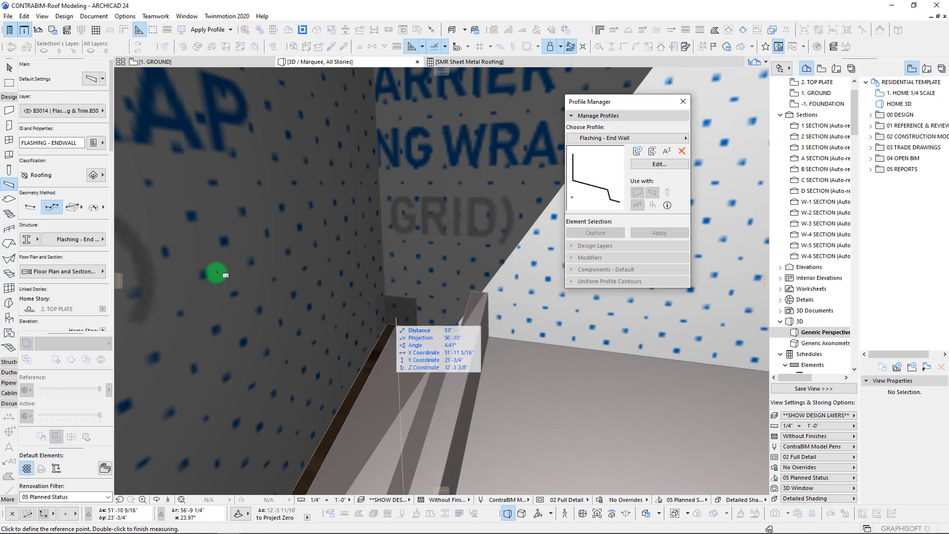
scroll(74, 243, "down", 3)
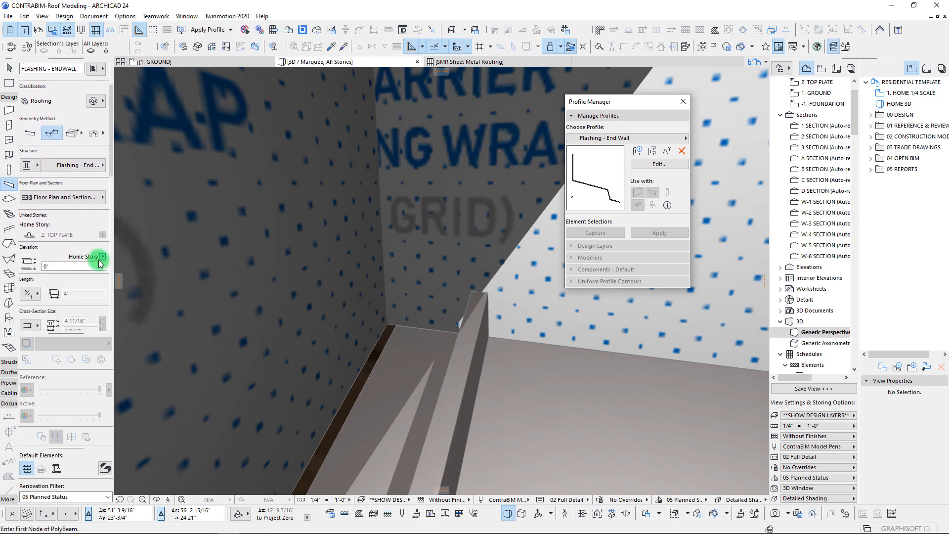
left_click(103, 257)
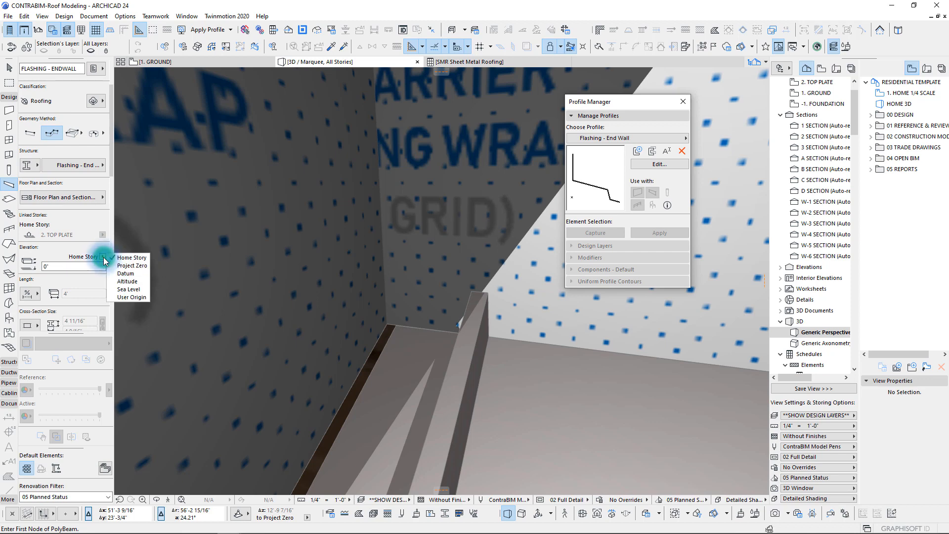
left_click(132, 266)
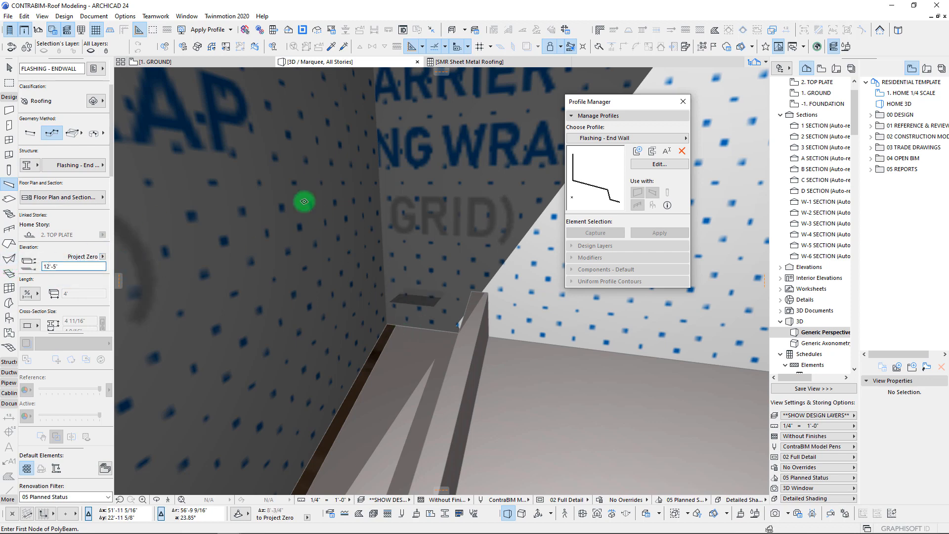
Draw the chained endwall flashing around the wall corner, about 6'-4" along the first wall and 9'-5 11/16" along the second
left_click(388, 322)
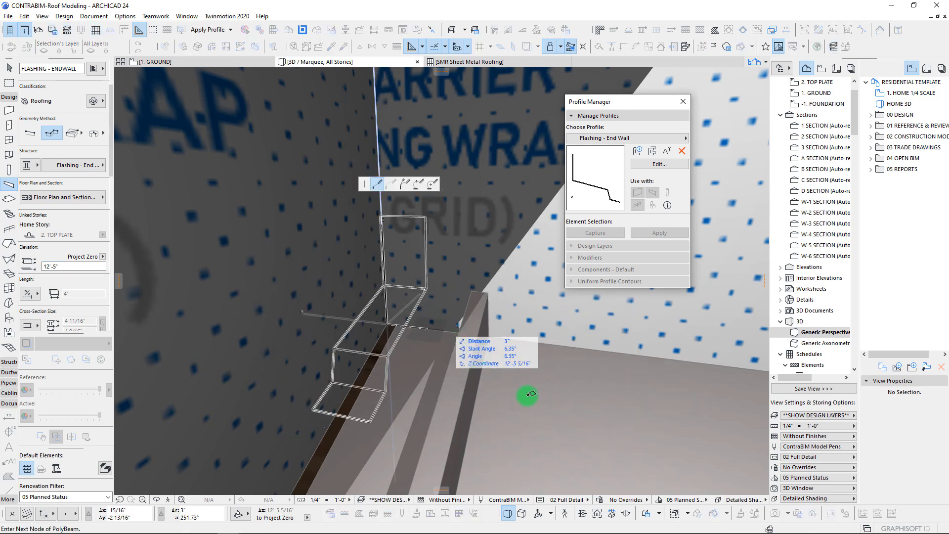
scroll(435, 337, "up", 10)
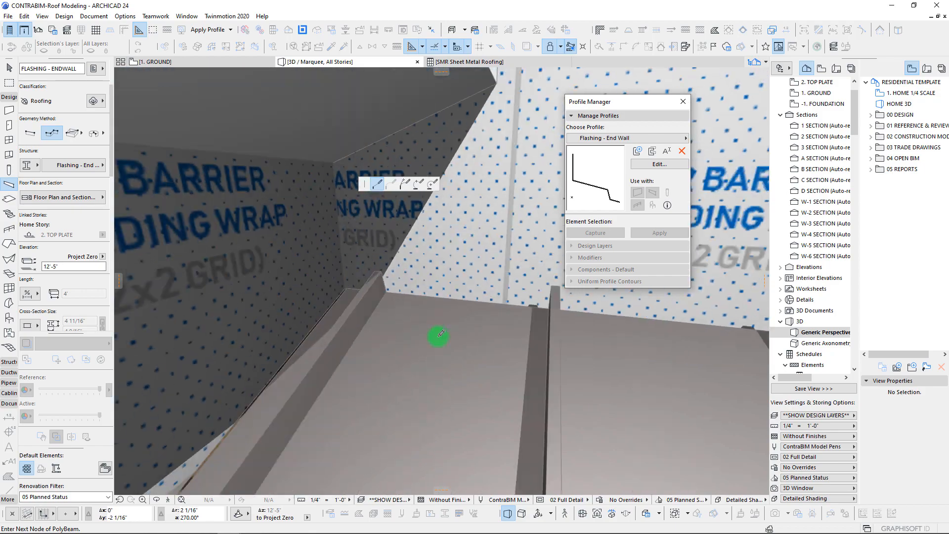
scroll(430, 391, "down", 5)
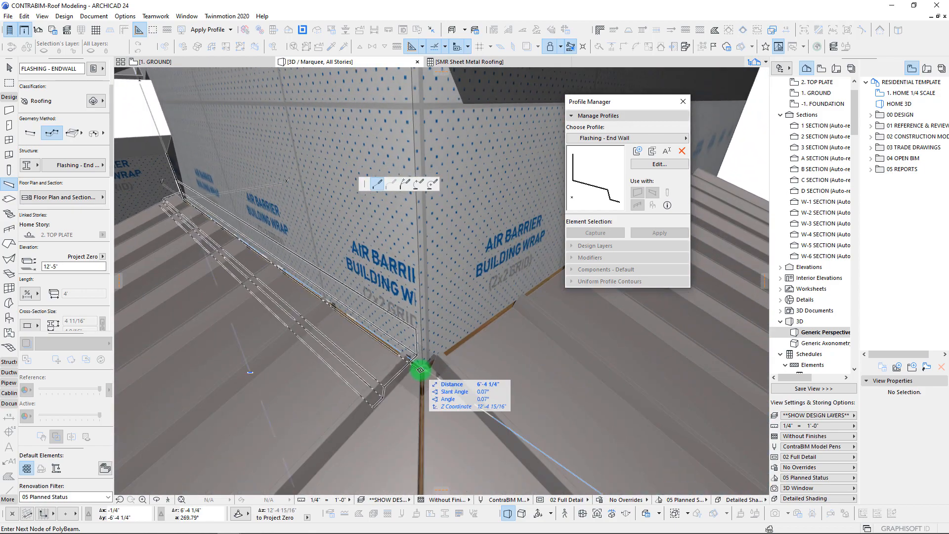
left_click(457, 354)
scroll(445, 366, "up", 10)
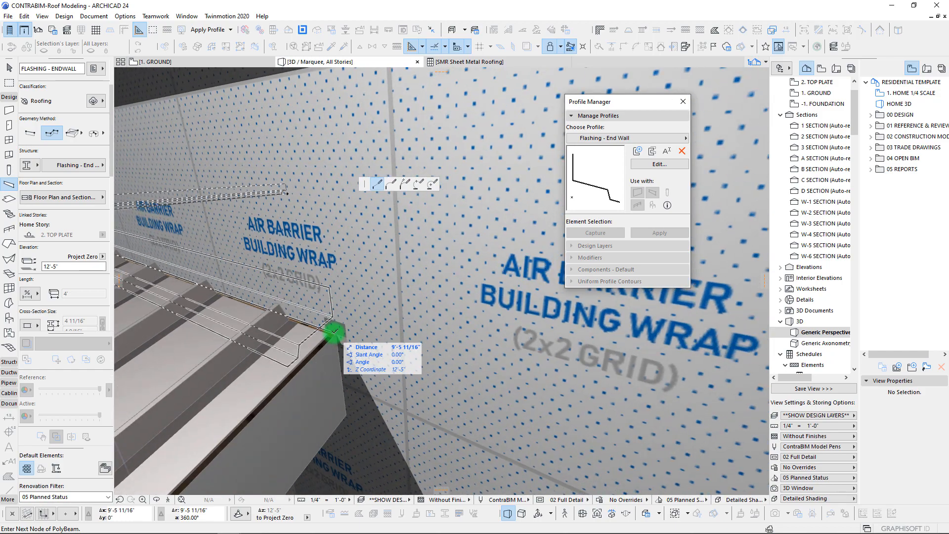
mouse_move(336, 330)
middle_mouse_down("shift")
mouse_move(339, 341)
mouse_move(373, 346)
mouse_move(386, 382)
middle_mouse_up("shift")
Select both endwall flashing segments at the wall corner and raise them vertically by about 1 9/16" above the roof ribs
left_click(381, 390, "shift")
left_click(344, 391, "shift")
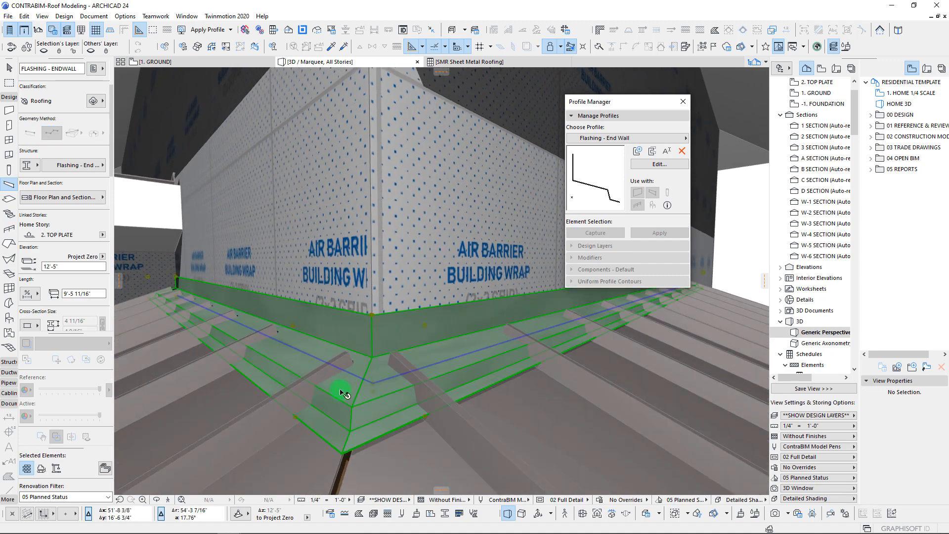
mouse_move(342, 399)
middle_mouse_down("shift")
mouse_move(328, 387)
mouse_move(407, 293)
middle_mouse_up("shift")
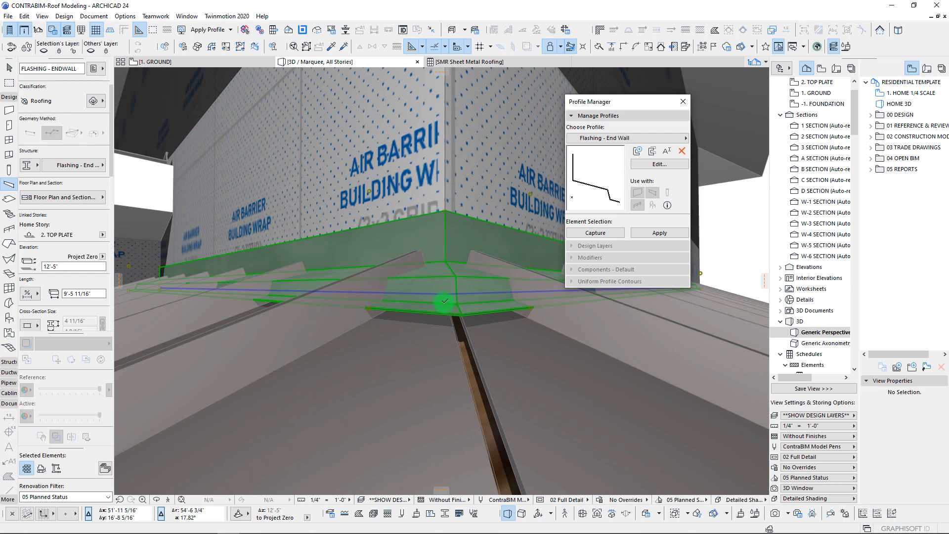
key("ctrl+d")
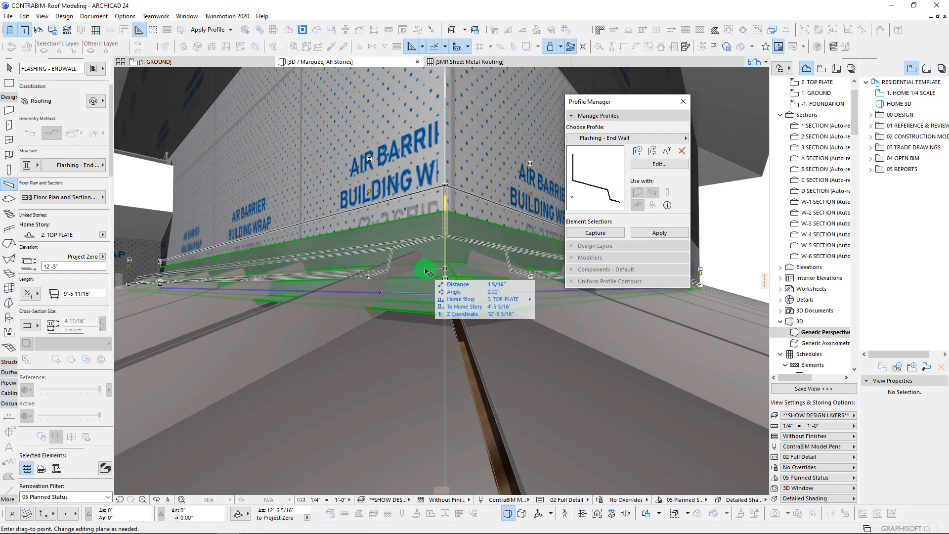
middle_click_drag(426, 275, 453, 339, "shift")
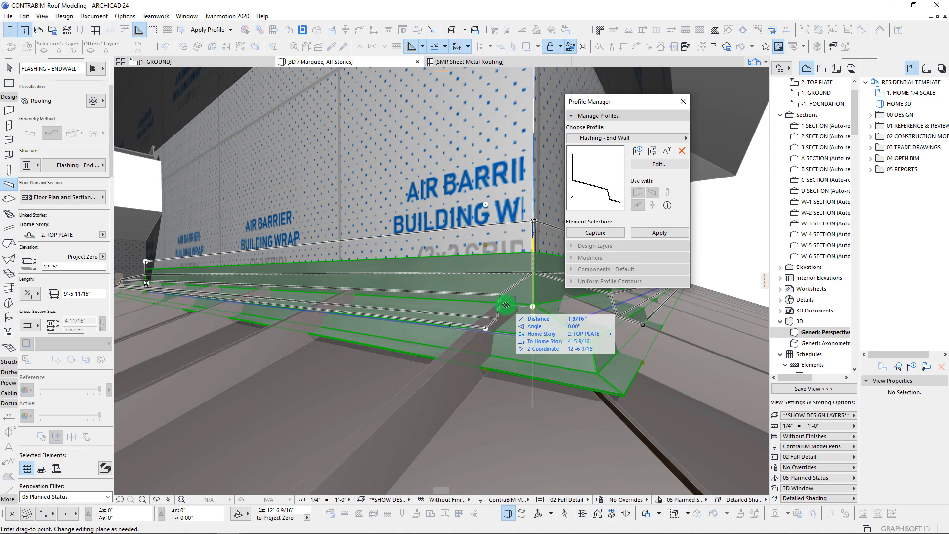
left_click(506, 305)
middle_click_drag(514, 332, 325, 324, "shift")
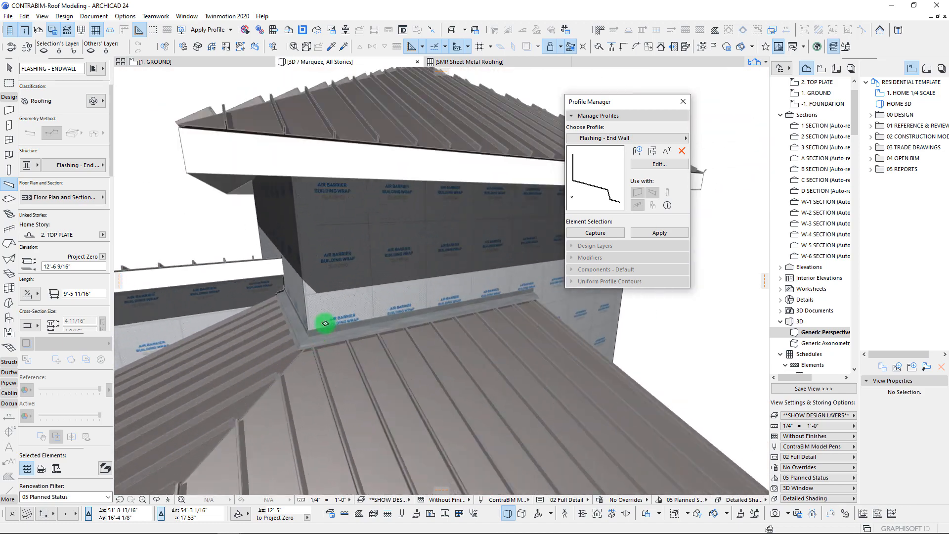
Display the Entire Model to examine how the endwall flashing meets the siding, and return the display to Without Finishes
scroll(326, 323, "up", 5)
key("Escape")
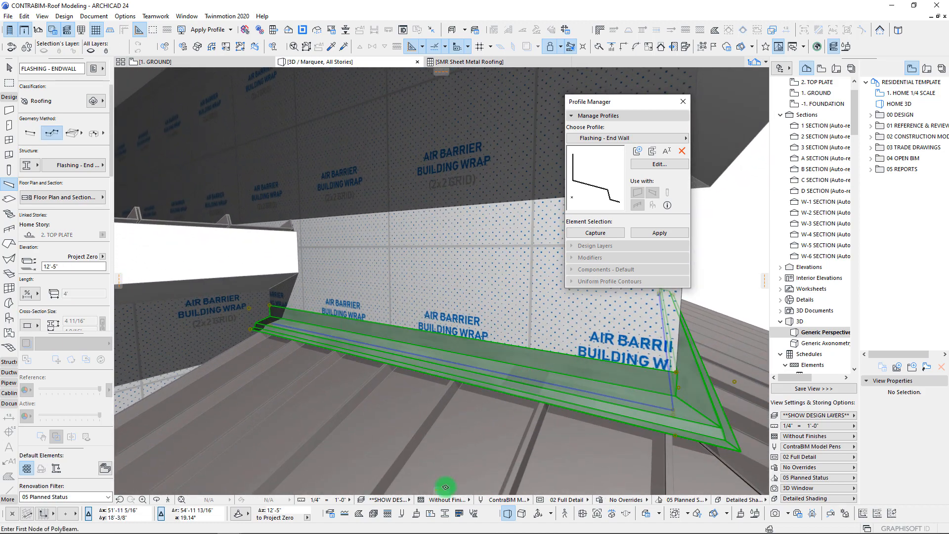
left_click(475, 501)
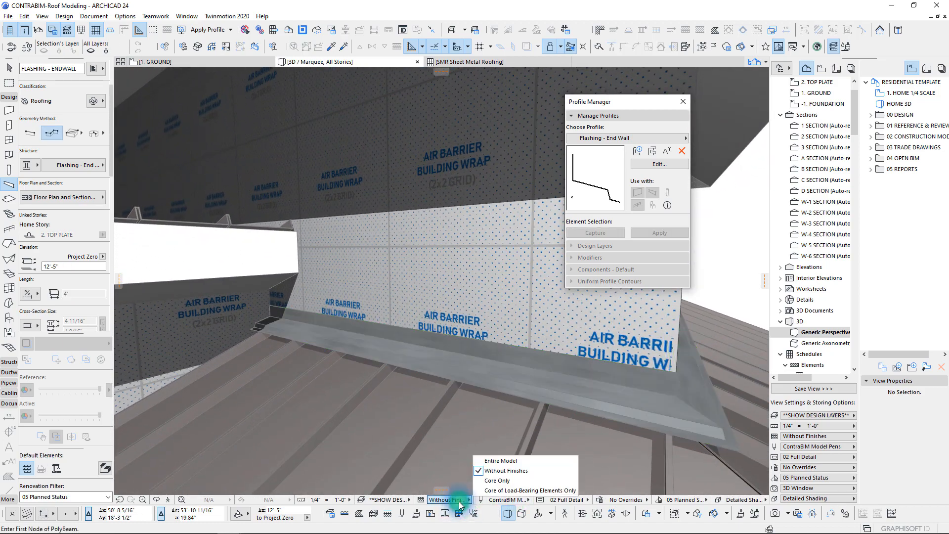
left_click(487, 458)
middle_click_drag(267, 336, 429, 474, "shift")
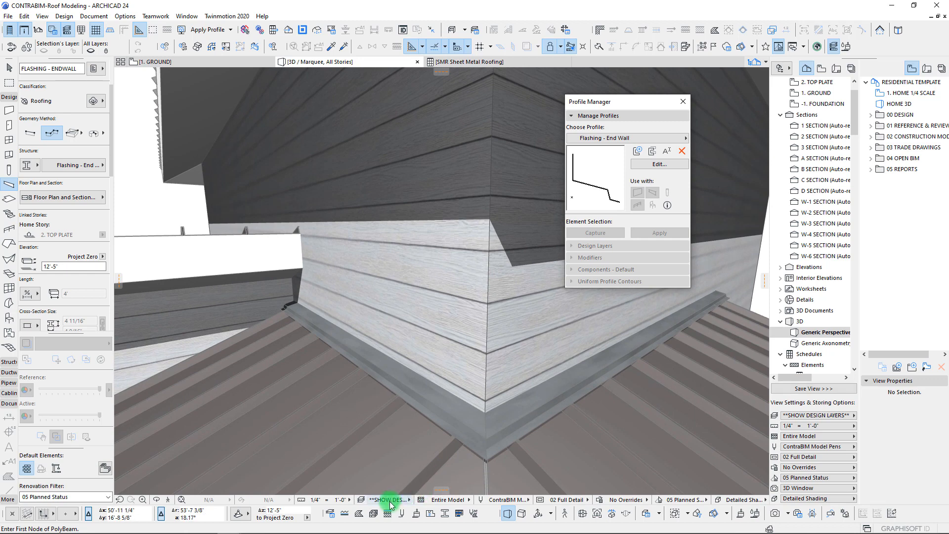
middle_click_drag(391, 504, 619, 318, "shift")
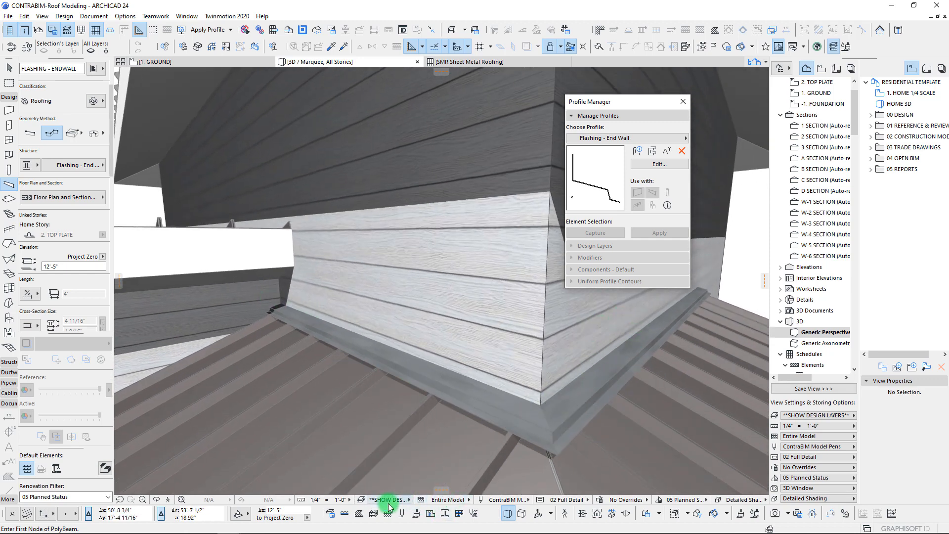
left_click(449, 500)
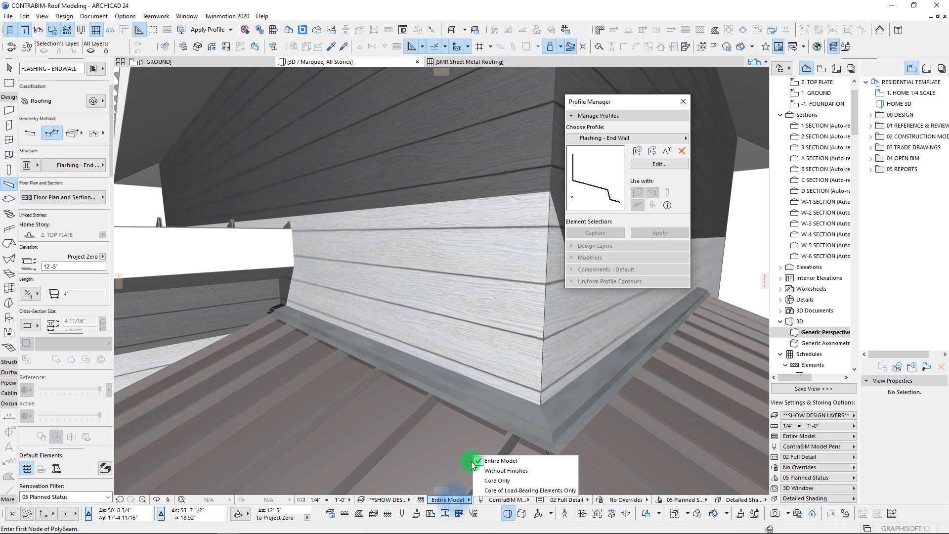
left_click(507, 471)
scroll(427, 372, "down", 10)
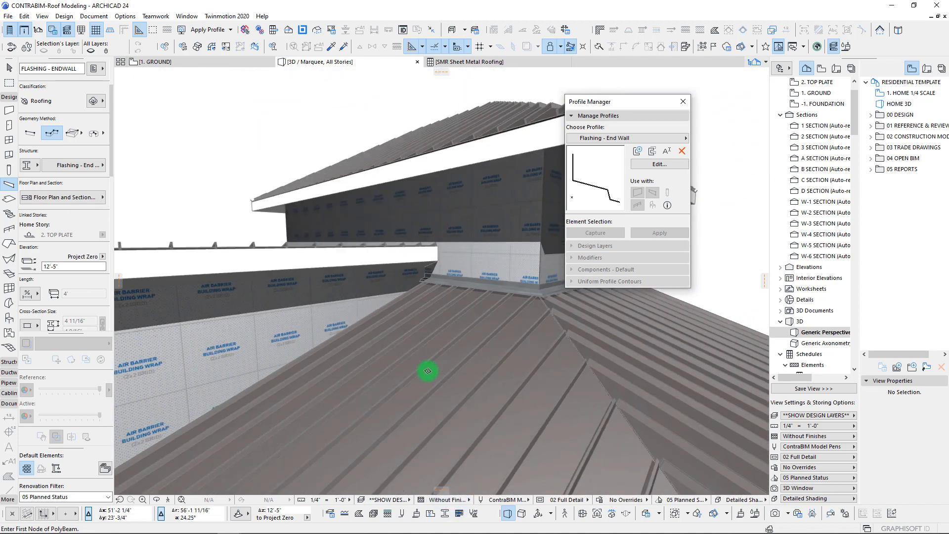
Pick up the settings of the sidewall flashing sample among the flashing pieces laid out beside the house
middle_click_drag(428, 371, 330, 390, "shift")
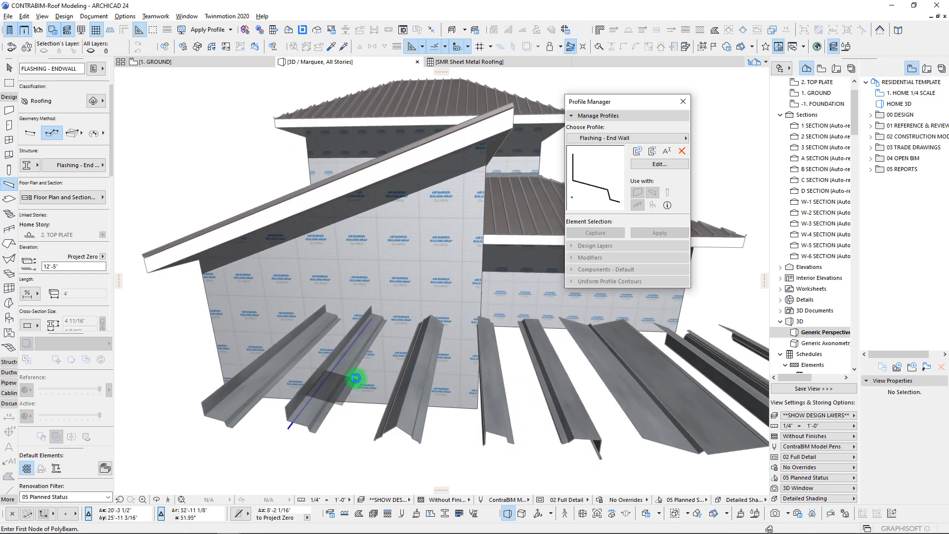
left_click(356, 378, "alt")
middle_click_drag(345, 426, 422, 366, "shift")
left_click(425, 364)
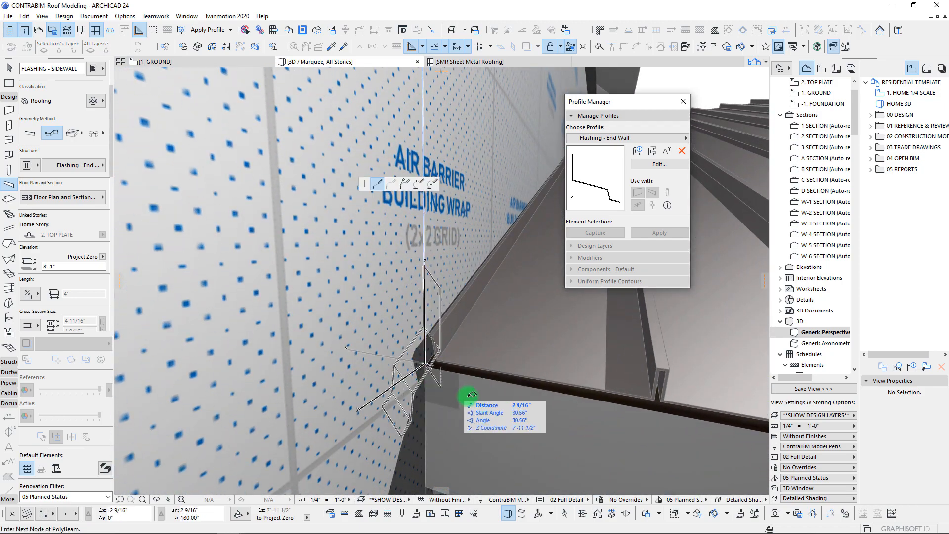
scroll(445, 392, "up", 5)
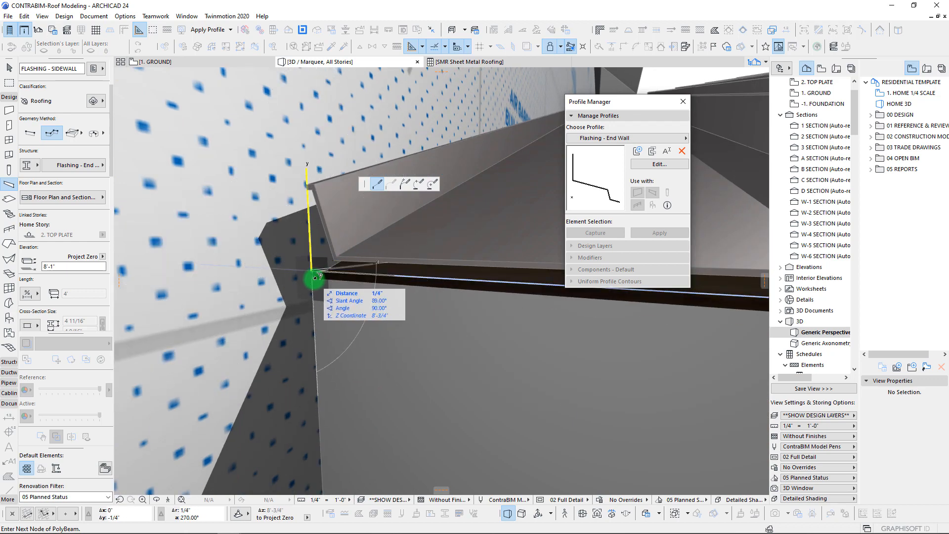
key("Escape")
Measure the height of the roof's eave corner at the wall and set the flashing elevation to 8'-3/4"
key("m")
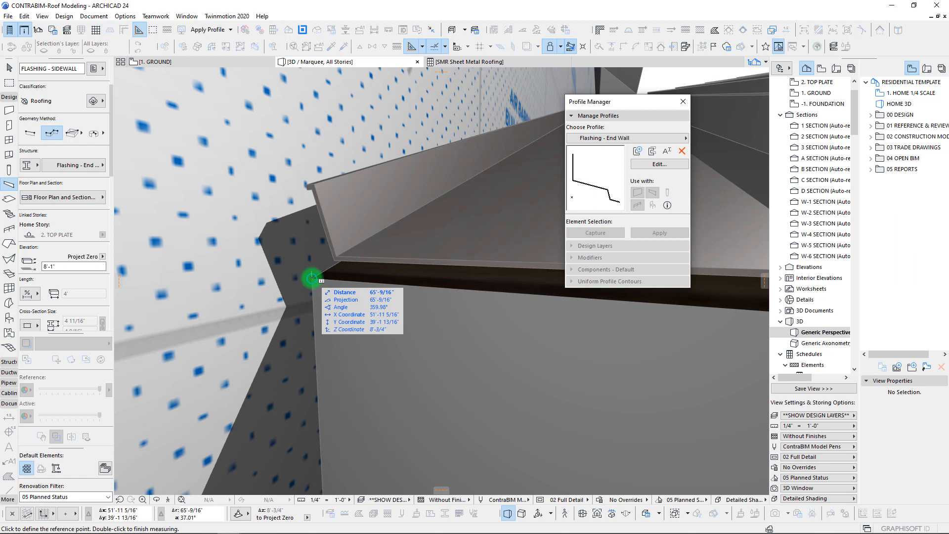
key("Escape")
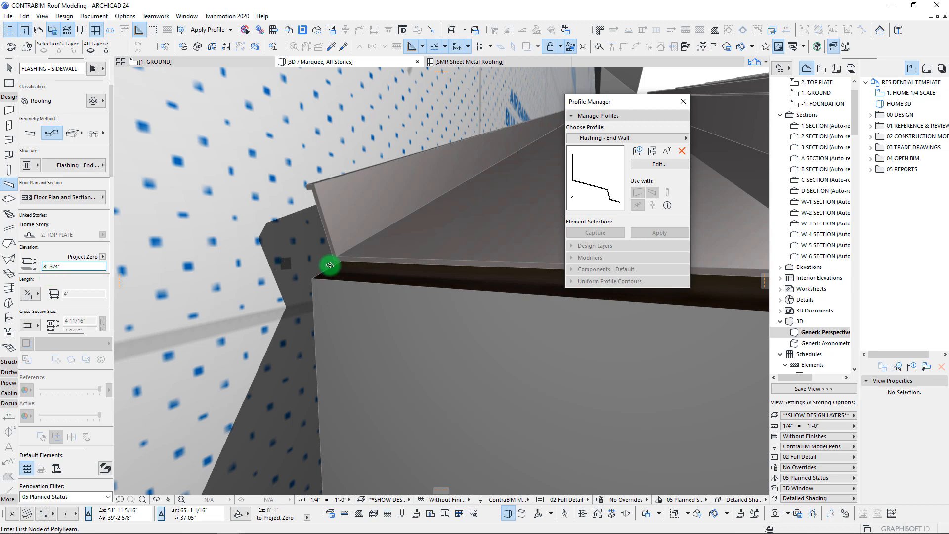
left_click(312, 275)
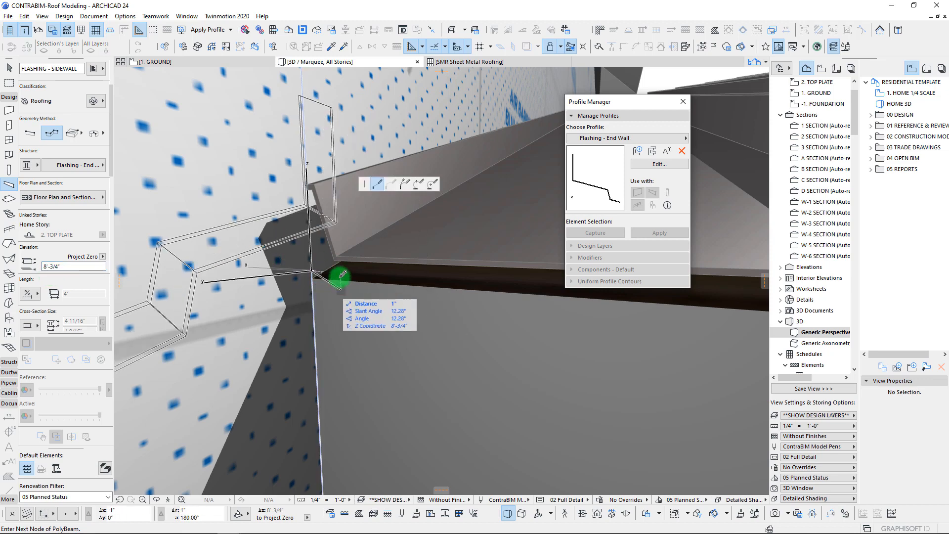
left_click(292, 275)
left_click(307, 280)
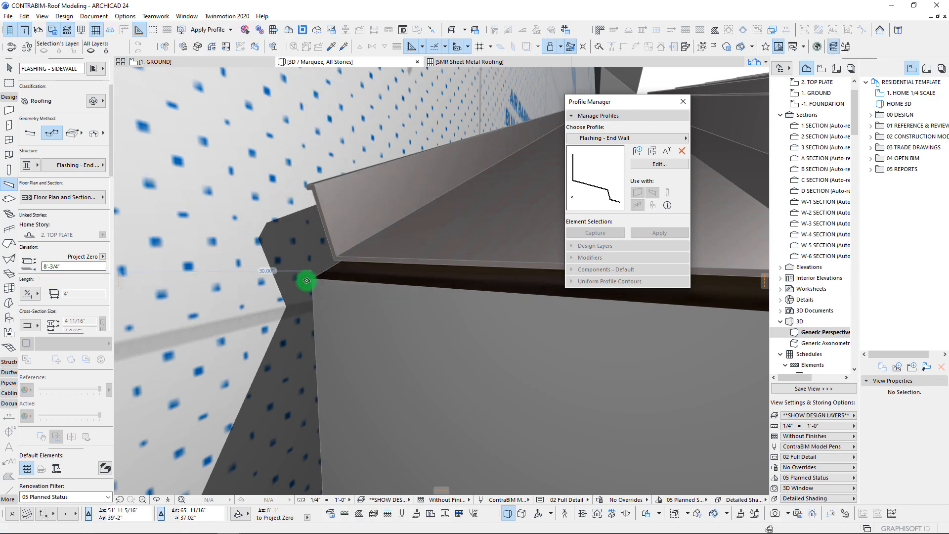
Draw the sidewall flashing up the roof slope along the wall from the eave corner, about 18'-1 5/8" long
left_click(312, 277)
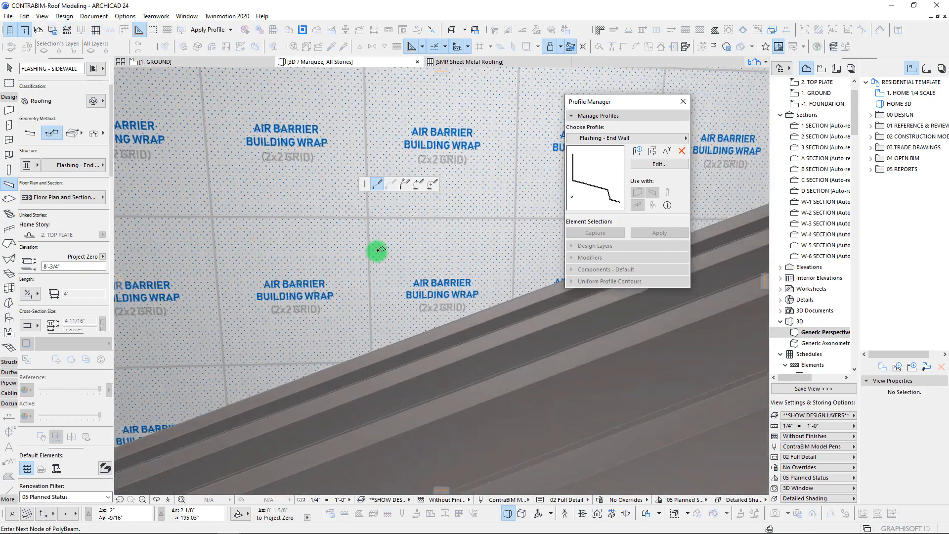
middle_click_drag(377, 251, 312, 306, "shift")
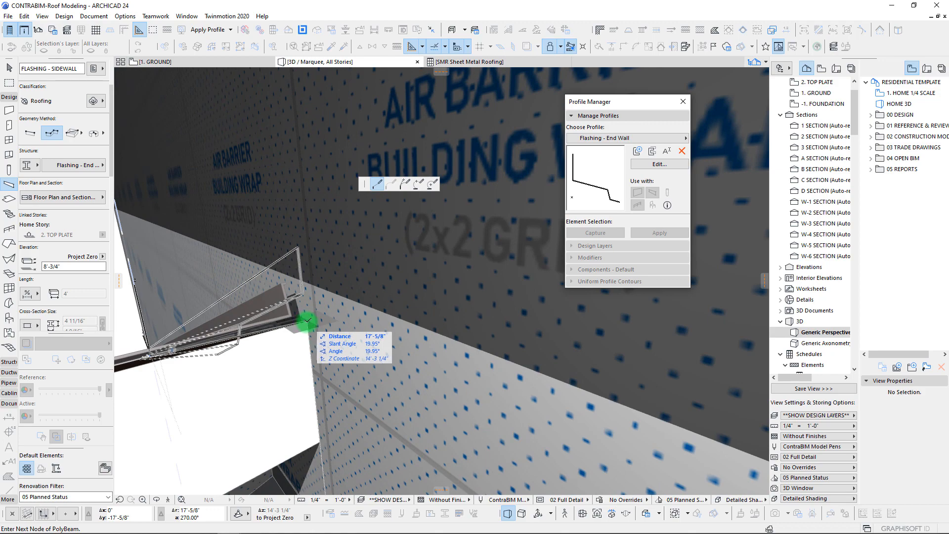
left_click(307, 320)
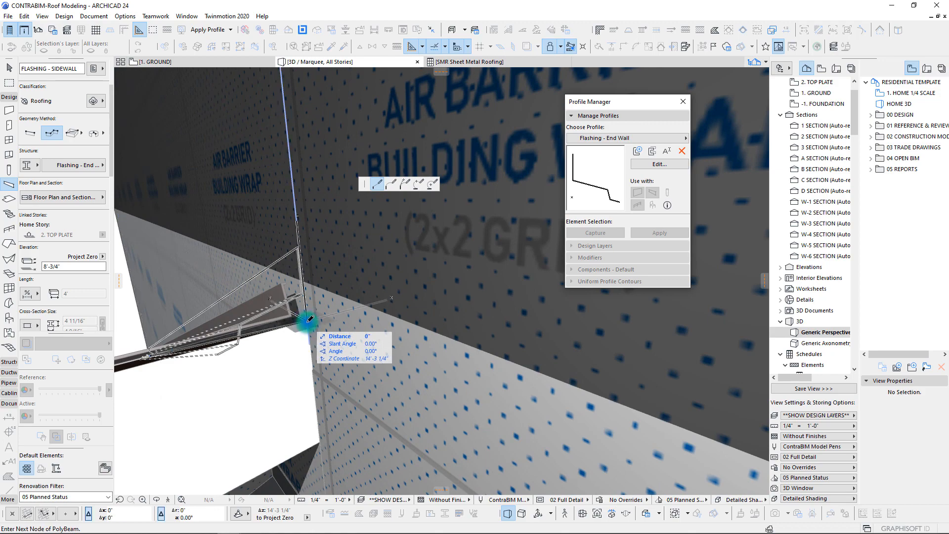
middle_click_drag(310, 320, 396, 248, "shift")
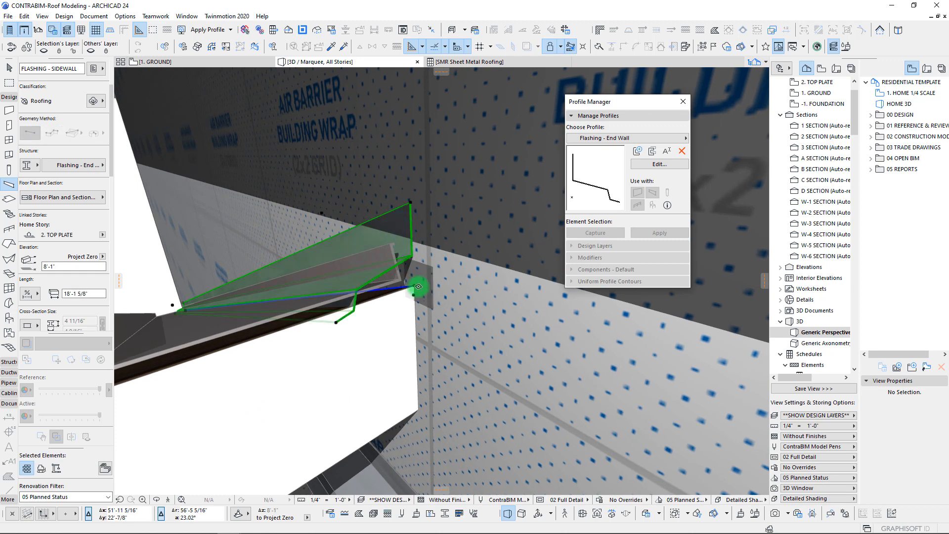
Select the sloped sidewall flashing and set its slant angle to 20.00°
left_click(416, 285)
scroll(74, 252, "down", 5)
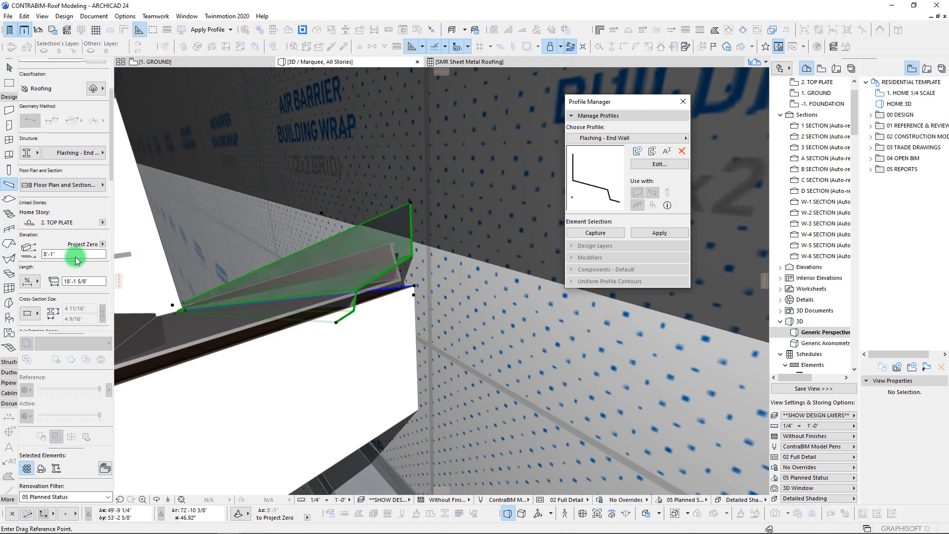
scroll(59, 241, "down", 3)
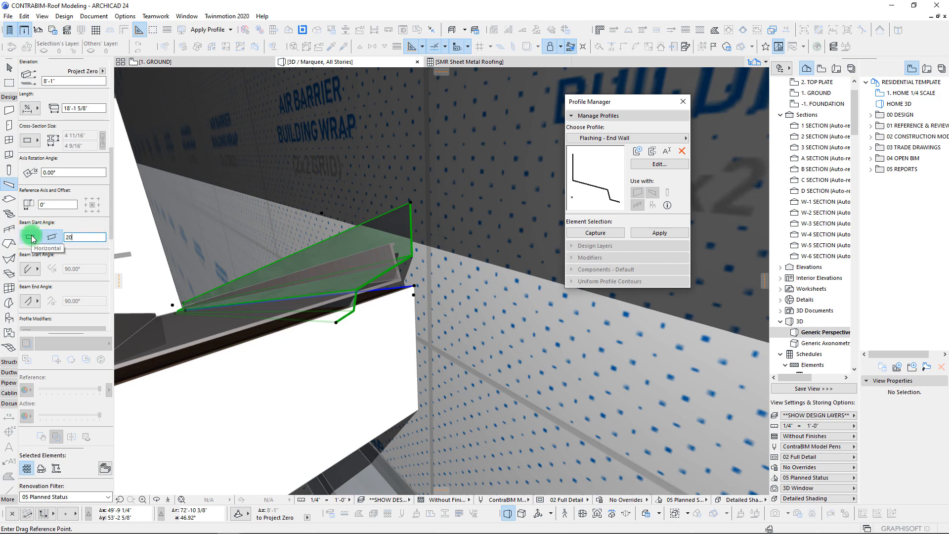
middle_click_drag(268, 290, 360, 290, "shift")
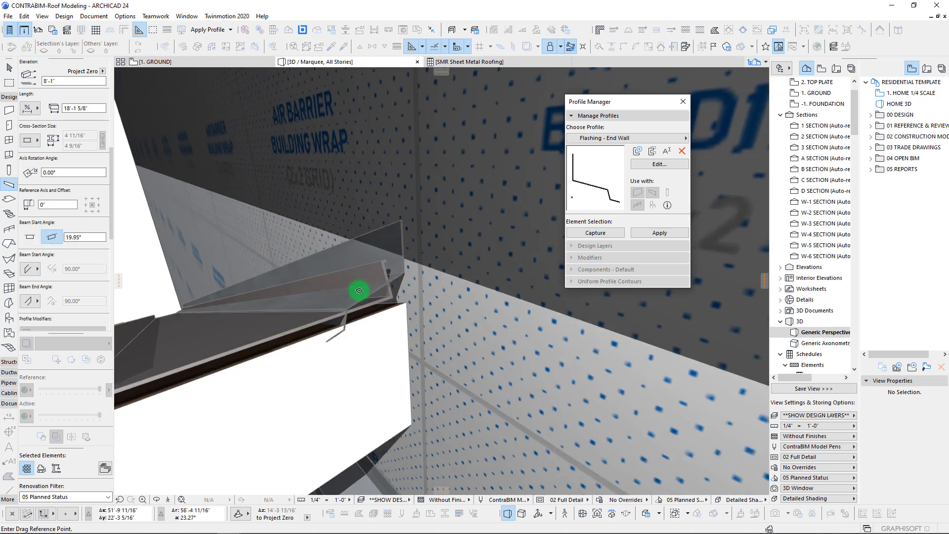
key("Escape")
key("Escape")
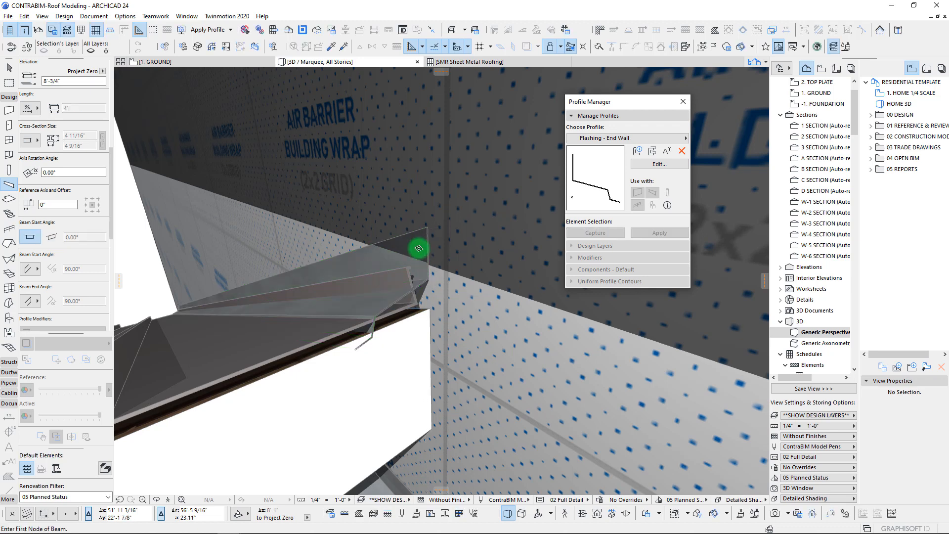
left_click(418, 250, "shift")
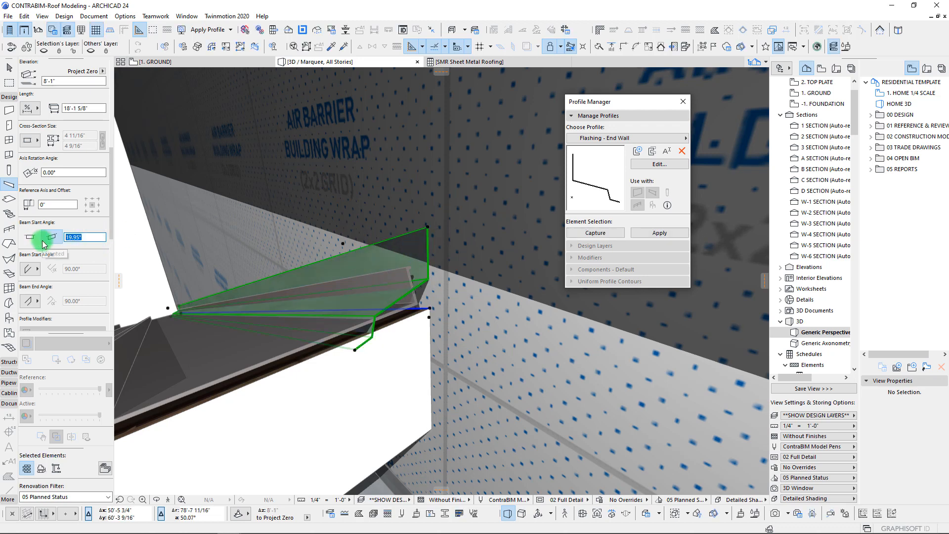
type("20")
key("Return")
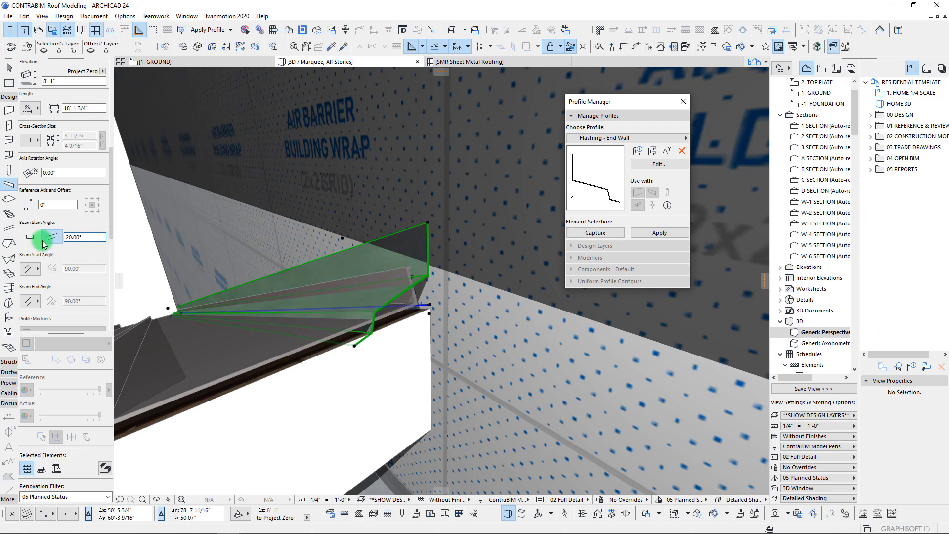
Raise the sidewall flashing vertically by its lower lip above the metal roofing, to an elevation of about 8'-2 1/4"
middle_click_drag(277, 222, 390, 331, "shift")
middle_click_drag(192, 335, 307, 330, "shift")
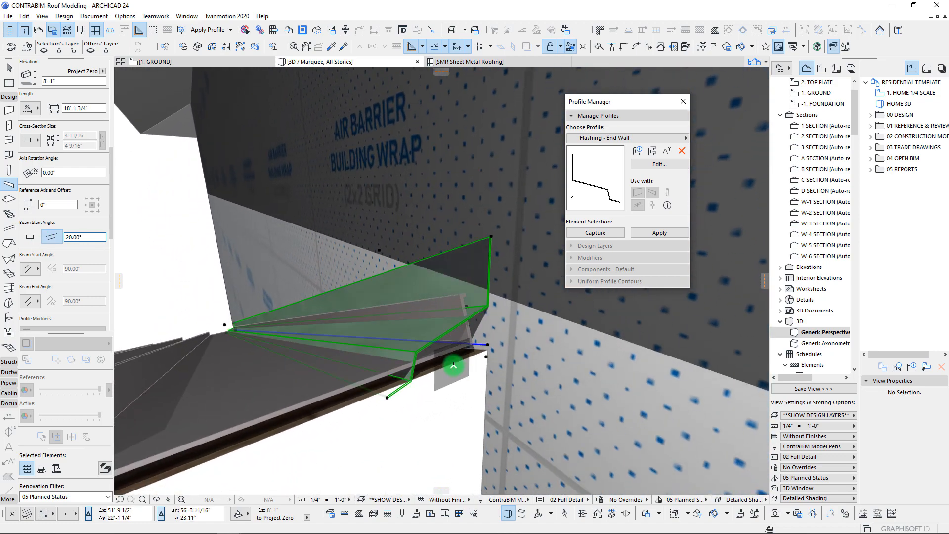
middle_click_drag(453, 365, 431, 337, "shift")
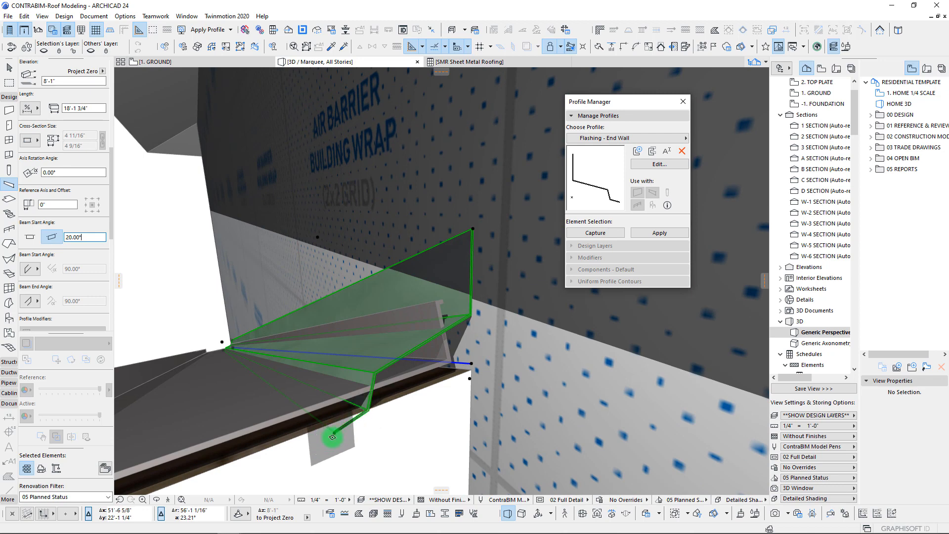
left_click_drag(335, 433, 332, 389)
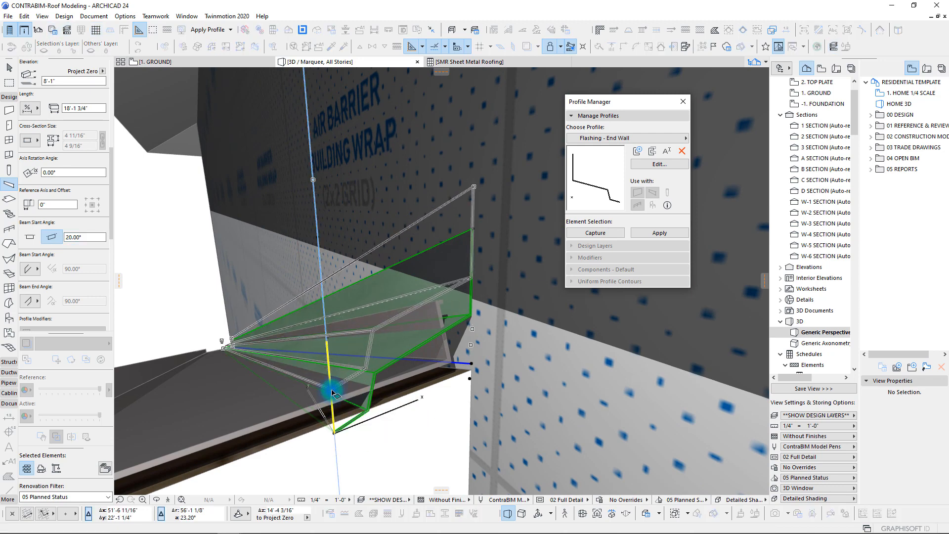
left_click(332, 391)
middle_click_drag(334, 376, 339, 333, "shift")
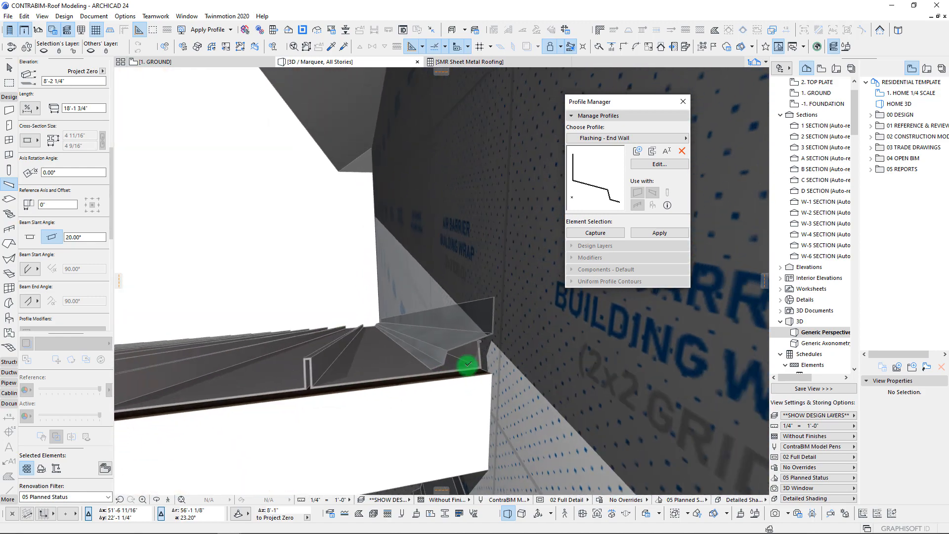
Pull the metal roofing's wall-side edge back from the wall to remove the edge rib beneath the sidewall flashing
scroll(440, 356, "up", 2)
middle_click_drag(179, 459, 431, 365, "shift")
middle_click_drag(468, 413, 428, 350, "shift")
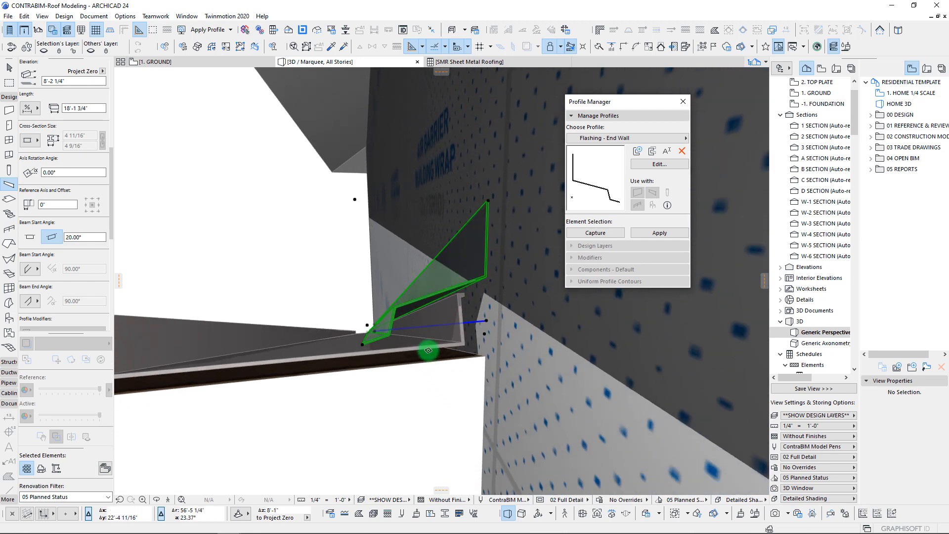
left_click(483, 351, "shift")
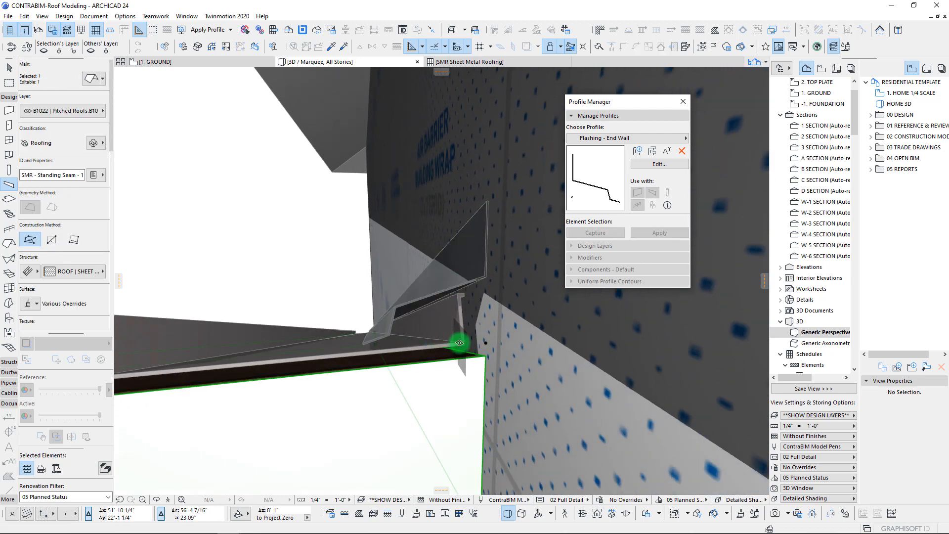
left_click(457, 311, "shift")
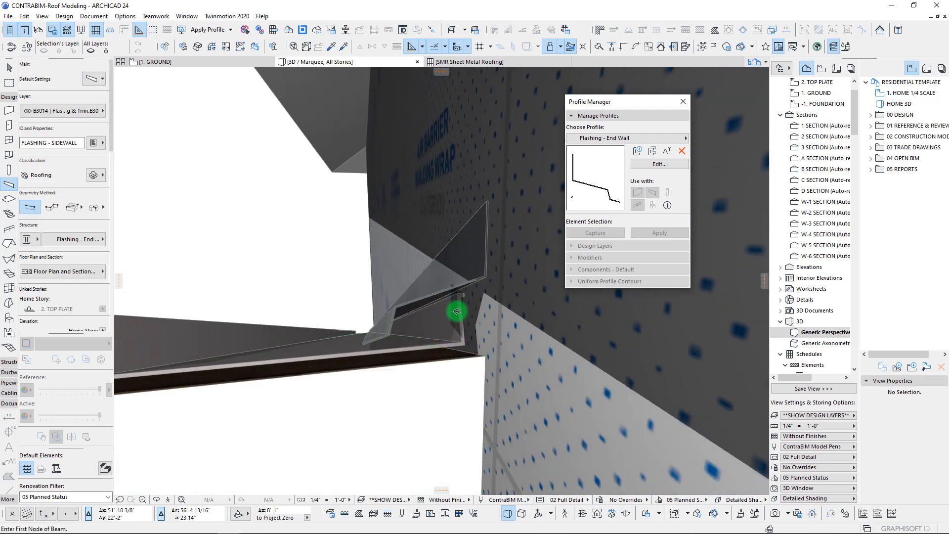
left_click(469, 342)
left_click(447, 350)
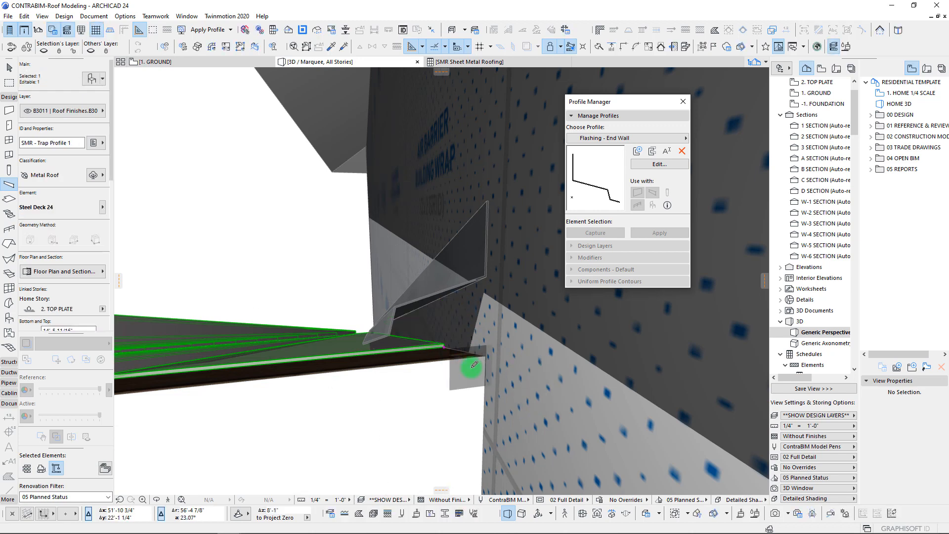
middle_click_drag(473, 368, 373, 352, "shift")
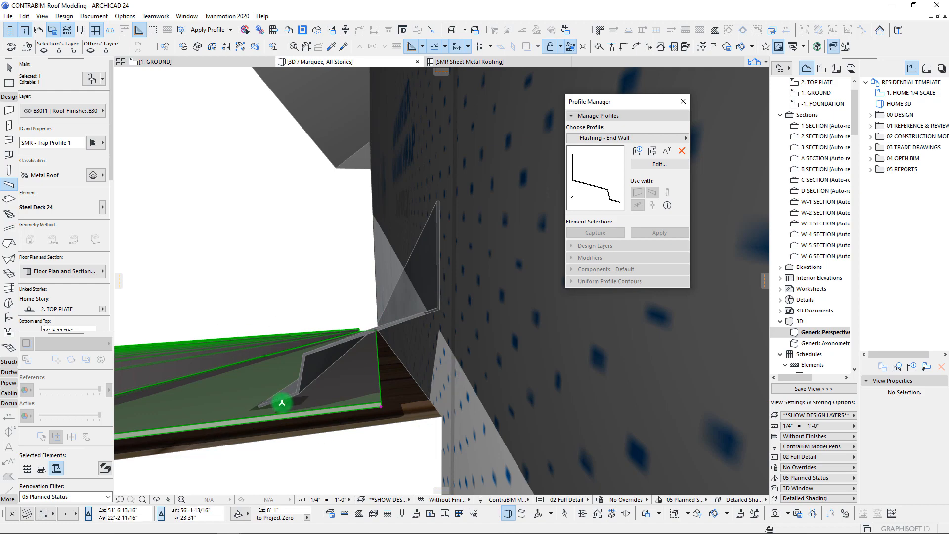
middle_click_drag(391, 370, 341, 378, "shift")
Draw a second sidewall flashing with the same settings where the lower roof slopes along the wall, about 10'-4 9/16" long at 20°
scroll(318, 384, "down", 5)
scroll(440, 251, "up", 2)
scroll(439, 251, "up", 3)
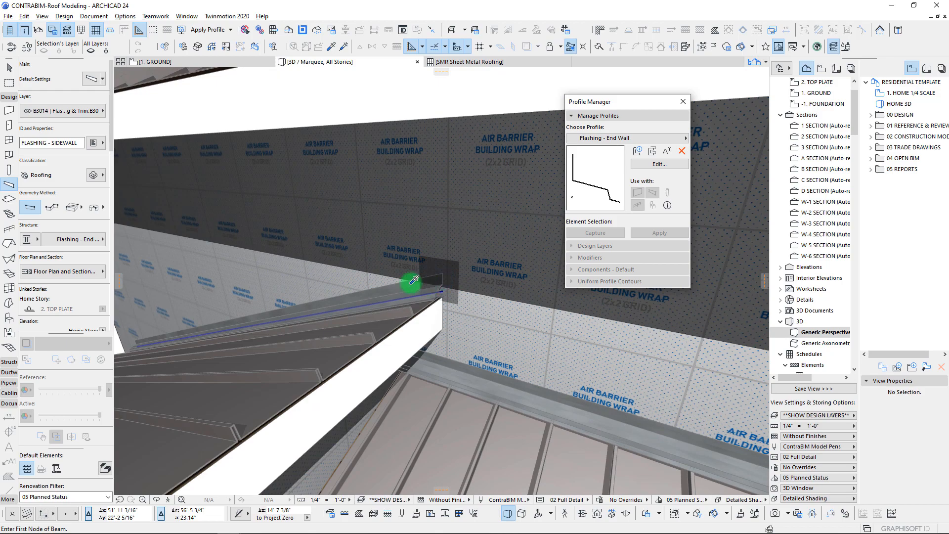
middle_click_drag(425, 317, 500, 345, "shift")
scroll(422, 354, "up", 3)
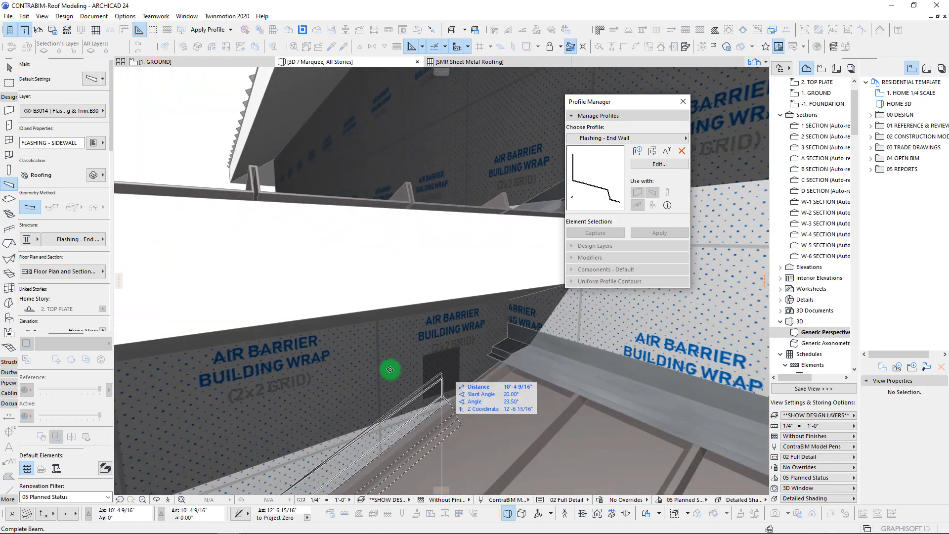
middle_click_drag(390, 369, 486, 347, "shift")
scroll(519, 368, "down", 3)
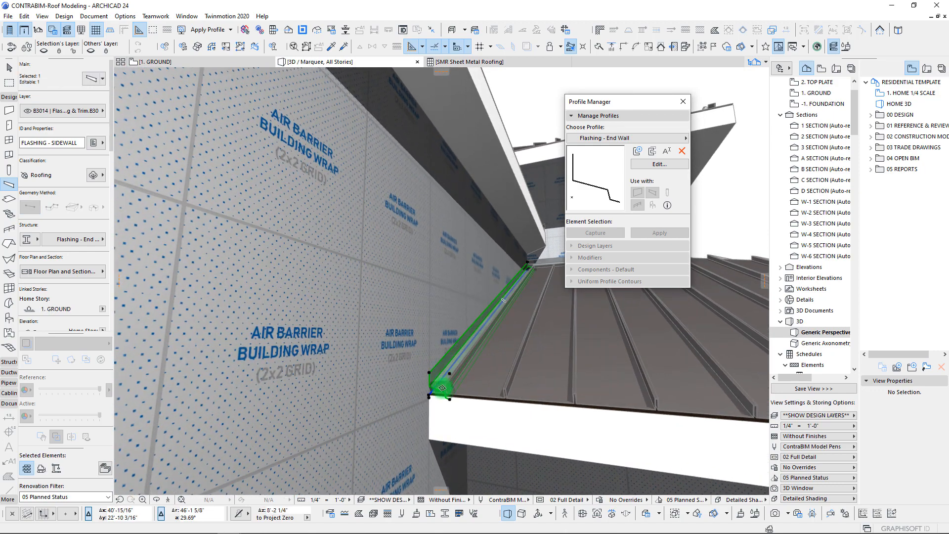
Raise the second sidewall flashing vertically along the wall by its reference line's lower end, to an elevation of about 8'-3 13/16"
middle_click_drag(442, 388, 462, 369, "shift")
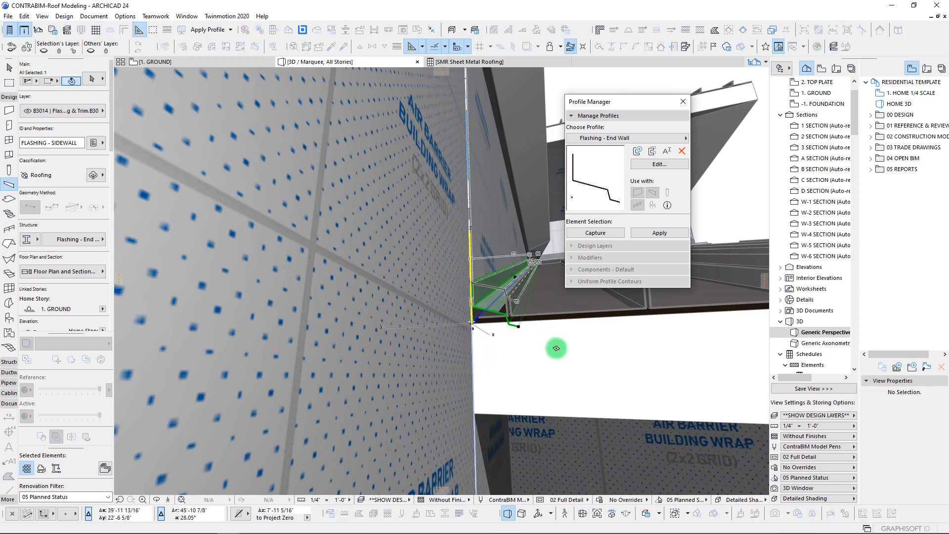
middle_click_drag(556, 349, 355, 337, "shift")
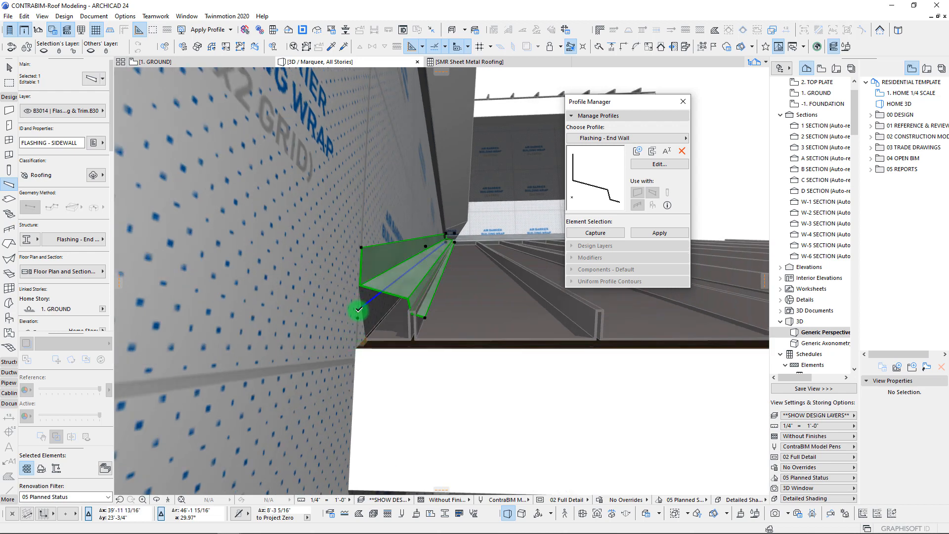
key("ctrl+d")
left_click(392, 335)
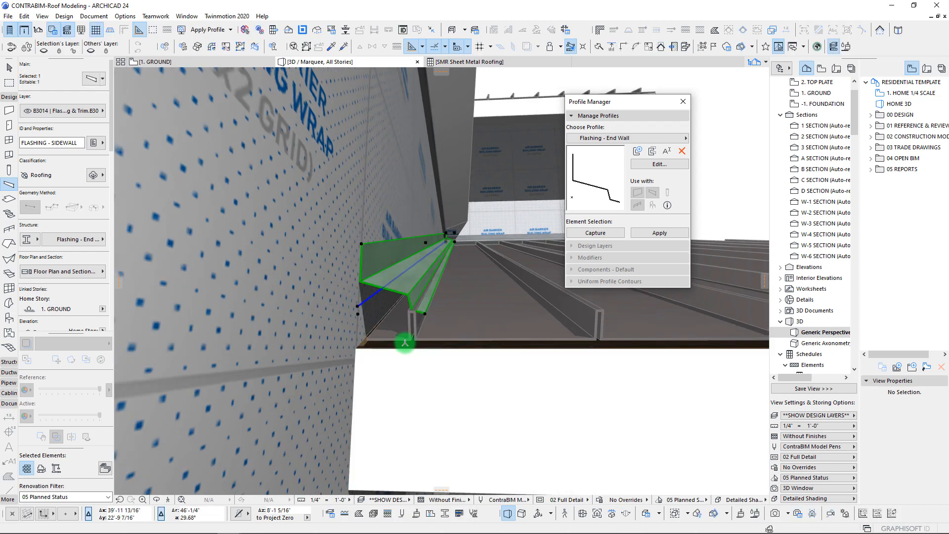
middle_click_drag(404, 343, 377, 303, "shift")
key("ctrl+d")
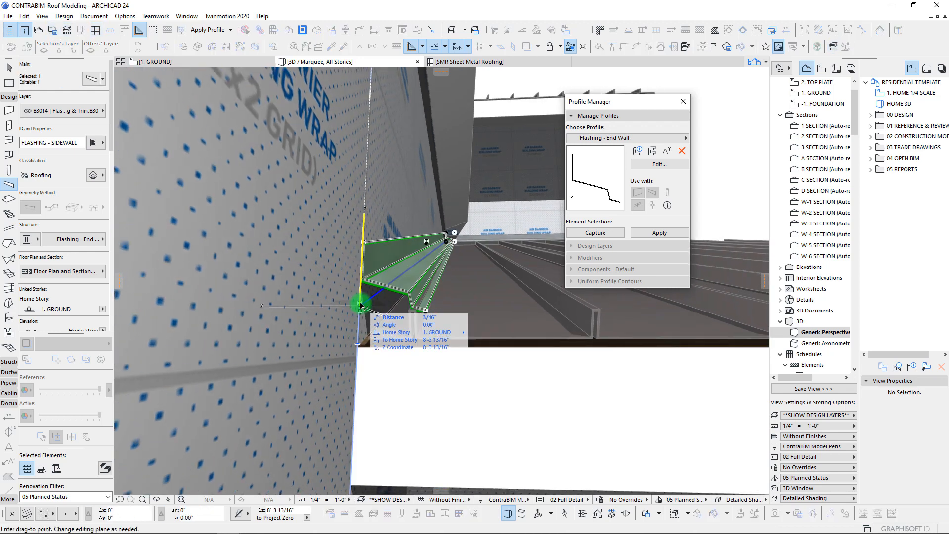
middle_click_drag(469, 336, 374, 286, "shift")
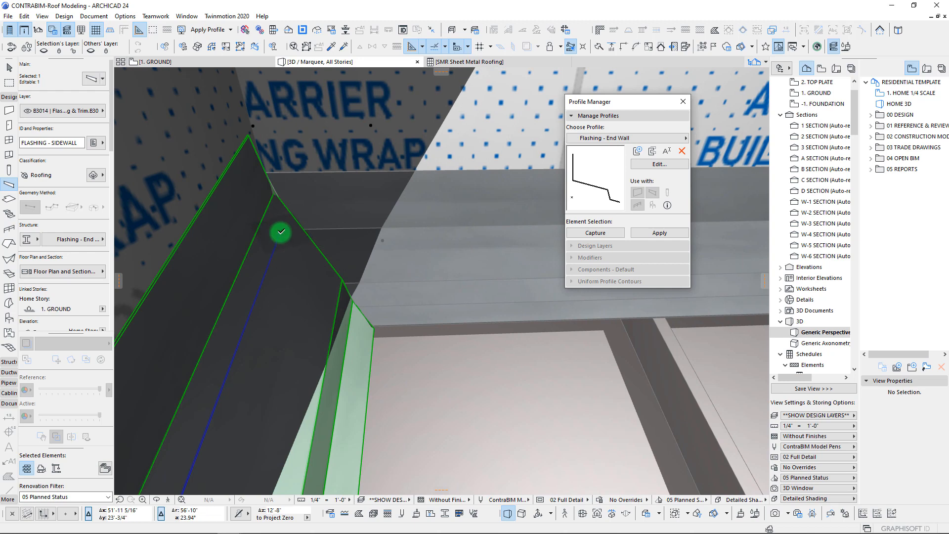
Stretch the upper end of the sidewall flashing along its slope to meet the endwall flashing at the wall corner
left_click(281, 231)
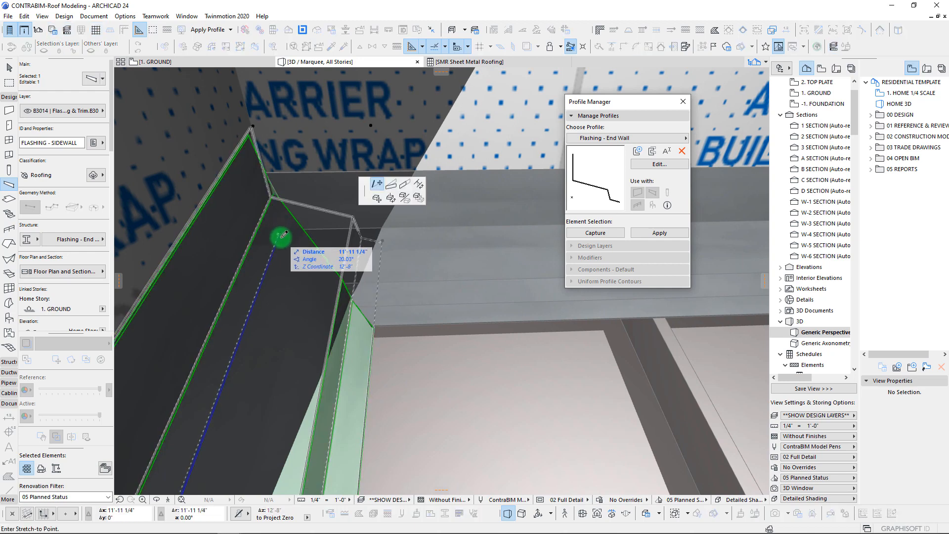
left_click(405, 188)
left_click(295, 245)
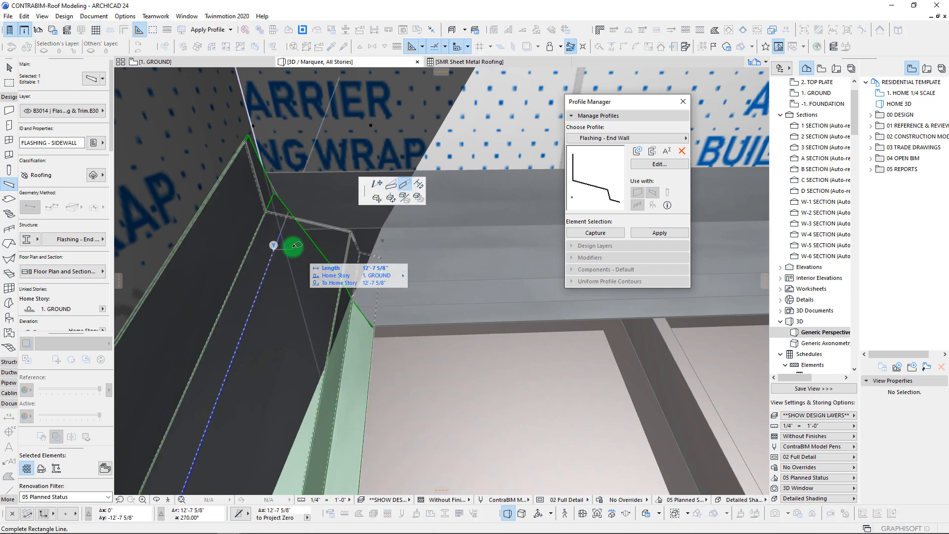
left_click(446, 293)
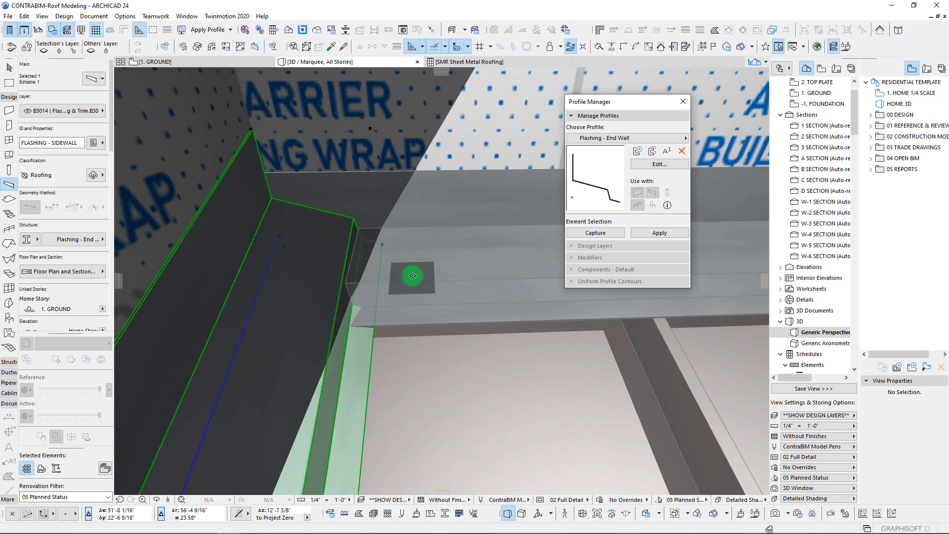
left_click(439, 242, "shift")
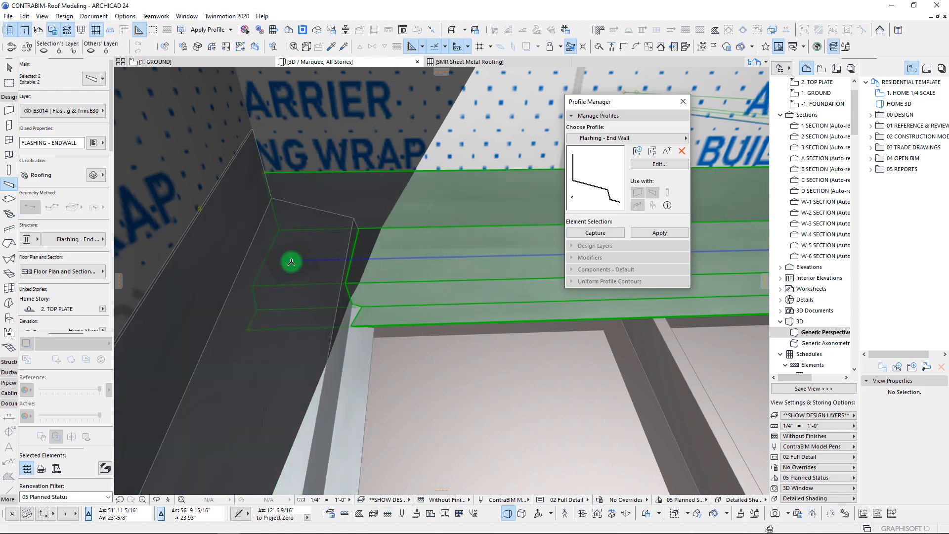
scroll(290, 261, "down", 8)
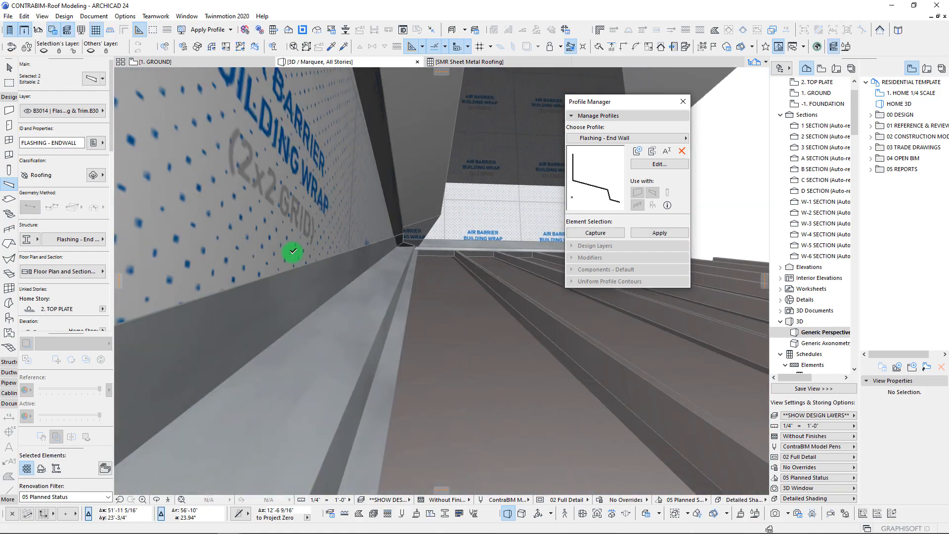
scroll(487, 303, "down", 8)
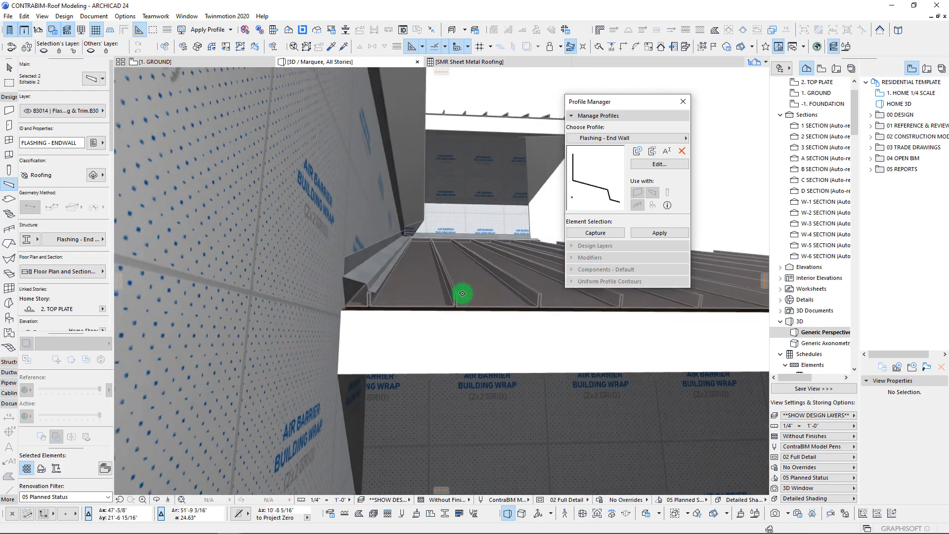
scroll(413, 294, "up", 10)
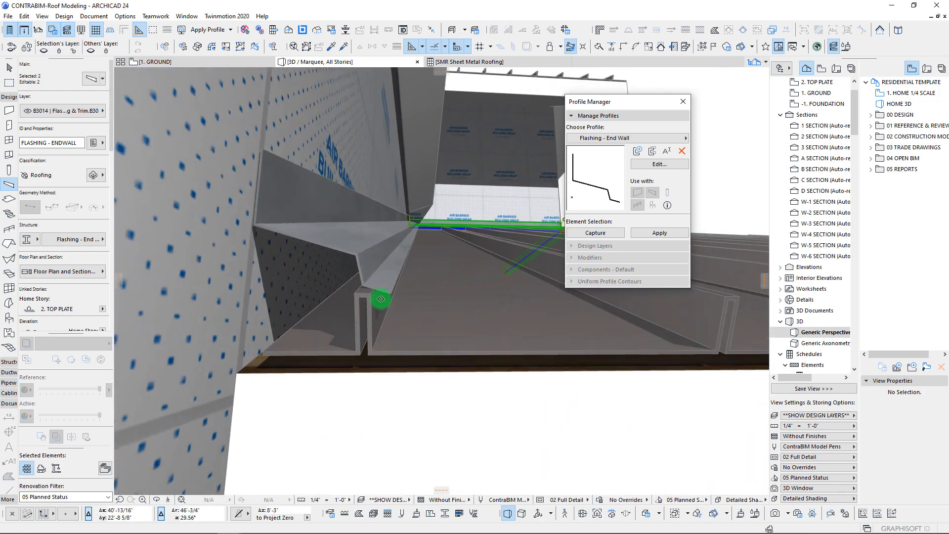
Set the Shift Pattern of the metal roofing beneath the sidewall flashing to 2" so its ribs move toward the wall
middle_click_drag(380, 298, 438, 331, "shift")
key("Escape")
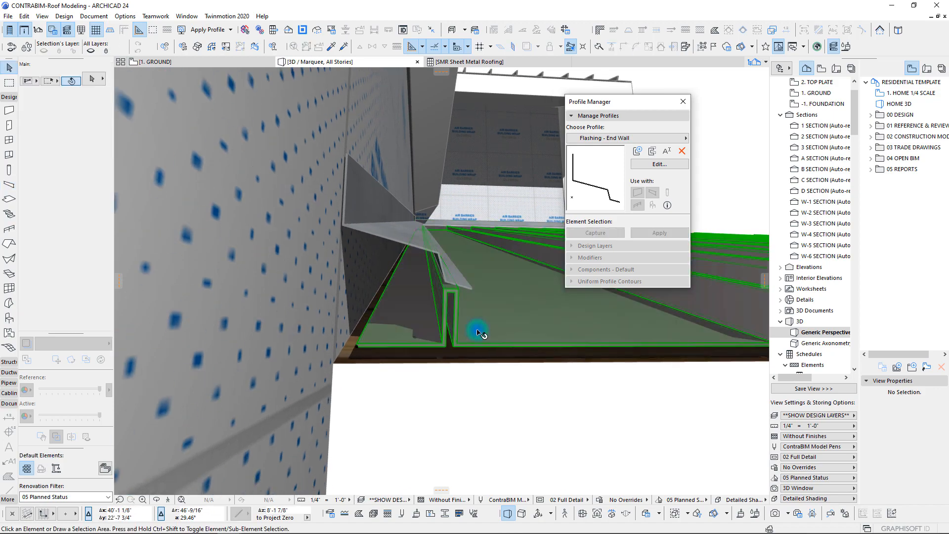
left_click(356, 346)
scroll(428, 351, "down", 10)
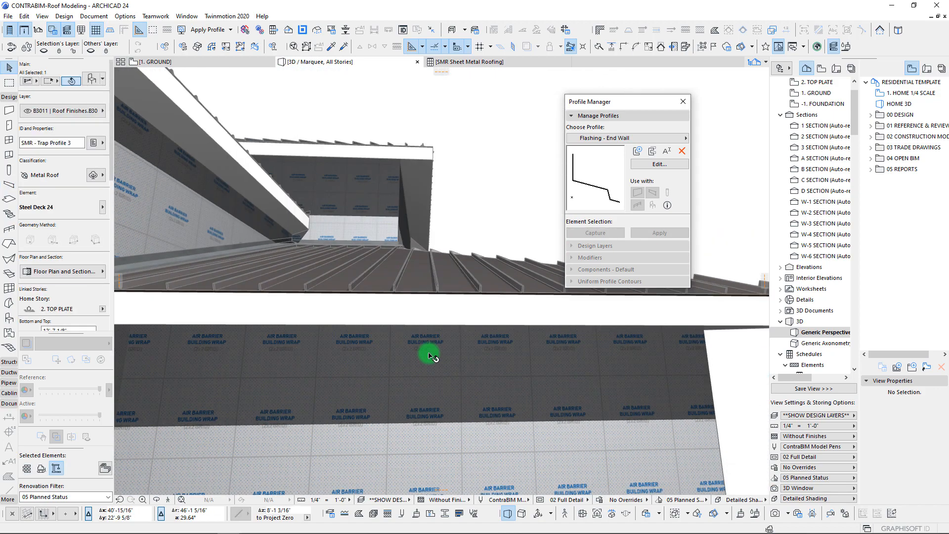
middle_click_drag(427, 354, 390, 356, "shift")
scroll(397, 345, "up", 3)
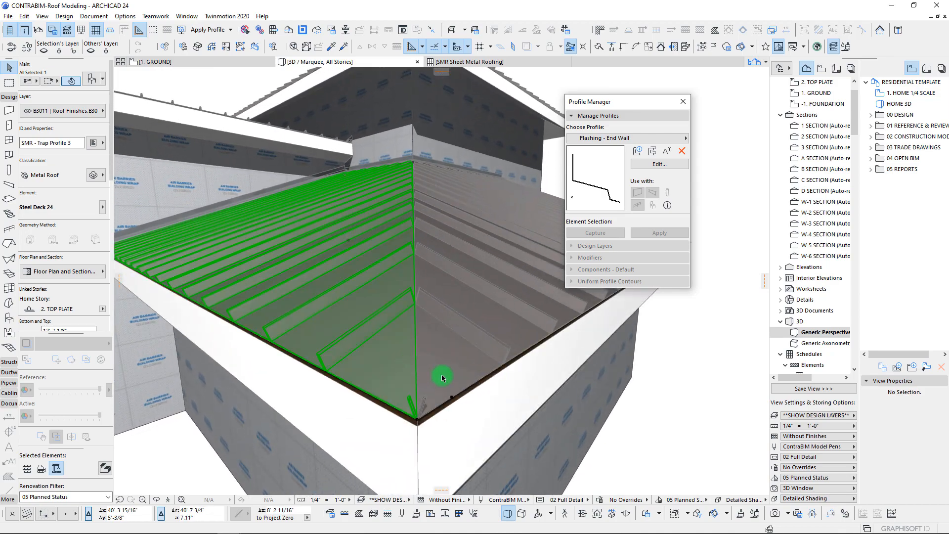
mouse_move(441, 377)
middle_mouse_down("shift")
mouse_move(470, 379)
mouse_move(330, 315)
mouse_move(265, 267)
mouse_move(293, 291)
mouse_move(392, 313)
middle_mouse_up("shift")
scroll(396, 339, "up", 3)
scroll(356, 322, "up", 1)
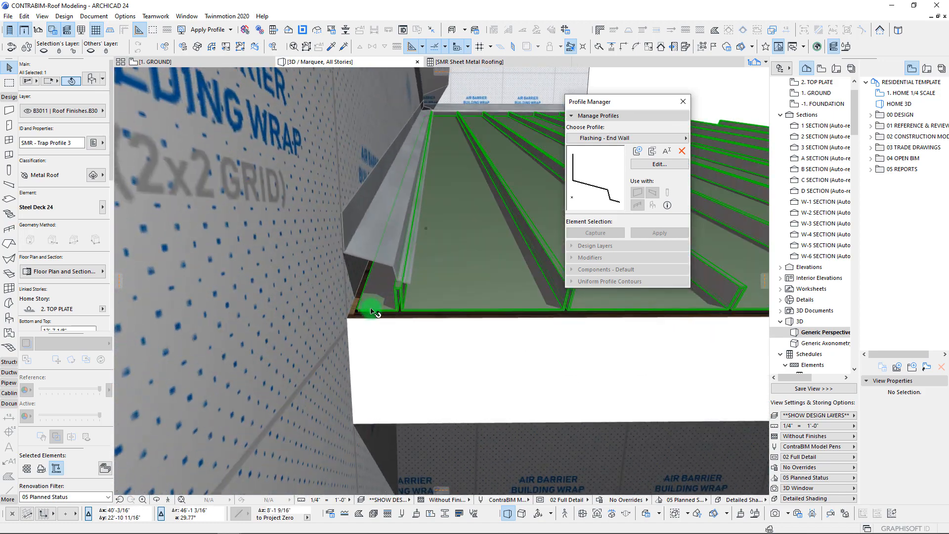
double_click(355, 272)
left_click(415, 321)
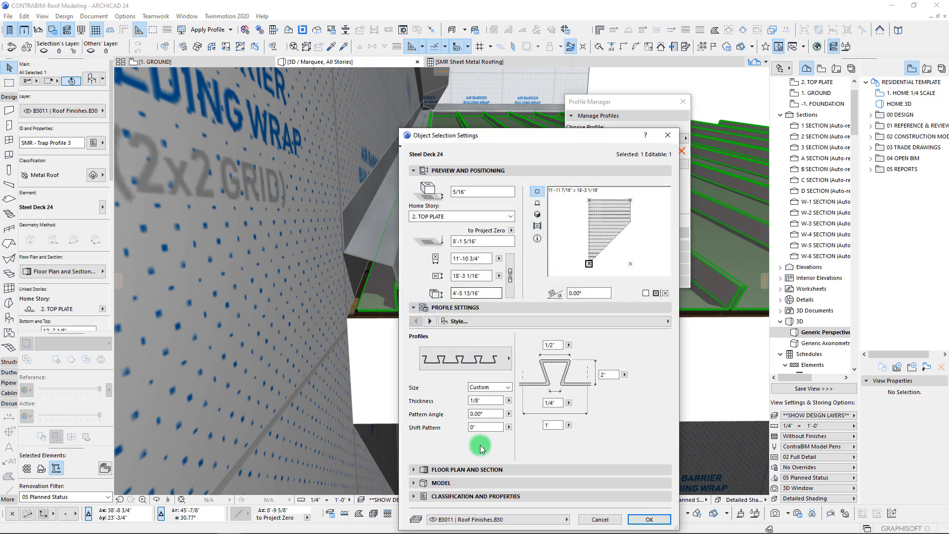
type("2")
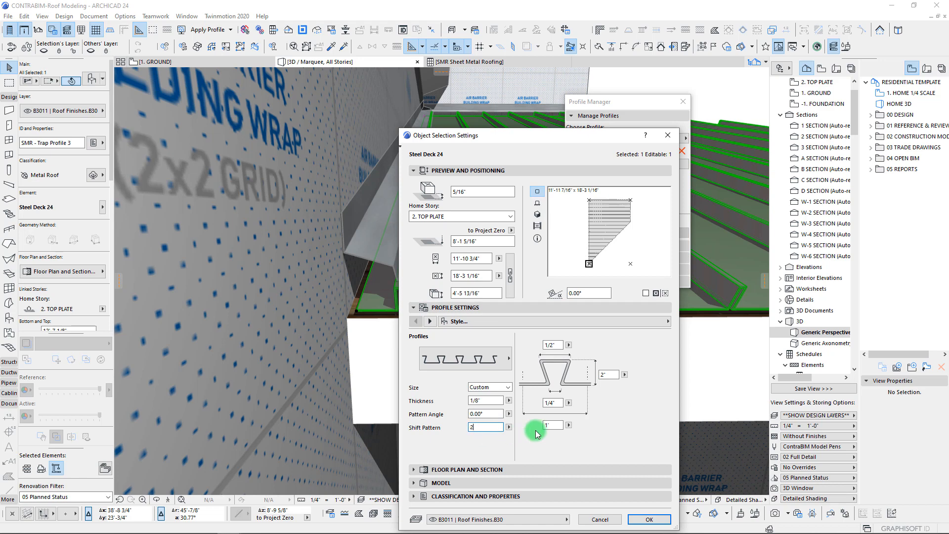
key("Return")
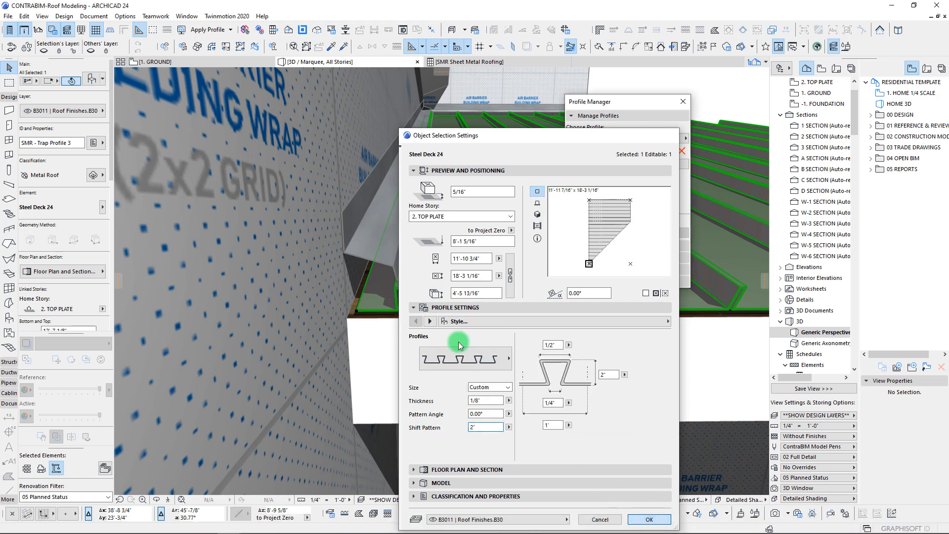
key("Return")
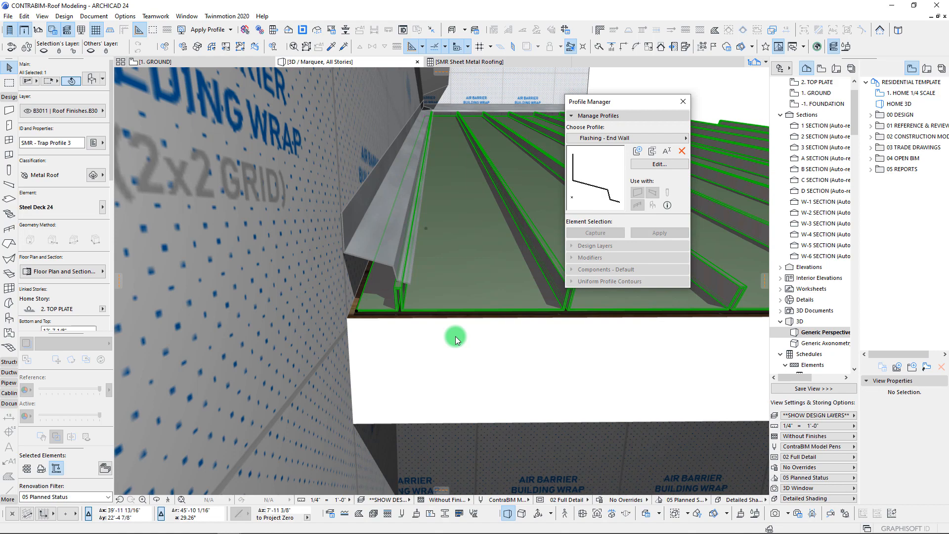
Lower the sidewall flashing vertically along the wall, closer to the metal roofing
middle_click_drag(455, 336, 394, 183, "shift")
left_click(360, 181)
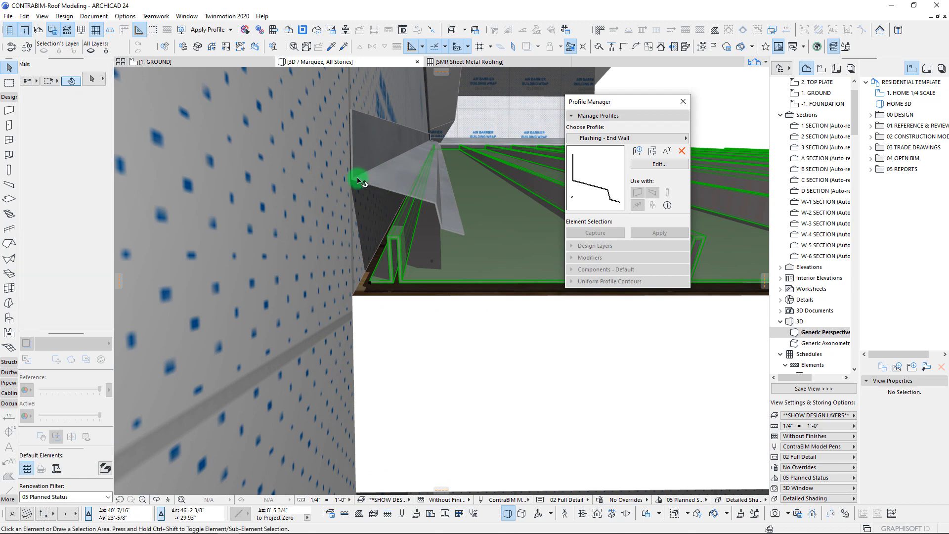
left_click(354, 221)
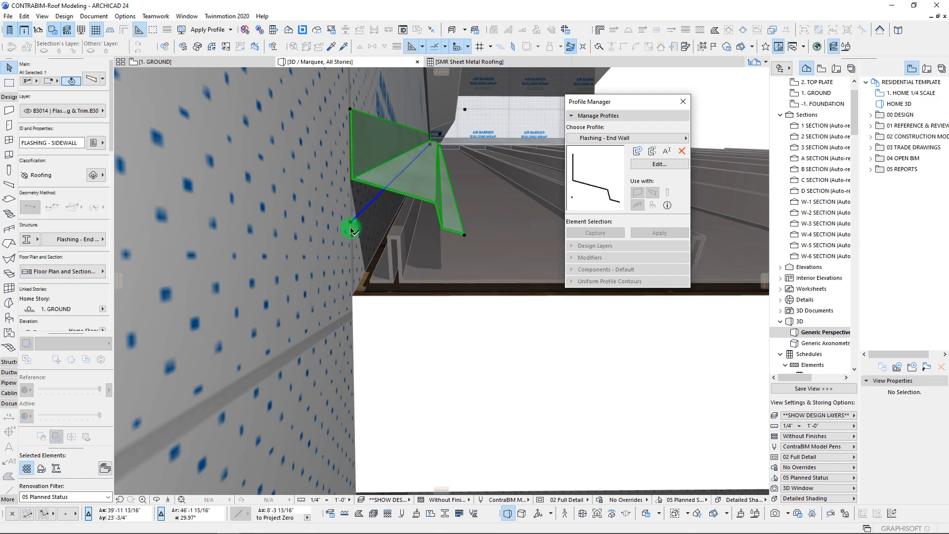
left_click_drag(351, 229, 351, 261)
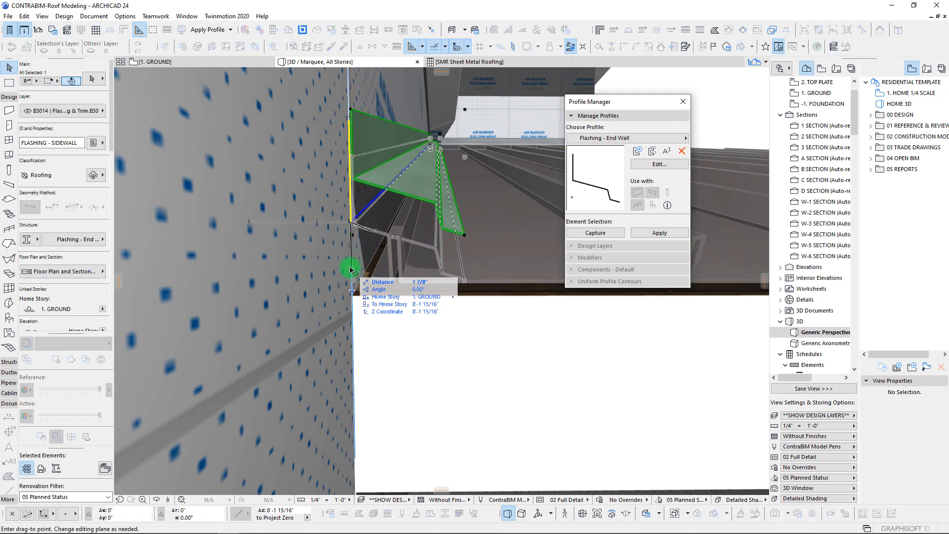
left_click(351, 248)
key("Escape")
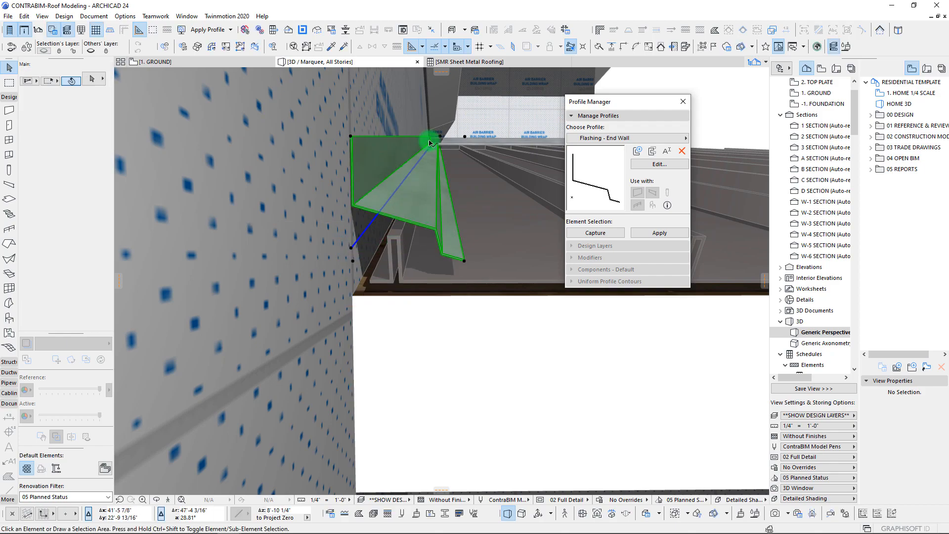
Adjust the lowered sidewall flashing's upper end along its slope at the corner with the endwall flashing
scroll(427, 231, "down", 2)
middle_click_drag(426, 230, 571, 341, "shift")
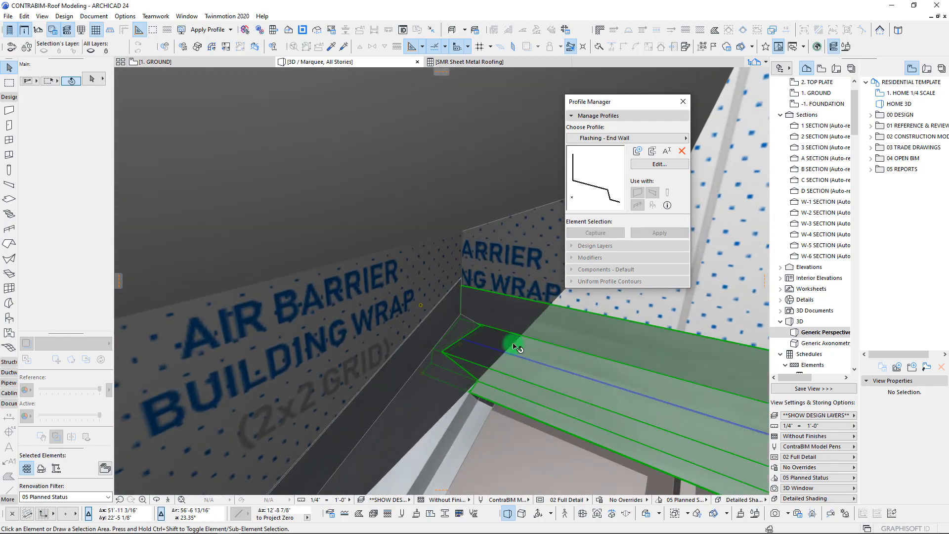
middle_click_drag(513, 345, 409, 340, "shift")
left_click(409, 340)
middle_click_drag(457, 285, 455, 322, "shift")
scroll(498, 335, "down", 3)
scroll(470, 296, "up", 2)
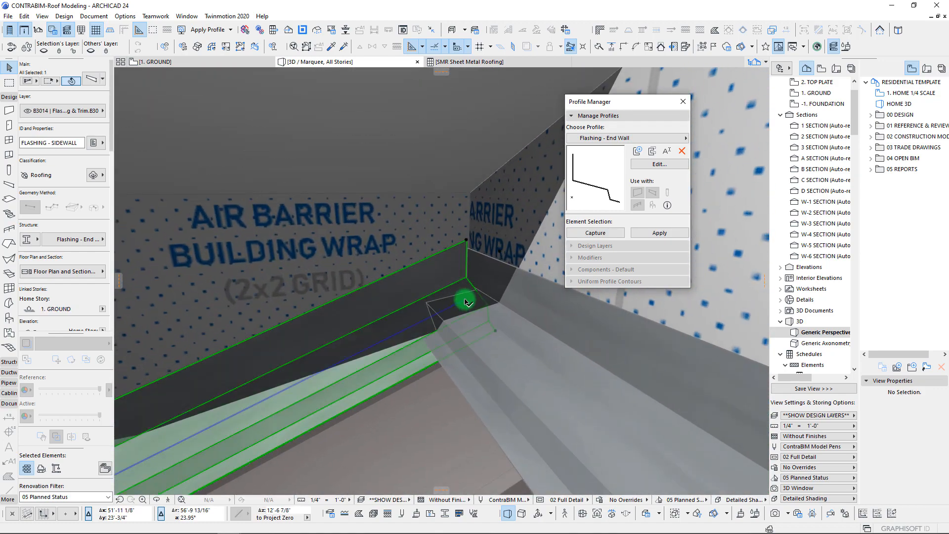
left_click(467, 303)
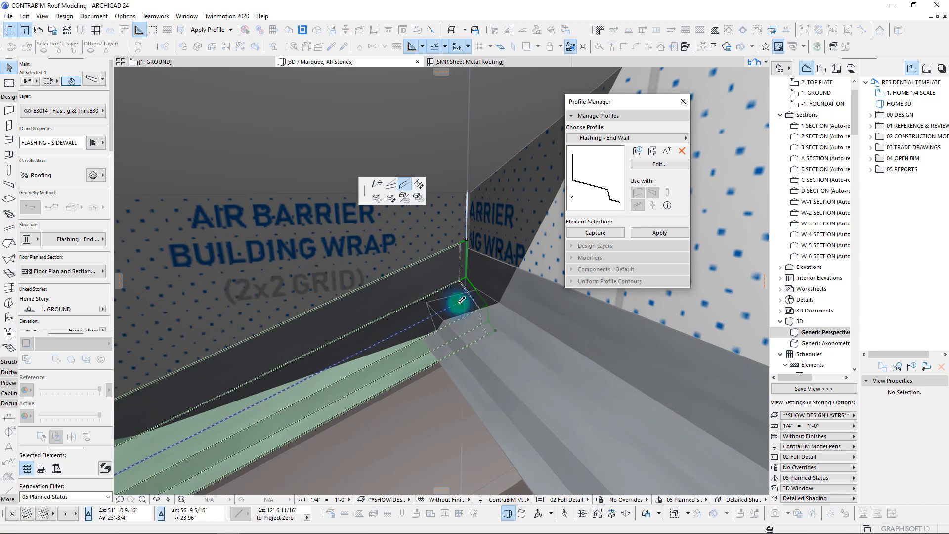
key("Escape")
Delete the metal roofing on the hip roof slope adjoining the one beside the sidewall
mouse_move(402, 299)
middle_mouse_down("shift")
mouse_move(415, 296)
mouse_move(441, 223)
mouse_move(451, 349)
mouse_move(417, 297)
middle_mouse_up("shift")
scroll(439, 222, "down", 8)
middle_click_drag(356, 263, 466, 373, "shift")
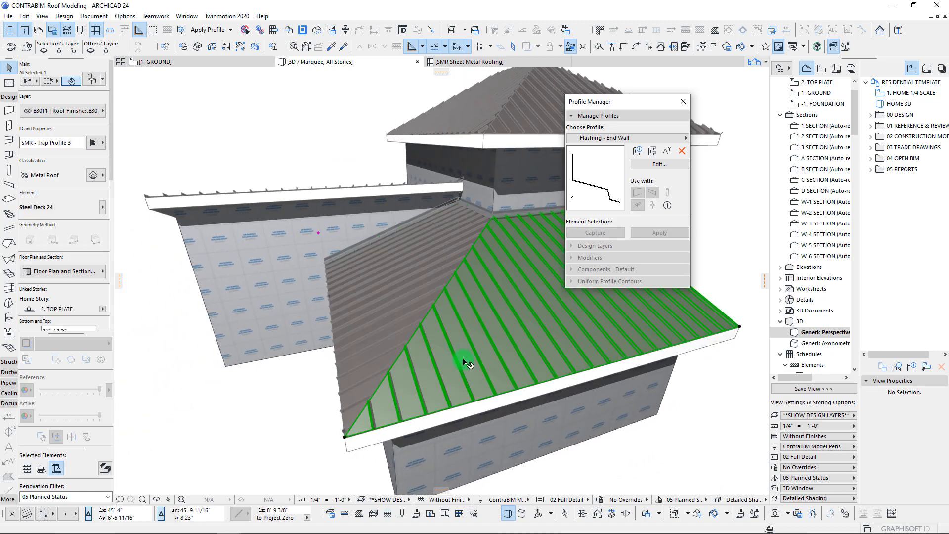
key("Delete")
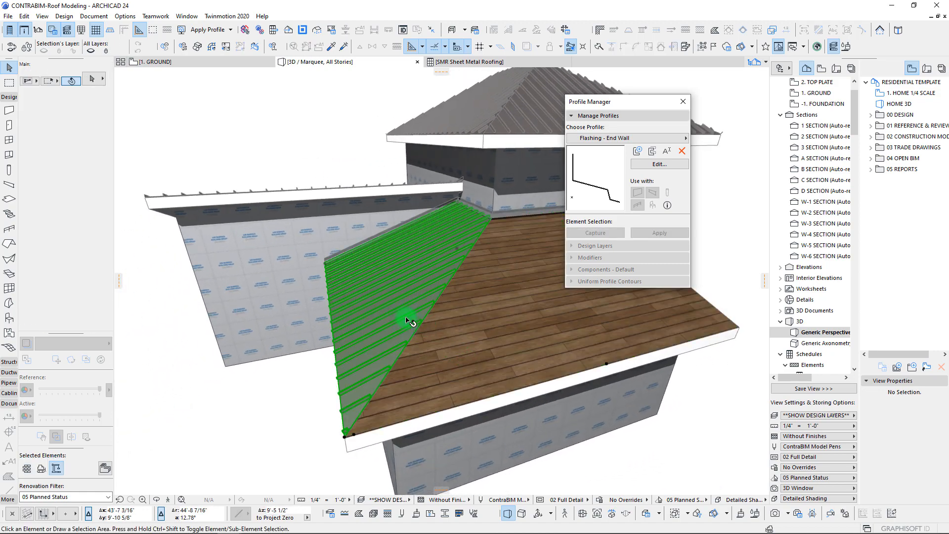
Mirror a copy of the sidewall slope's metal roofing across the hip line onto the bare roof slope
left_click(406, 320)
key("ctrl+alt+m")
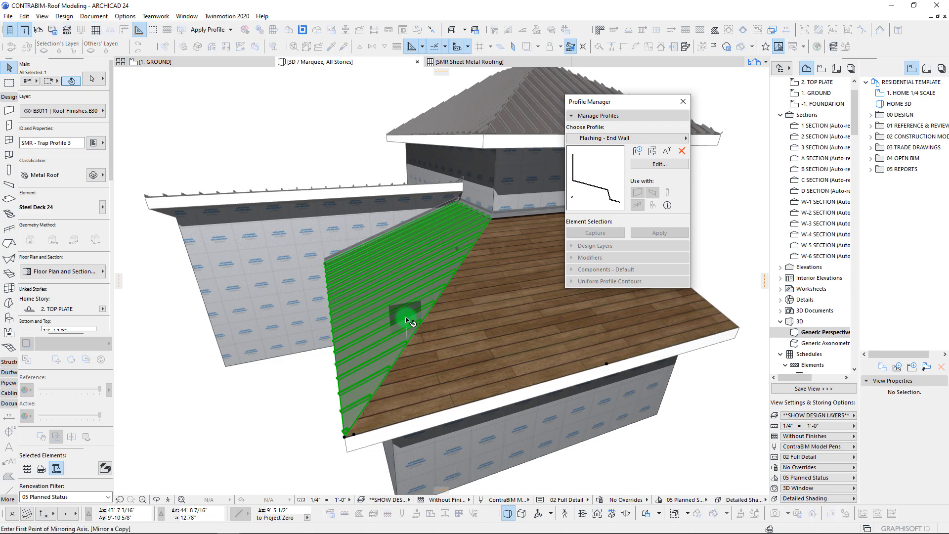
left_click(345, 436)
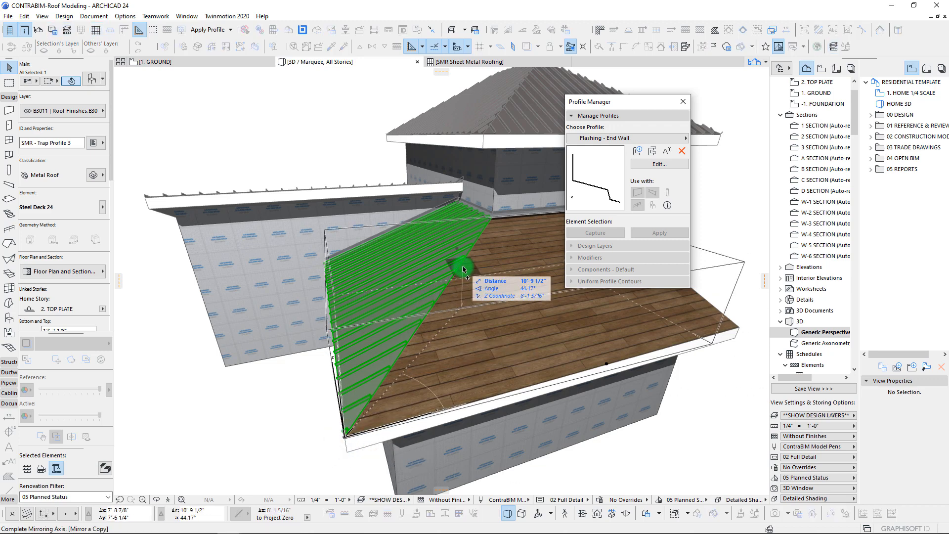
left_click(469, 232)
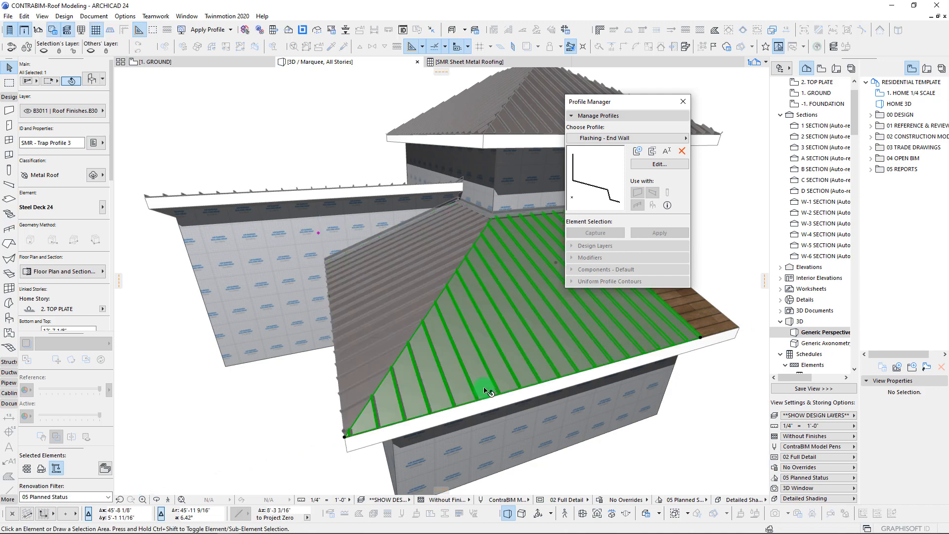
Stretch the mirrored metal roofing's far upper corner to the roof's outer corner beneath the end of the endwall flashing
middle_click_drag(464, 377, 413, 462, "shift")
scroll(432, 191, "up", 3)
middle_click_drag(431, 191, 299, 219, "shift")
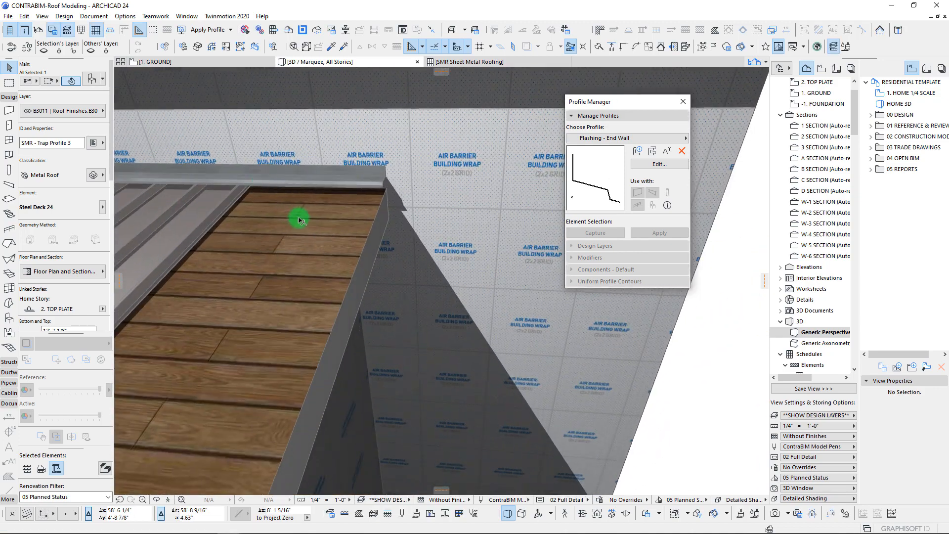
left_click(378, 198)
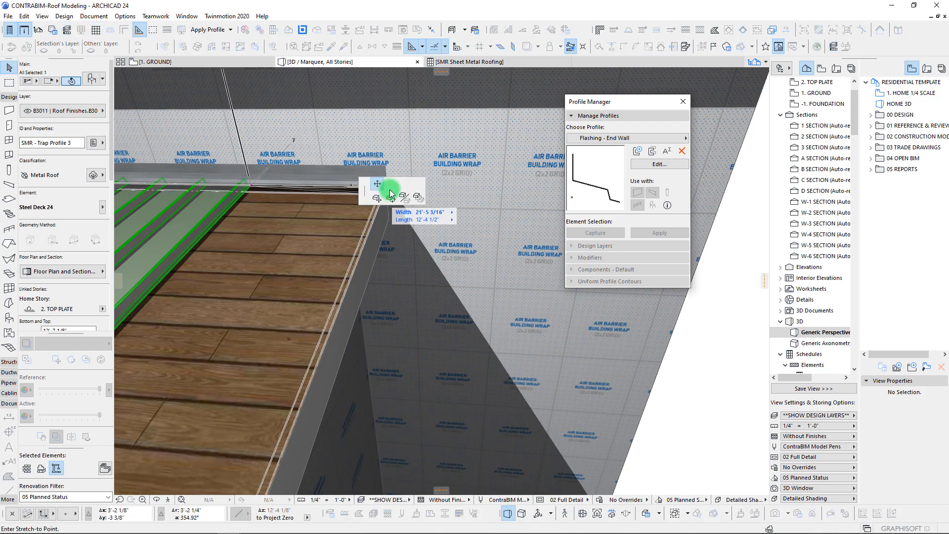
middle_click_drag(378, 198, 333, 377, "shift")
left_click(343, 372)
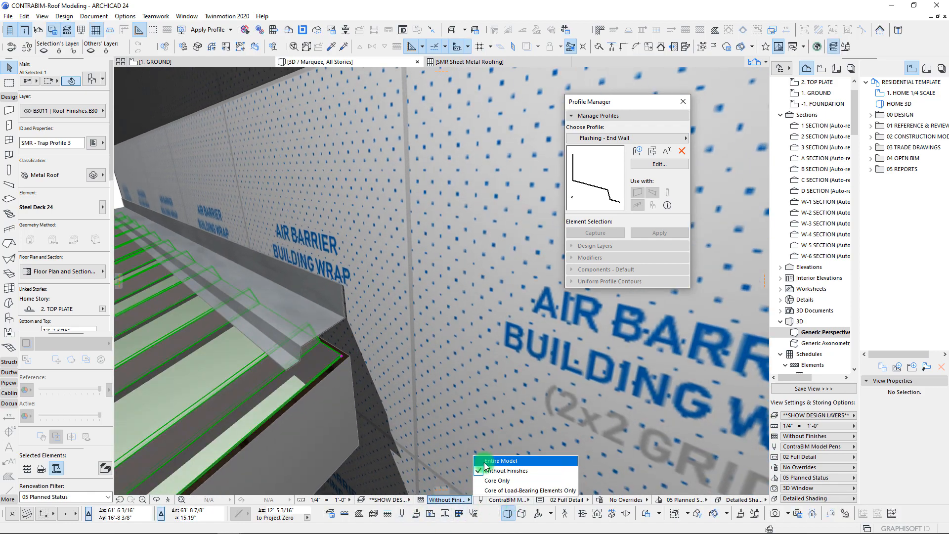
Examine the flashing and mirrored metal roofing with the entire model displayed and without finishes, from several sides of the house
middle_click_drag(302, 388, 300, 365, "shift")
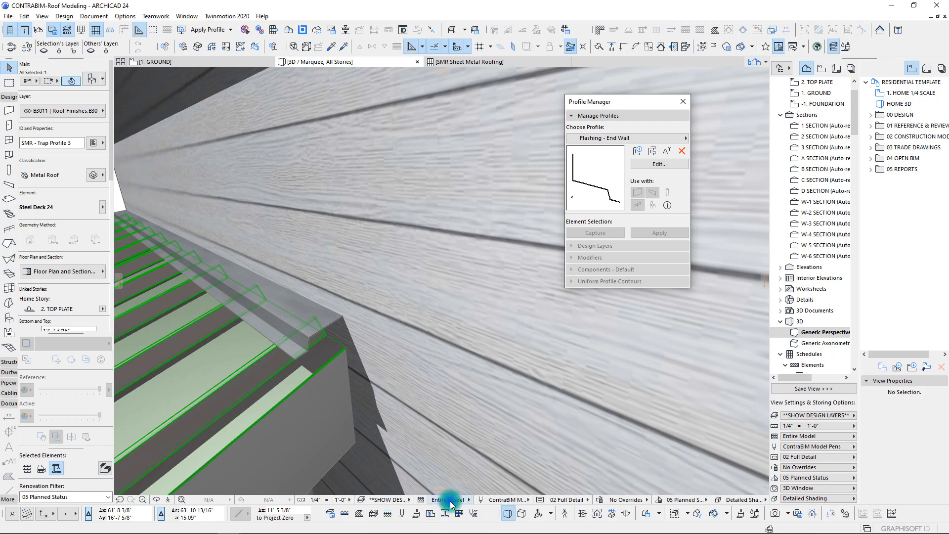
scroll(282, 355, "down", 10)
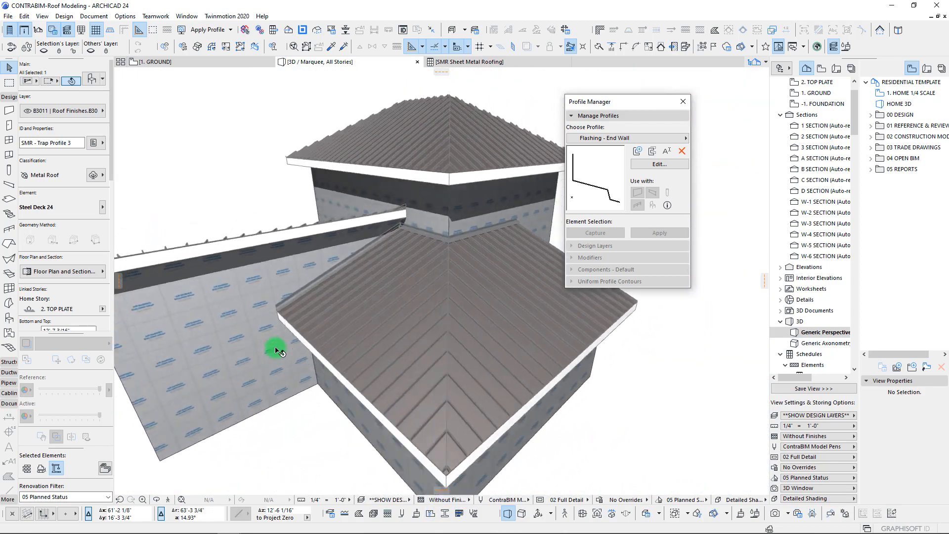
middle_click_drag(276, 350, 541, 272, "shift")
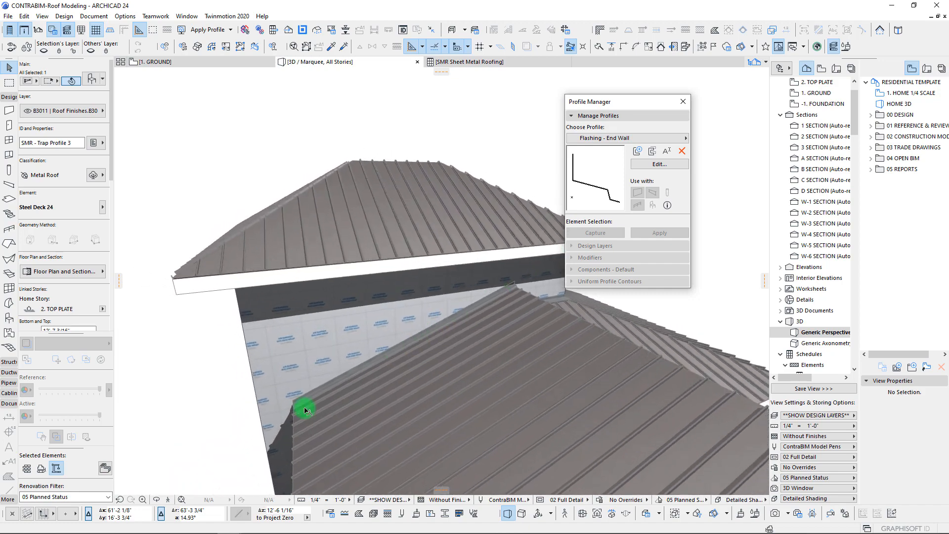
scroll(339, 415, "down", 5)
middle_click_drag(339, 415, 443, 298, "shift")
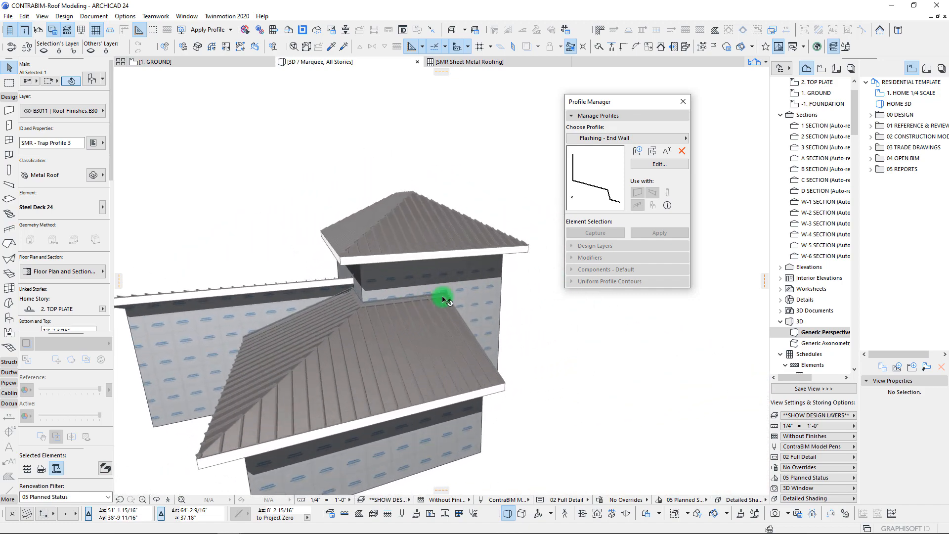
scroll(440, 299, "up", 4)
scroll(360, 316, "down", 4)
middle_click_drag(360, 317, 361, 317, "shift")
Pick up the settings of the peak flashing sample and draw a peak flashing beam spanning the shed roof's high edge
scroll(500, 237, "down", 4)
scroll(326, 348, "up", 8)
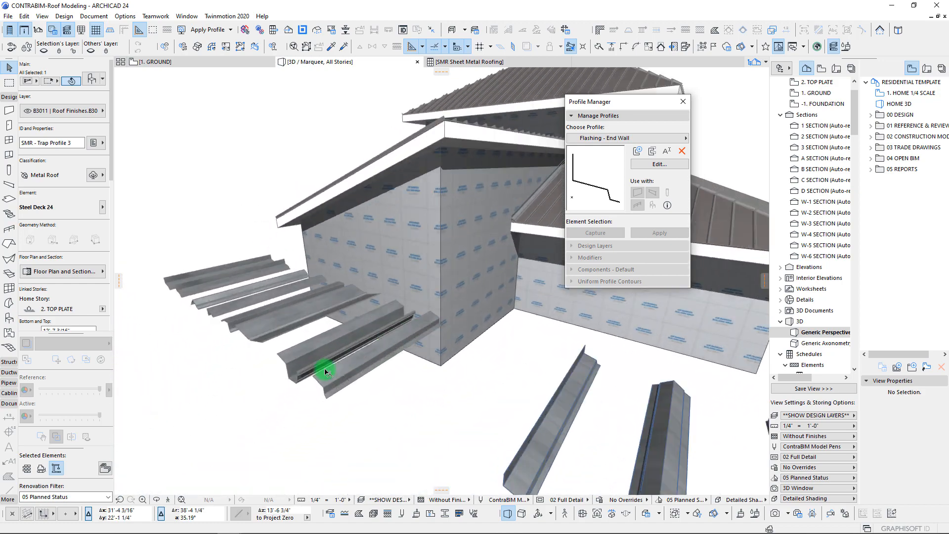
middle_click_drag(403, 356, 341, 376, "shift")
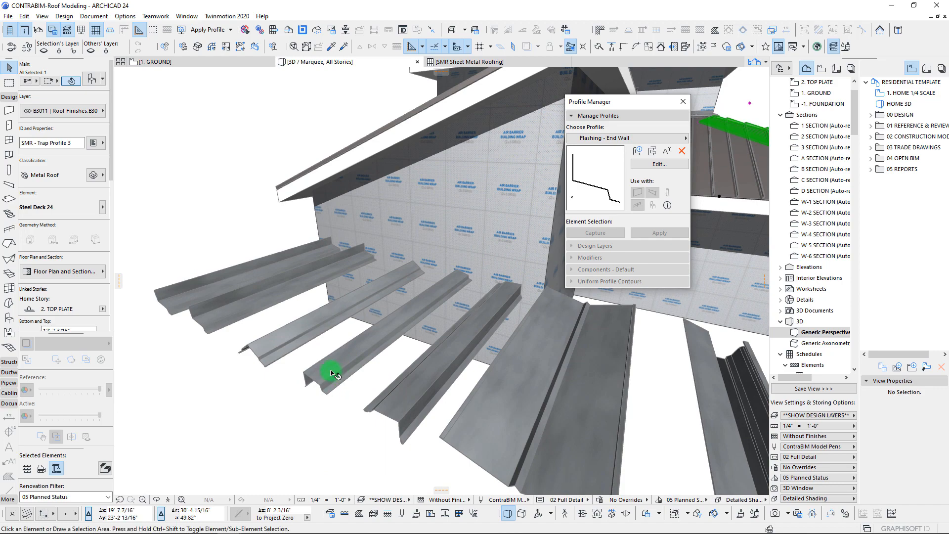
key("Escape")
left_click(329, 374, "alt")
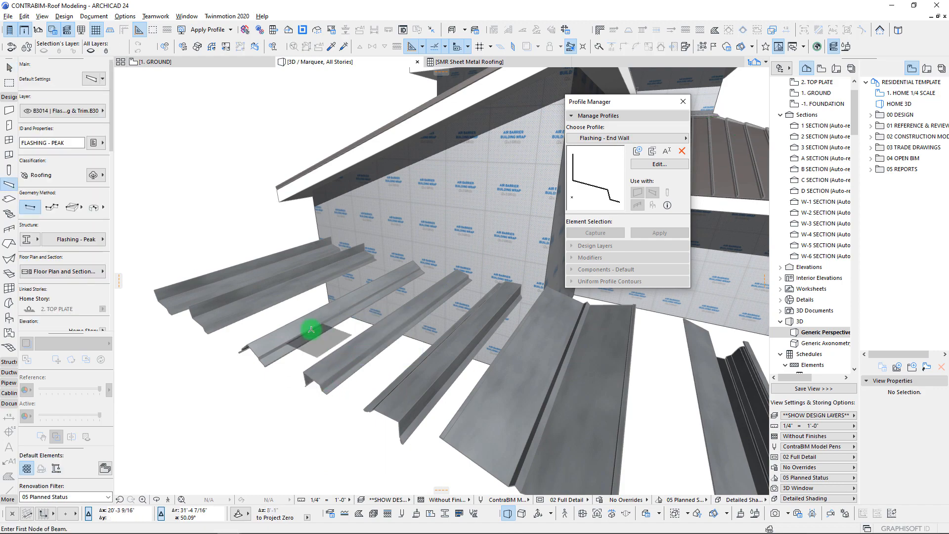
middle_click_drag(190, 260, 394, 339, "shift")
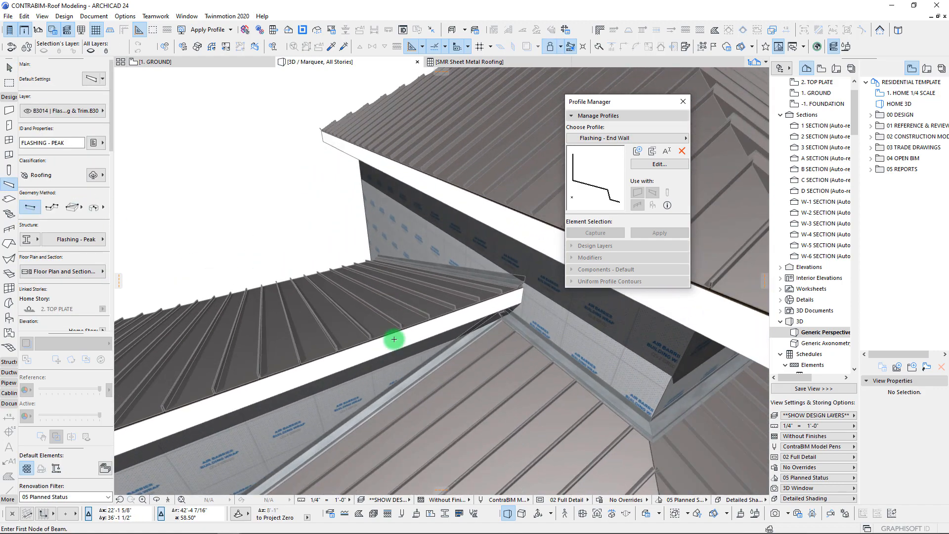
scroll(384, 292, "up", 5)
scroll(409, 283, "up", 5)
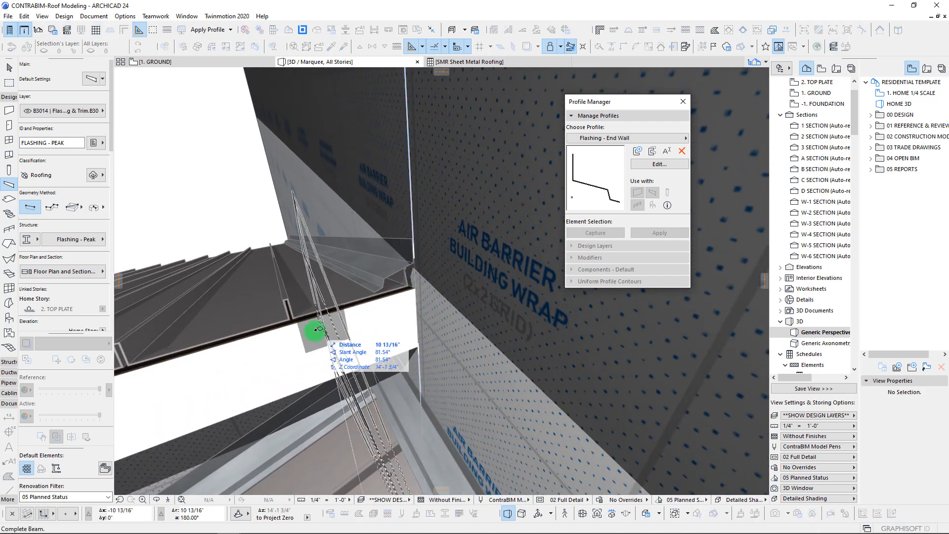
middle_click_drag(414, 293, 371, 373, "shift")
scroll(402, 325, "down", 10)
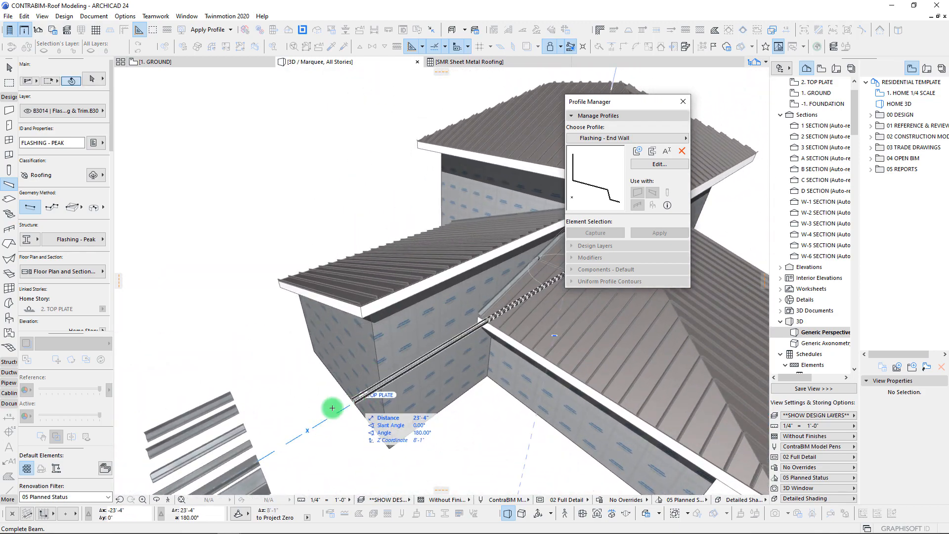
left_click(361, 305)
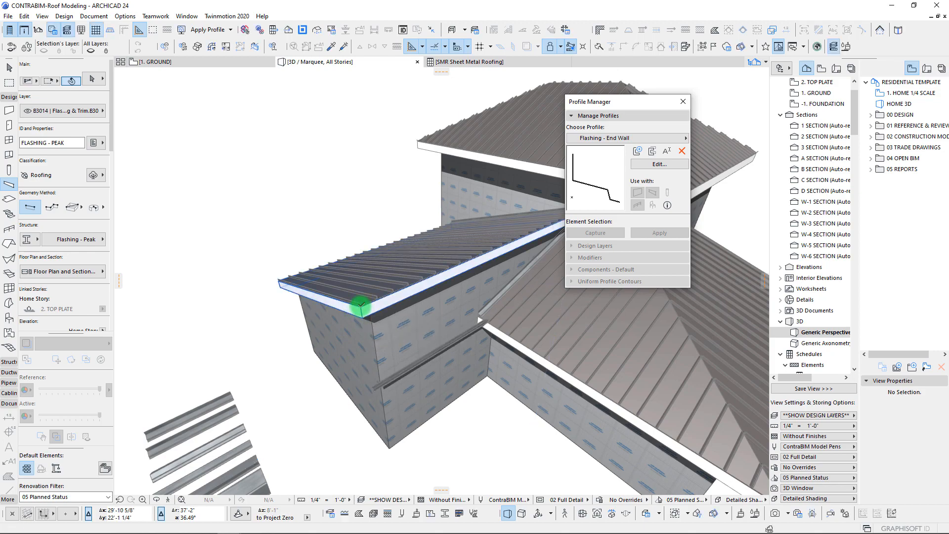
Move the peak flashing up from the wall to the upper corner of the shed roof's high edge
scroll(378, 394, "up", 10)
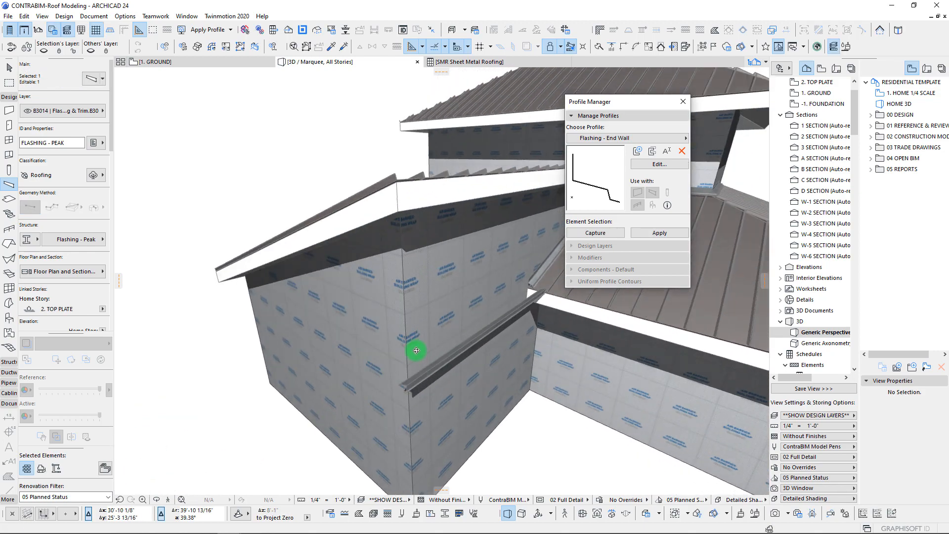
key("ctrl+d")
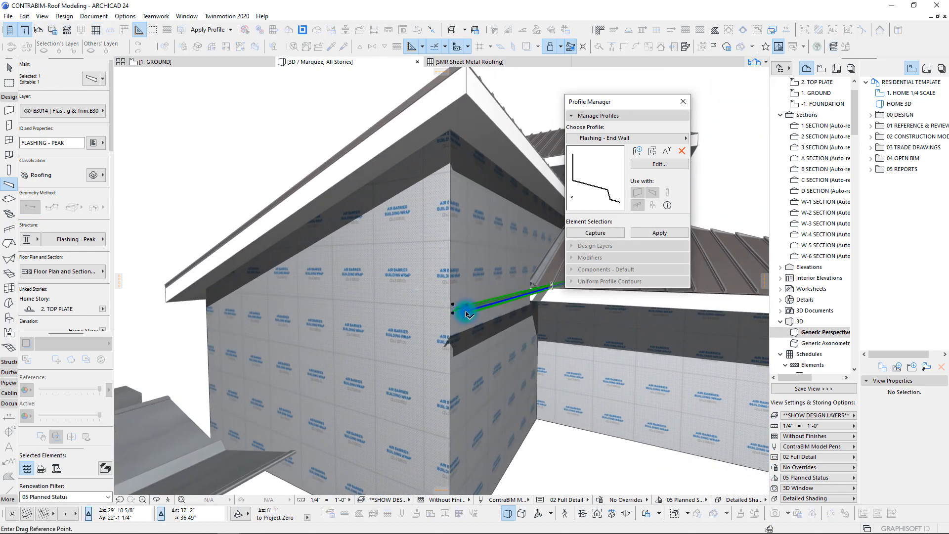
middle_click_drag(471, 112, 393, 265, "shift")
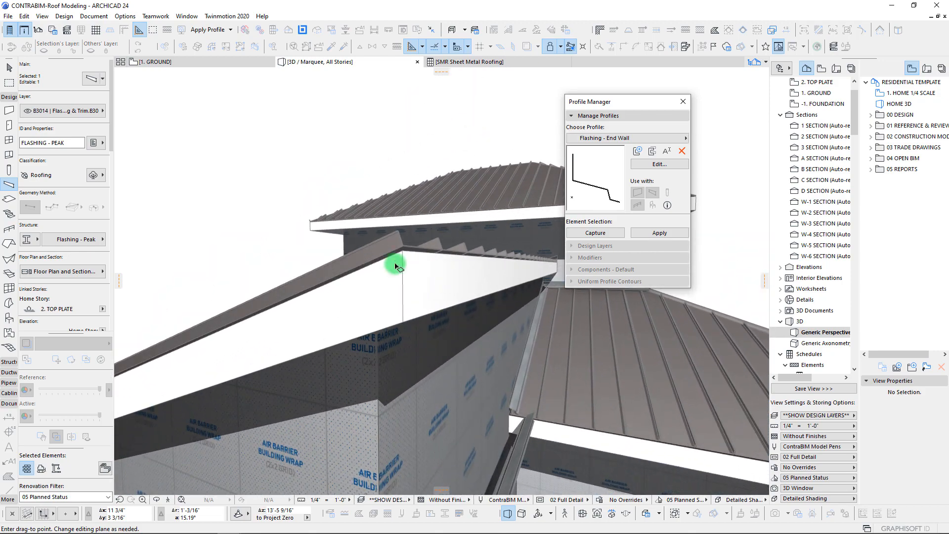
left_click(401, 249)
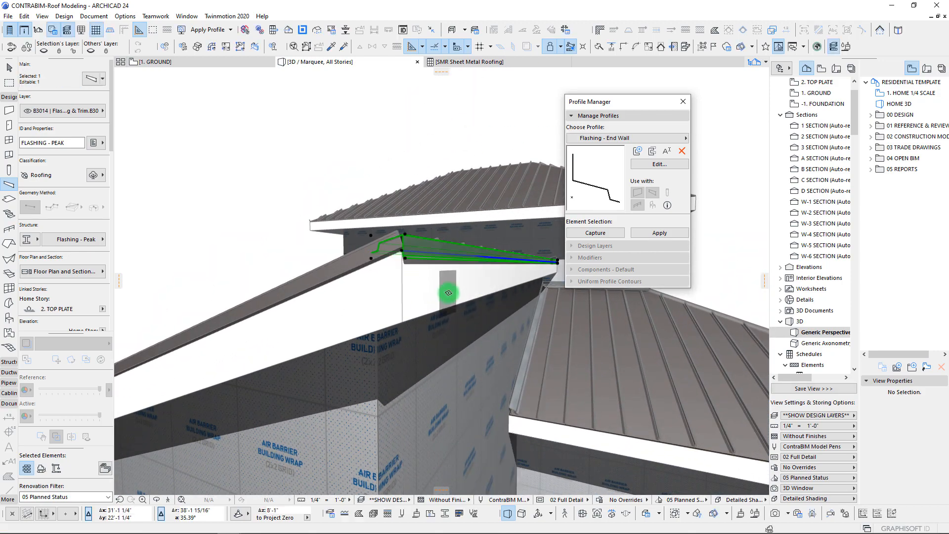
Raise the peak flashing slightly so its top leg sits above the metal roofing ribs
middle_click_drag(447, 292, 457, 260, "shift")
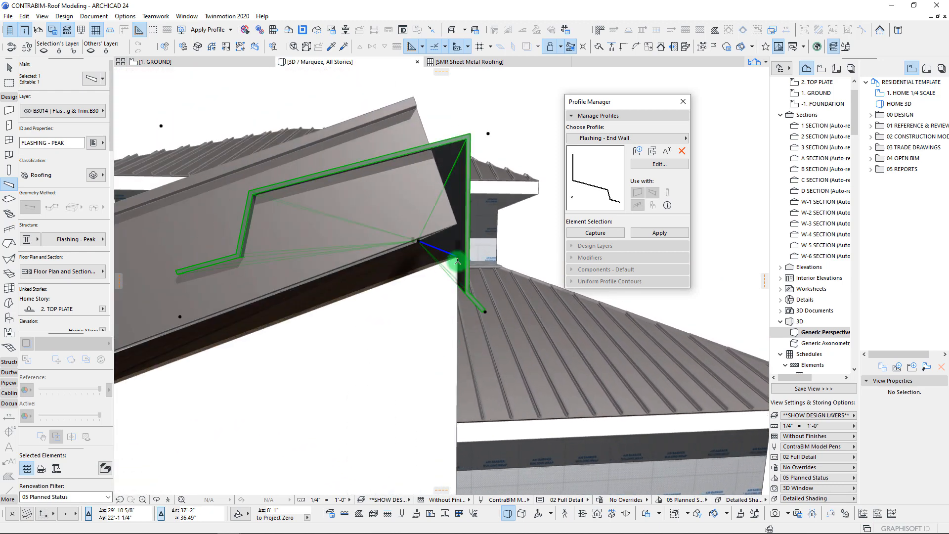
left_click(458, 257)
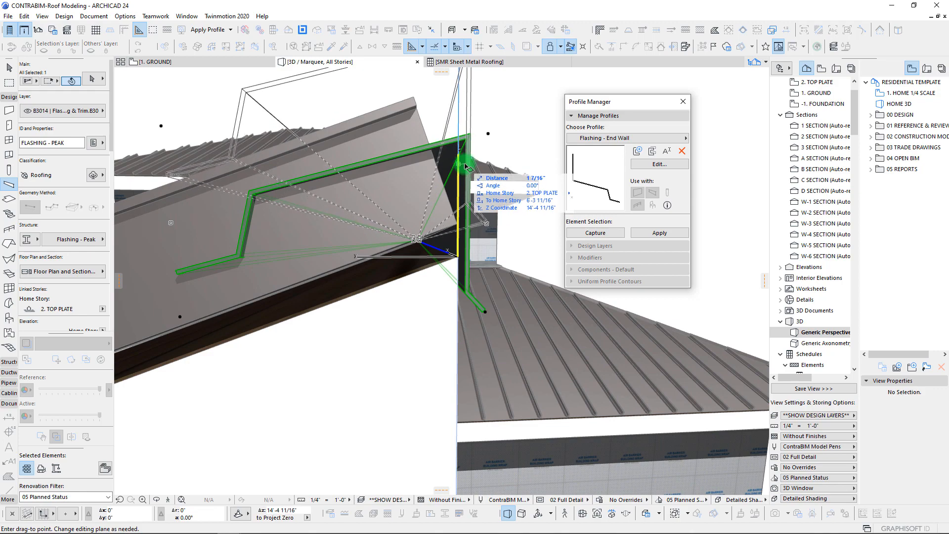
left_click(296, 187)
Stretch the peak flashing's profile height downward so its outer leg extends farther over the fascia
middle_click_drag(297, 188, 247, 286, "shift")
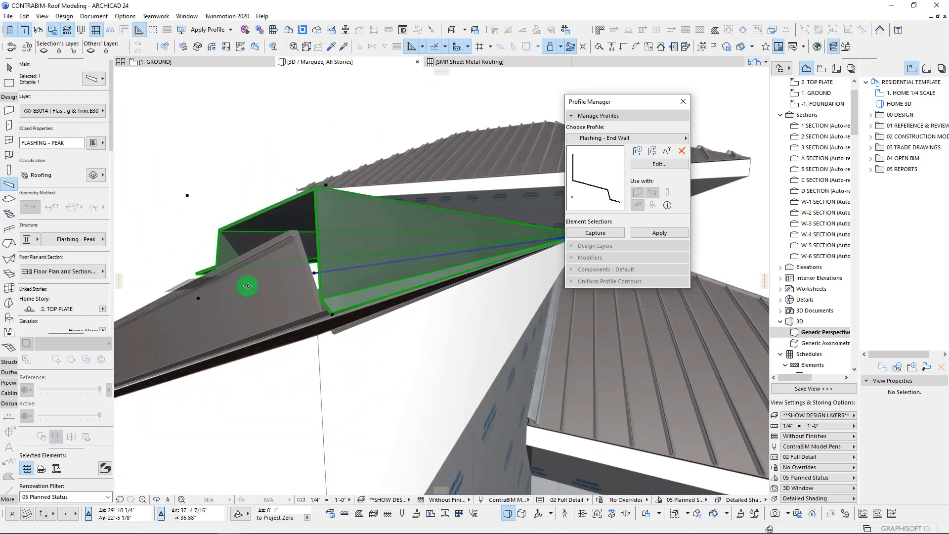
left_click(332, 314)
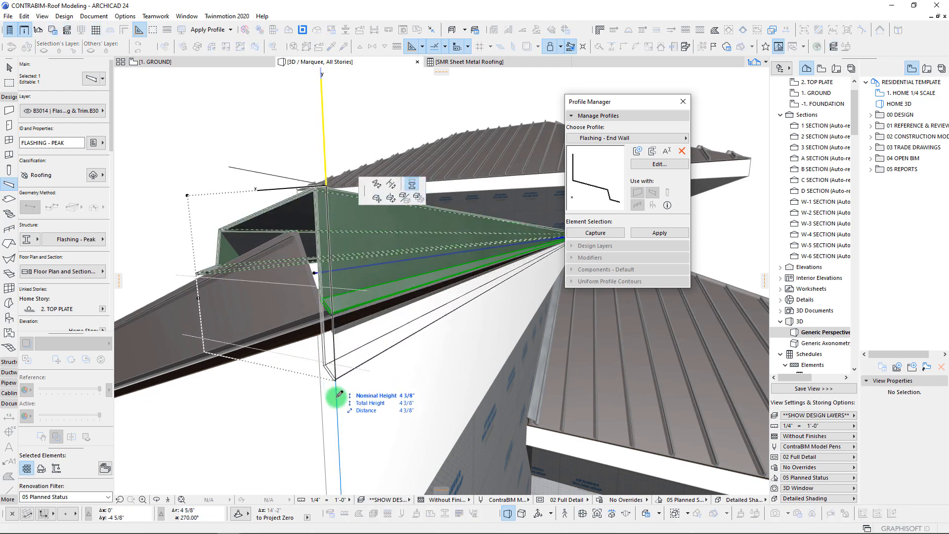
left_click(336, 431)
Stretch the far end of the peak flashing to the face of the adjoining wall
middle_click_drag(328, 320, 385, 298, "shift")
scroll(385, 297, "up", 10)
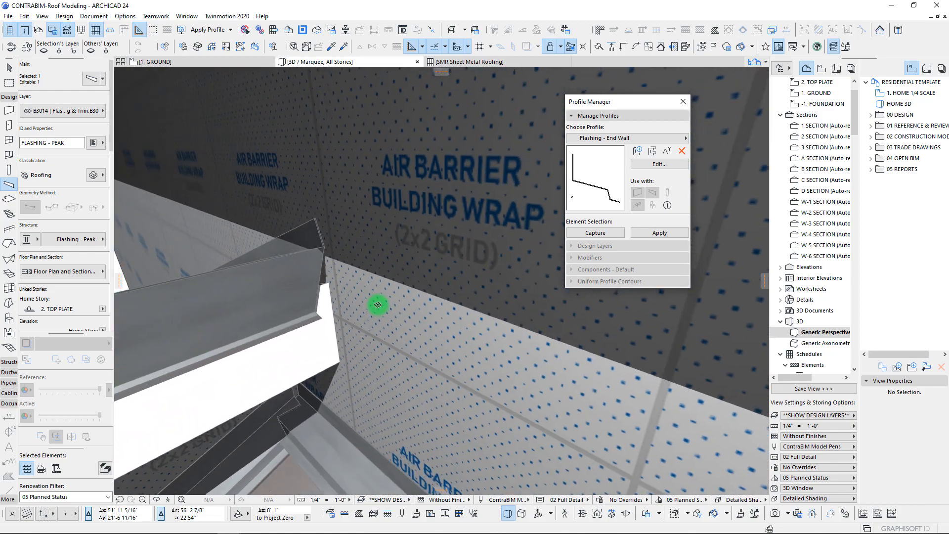
middle_click_drag(377, 304, 466, 339, "shift")
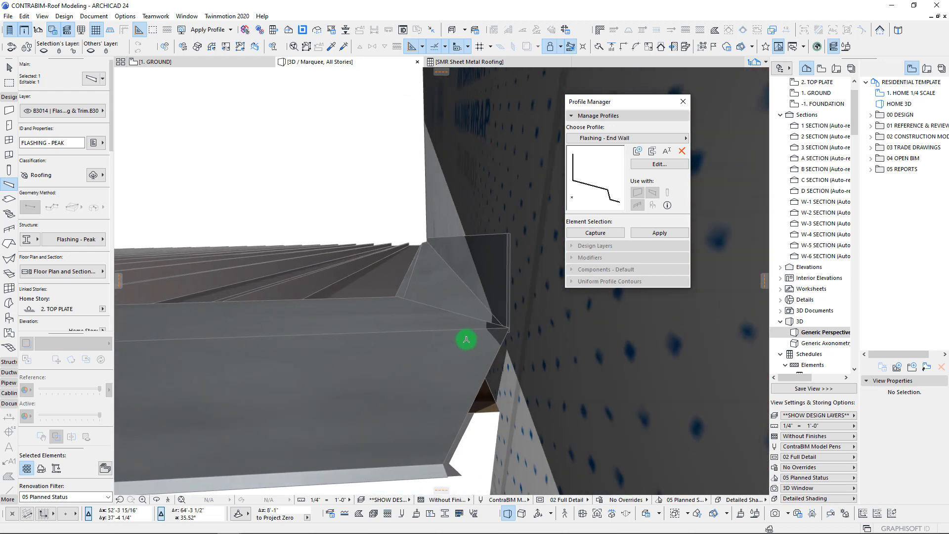
left_click(503, 376)
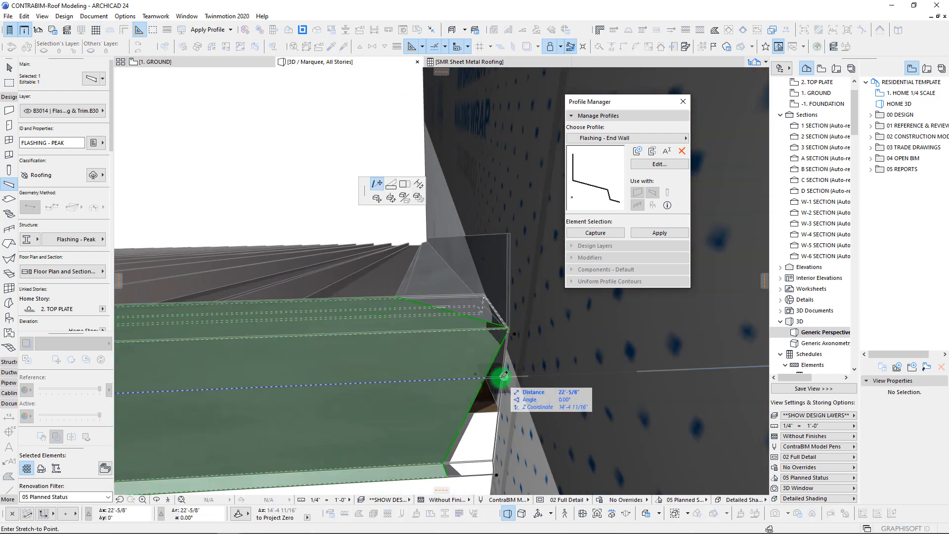
middle_click_drag(503, 377, 386, 317)
Pick up the gable flashing sample's settings and draw a gable flashing along the shed roof's sloped edge, from the lower corner to the peak
scroll(441, 355, "down", 5)
scroll(403, 373, "down", 4)
scroll(403, 373, "up", 4)
scroll(409, 350, "down", 3)
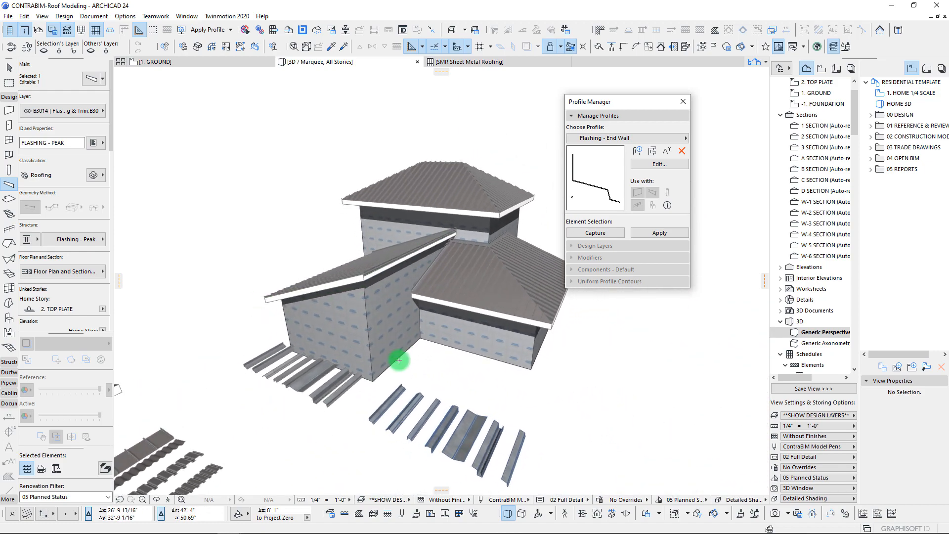
scroll(336, 351, "up", 8)
middle_click_drag(519, 373, 231, 335)
key("Escape")
left_click(355, 372, "alt")
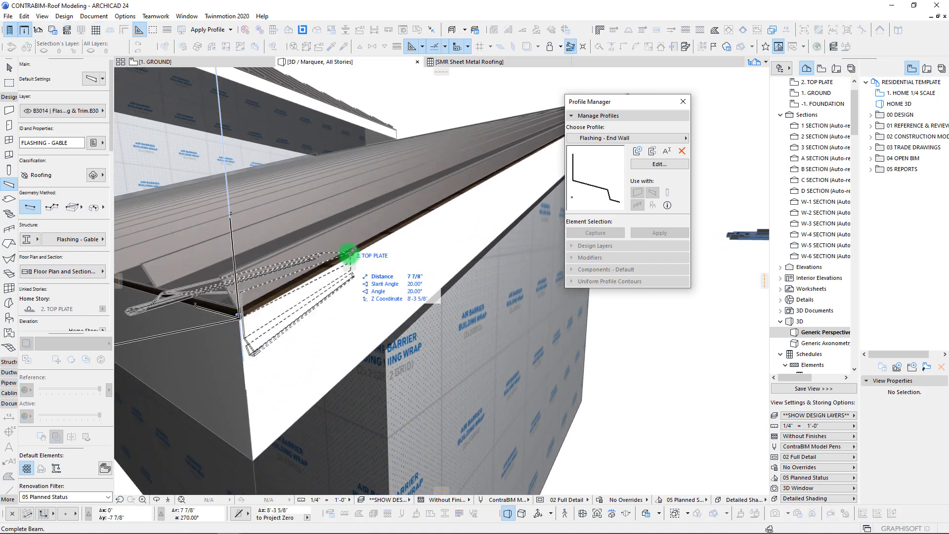
middle_click_drag(349, 252, 509, 220, "shift")
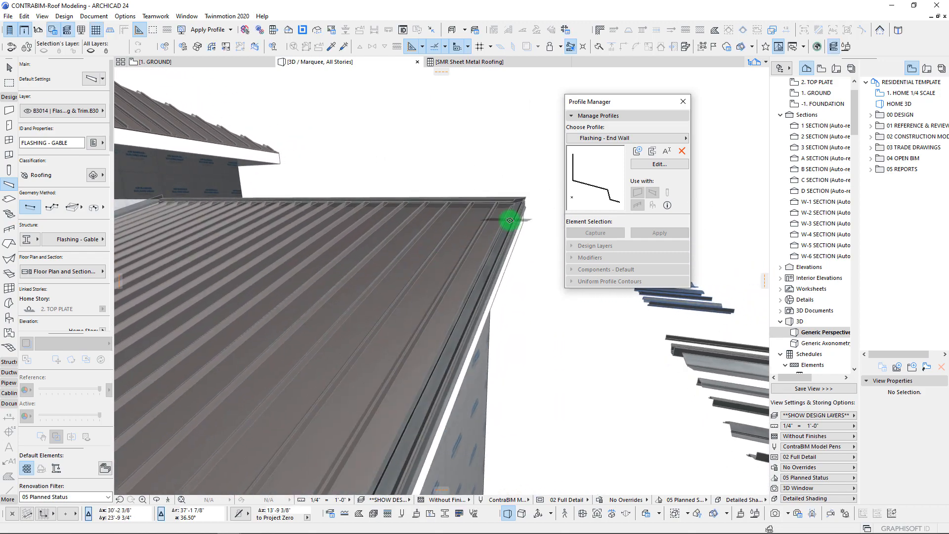
left_click(513, 225, "shift")
Raise the gable flashing vertically at the roof's lower corner to sit over the metal roofing ribs
middle_click_drag(506, 278, 427, 257, "shift")
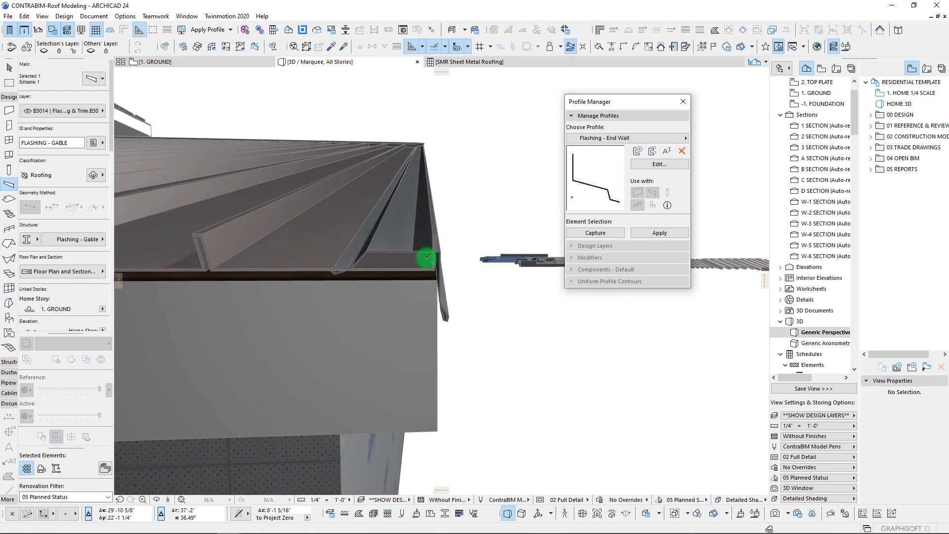
key("ctrl+d")
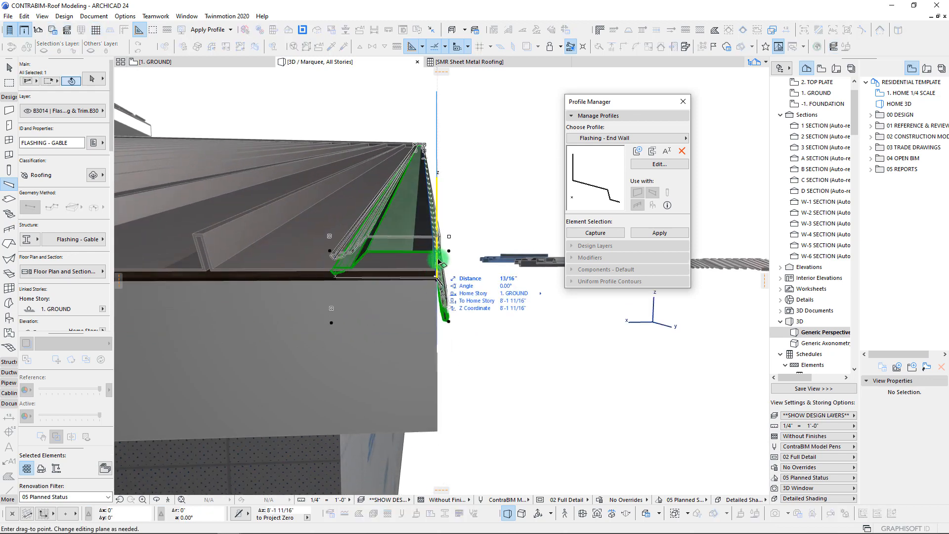
middle_click_drag(431, 256, 395, 257, "shift")
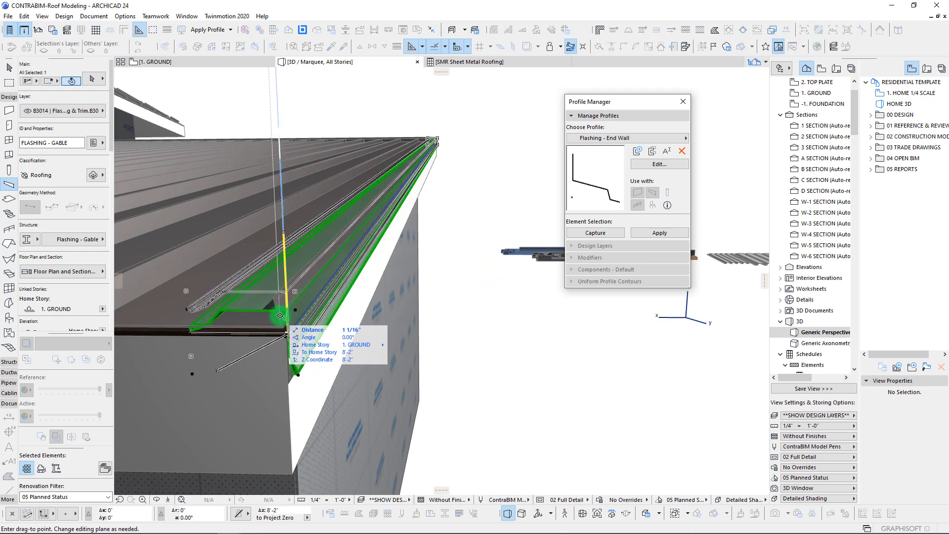
middle_click_drag(345, 368, 327, 341, "shift")
middle_click_drag(332, 375, 405, 377, "shift")
Stretch the gable flashing's upper end along its slope to the peak flashing, for a length of about 18'-1 9/16"
left_click(398, 381)
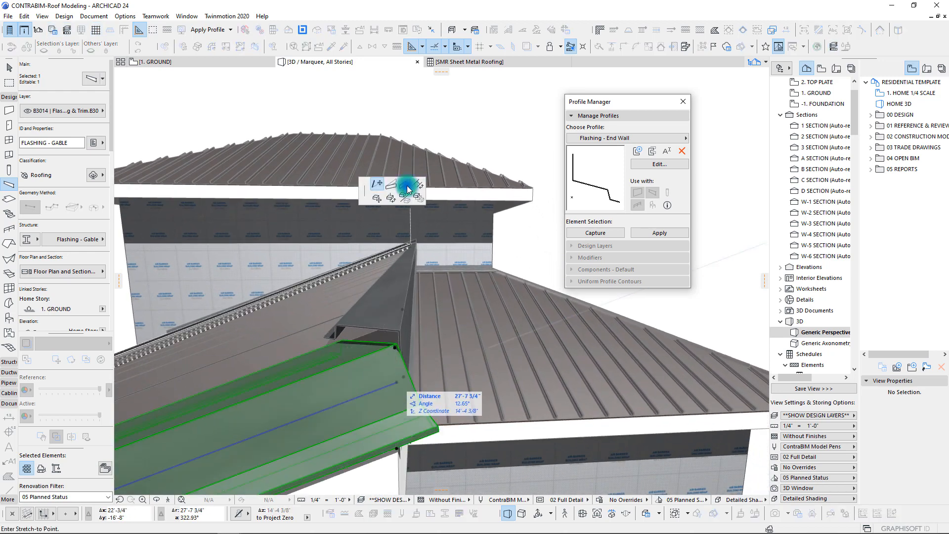
left_click(406, 185)
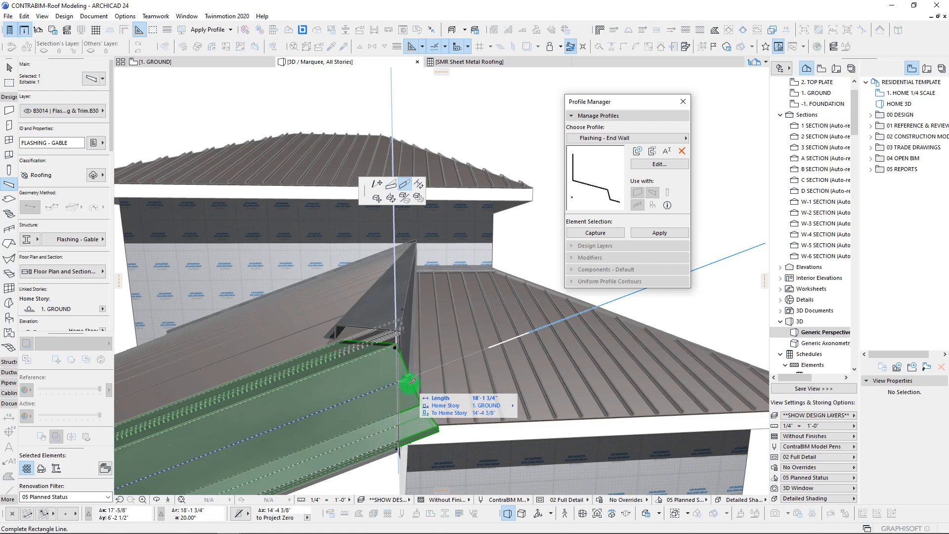
middle_click_drag(410, 383, 390, 364, "shift")
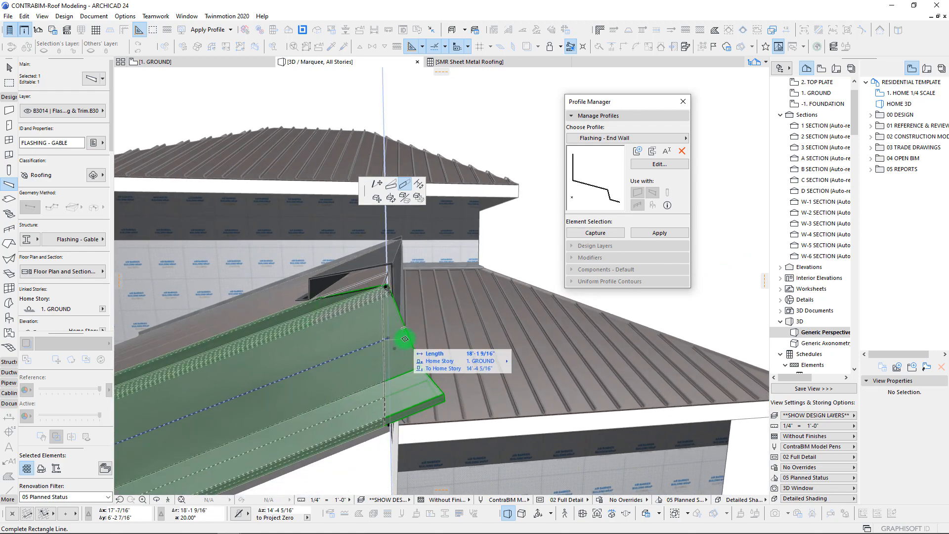
left_click(404, 339)
Stretch the gable flashing's profile downward over the fascia to a nominal height of about 4 7/8"
middle_click_drag(406, 366, 415, 325, "shift")
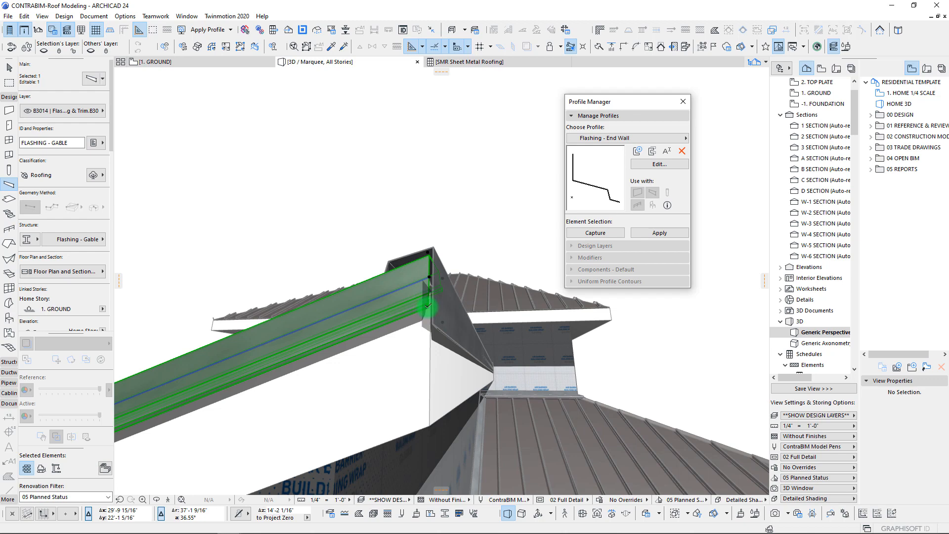
left_click(427, 306)
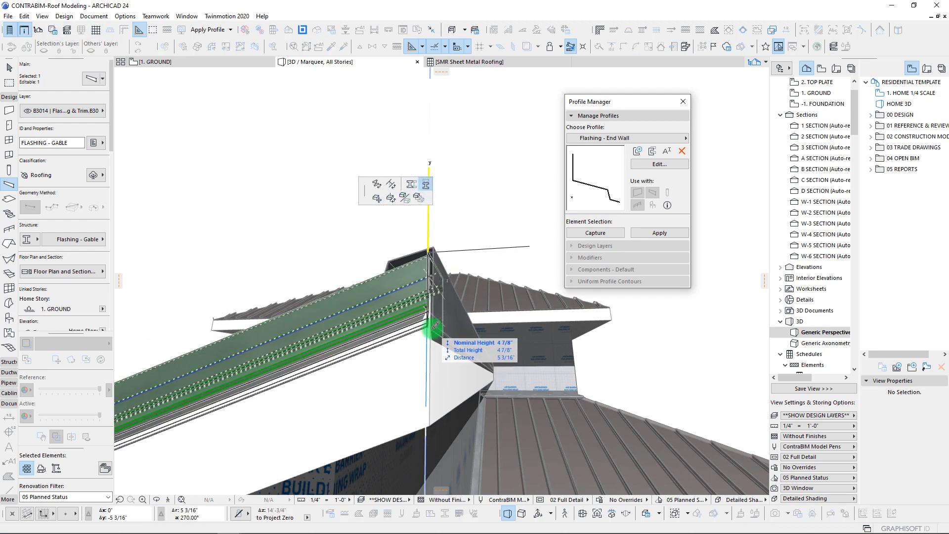
left_click(433, 329)
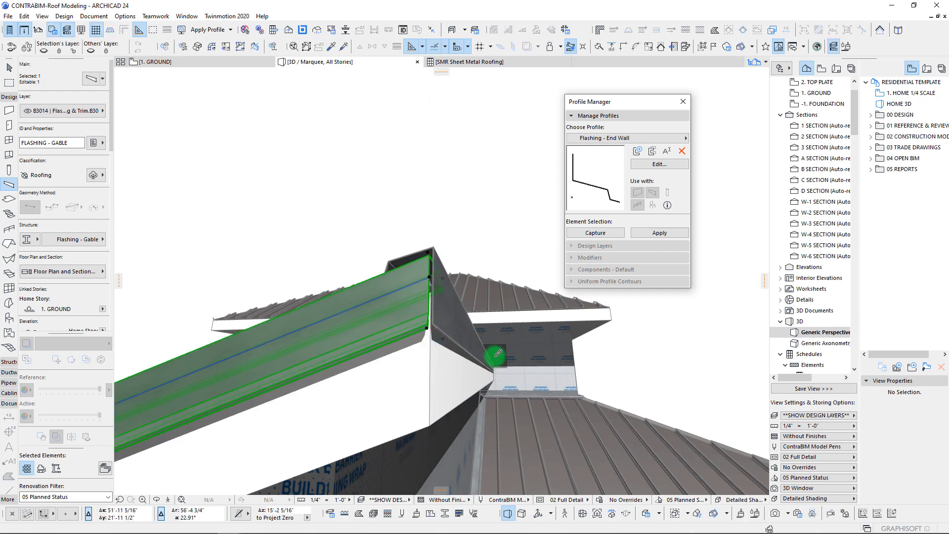
middle_click_drag(493, 357, 330, 405, "shift")
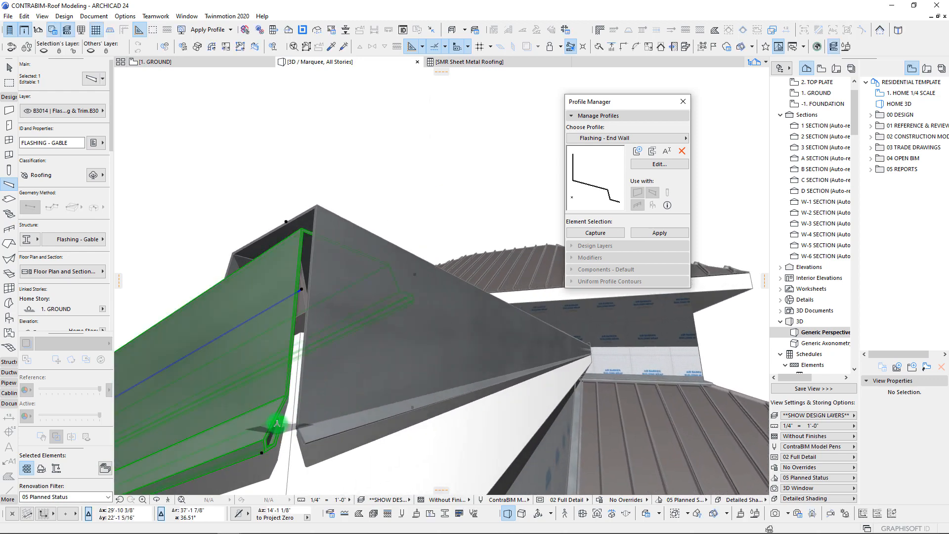
Stretch the gable flashing's profile down to a nominal height of about 5 1/16" and extend its upper end along the slope into the peak flashing
left_click(263, 449)
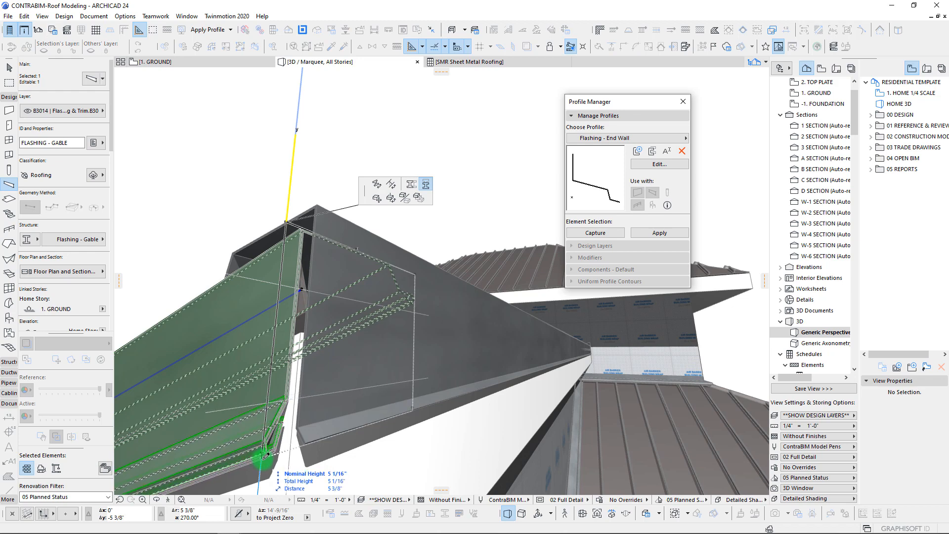
left_click(264, 457)
middle_click_drag(396, 422, 358, 316, "shift")
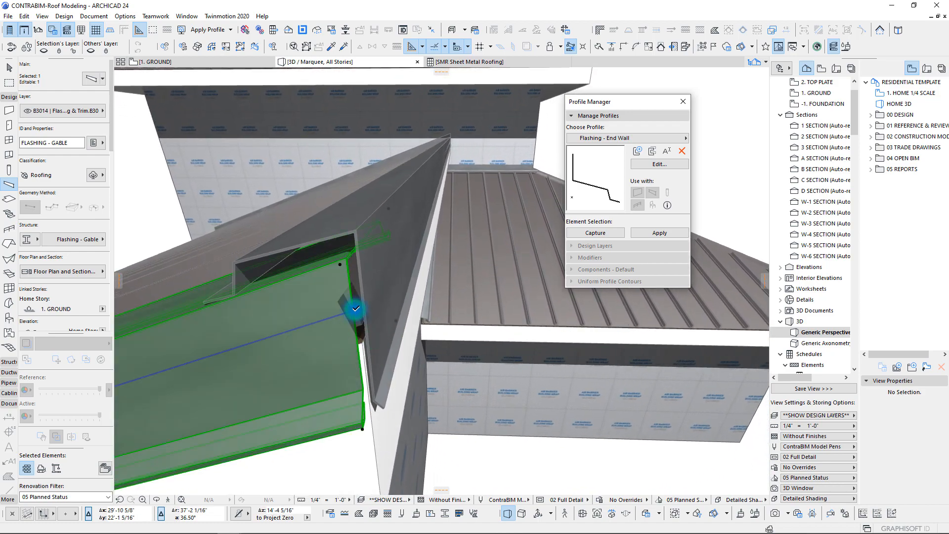
left_click(356, 309)
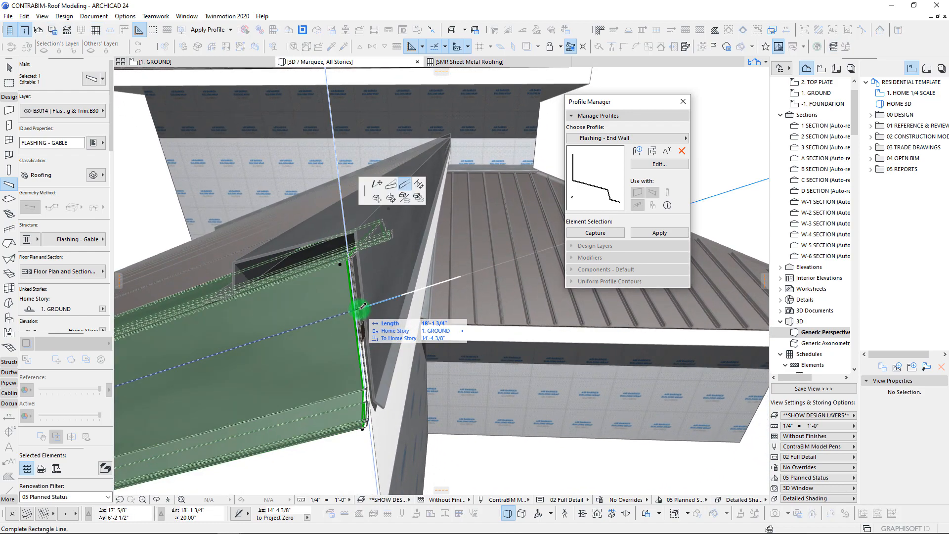
left_click(403, 283)
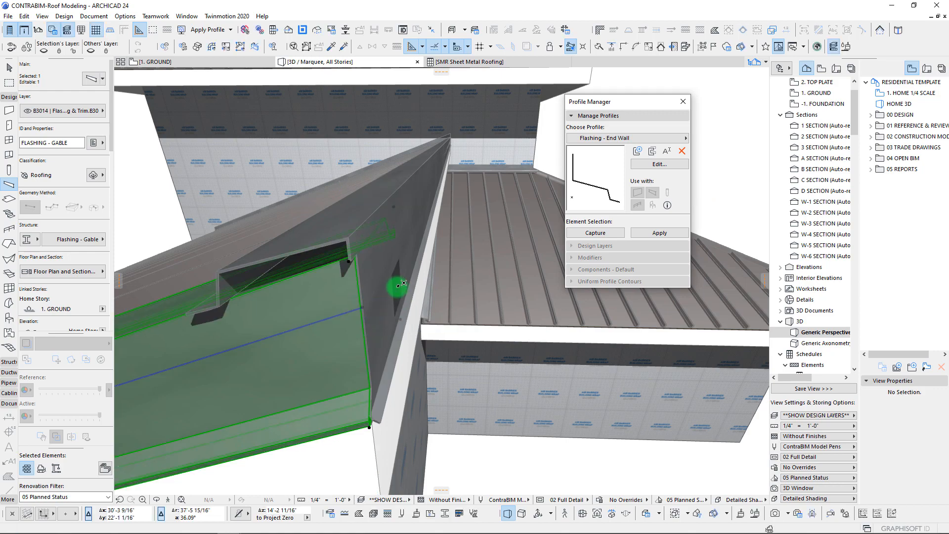
Stretch the shed roof's peak flashing lengthwise at the gable corner, for a length of about 21'-1/4"
left_click(355, 243)
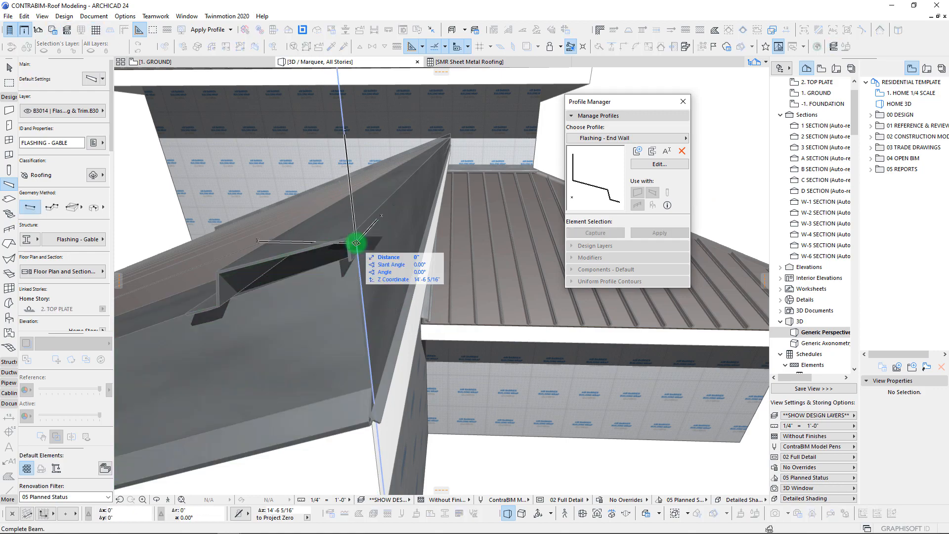
key("Escape")
key("Escape")
left_click(354, 250)
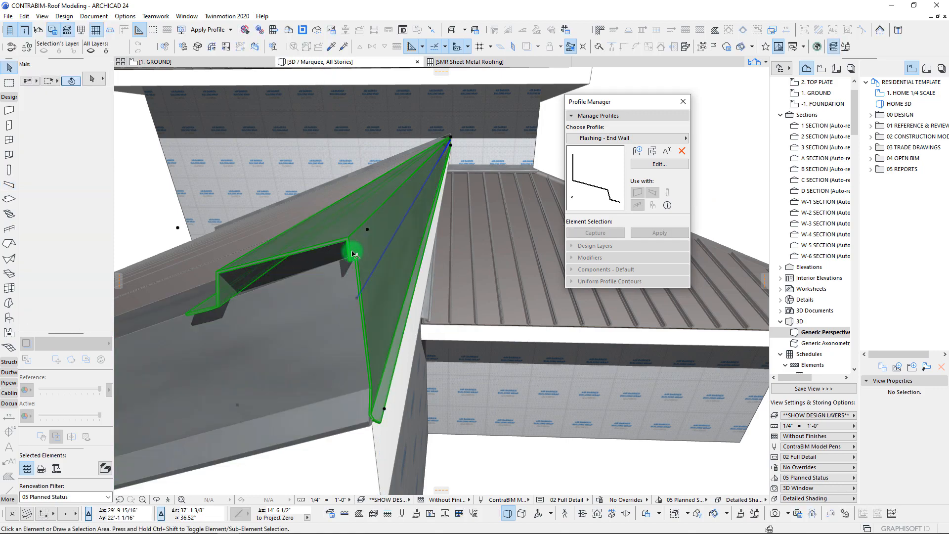
left_click(357, 302)
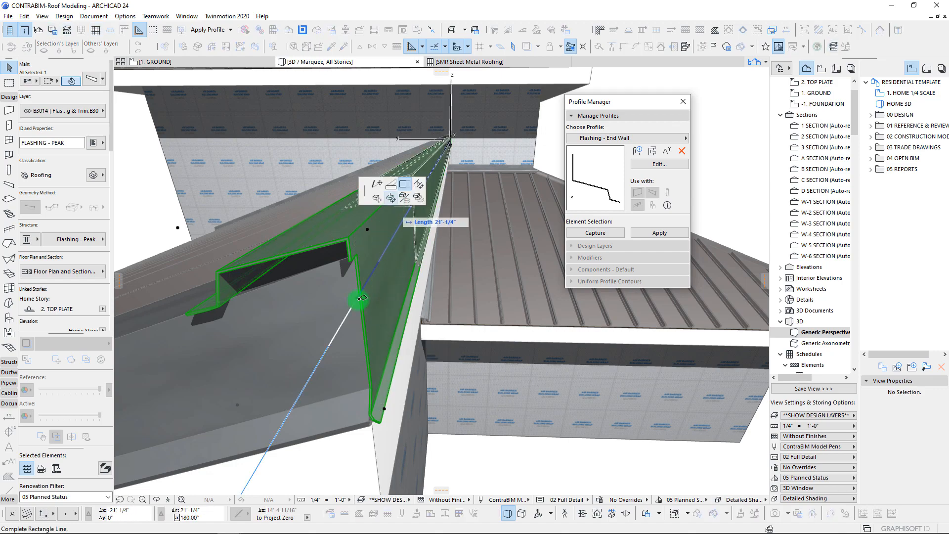
middle_click_drag(358, 299, 390, 346, "shift")
Pick up the shed roof gable flashing's settings and draw a gable flashing along the lower hip roof's sloped open edge, from the lower corner to the wall
scroll(362, 345, "up", 6)
middle_click_drag(430, 300, 417, 333, "shift")
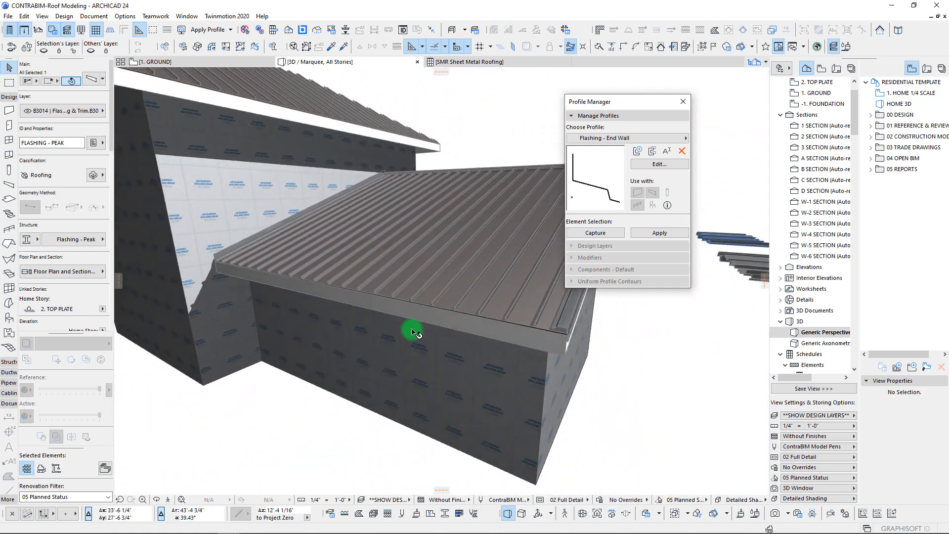
scroll(441, 267, "up", 5)
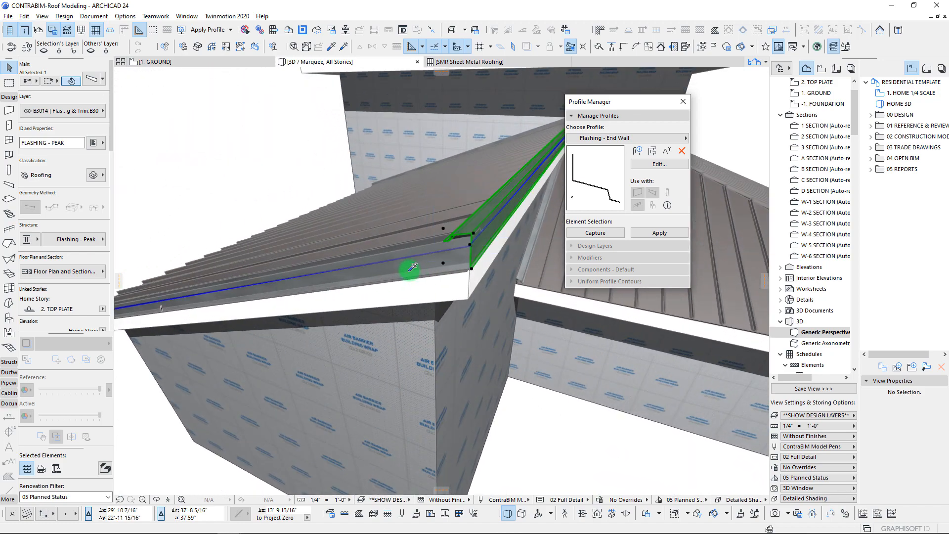
left_click(404, 271)
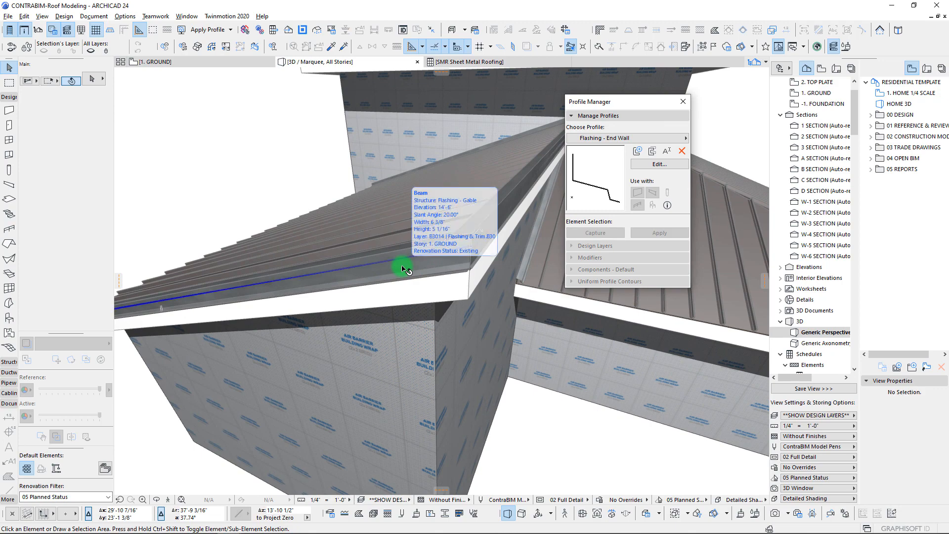
left_click(404, 263, "alt")
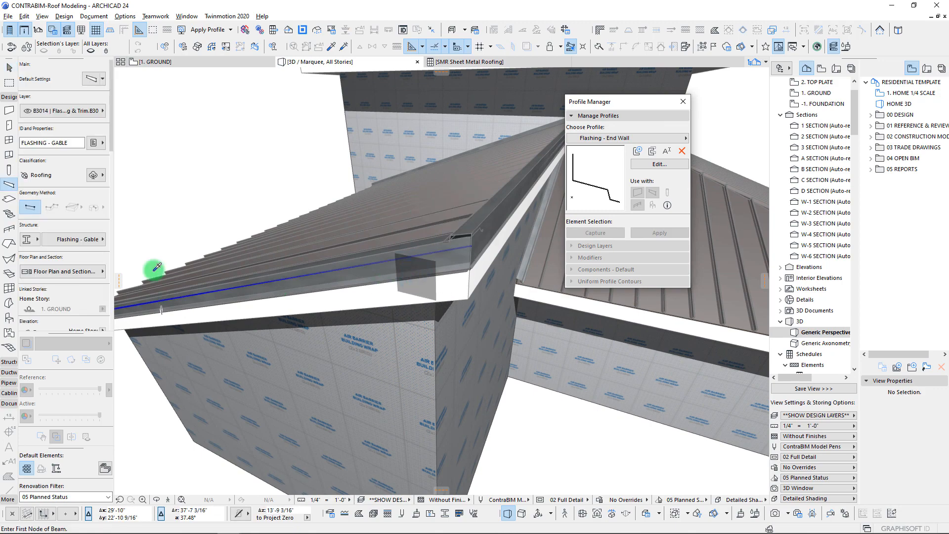
middle_click_drag(336, 282, 277, 343, "shift")
scroll(384, 297, "down", 5)
scroll(291, 405, "up", 5)
scroll(291, 411, "up", 5)
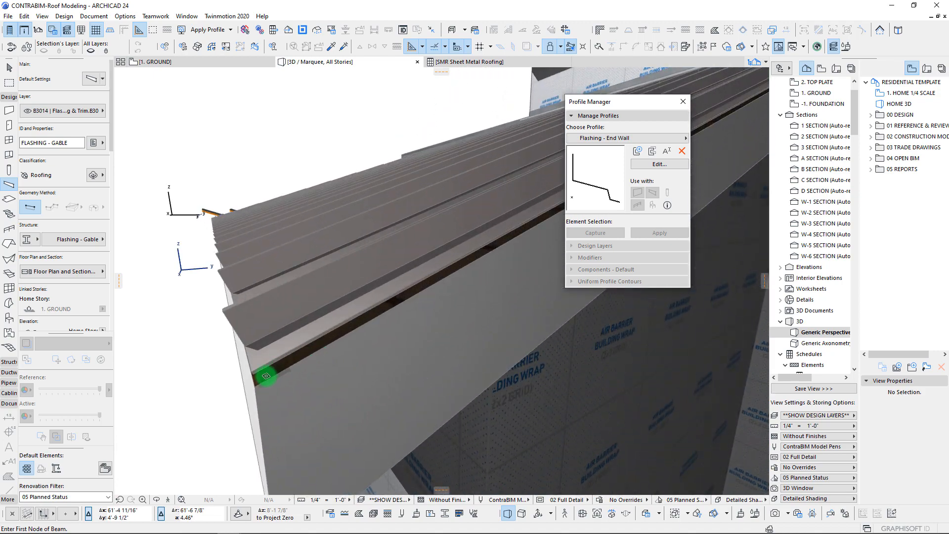
left_click(256, 385)
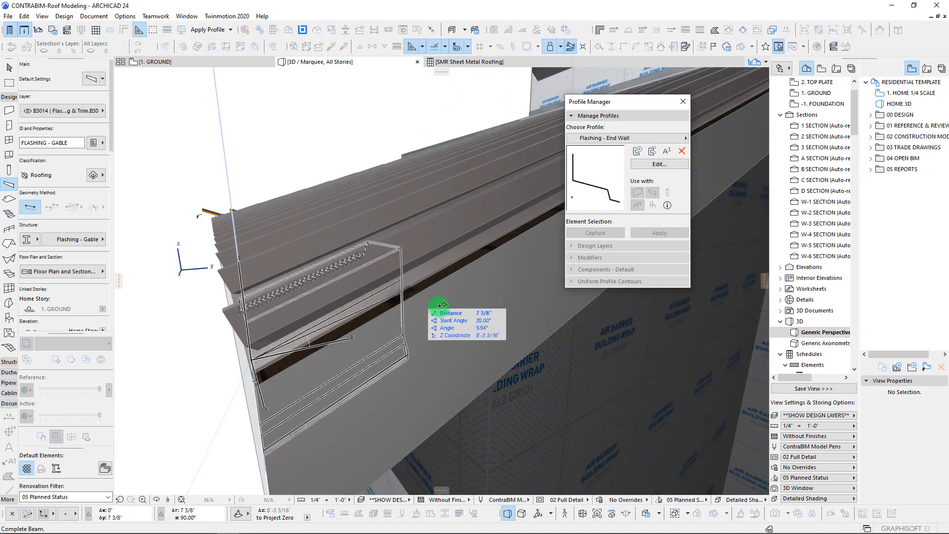
middle_click_drag(438, 305, 414, 356, "shift")
middle_click_drag(349, 391, 420, 292, "shift")
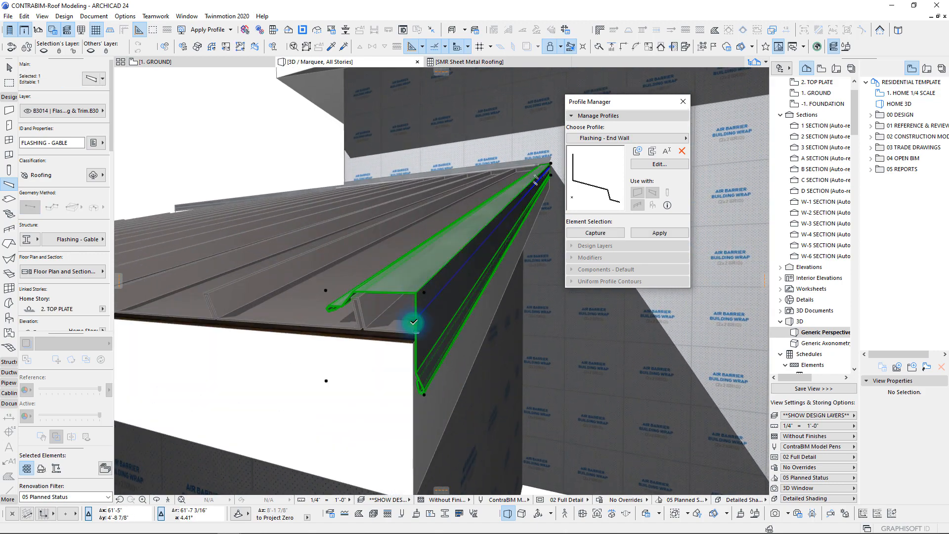
Stretch the new gable flashing's lower end down to the roofing's corner, and raise the whole flashing about 1 1/16" over the ribs
left_click(414, 322)
left_click(414, 340)
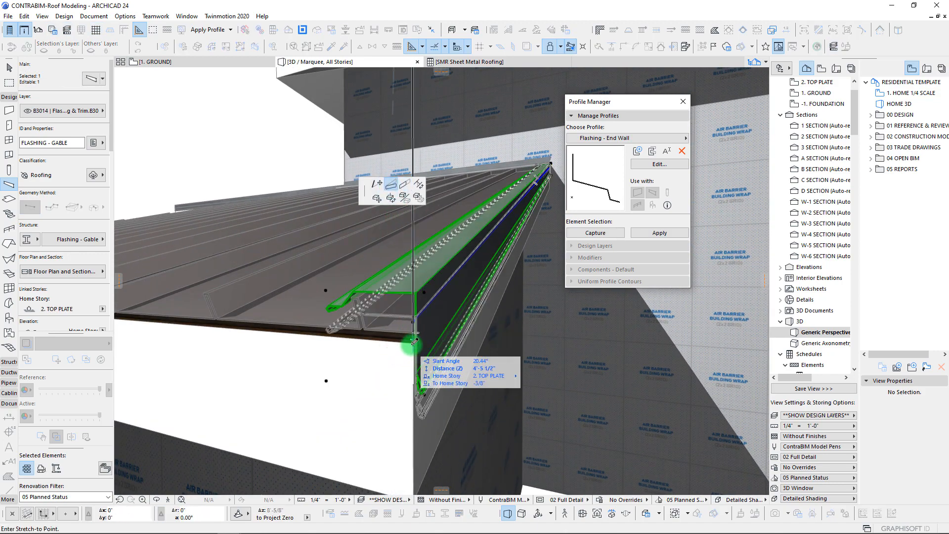
left_click(413, 345)
mouse_move(375, 339)
middle_mouse_down("shift")
mouse_move(422, 350)
mouse_move(392, 346)
middle_mouse_up("shift")
key("ctrl+d")
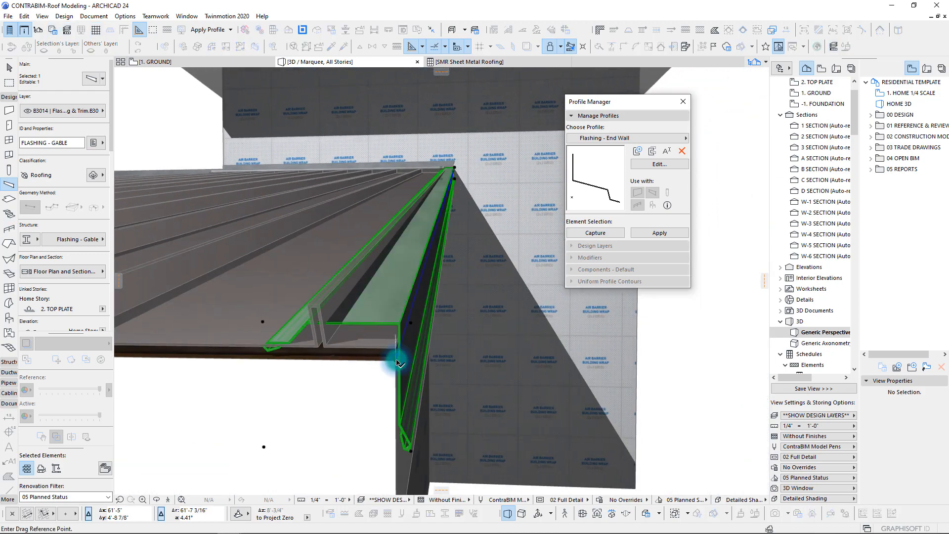
left_click(395, 359)
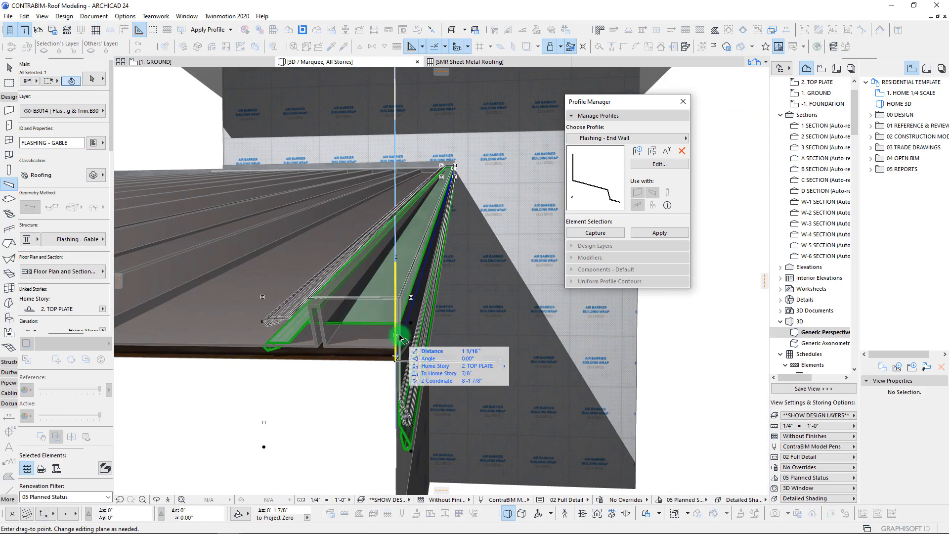
left_click(399, 337)
Stretch the new gable flashing's upper end along its slope to the wall, for a length of about 12'-8 7/8"
middle_click_drag(358, 357, 418, 397, "shift")
middle_click_drag(416, 393, 437, 392, "shift")
left_click(441, 387)
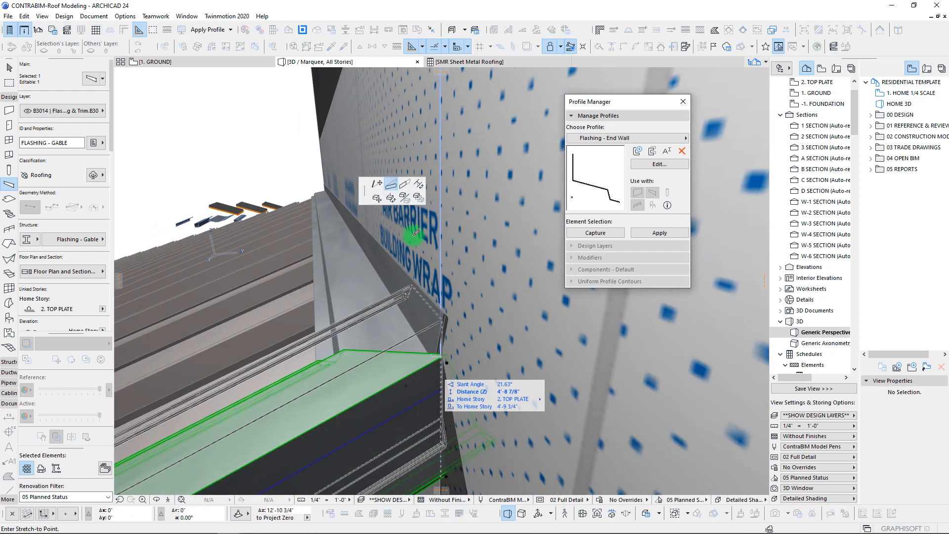
left_click(446, 377)
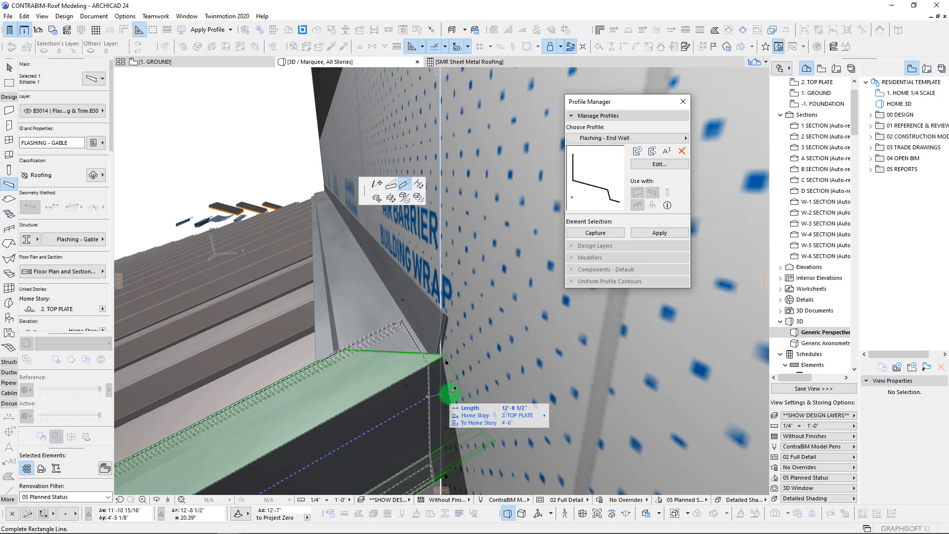
middle_click_drag(452, 391, 413, 349, "shift")
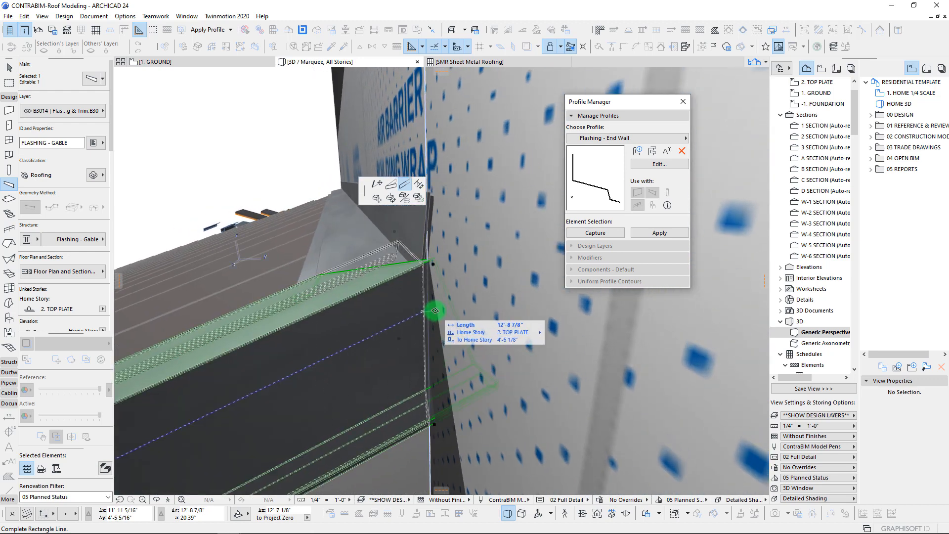
mouse_move(436, 309)
middle_mouse_down("shift")
mouse_move(423, 328)
mouse_move(429, 310)
middle_mouse_up("shift")
Examine the roof edges and installed flashing on all three roofs from several sides
scroll(429, 310, "down", 10)
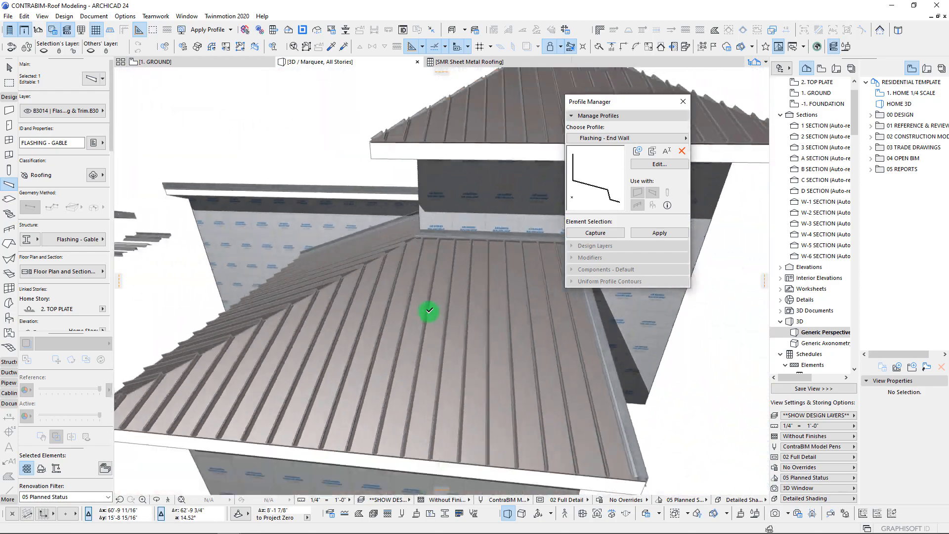
scroll(429, 310, "down", 5)
middle_click_drag(429, 311, 523, 256, "shift")
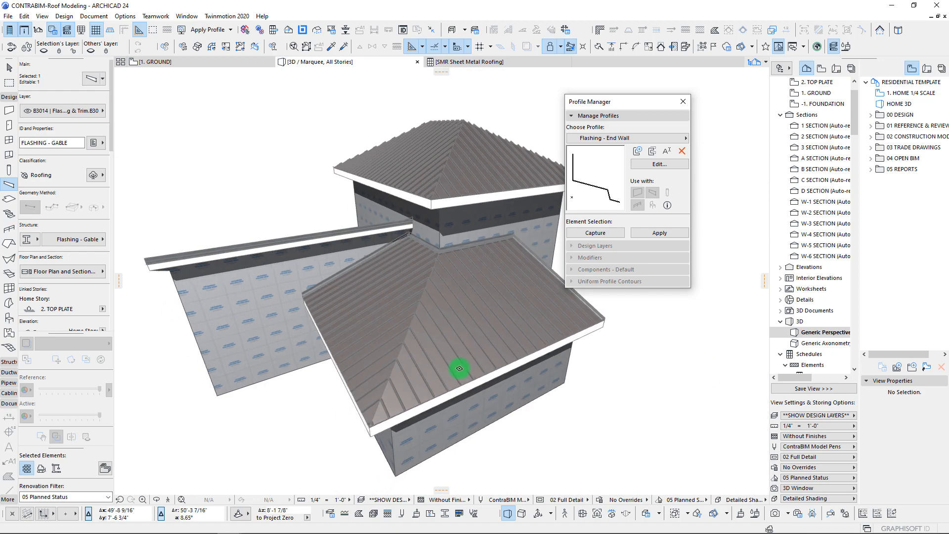
middle_click_drag(459, 370, 503, 260, "shift")
middle_click_drag(406, 248, 382, 365, "shift")
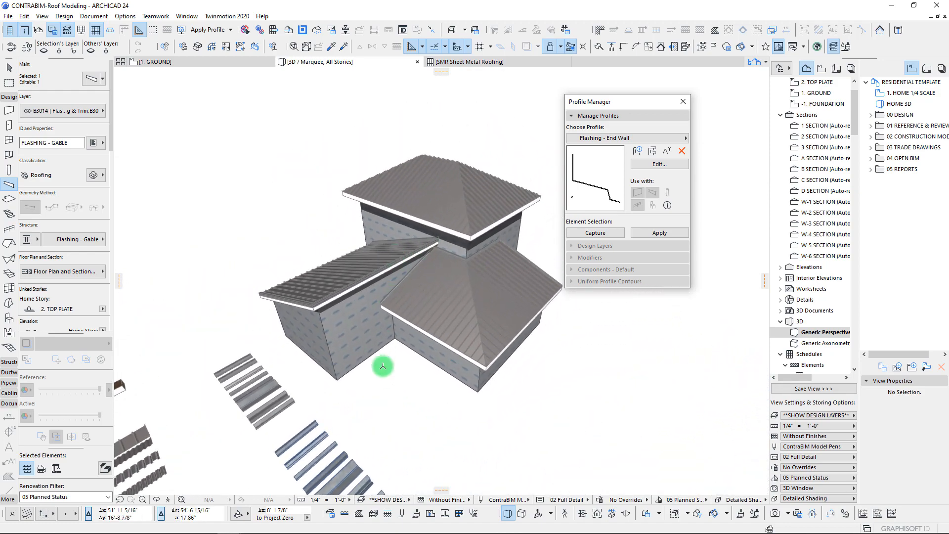
key("Escape")
middle_click_drag(426, 293, 543, 322, "shift")
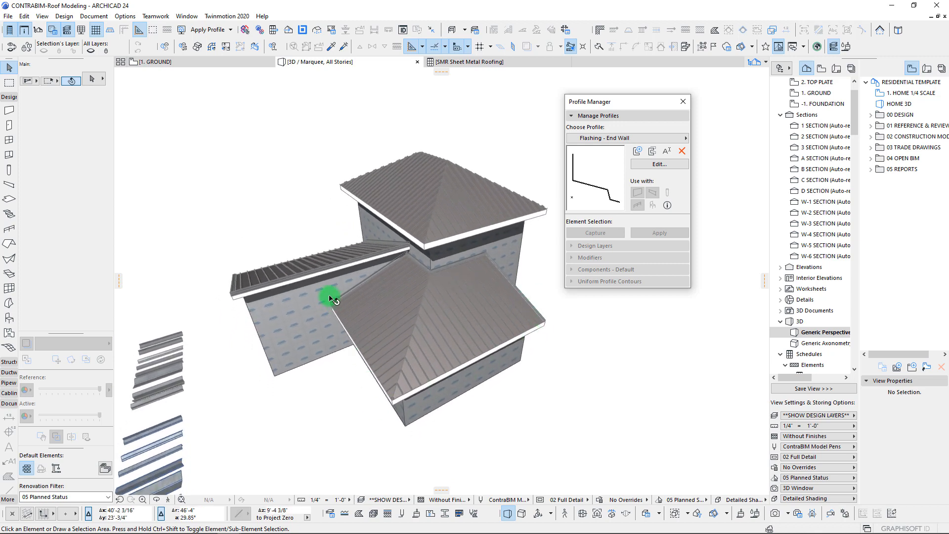
middle_click_drag(330, 298, 560, 326, "shift")
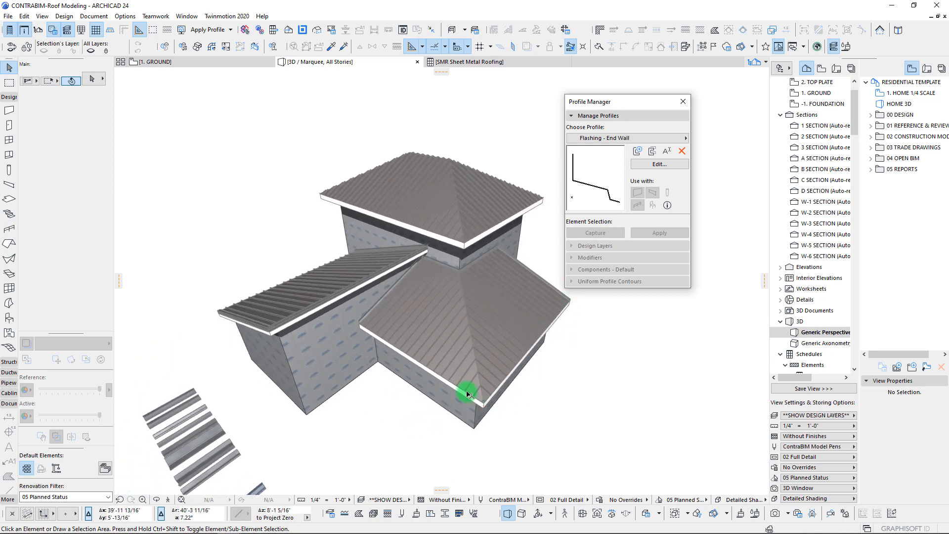
middle_click_drag(460, 380, 434, 356, "shift")
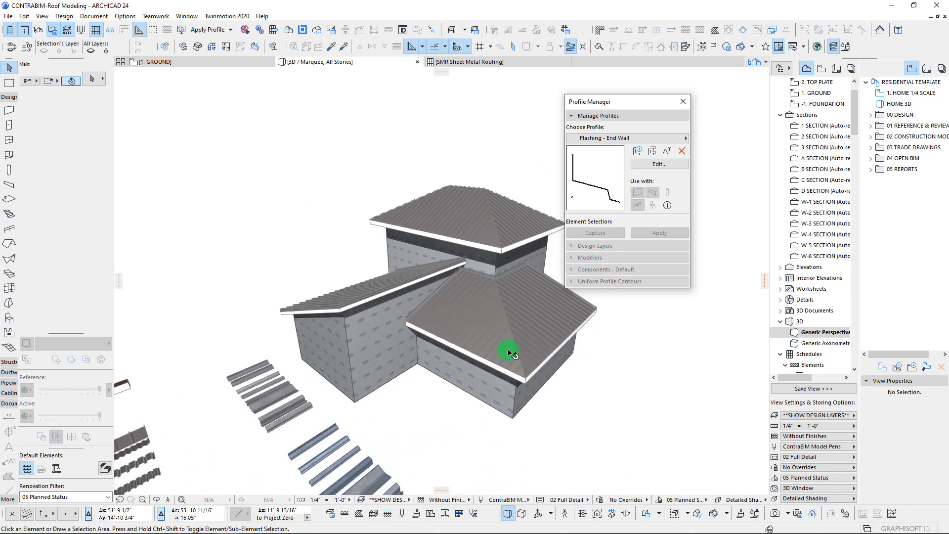
middle_click_drag(511, 352, 544, 291, "shift")
scroll(508, 346, "up", 5)
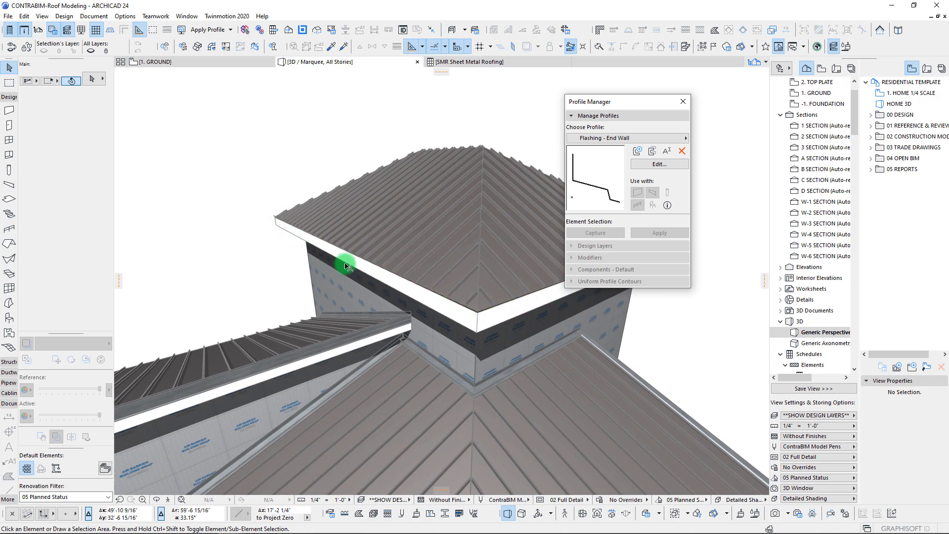
middle_click_drag(555, 278, 508, 273, "shift")
scroll(478, 324, "down", 4)
Pick up the fascia drip flashing sample's settings and choose the rectangular beam geometry at the upper hip roof
middle_click_drag(460, 336, 363, 399, "shift")
scroll(335, 371, "up", 5)
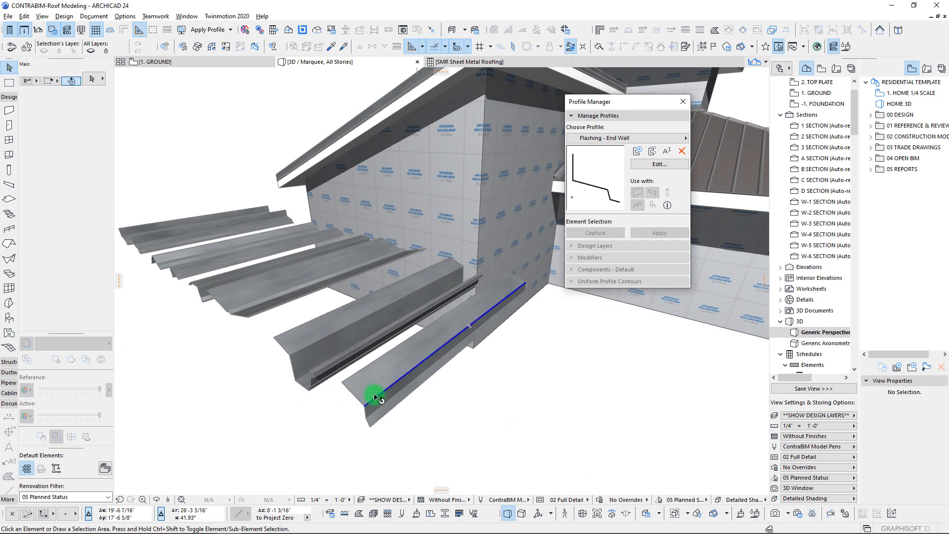
left_click(341, 408, "alt")
scroll(361, 333, "down", 4)
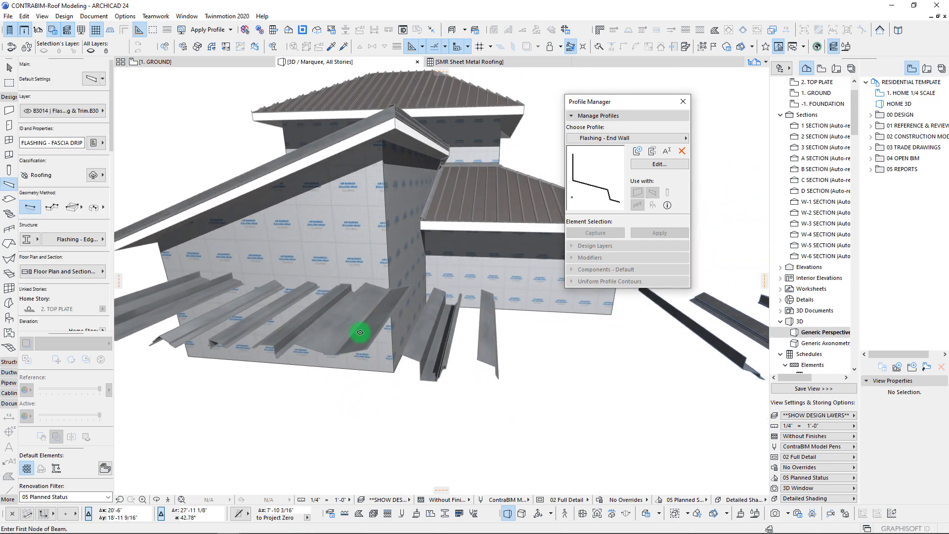
middle_click_drag(360, 332, 292, 317, "shift")
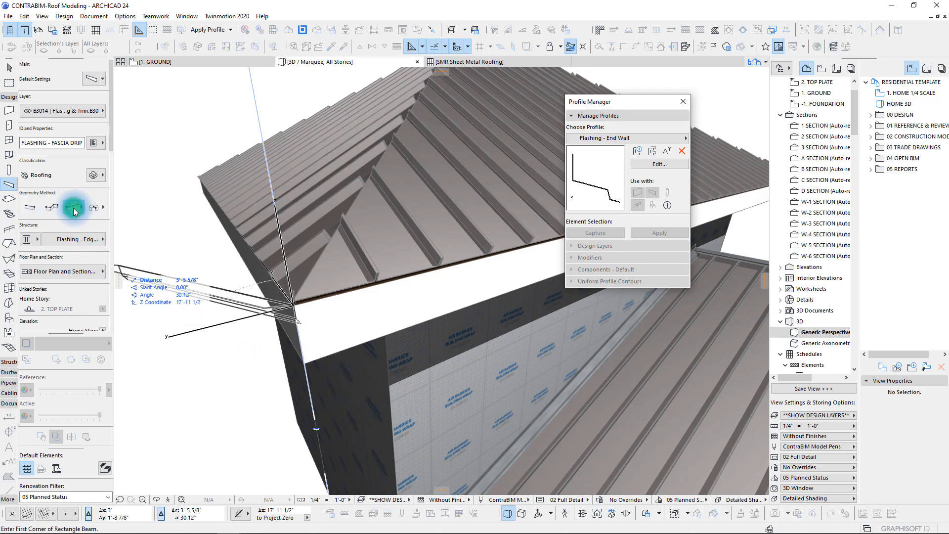
Draw the fascia drip flashing around the upper hip roof's eaves from corner to opposite corner, about 20'-8 7/8" by 28'-6 15/16"
scroll(453, 242, "down", 5)
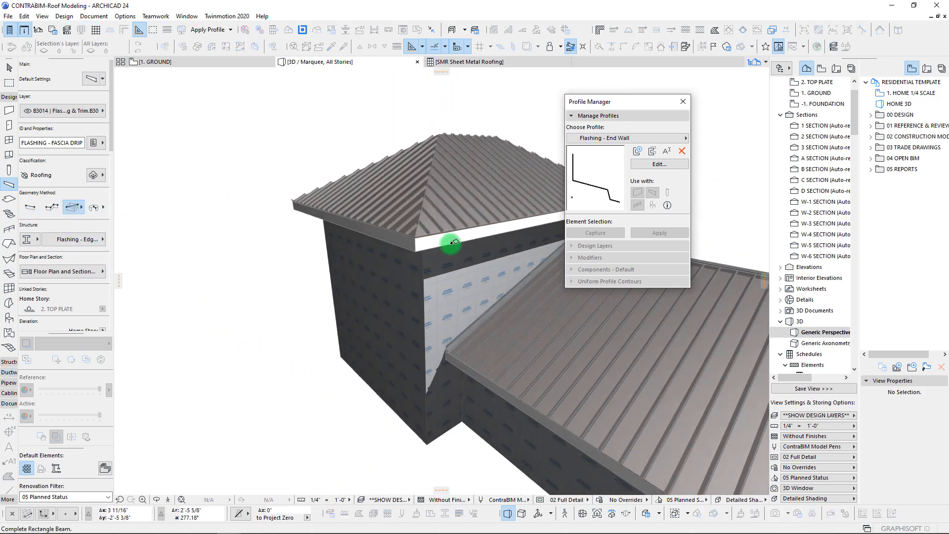
middle_click_drag(262, 250, 296, 263, "shift")
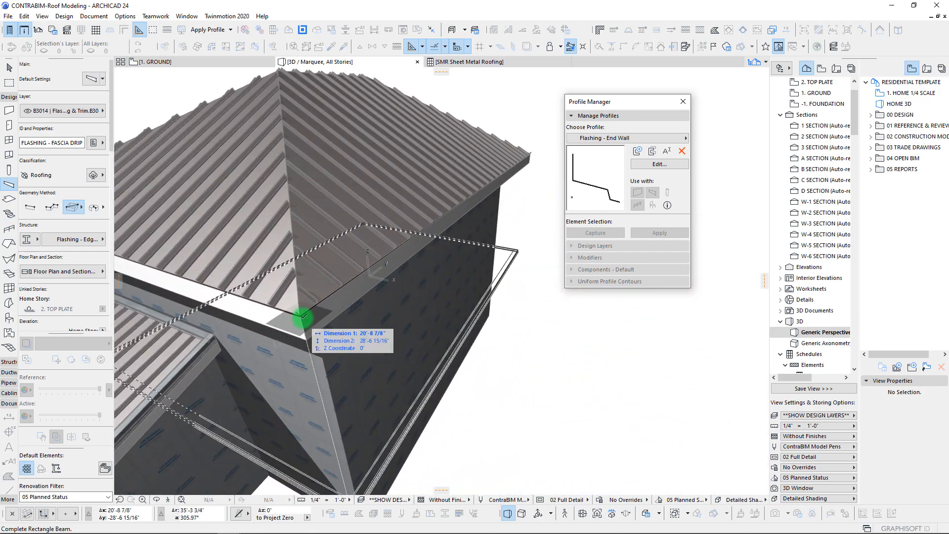
left_click(300, 314)
scroll(487, 381, "down", 5)
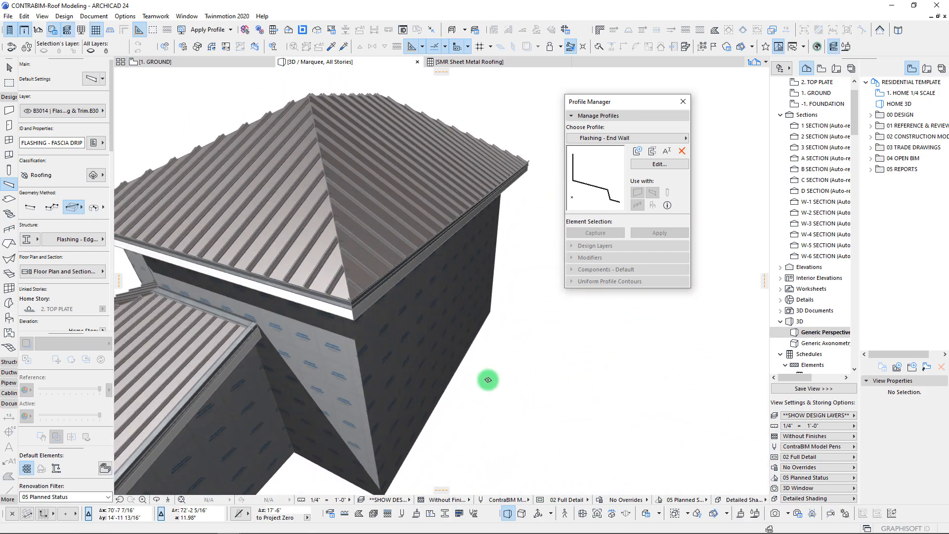
scroll(409, 278, "up", 3)
scroll(410, 287, "up", 6)
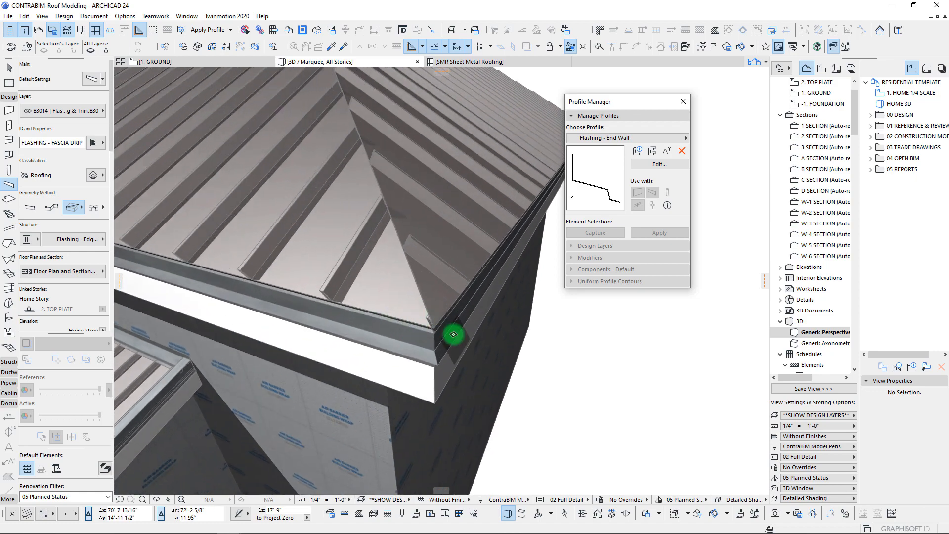
middle_click_drag(456, 344, 377, 257, "shift")
scroll(345, 267, "down", 10)
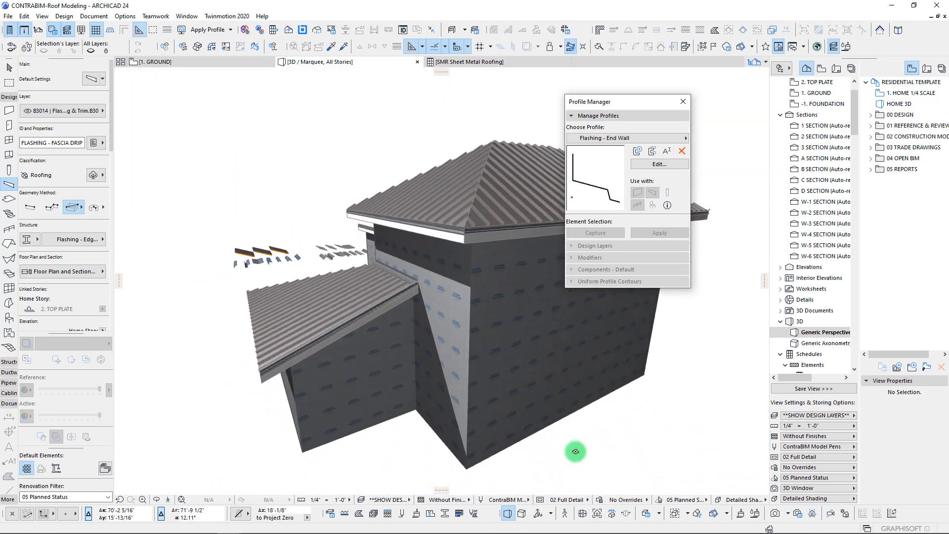
Cut the 3D model open through the upper hip roof and examine the fascia drip flashing at the cut eave
middle_click_drag(575, 451, 647, 487, "shift")
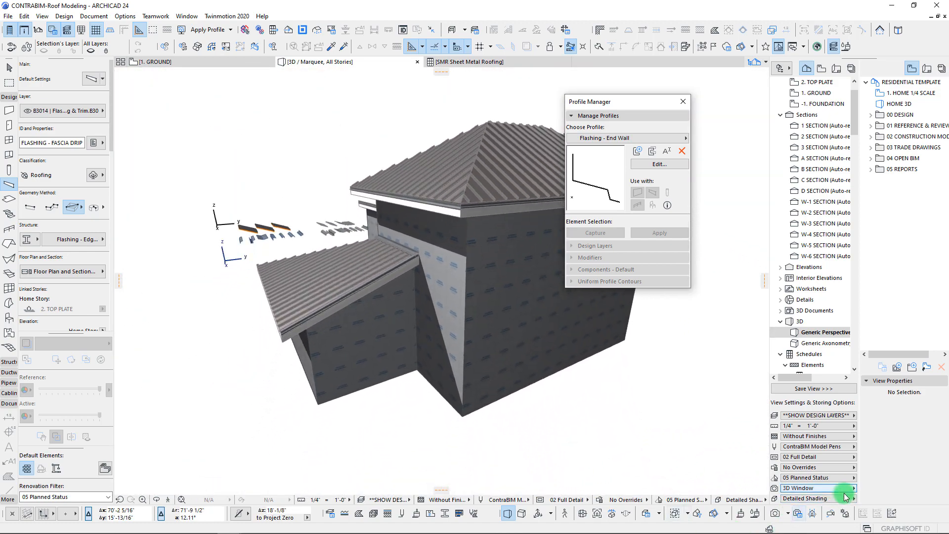
key("Escape")
middle_click_drag(386, 253, 118, 323, "shift")
left_click_drag(119, 293, 486, 284)
scroll(485, 285, "up", 10)
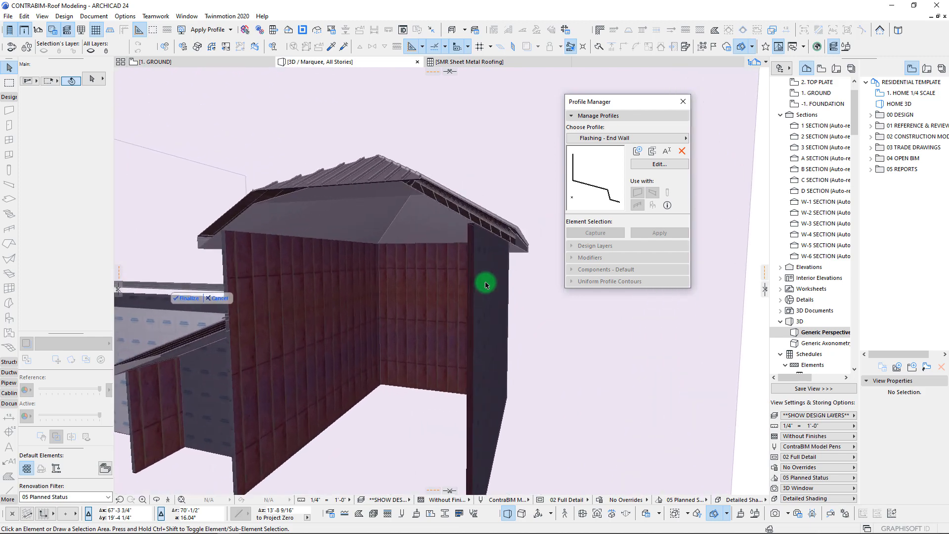
middle_click_drag(462, 295, 418, 239, "shift")
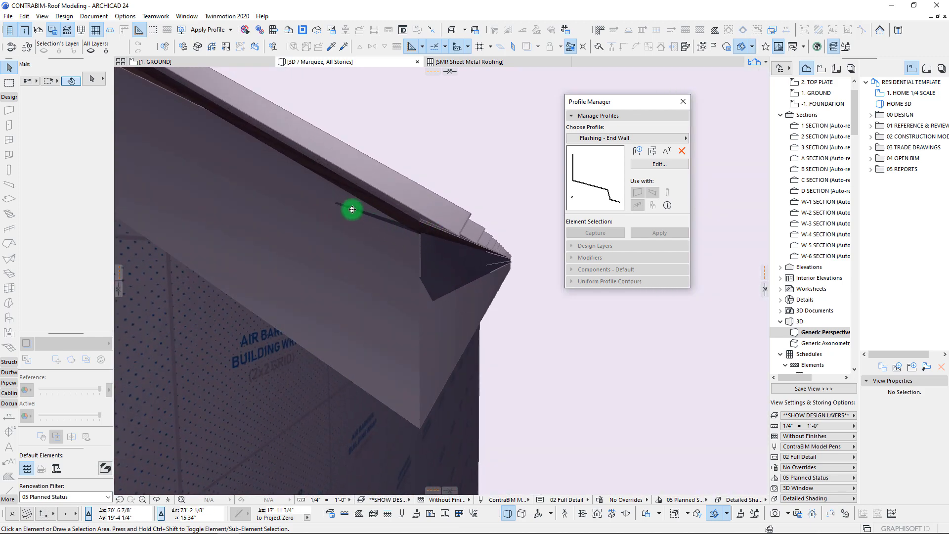
middle_click_drag(382, 223, 414, 248, "shift")
scroll(415, 252, "down", 3)
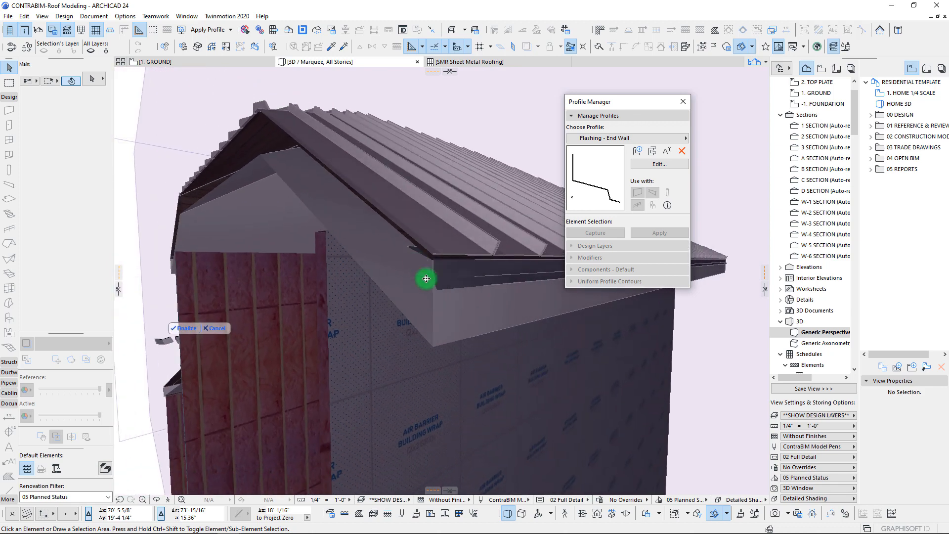
scroll(447, 263, "up", 5)
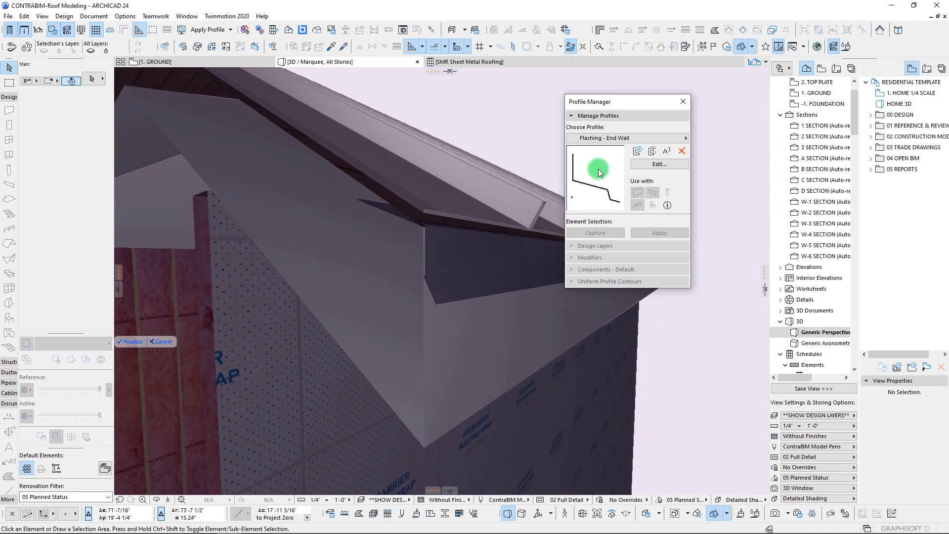
Open the Flashing - Edge Drip profile for editing and rotate its sloping top leg about the inner corner to a steeper 150° angle
left_click(611, 139)
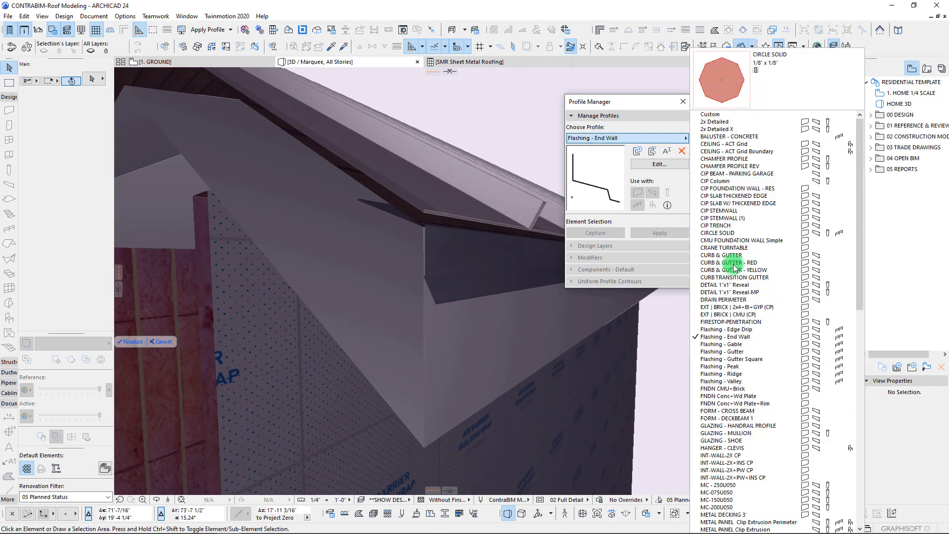
left_click(739, 330)
left_click(452, 261)
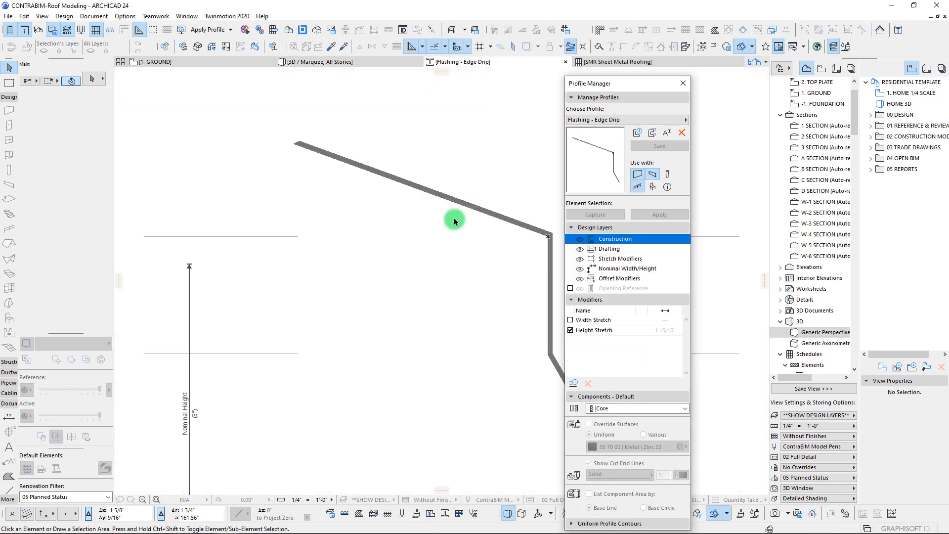
middle_click_drag(499, 225, 472, 230)
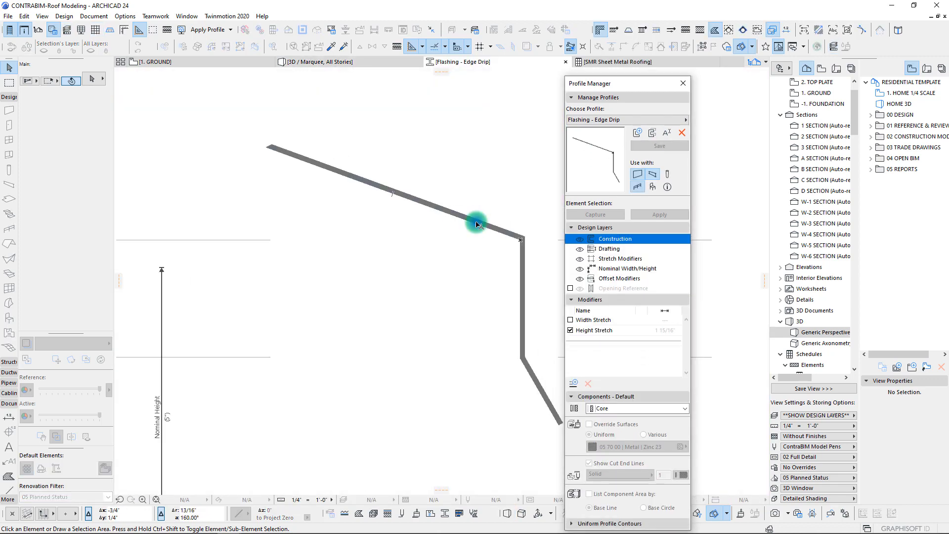
left_click(477, 225)
scroll(521, 237, "up", 5)
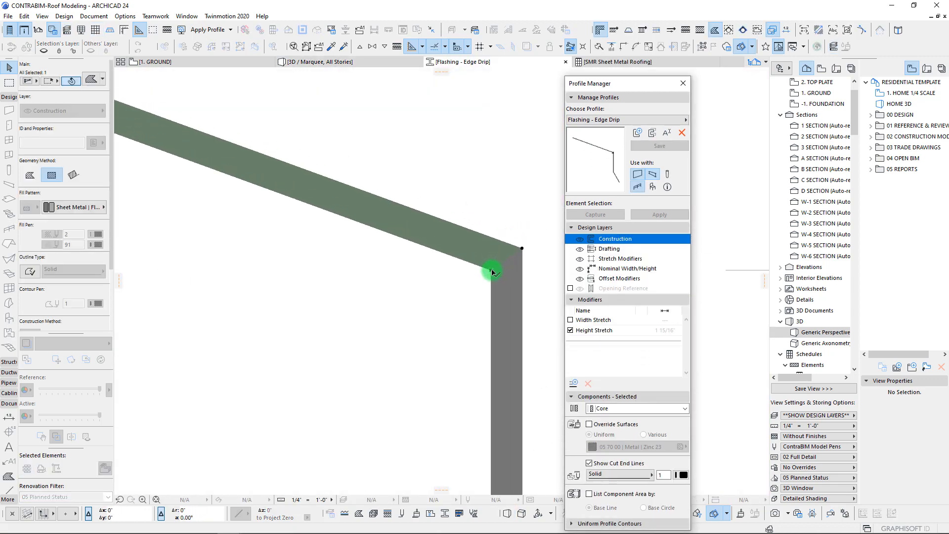
key("ctrl+e")
left_click(491, 270)
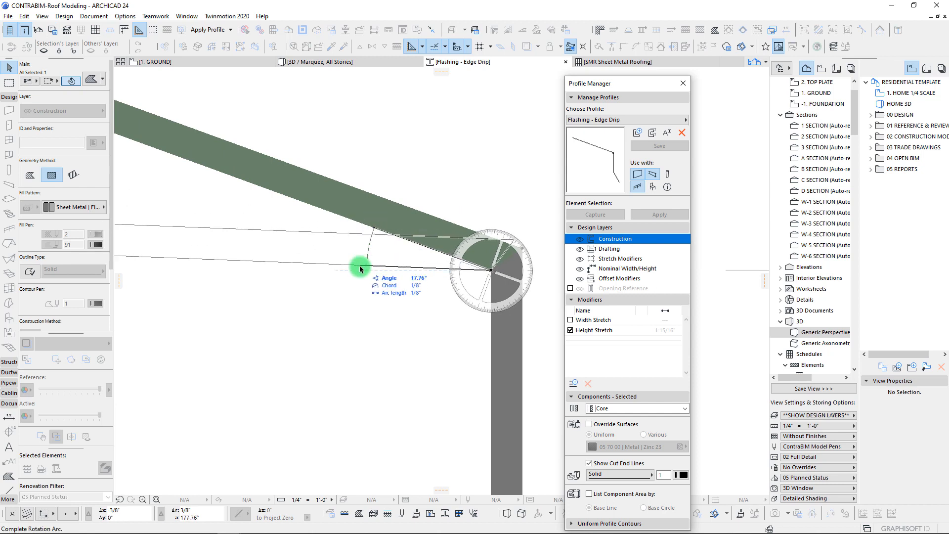
left_click(372, 205)
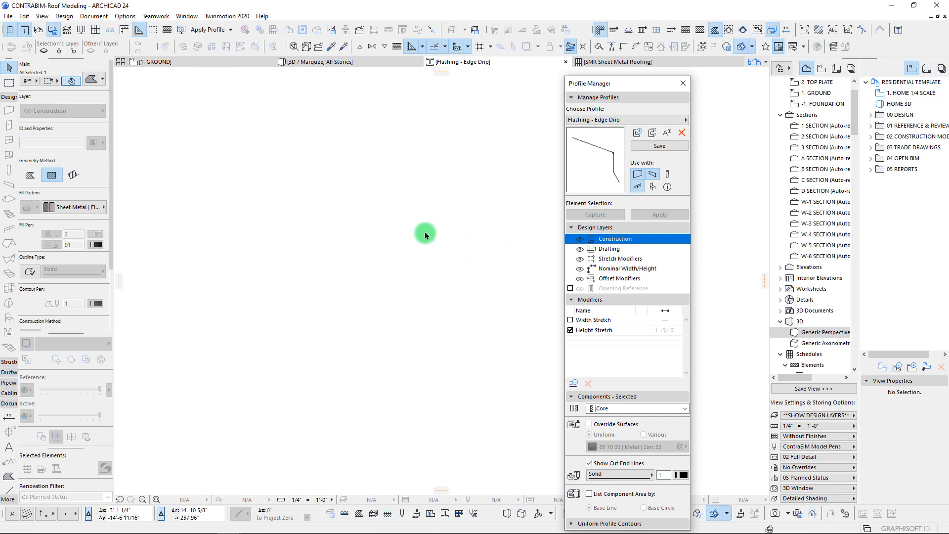
Adjust the outer corner nodes of the sloping and vertical legs so they meet flush, and save the profile
scroll(543, 257, "up", 7)
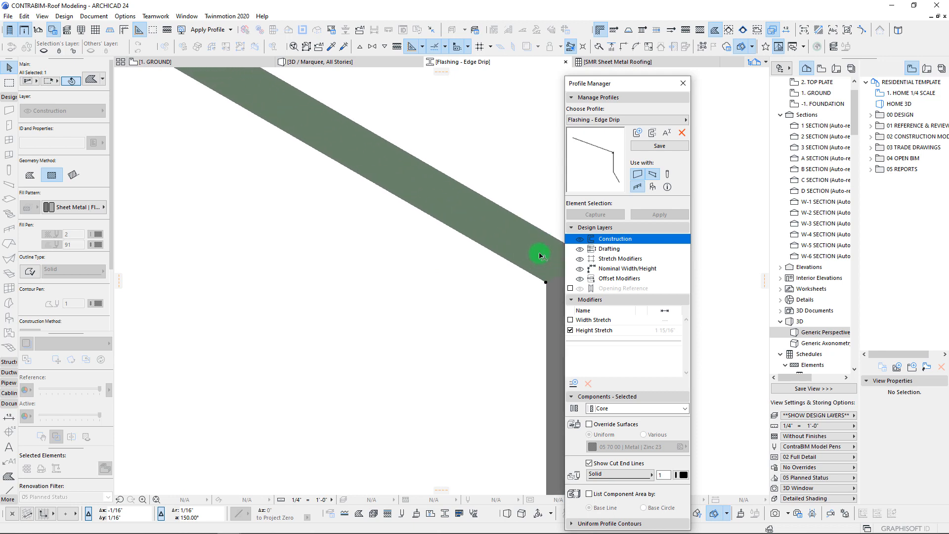
middle_click_drag(540, 256, 392, 271)
left_click(453, 265)
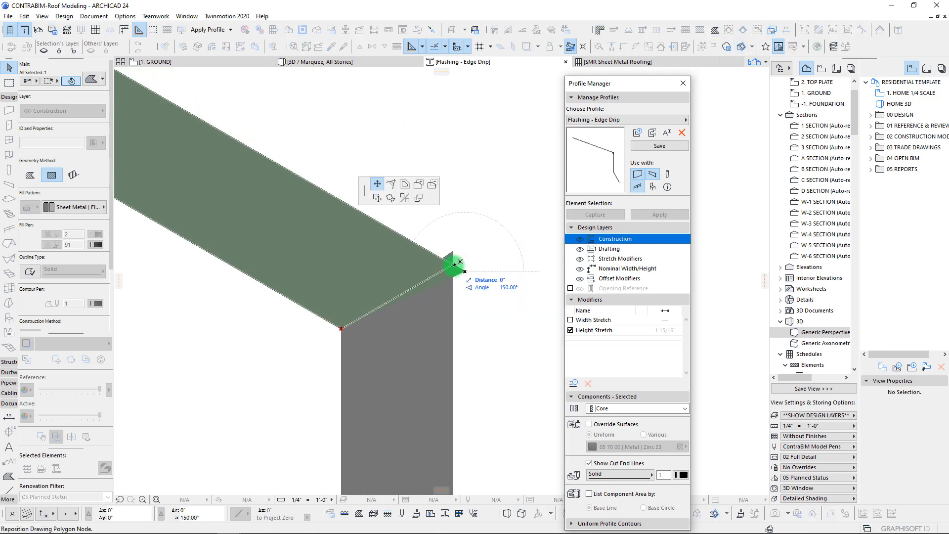
left_click(453, 253)
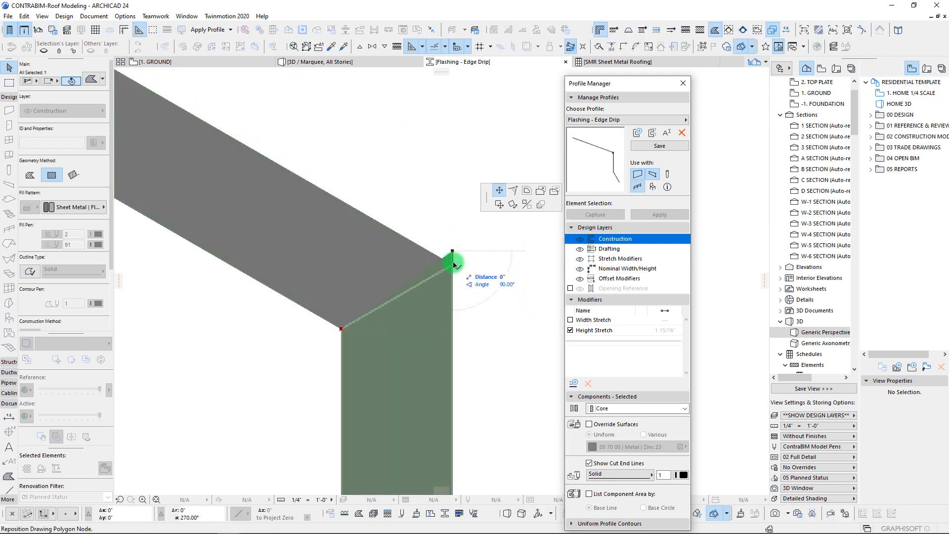
left_click(415, 286)
left_click(637, 160)
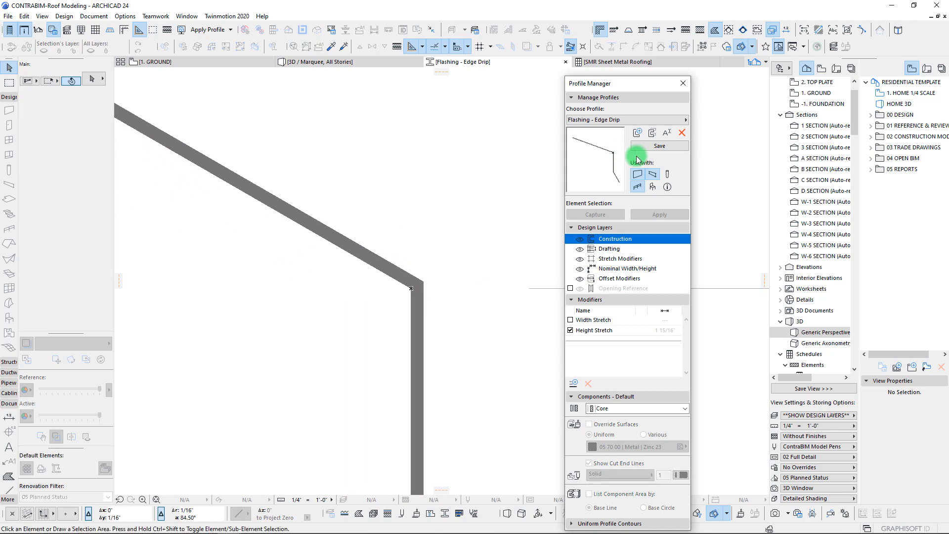
Examine the revised drip flashing at the cut eave in the 3D view and turn off the 3D cutaway
left_click(193, 63)
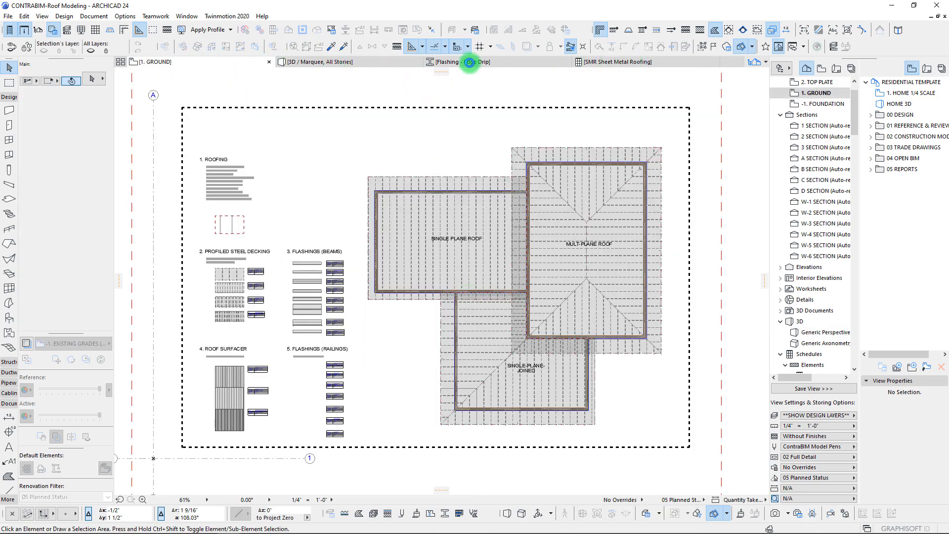
left_click(345, 63)
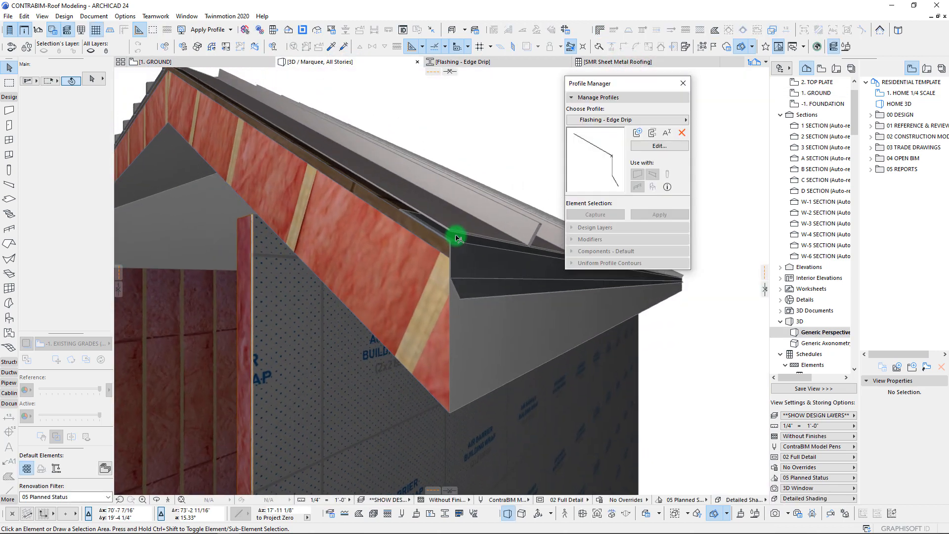
scroll(456, 238, "up", 3)
scroll(412, 186, "down", 4)
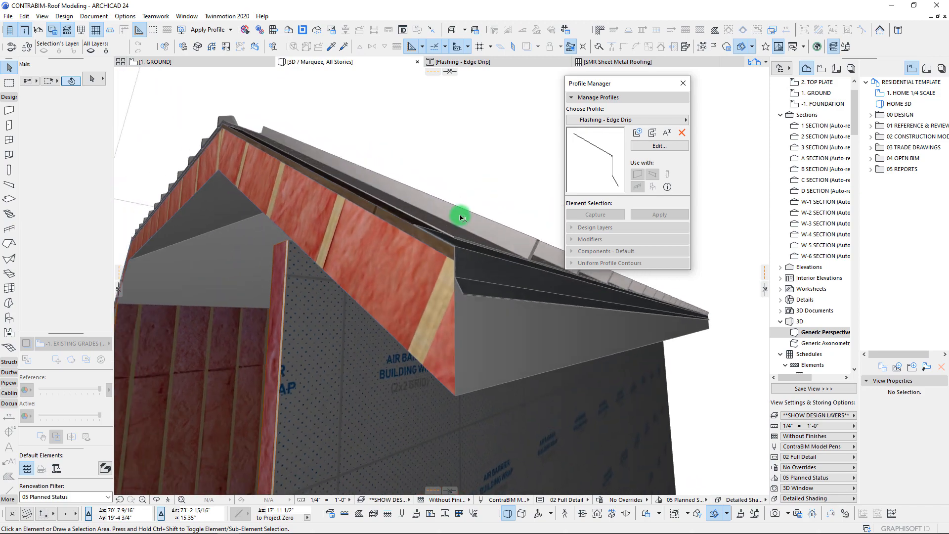
middle_click_drag(460, 216, 507, 256, "shift")
scroll(479, 236, "down", 4)
scroll(507, 256, "up", 3)
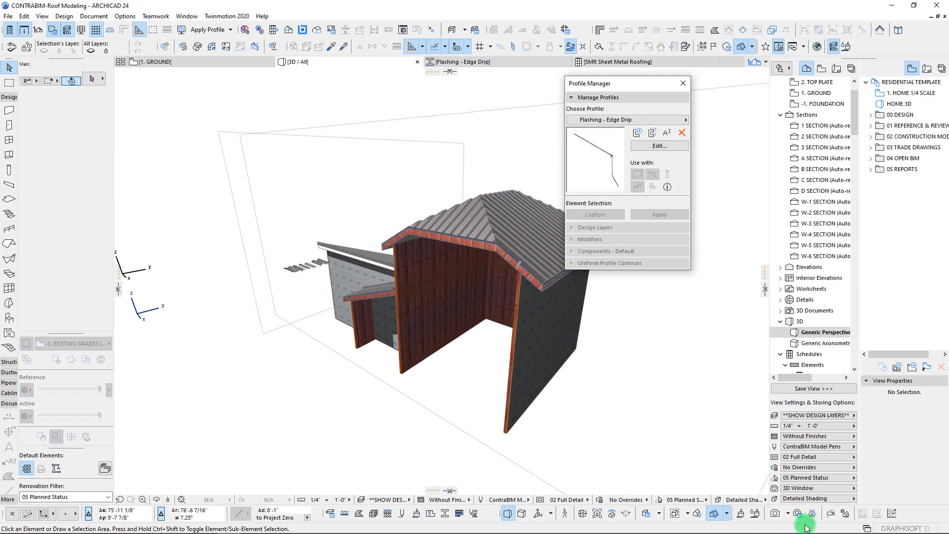
left_click(714, 514)
Pick up the gutter flashing sample's settings and change the beam profile to Flashing - Gutter Square
left_click_drag(477, 272, 435, 358)
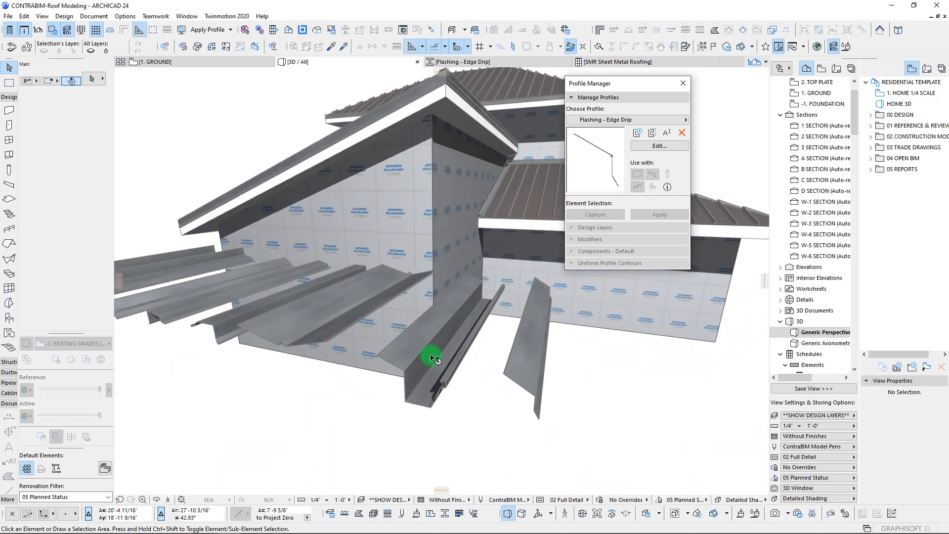
left_click(427, 395, "alt")
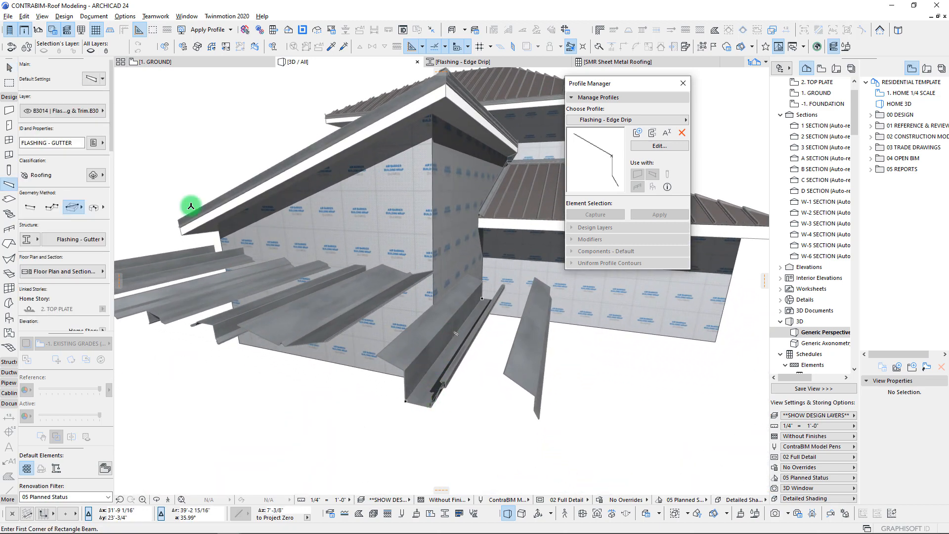
left_click(86, 245)
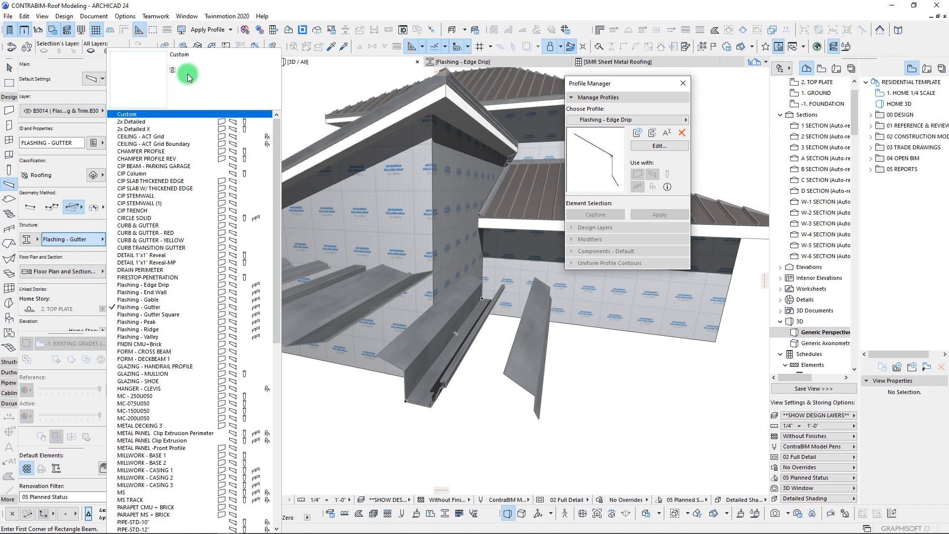
left_click(149, 315)
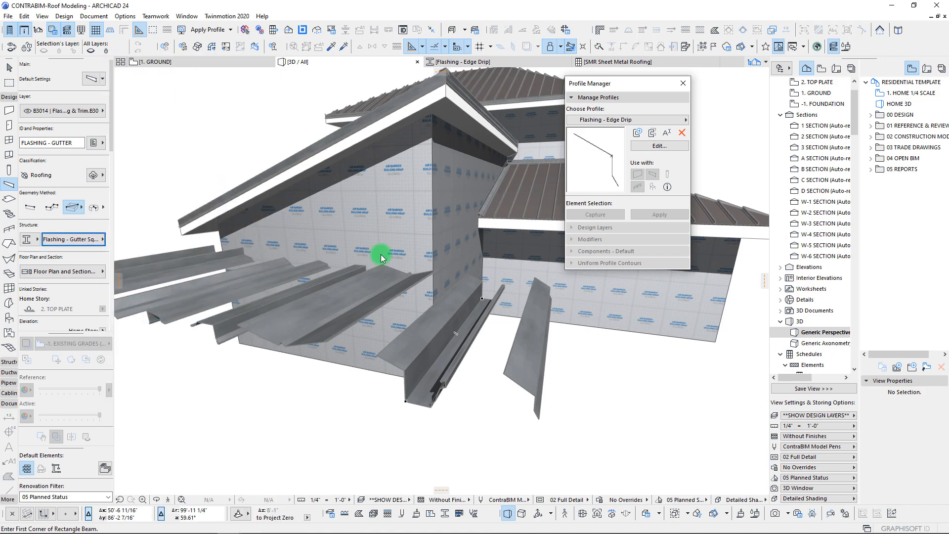
Start the square gutter at the lower roof's eave corner beside the wall
scroll(317, 296, "down", 3)
scroll(244, 254, "up", 10)
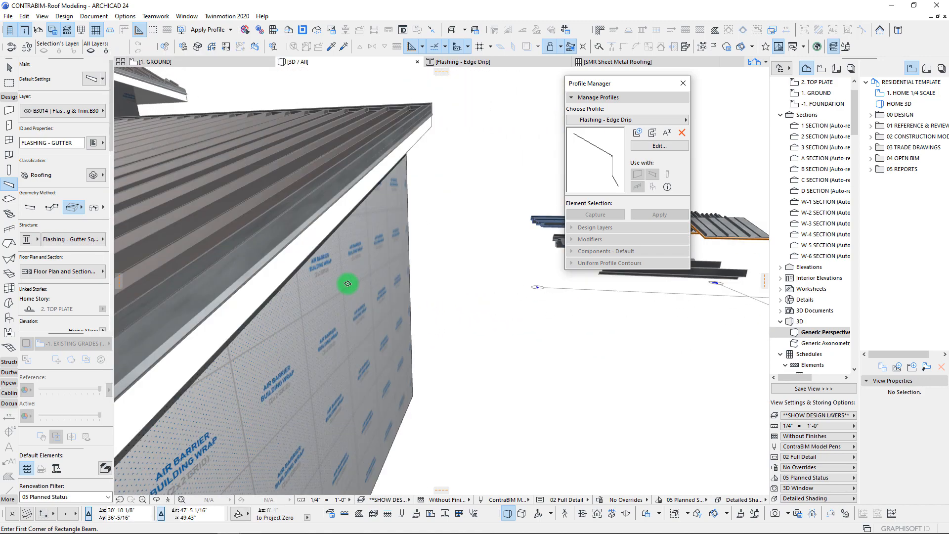
scroll(434, 371, "down", 3)
scroll(311, 285, "up", 6)
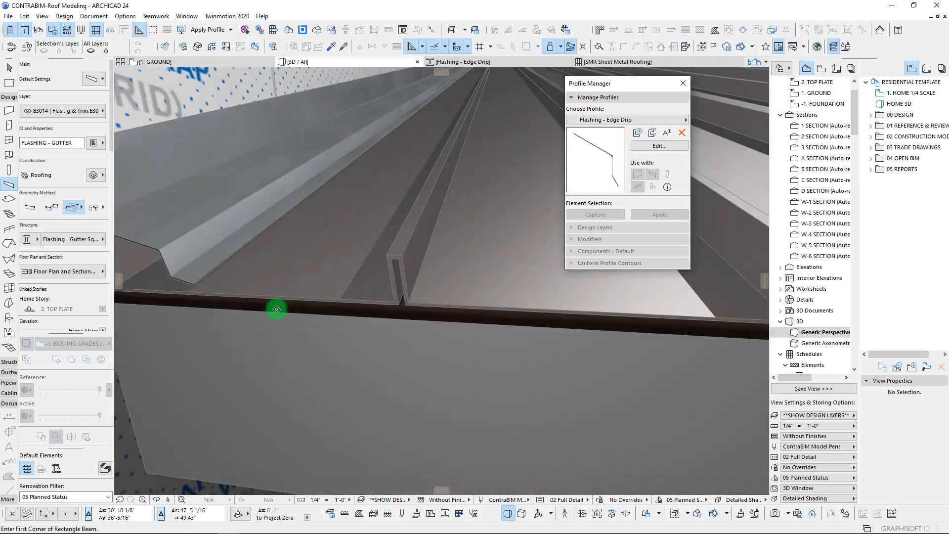
scroll(251, 292, "up", 2)
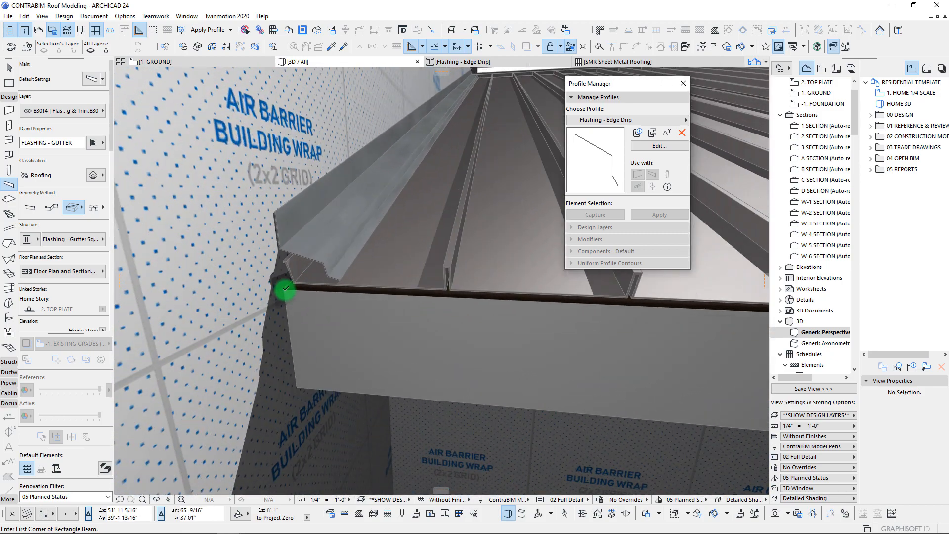
Place a straight single-geometry gutter flashing beam along the lower roof's eave, from the sidewall corner to the gable-end corner
left_click(285, 288)
scroll(322, 317, "down", 4)
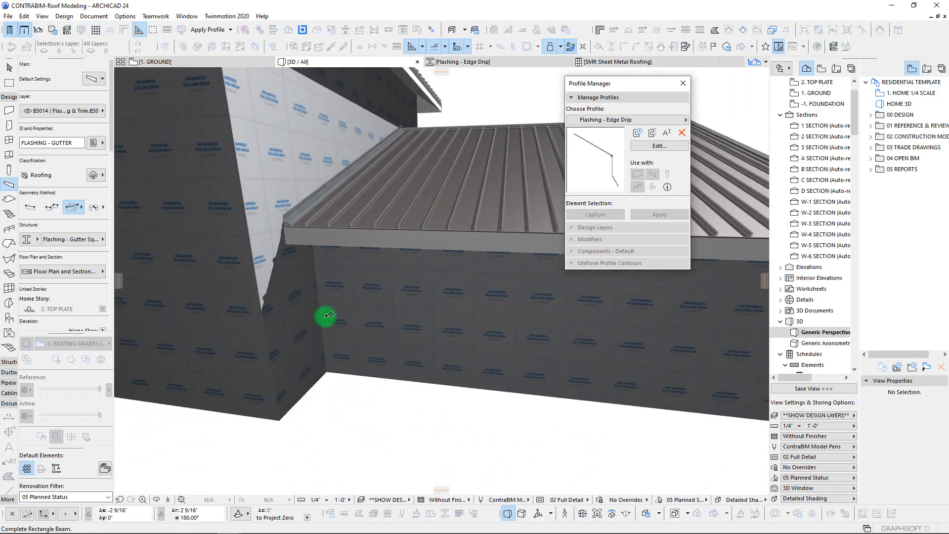
middle_click_drag(525, 390, 487, 370, "shift")
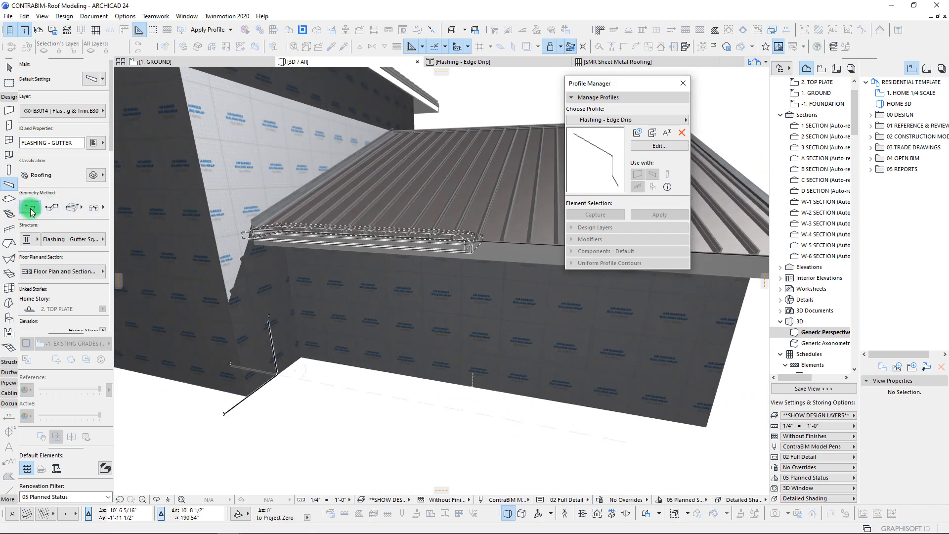
middle_click_drag(621, 316, 350, 282)
scroll(349, 281, "up", 3)
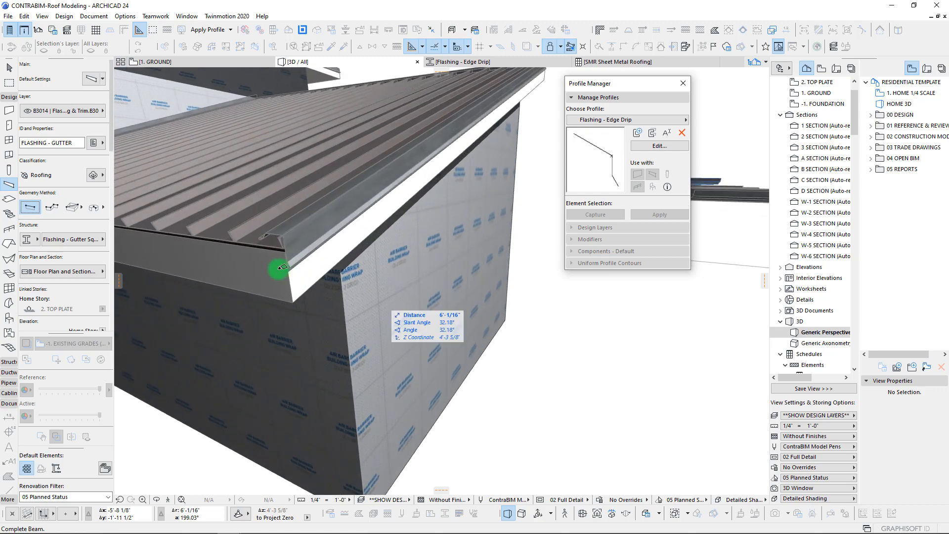
middle_click_drag(287, 253, 425, 246, "shift")
scroll(394, 253, "up", 4)
left_click(401, 247)
Stretch the lower end of the gable flashing so it finishes at the roof corner beside the new gutter flashing
scroll(423, 276, "up", 5)
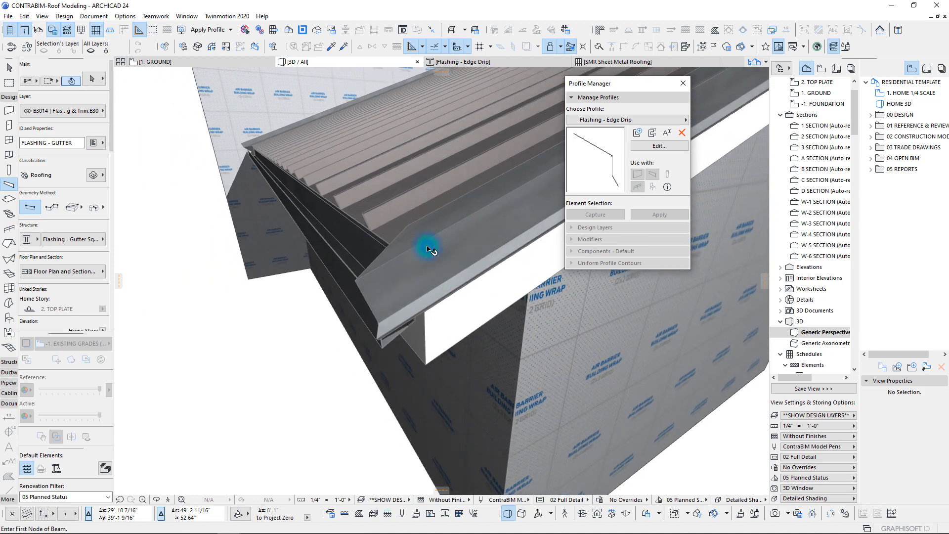
left_click(424, 259)
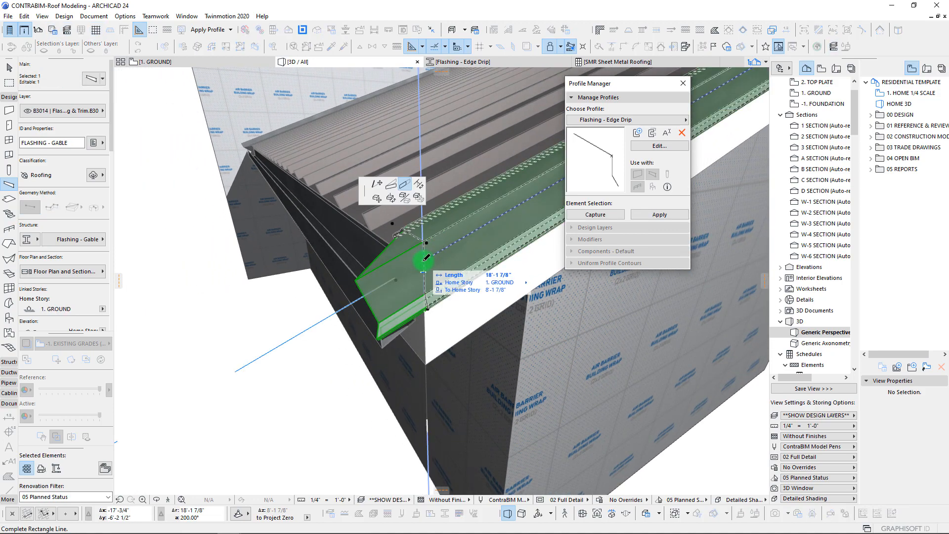
mouse_move(430, 262)
middle_mouse_down("shift")
mouse_move(413, 264)
mouse_move(413, 274)
mouse_move(435, 298)
middle_mouse_up("shift")
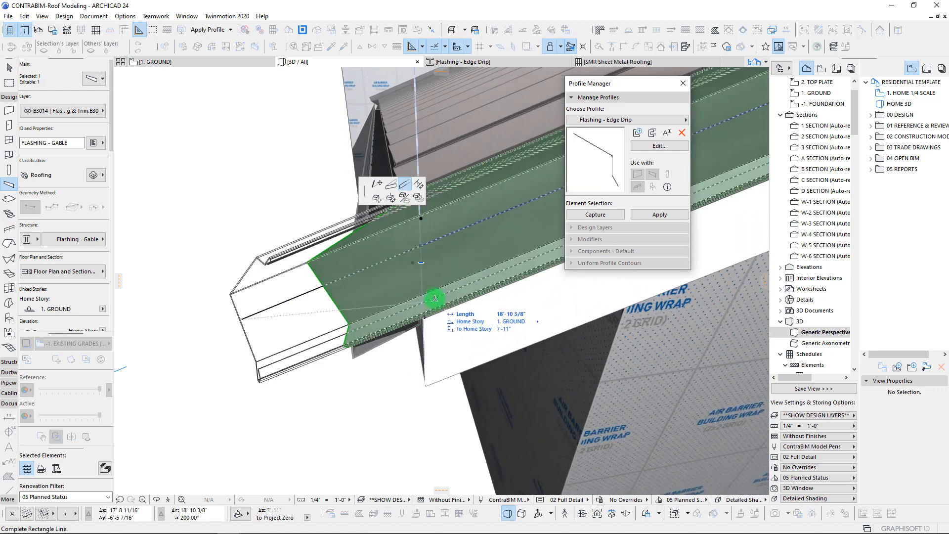
left_click(426, 248)
Try a chained gutter flashing around the hipped roof's two eaves, from the wall to the gable corner, and undo it
middle_click_drag(540, 318, 451, 307, "shift")
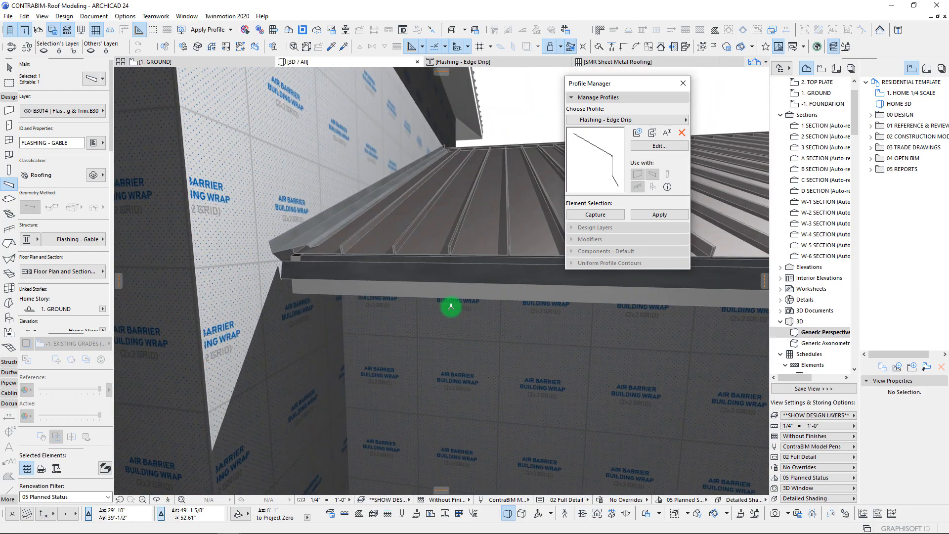
scroll(451, 306, "down", 10)
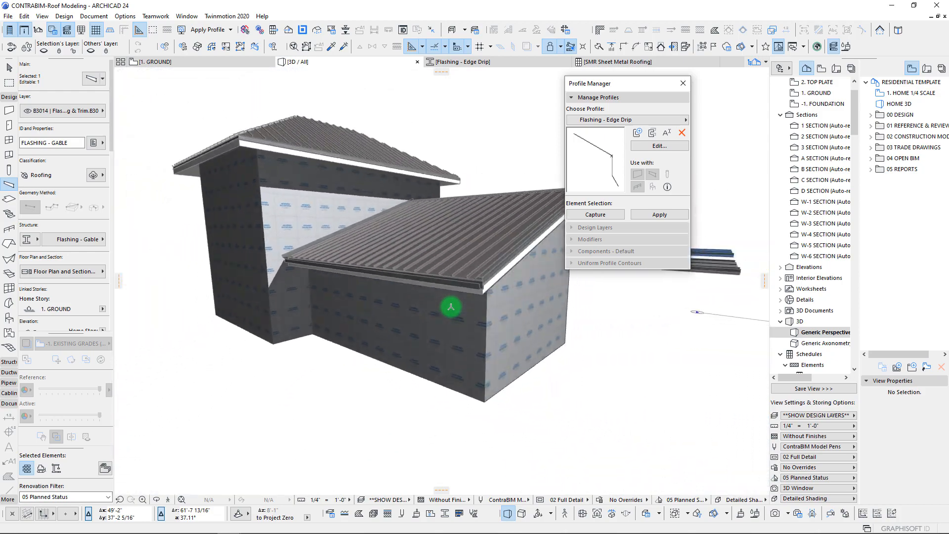
middle_click_drag(393, 296, 425, 311, "shift")
scroll(451, 337, "up", 10)
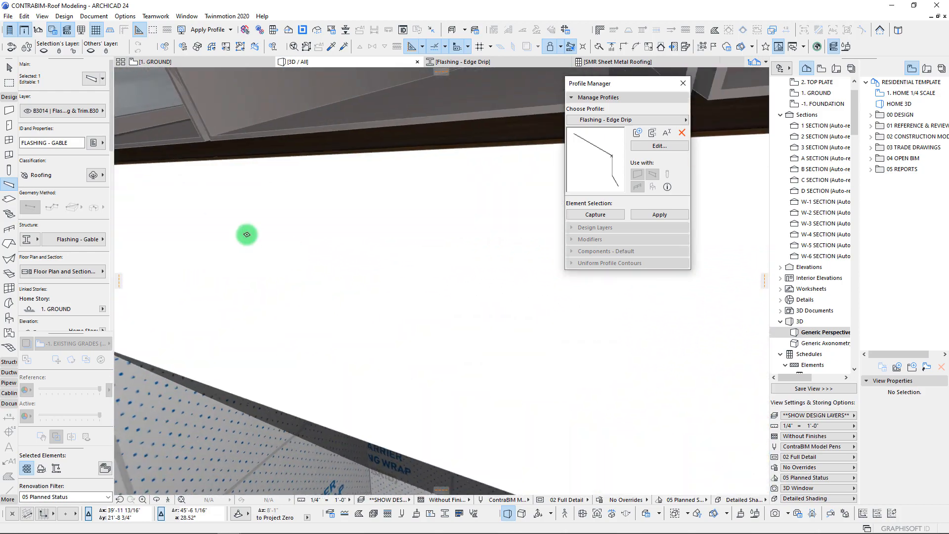
middle_click_drag(247, 235, 302, 222, "shift")
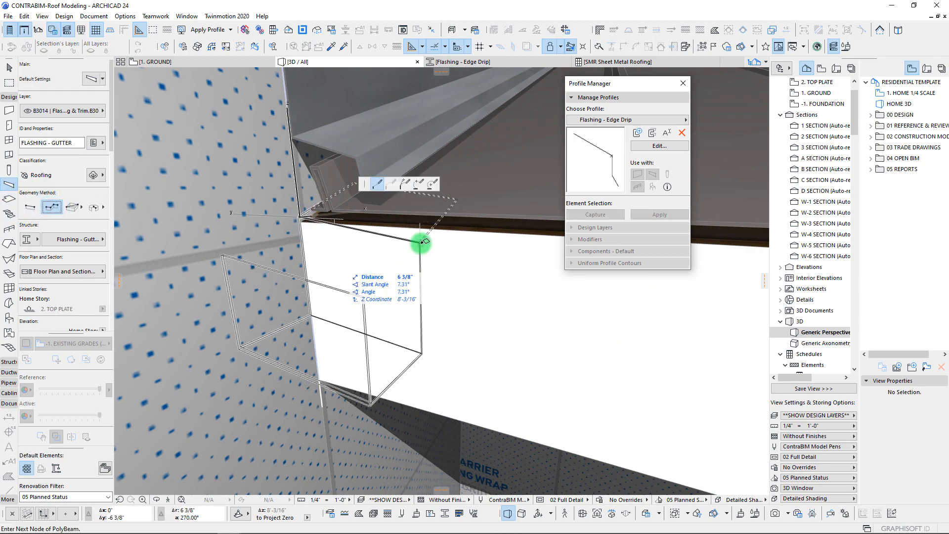
scroll(421, 242, "down", 8)
middle_click_drag(417, 269, 464, 381, "shift")
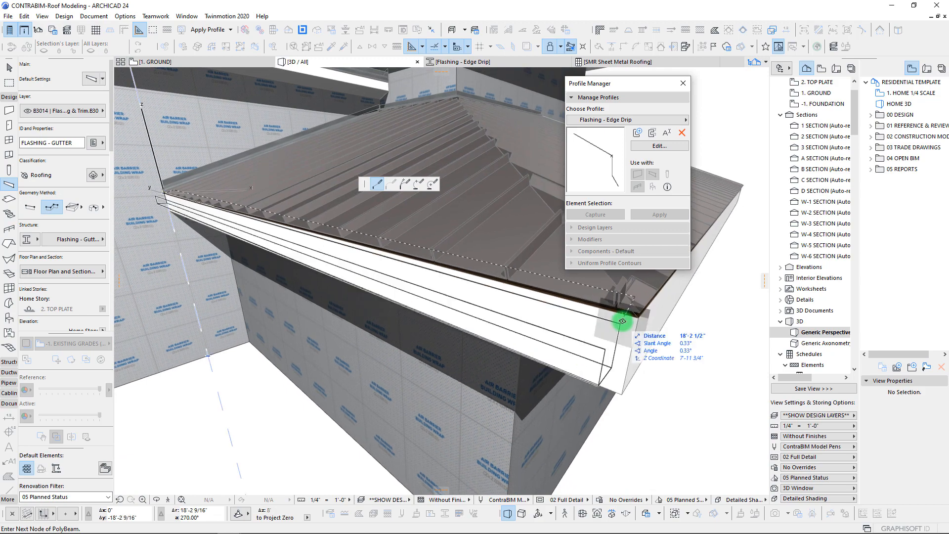
left_click(651, 320)
scroll(656, 311, "up", 5)
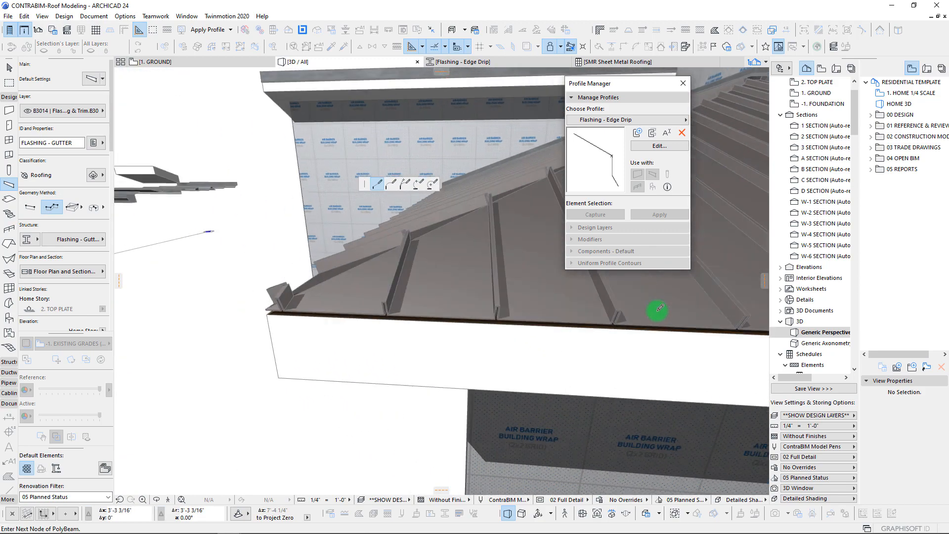
middle_click_drag(657, 311, 387, 332, "shift")
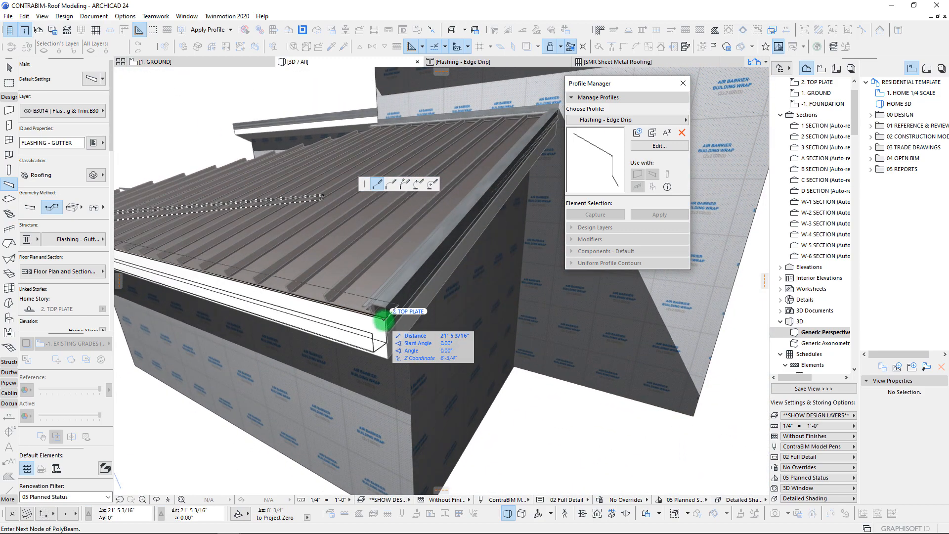
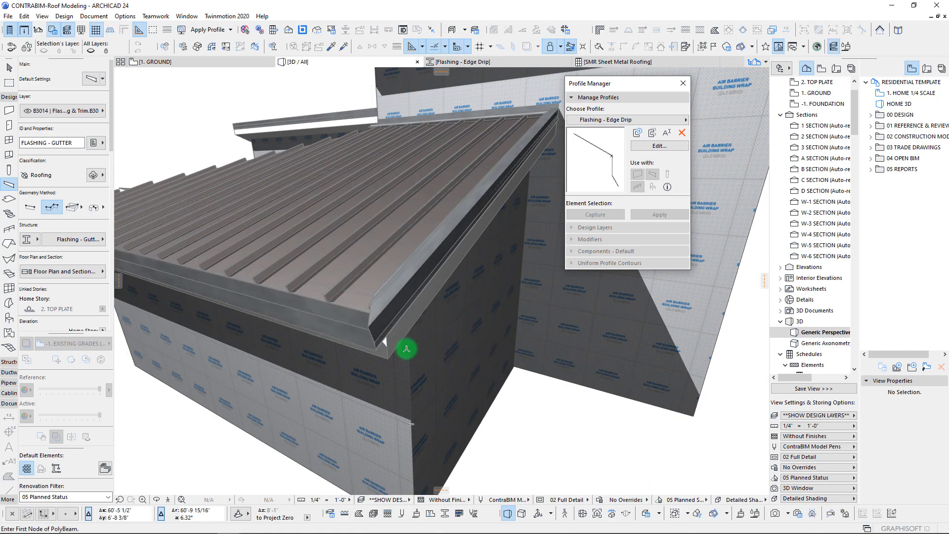
middle_click_drag(405, 349, 504, 359, "shift")
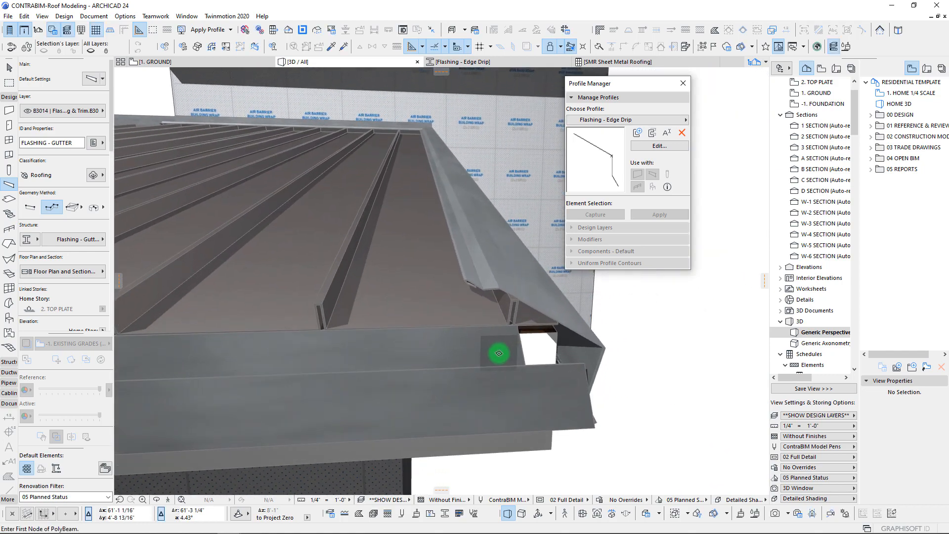
key("ctrl+z")
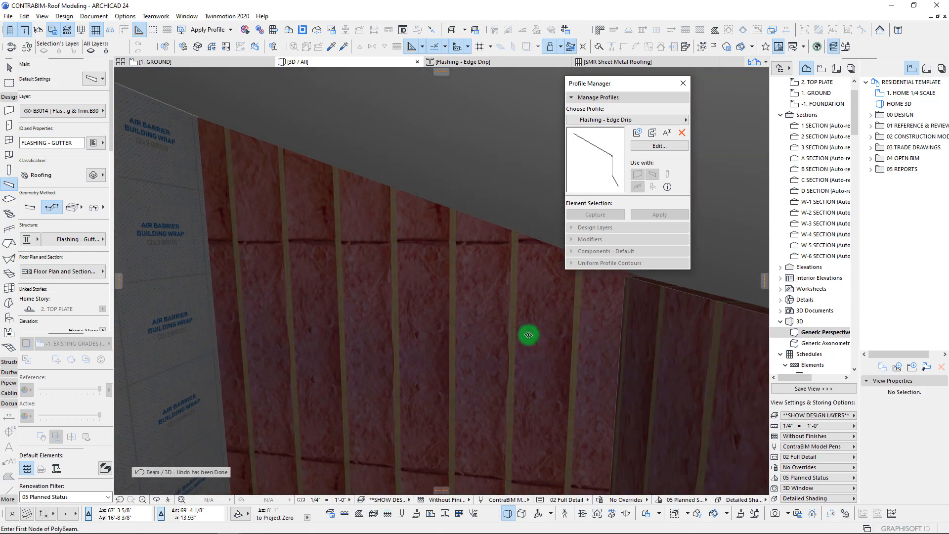
Draw a chained gutter flashing along the hipped roof's eaves, from the wall corner around the hip corner to the gable-end corner
scroll(230, 368, "up", 5)
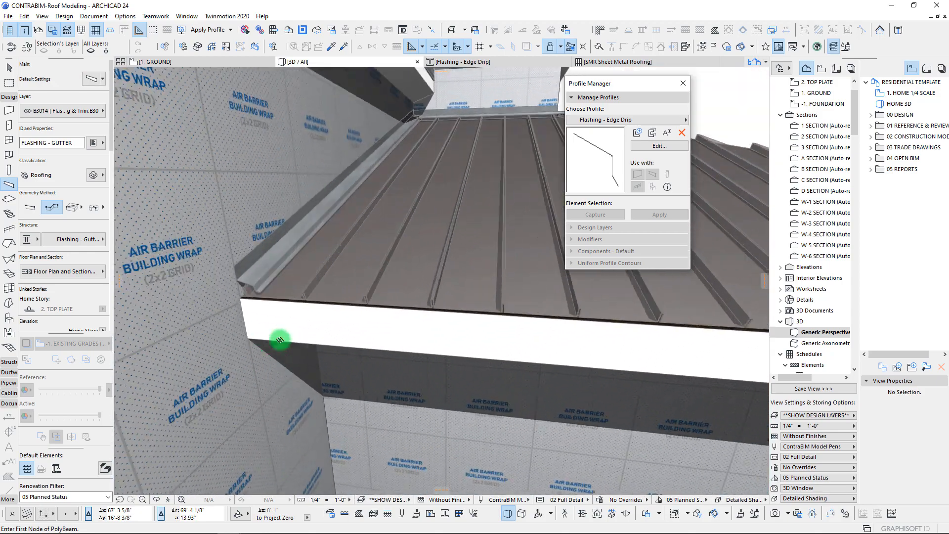
left_click(285, 339)
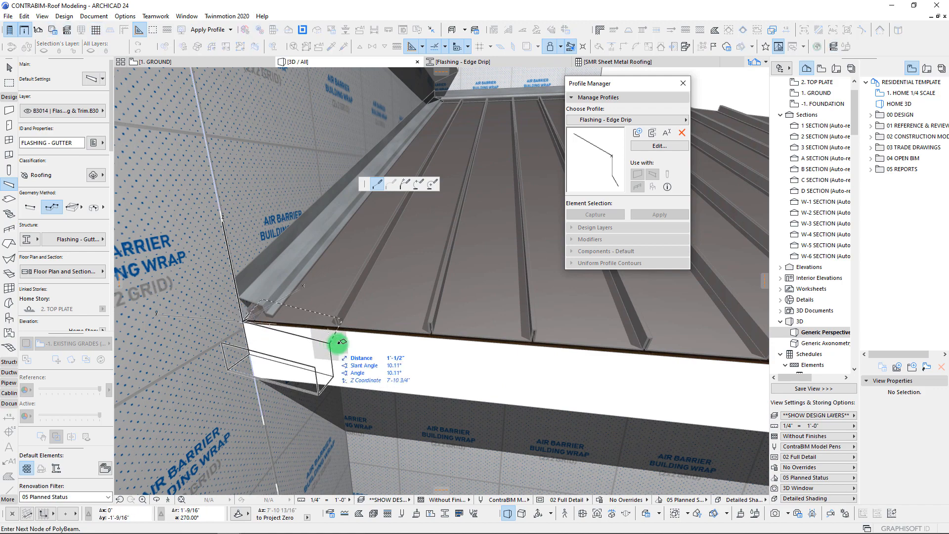
scroll(387, 334, "down", 5)
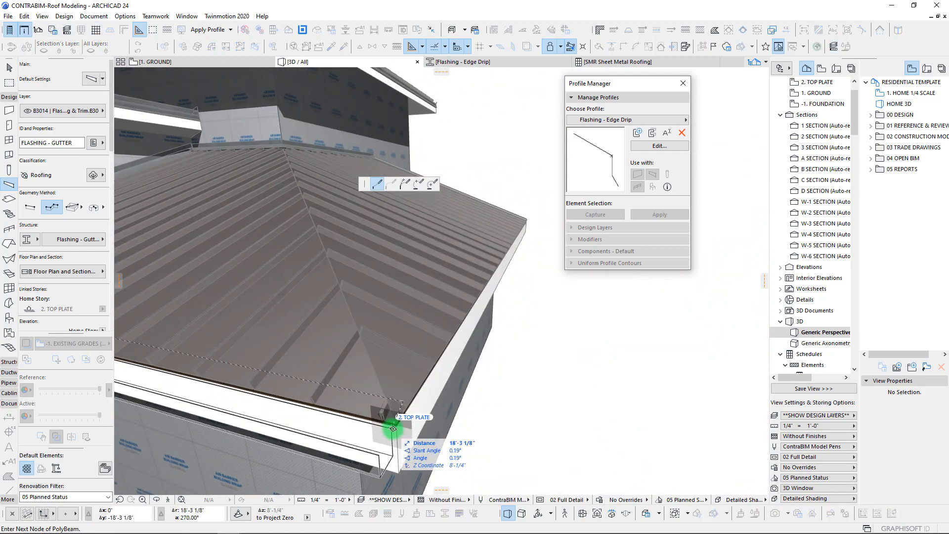
scroll(486, 369, "up", 6)
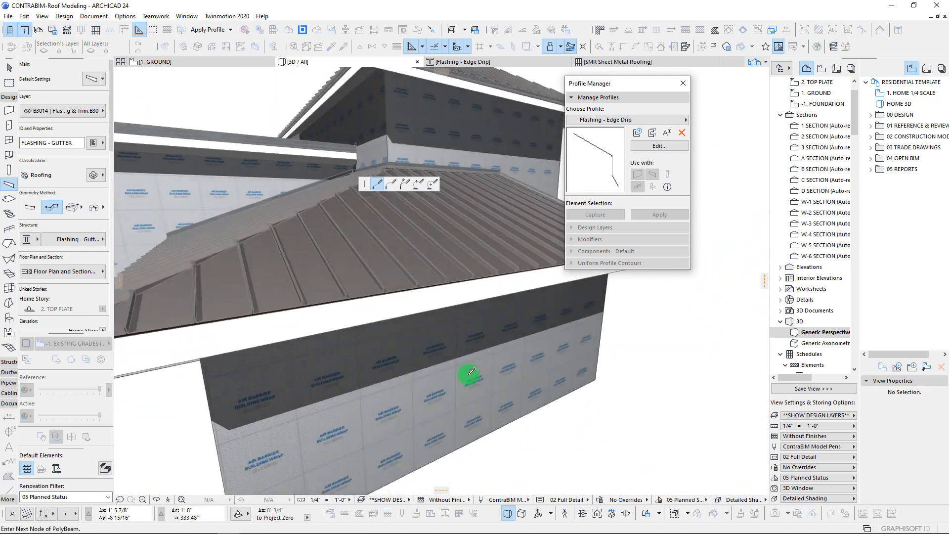
scroll(359, 364, "up", 1)
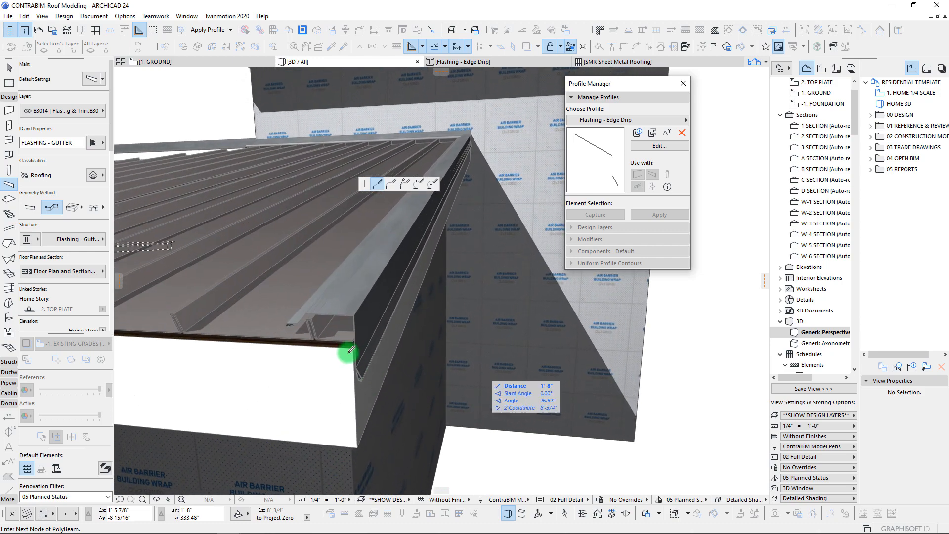
left_click(353, 348)
left_click(353, 348)
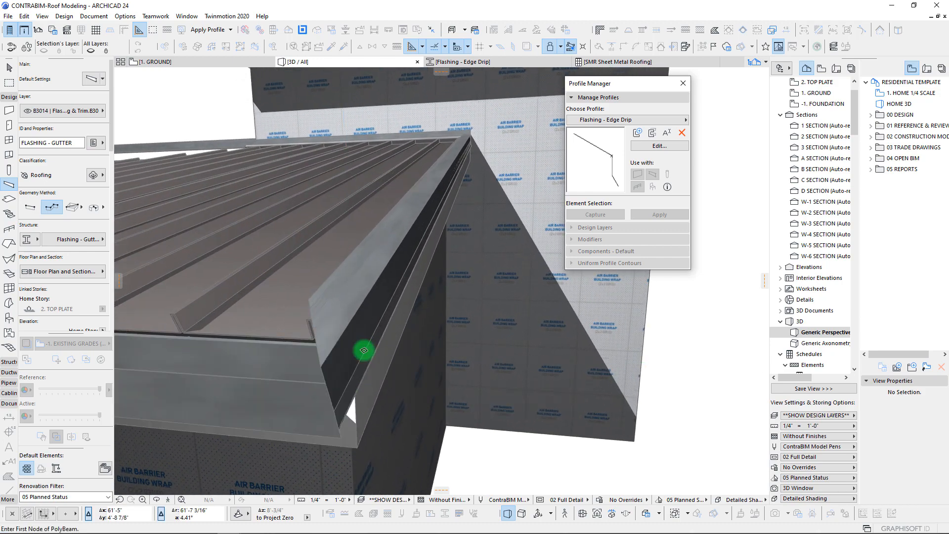
middle_click_drag(387, 352, 356, 390, "shift")
Stretch the hipped roof's gable flashing so its lower end finishes at the corner of the gutter flashing
key("Escape")
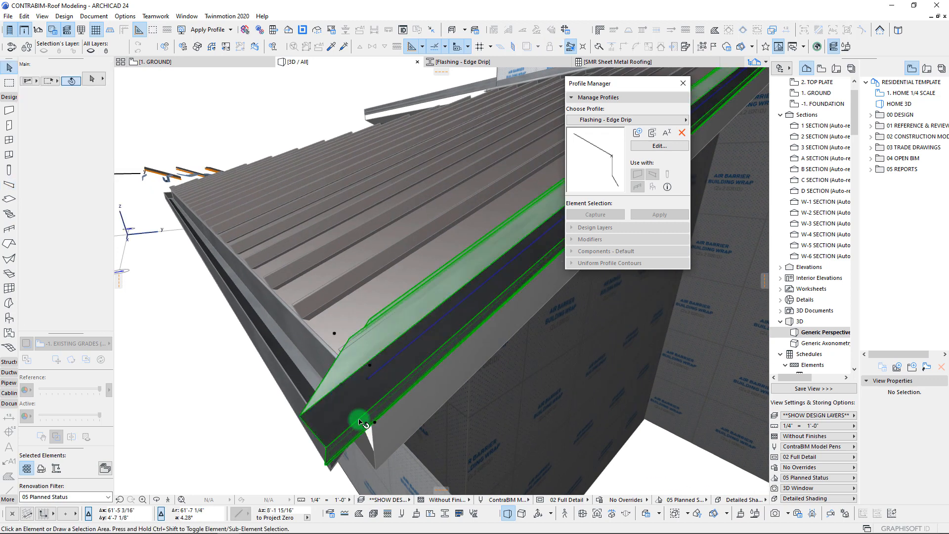
left_click(359, 422)
left_click(369, 382)
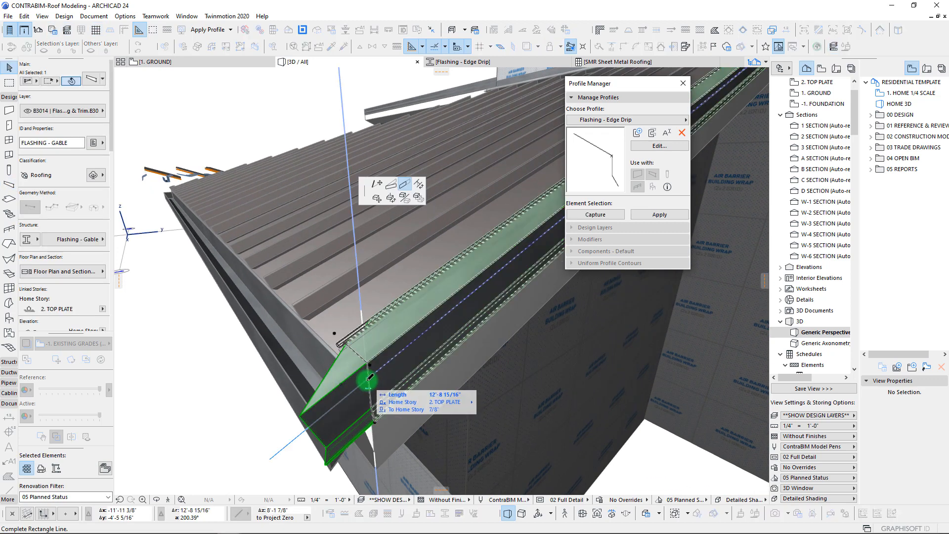
left_click(375, 380)
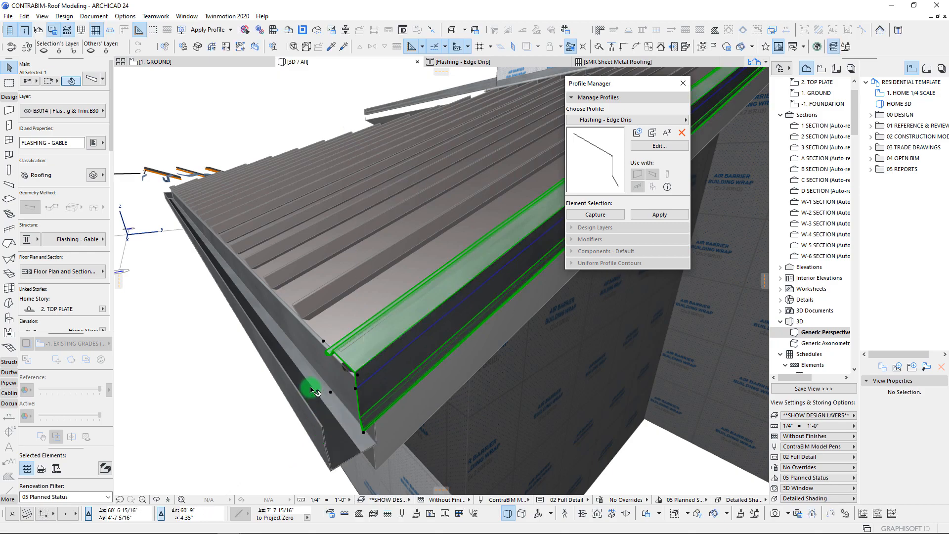
Stretch the lower end of the sidewall flashing on the hipped roof back to the eave edge
scroll(310, 389, "up", 6)
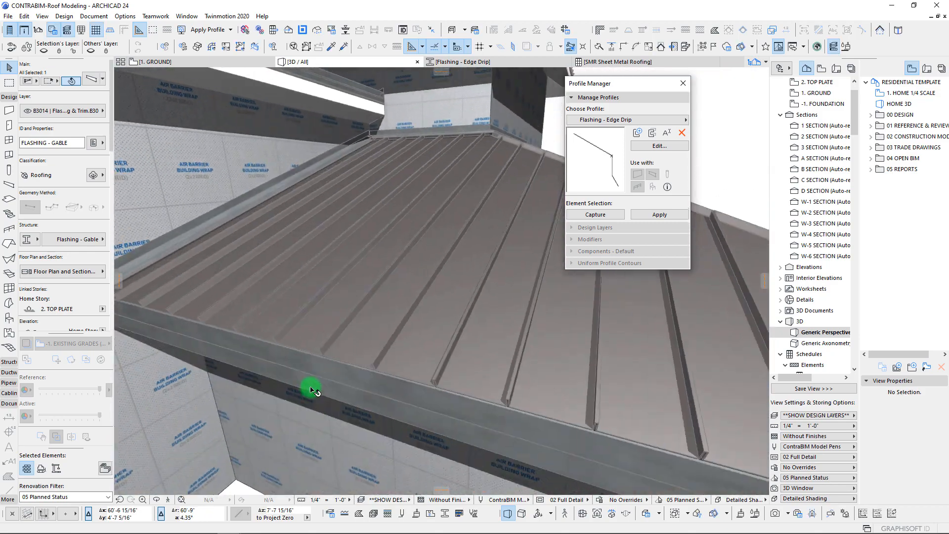
middle_click_drag(310, 389, 319, 349, "shift")
key("Escape")
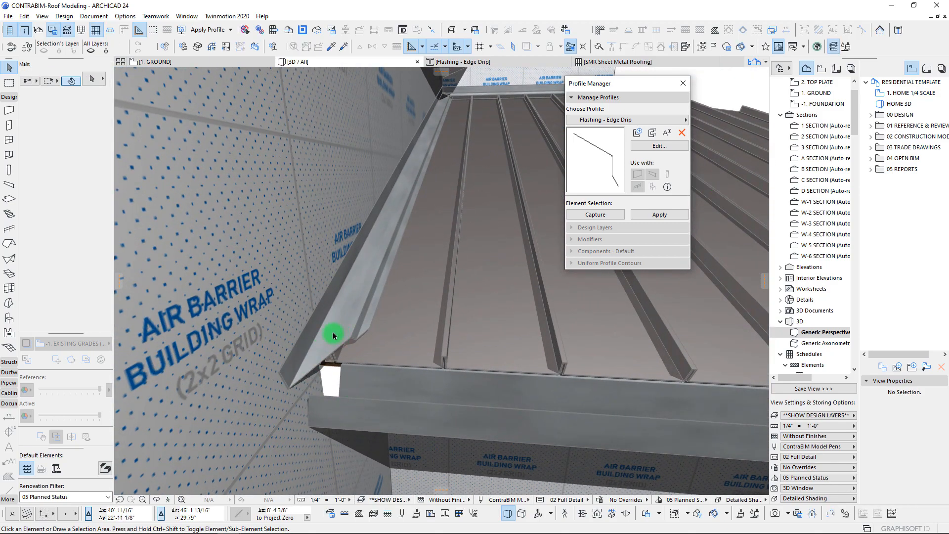
left_click(317, 353)
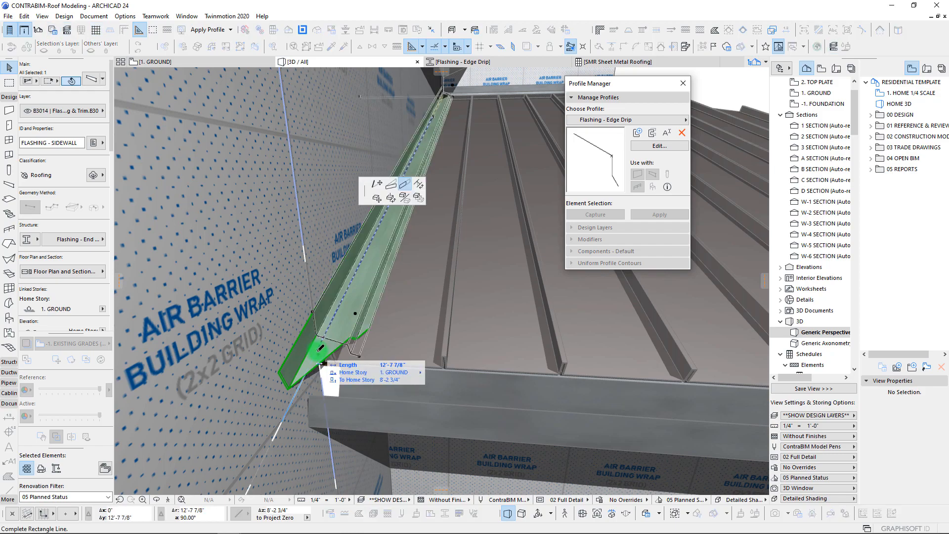
scroll(398, 395, "down", 10)
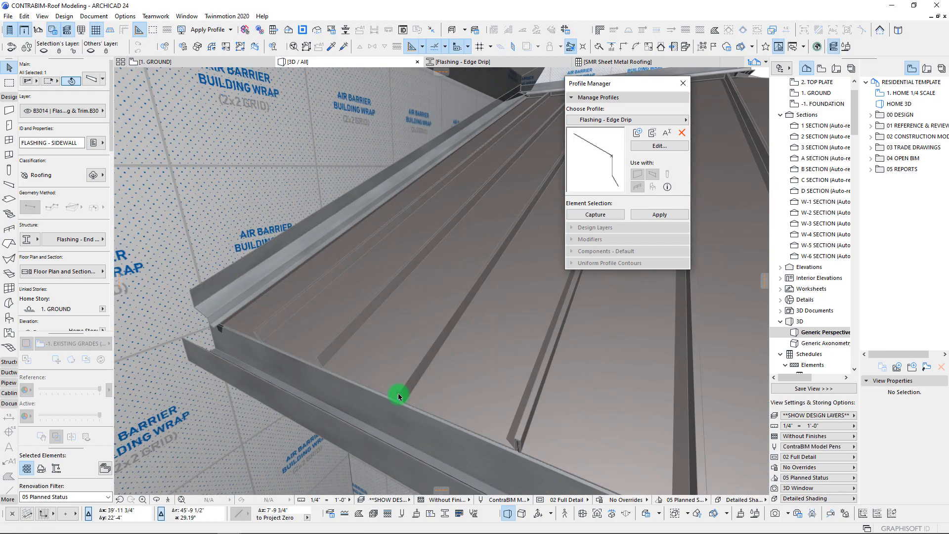
Pick up the settings of the sample Flashing - Ridge beam laid out beside the building
scroll(399, 395, "down", 10)
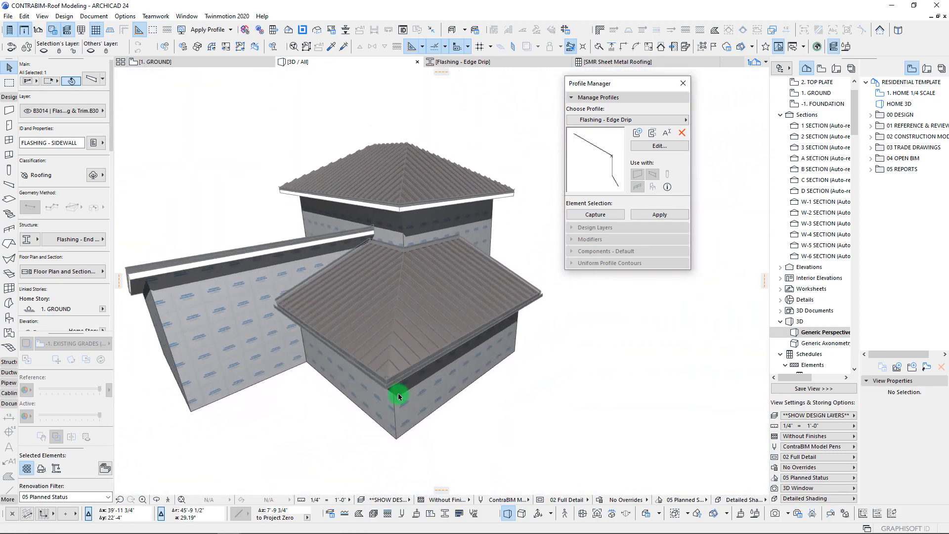
mouse_move(398, 396)
middle_mouse_down("shift")
mouse_move(404, 372)
mouse_move(425, 372)
mouse_move(218, 383)
mouse_move(307, 383)
mouse_move(297, 360)
mouse_move(407, 396)
middle_mouse_up("shift")
scroll(252, 370, "up", 8)
scroll(253, 371, "up", 5)
scroll(302, 366, "up", 4)
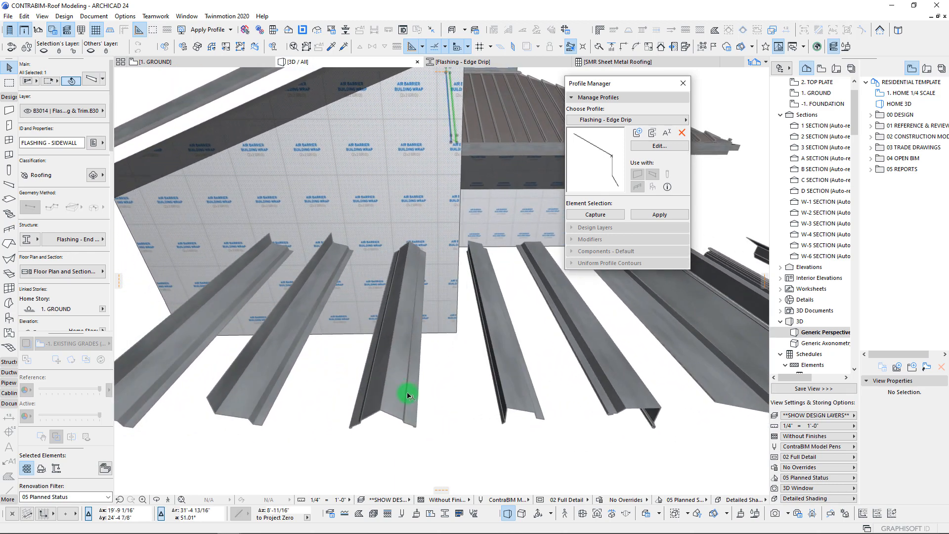
key("Escape")
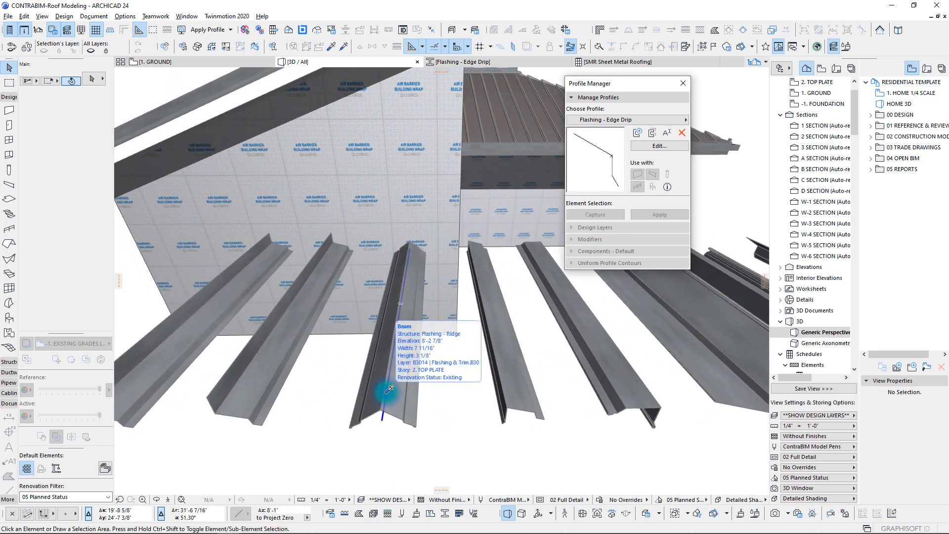
left_click(389, 389, "alt")
Draw a single ridge flashing beam along the hip, from the gutter flashing's outer corner up to the wall corner
scroll(331, 333, "down", 3)
middle_click_drag(330, 333, 421, 320, "shift")
scroll(421, 321, "up", 3)
scroll(414, 341, "up", 3)
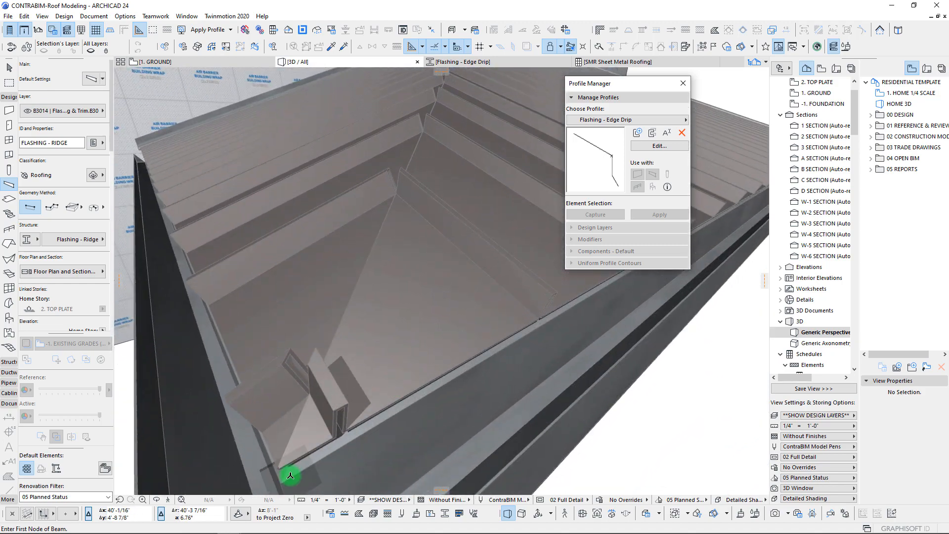
scroll(366, 413, "down", 3)
scroll(383, 362, "up", 3)
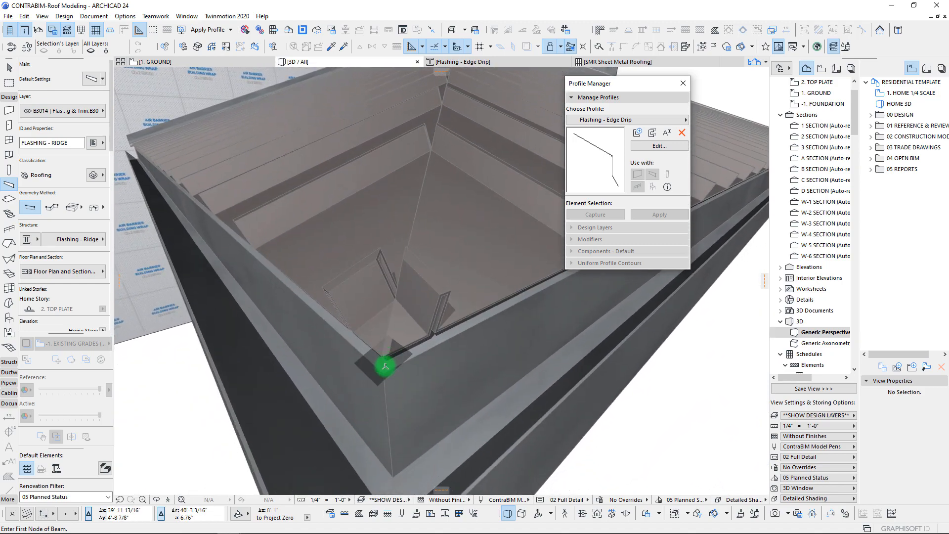
middle_click_drag(385, 366, 366, 268, "shift")
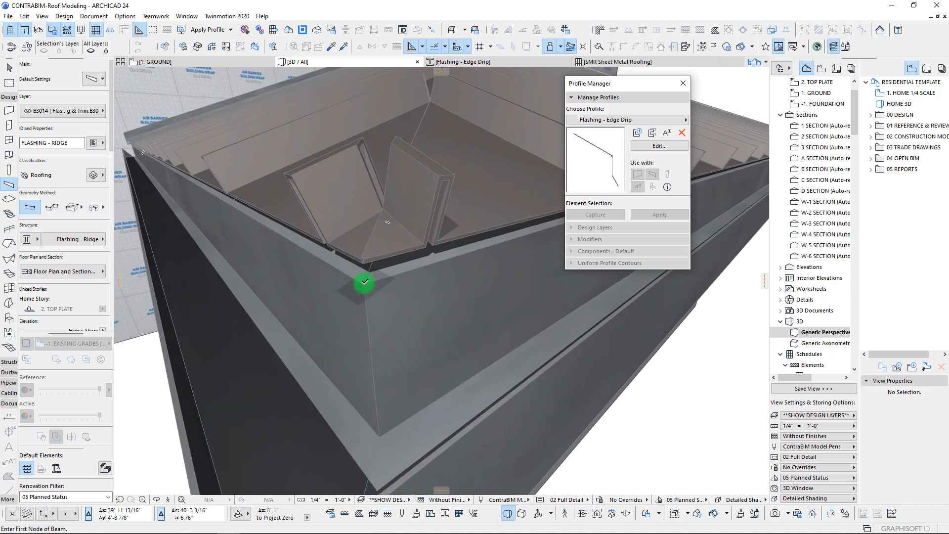
scroll(366, 274, "up", 10)
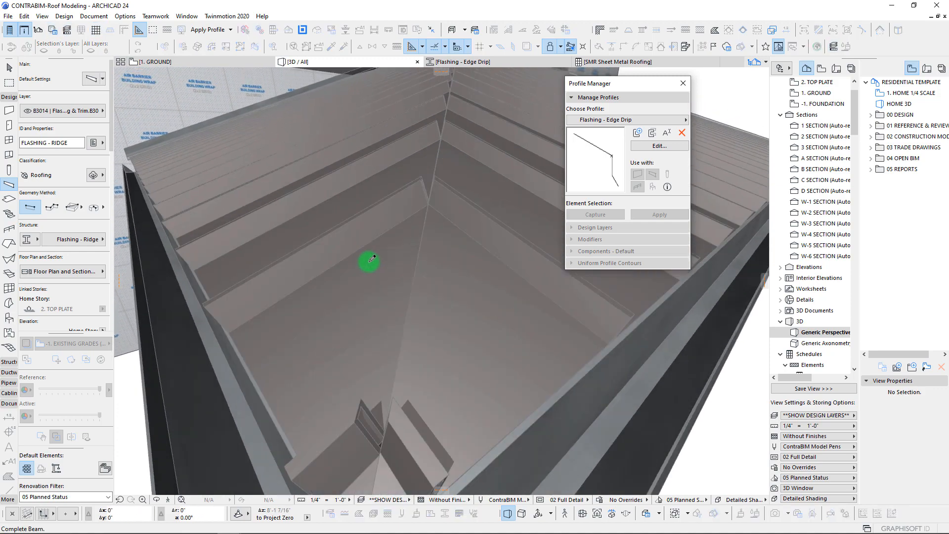
scroll(359, 285, "up", 10)
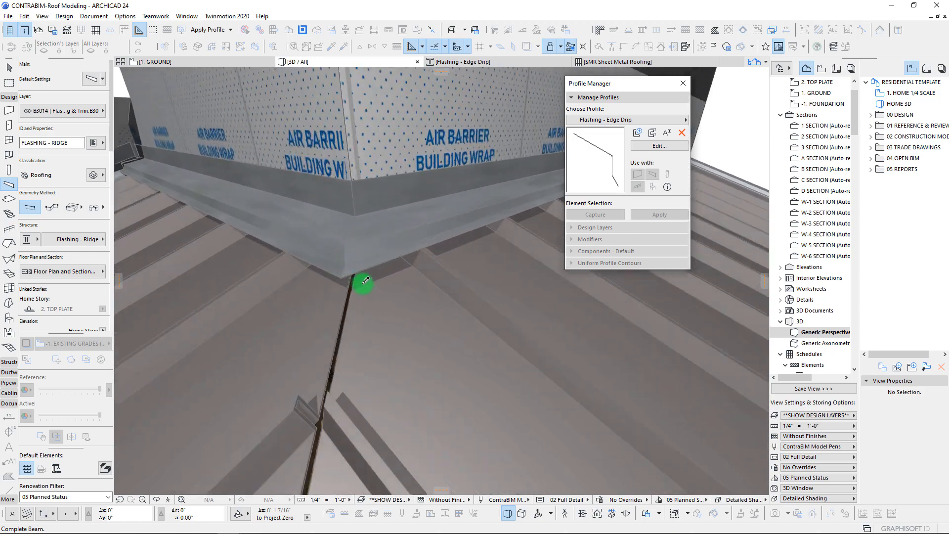
middle_click_drag(344, 231, 365, 194)
scroll(420, 162, "down", 15)
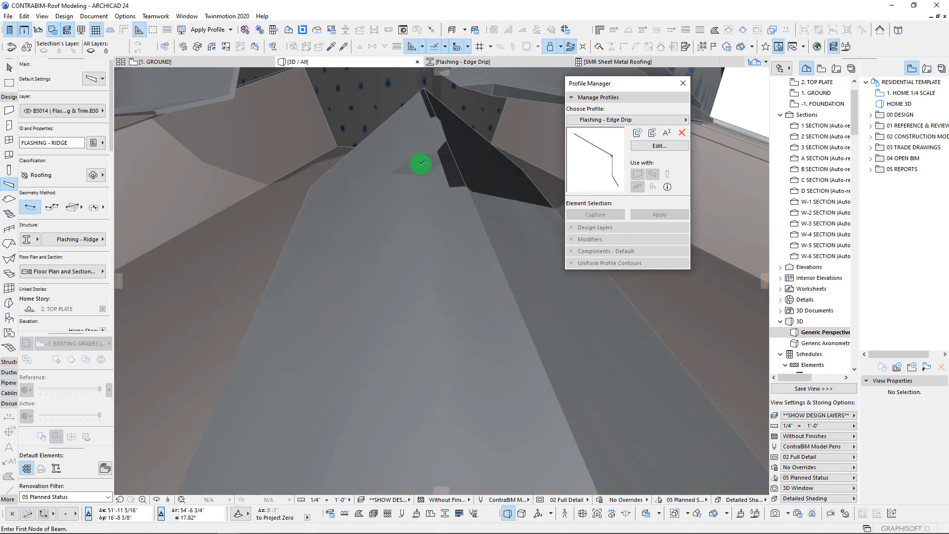
Stretch the lower end of the hip's ridge flashing to the gutter corner, making the beam about 17'-5 7/8" long
scroll(374, 324, "up", 2)
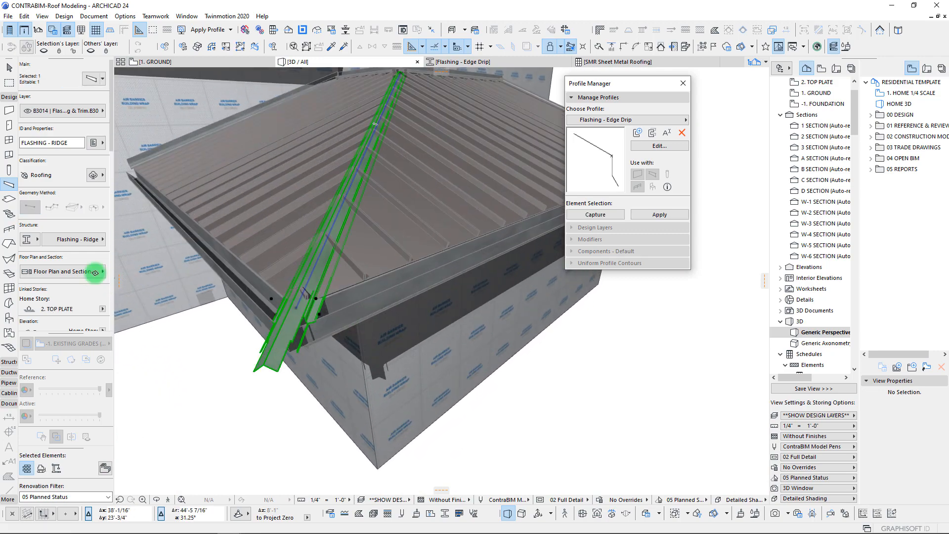
scroll(95, 272, "down", 5)
scroll(221, 295, "up", 8)
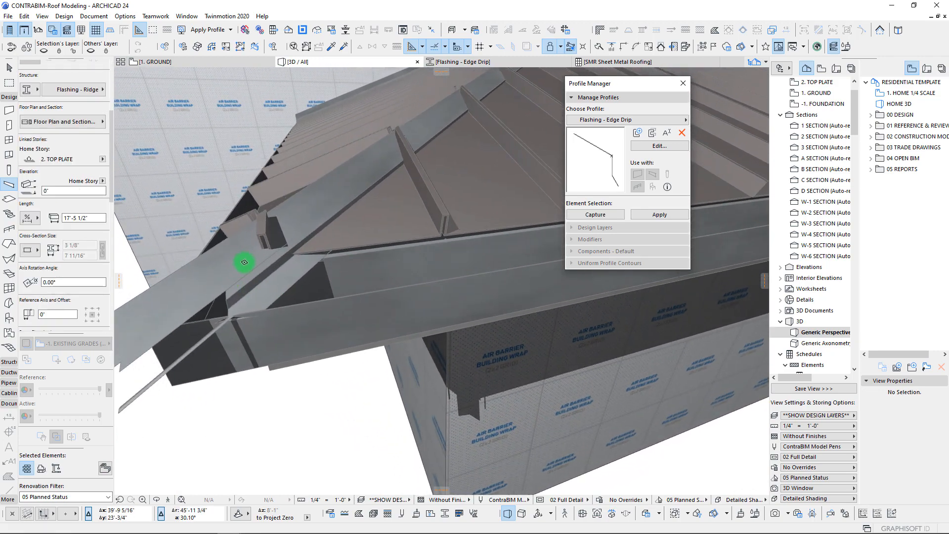
left_click(234, 267)
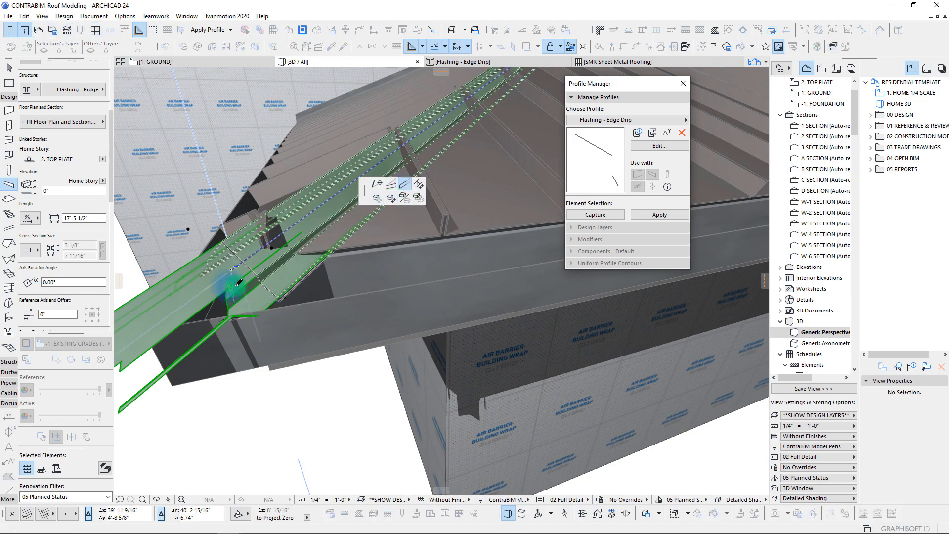
left_click(236, 286)
middle_click_drag(237, 286, 418, 315, "shift")
Raise the ridge flashing vertically in two moves to about 2 11/16" above its home story so it sits over the roof seams
key("ctrl+d")
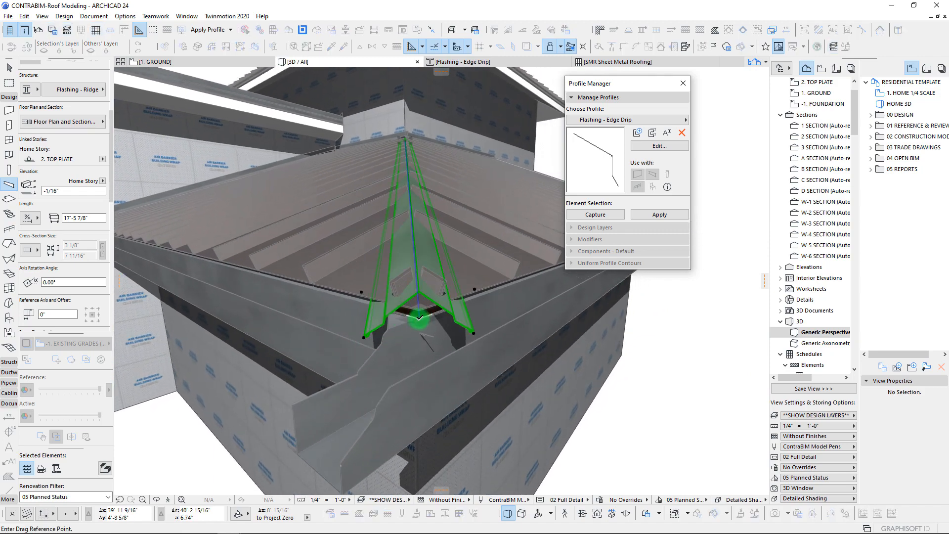
left_click(420, 320)
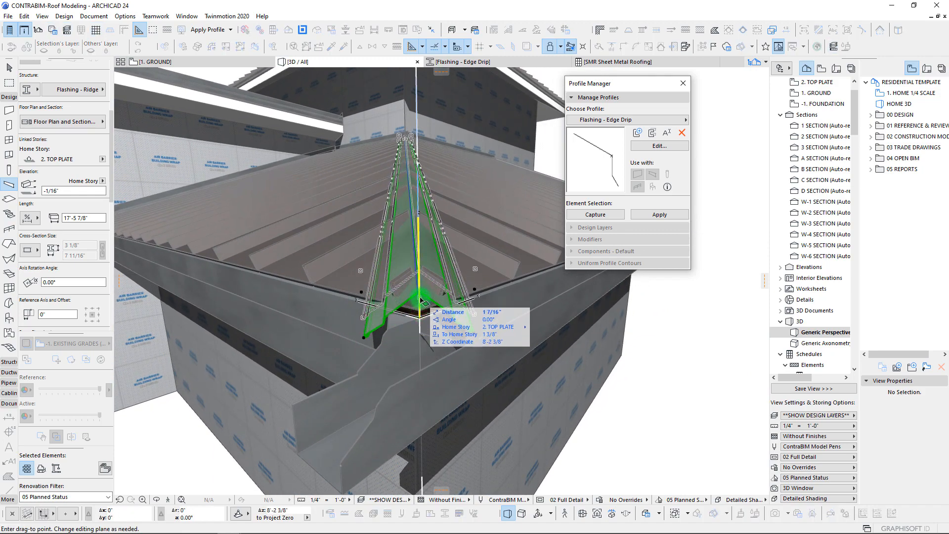
left_click(420, 300)
mouse_move(408, 324)
middle_mouse_down("shift")
mouse_move(388, 313)
mouse_move(396, 318)
middle_mouse_up("shift")
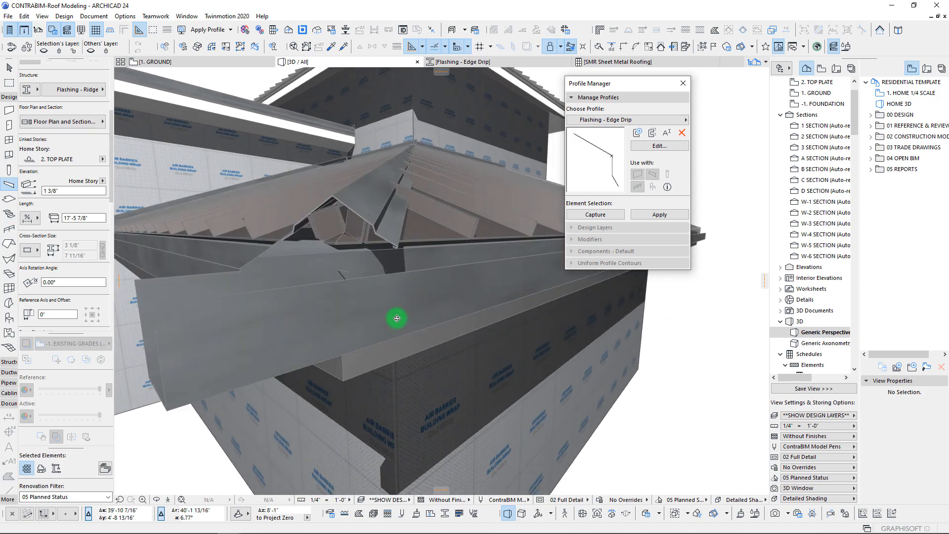
middle_click_drag(378, 248, 345, 218, "shift")
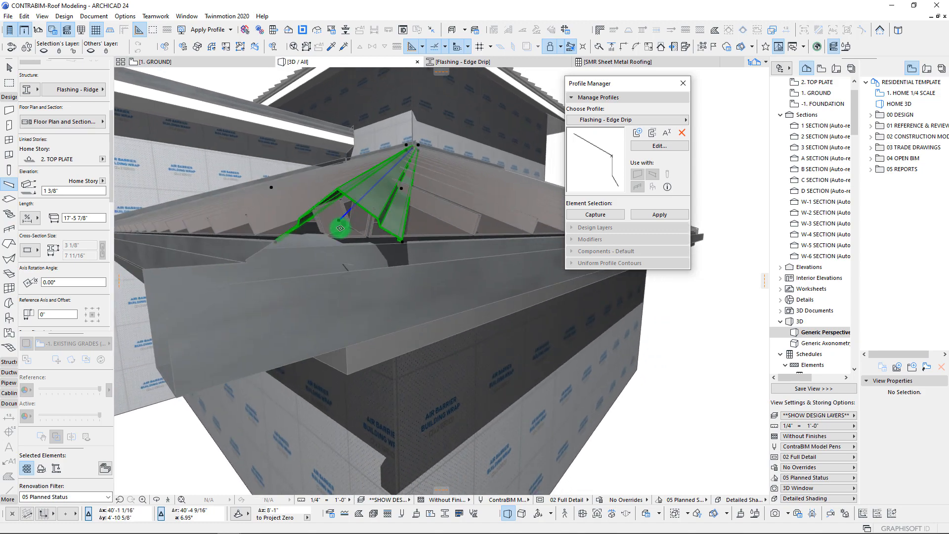
key("ctrl+d")
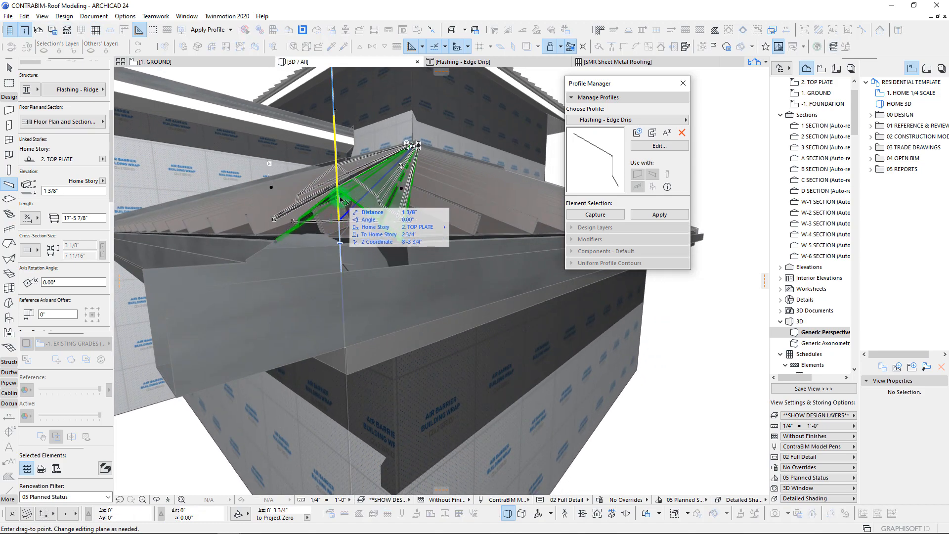
left_click(339, 200)
middle_click_drag(341, 200, 393, 207, "shift")
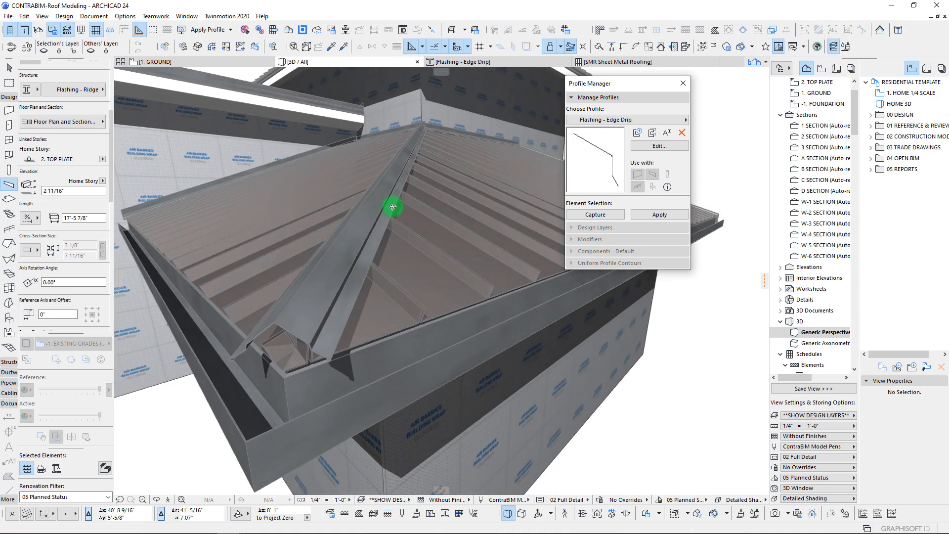
Rotate the end cut at the lower end of the ridge flashing to fit the gutter corner
middle_click_drag(340, 275, 348, 310, "shift")
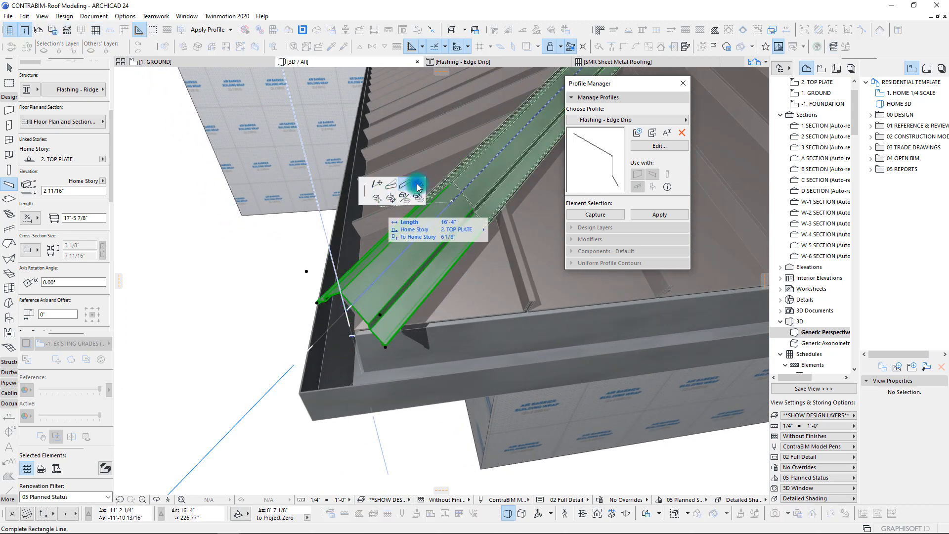
left_click(417, 186)
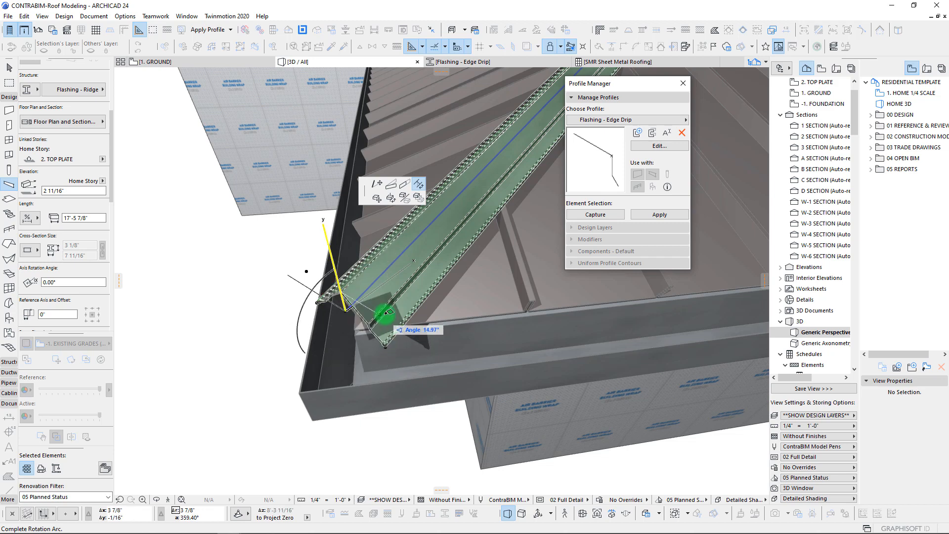
middle_click_drag(386, 324, 450, 372, "shift")
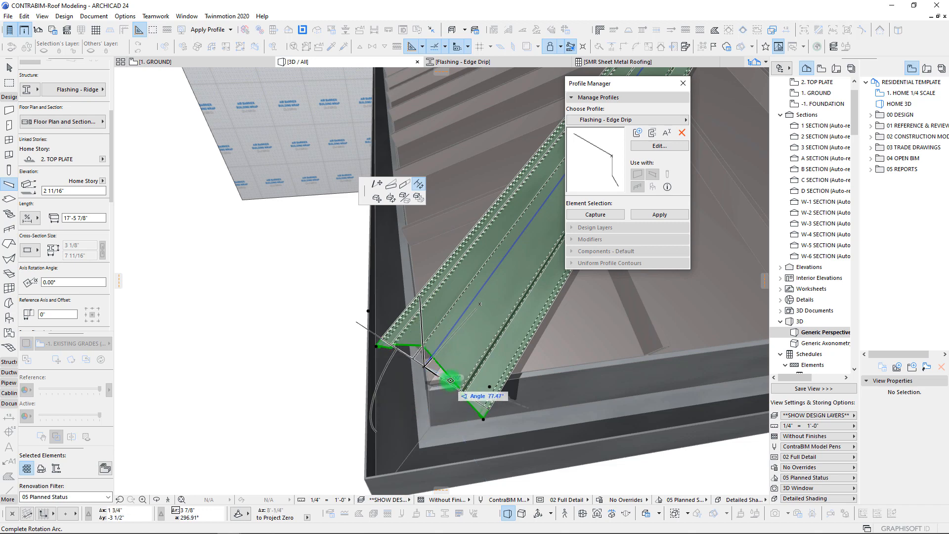
middle_click_drag(413, 422, 455, 405, "shift")
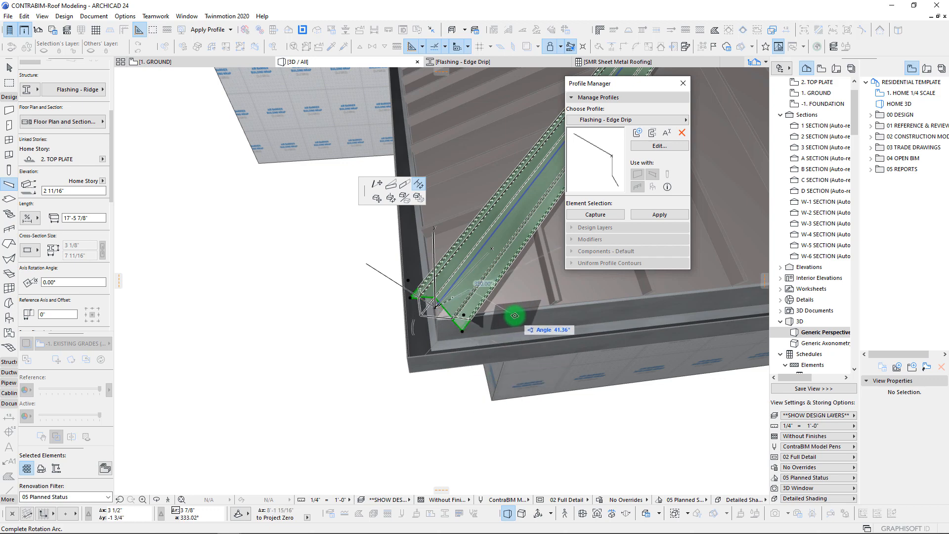
key("Escape")
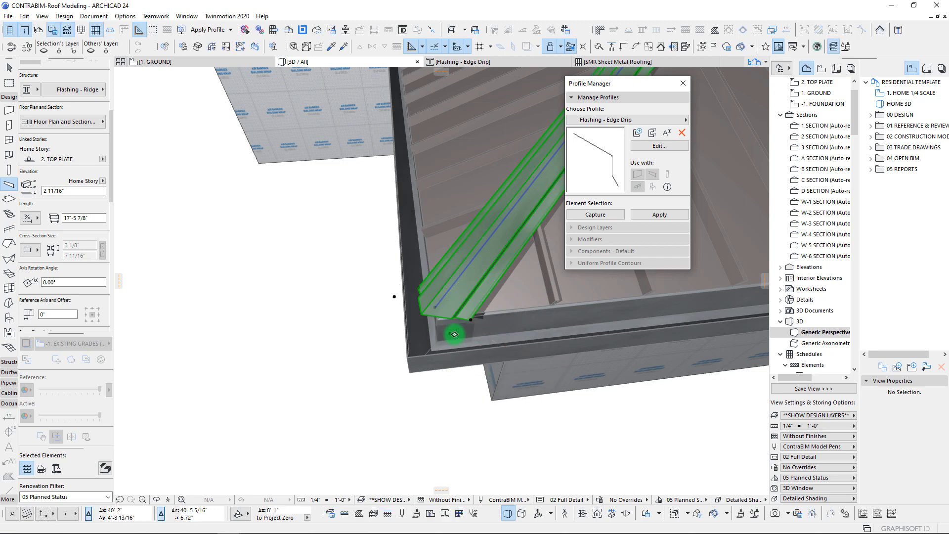
Stretch the upper end of the ridge flashing to meet the sidewall flashing at the wall corner, about 17'-5 3/16" long overall
mouse_move(454, 331)
middle_mouse_down("shift")
mouse_move(417, 311)
mouse_move(327, 328)
mouse_move(305, 320)
mouse_move(368, 220)
mouse_move(424, 251)
mouse_move(278, 286)
mouse_move(286, 257)
mouse_move(311, 269)
middle_mouse_up("shift")
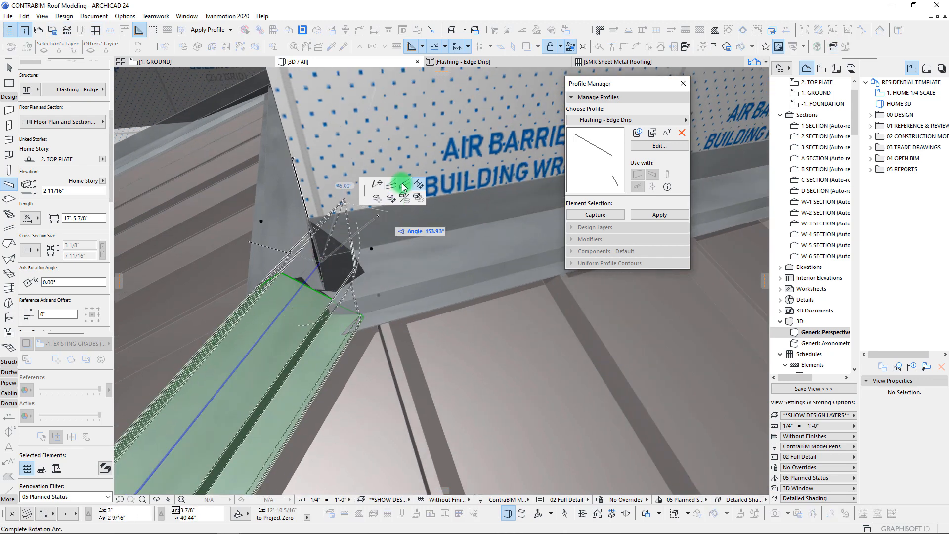
left_click(307, 282)
key("Escape")
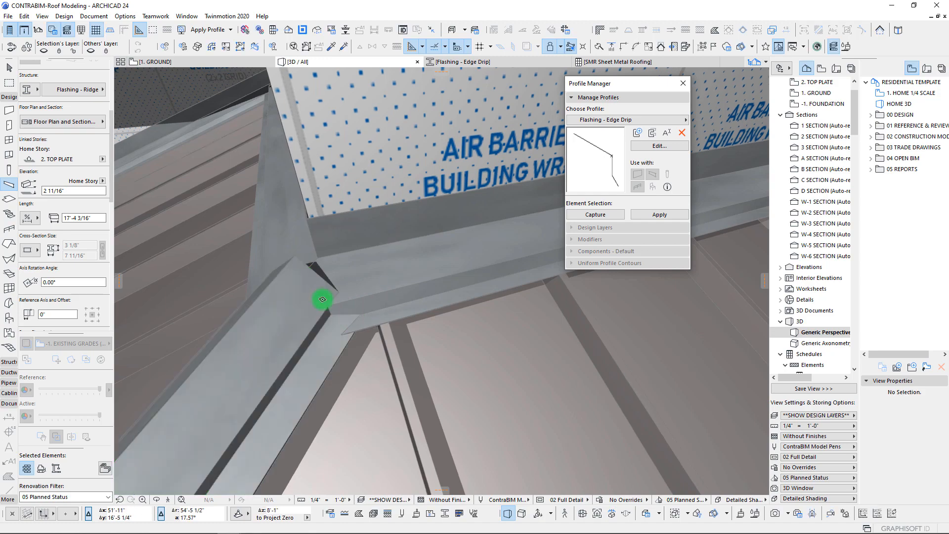
middle_click_drag(322, 298, 349, 290, "shift")
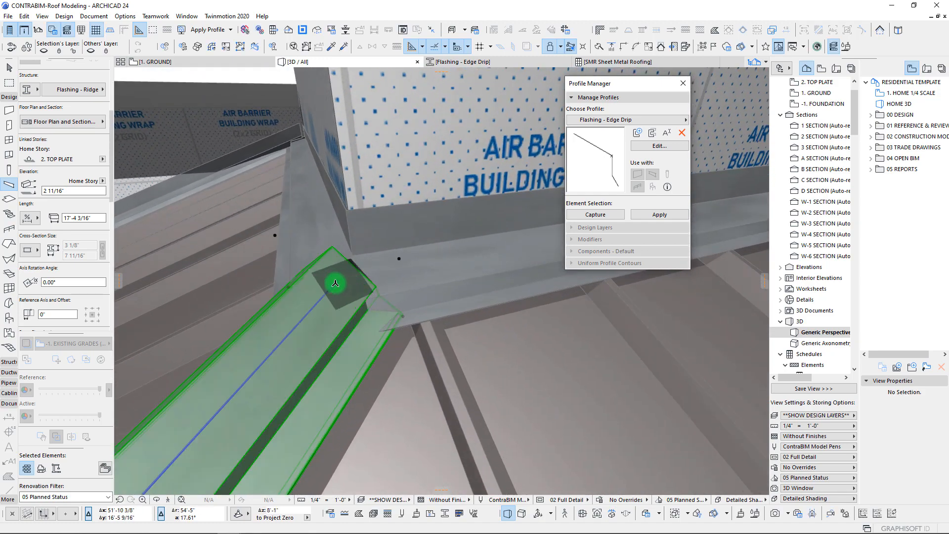
left_click(344, 273)
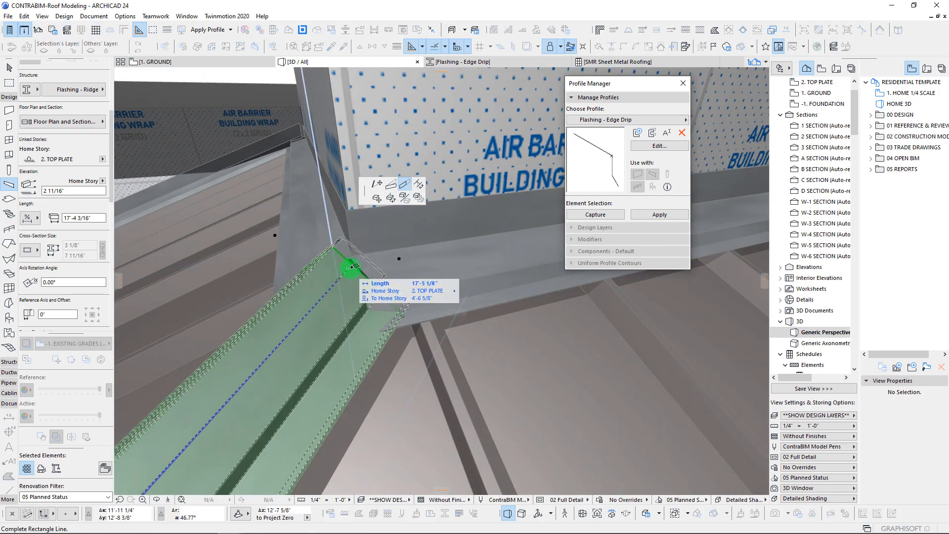
left_click(359, 254)
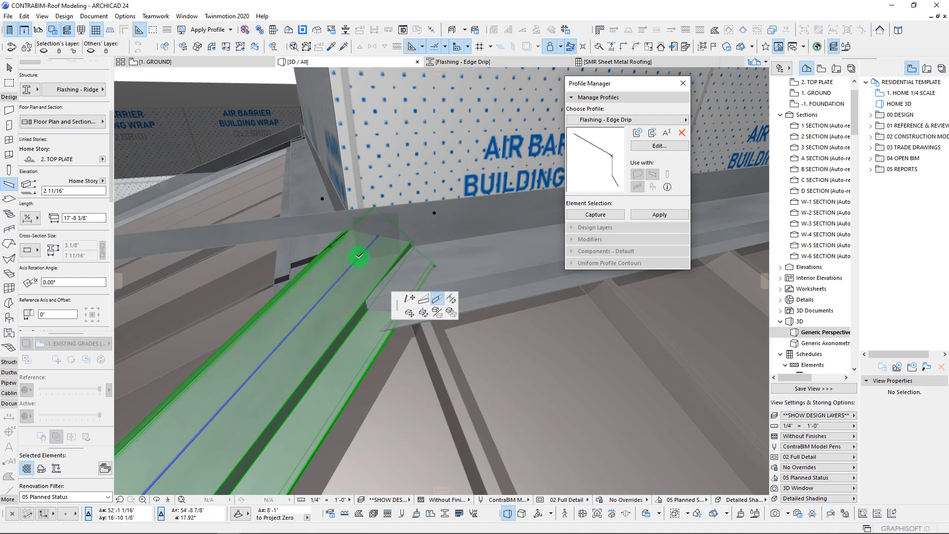
left_click(358, 255)
left_click(350, 270)
key("Escape")
Raise the upper end of the ridge flashing slightly, to a slant angle of about 14.5°, and deselect it
middle_click_drag(353, 281, 320, 262, "shift")
scroll(351, 271, "up", 3)
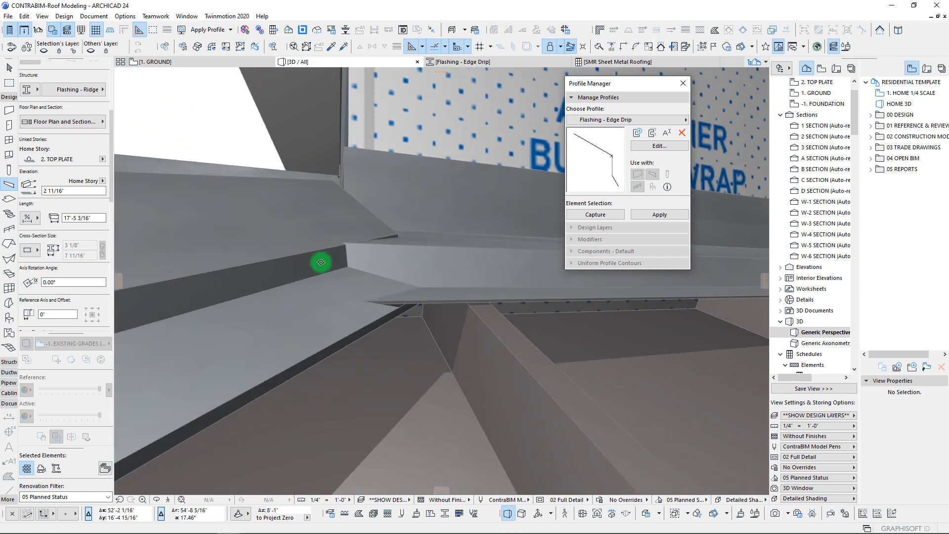
left_click(332, 244)
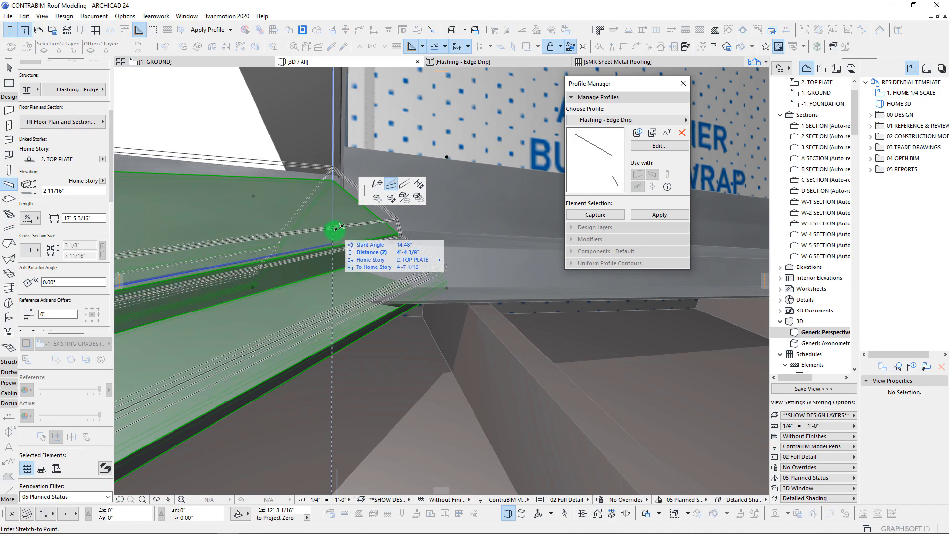
left_click(332, 231)
scroll(328, 285, "down", 10)
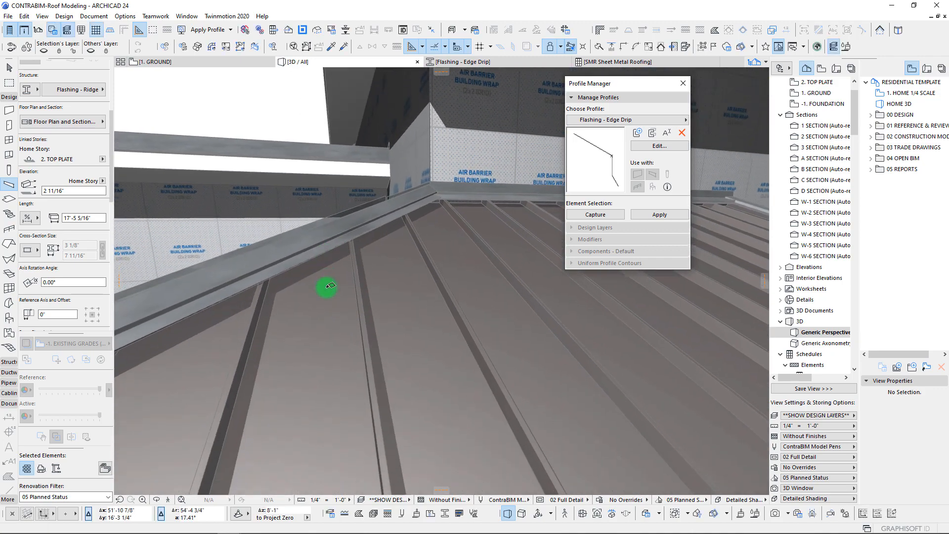
scroll(329, 285, "up", 8)
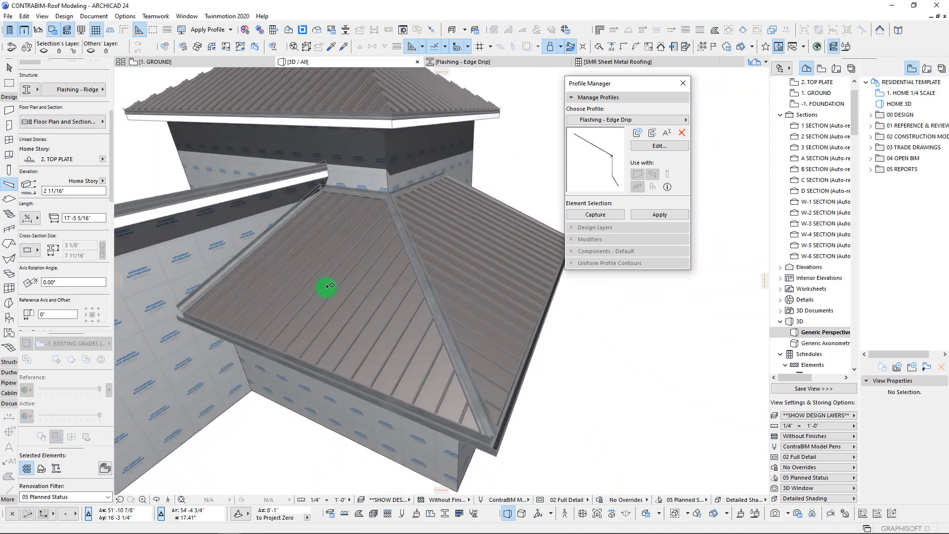
scroll(329, 286, "down", 3)
middle_click_drag(328, 287, 311, 360, "shift")
scroll(326, 288, "down", 4)
scroll(351, 281, "up", 3)
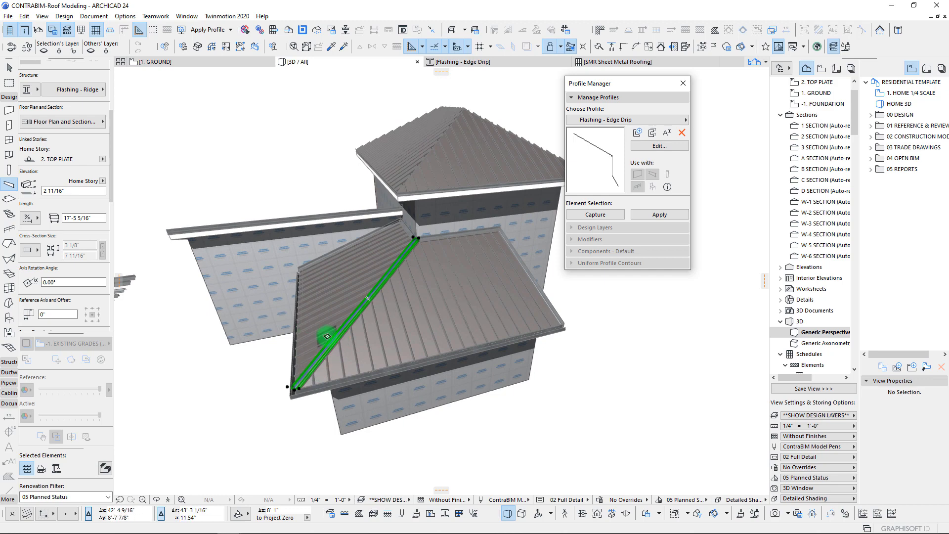
key("Escape")
Pick up the settings of the sample ridge flashing for the Beam tool and check the elevation reference in its default settings
scroll(132, 311, "down", 3)
middle_click_drag(132, 312, 245, 307)
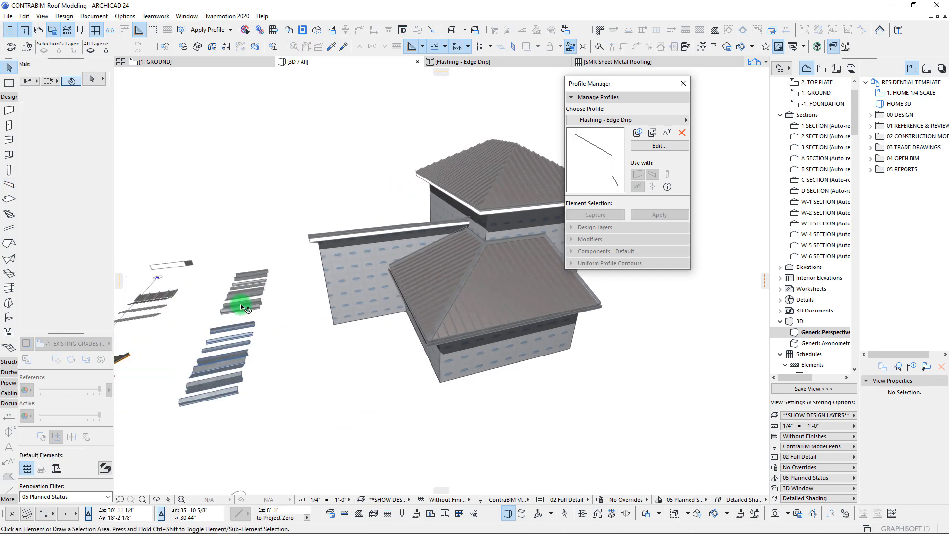
scroll(388, 389, "up", 6)
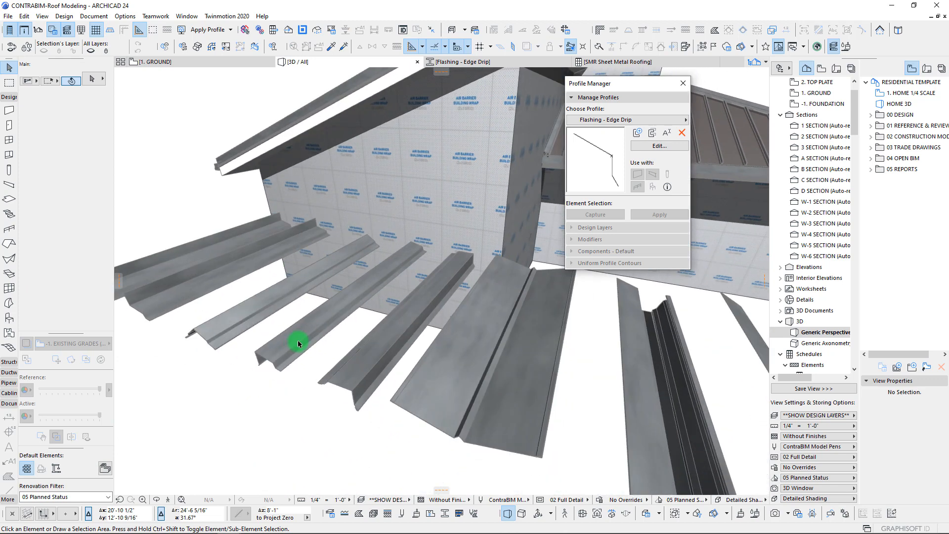
left_click(113, 259, "alt")
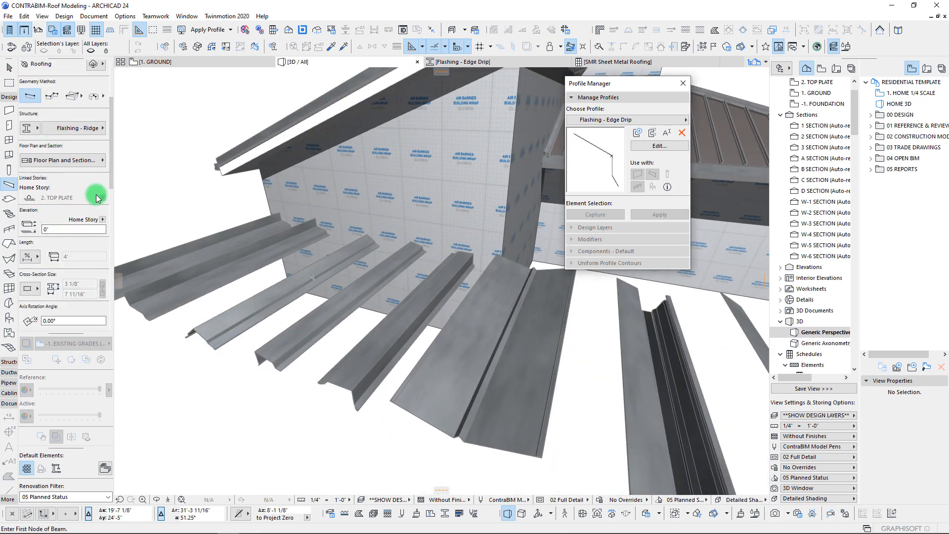
scroll(102, 96, "up", 4)
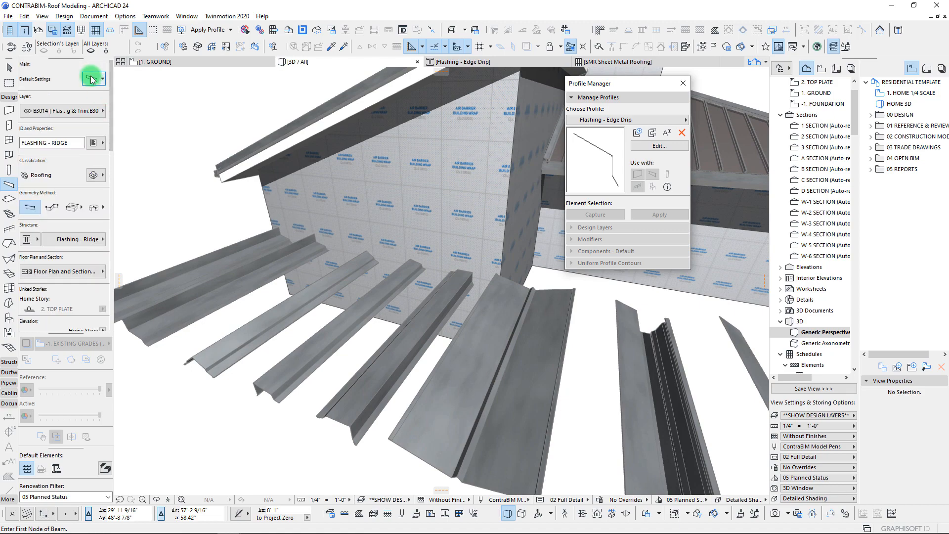
key("ctrl+t")
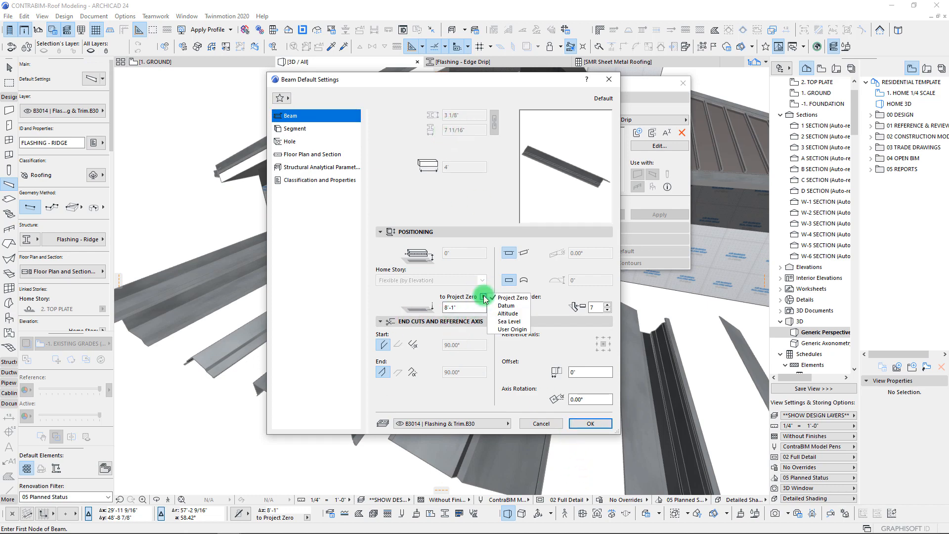
left_click(595, 424)
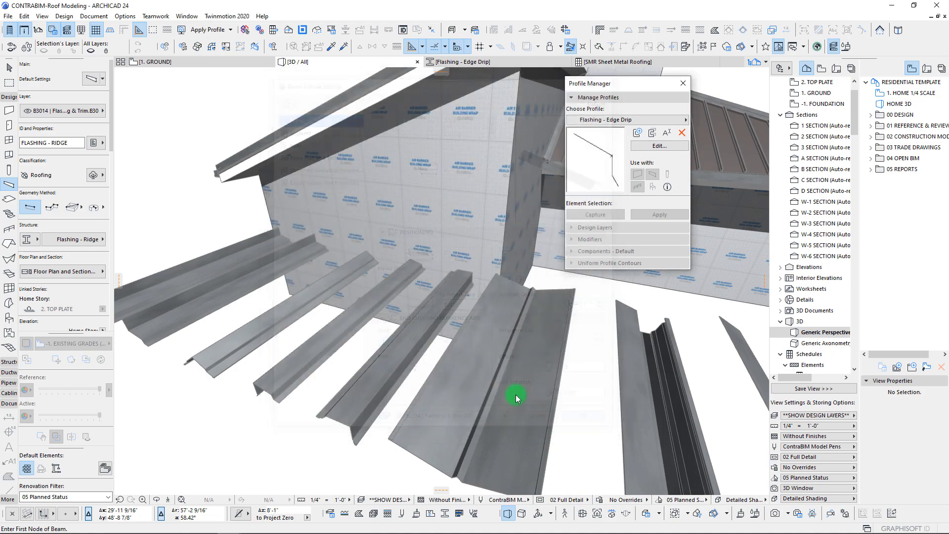
Place ridge flashing beams along the upper roof's horizontal ridge and down one of its hips
middle_click_drag(506, 386, 466, 412, "shift")
scroll(378, 258, "up", 4)
scroll(401, 365, "up", 3)
left_click(464, 402)
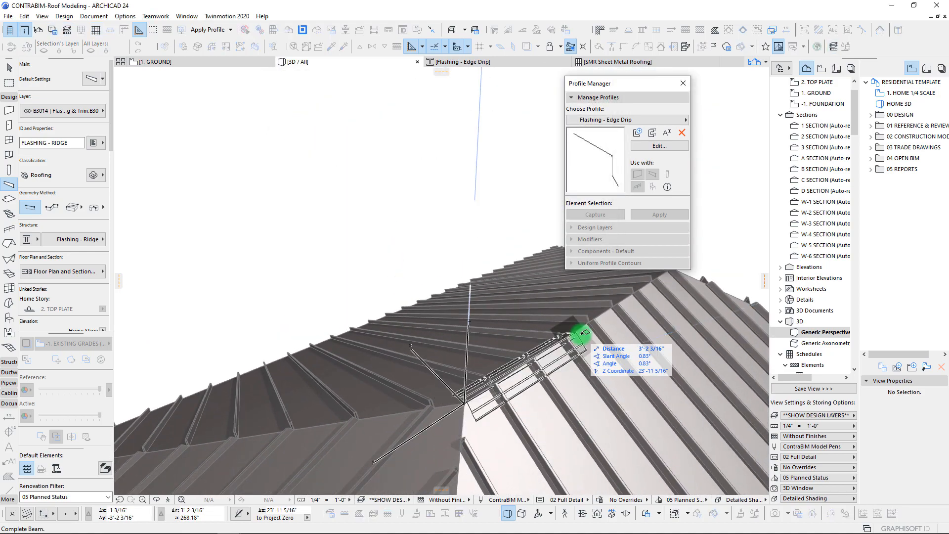
middle_click_drag(568, 328, 381, 297, "shift")
left_click(416, 273)
left_click(478, 313)
left_click(415, 335)
Pull the upper end of the hip flashing back slightly along its slope at the ridge junction
middle_click_drag(357, 300, 320, 298, "shift")
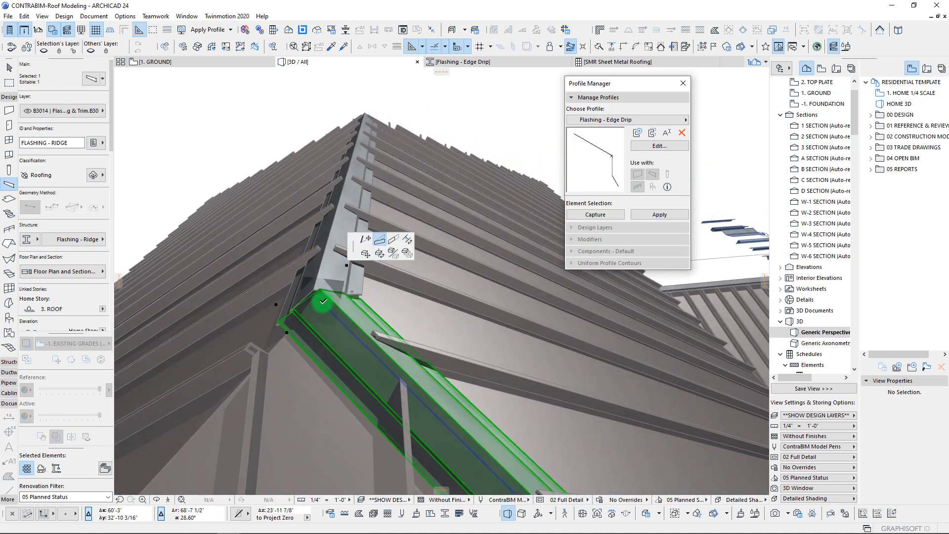
left_click(404, 185)
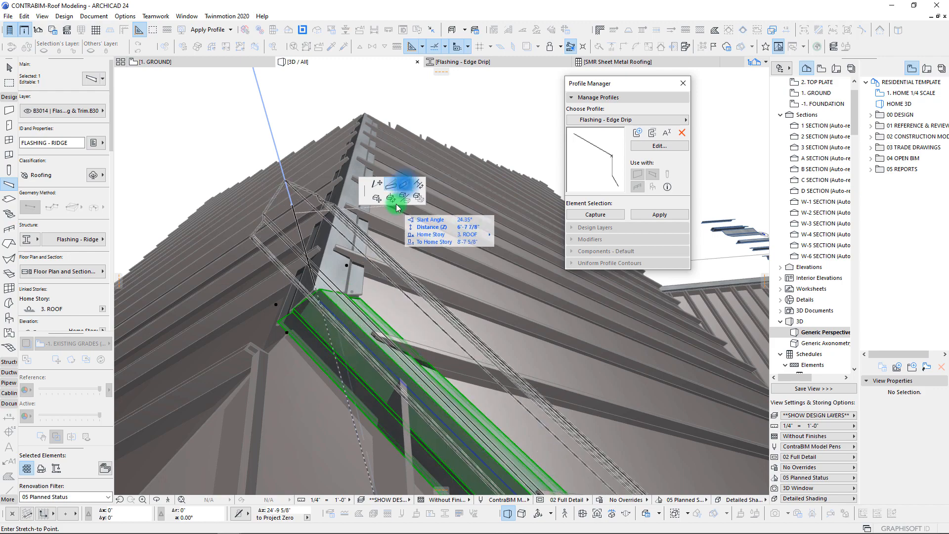
left_click(326, 311)
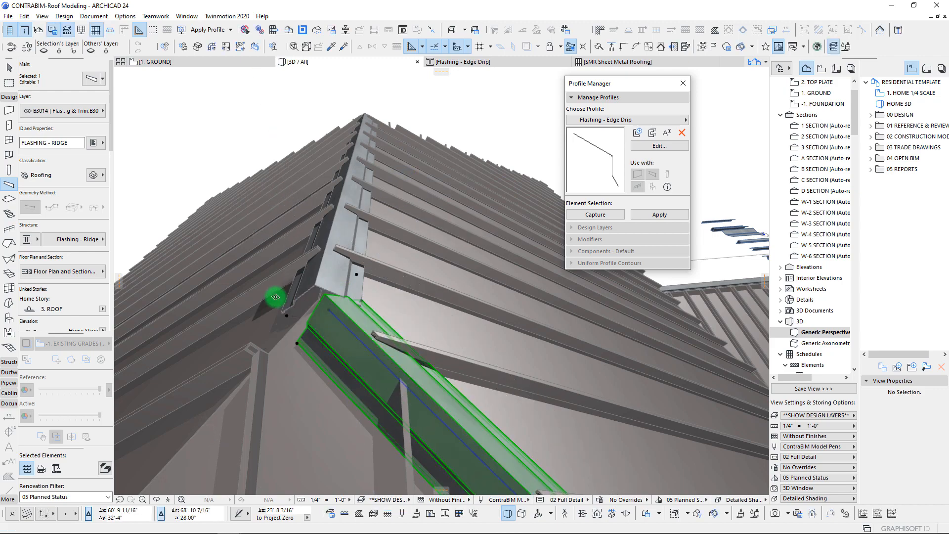
Stretch the end of the horizontal ridge flashing slightly past the hip junction and deselect it
middle_click_drag(277, 298, 513, 383, "shift")
key("Escape")
left_click(519, 449)
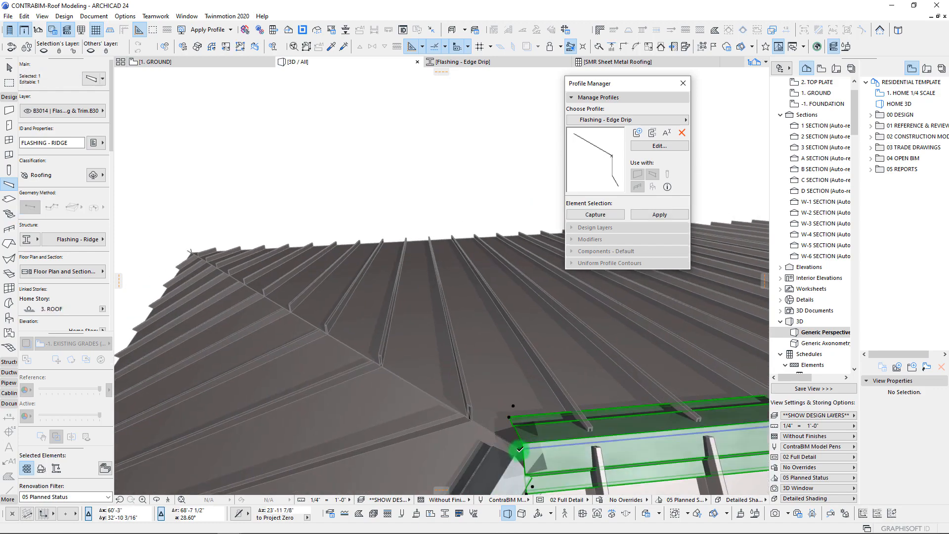
left_click(516, 449)
left_click(489, 450)
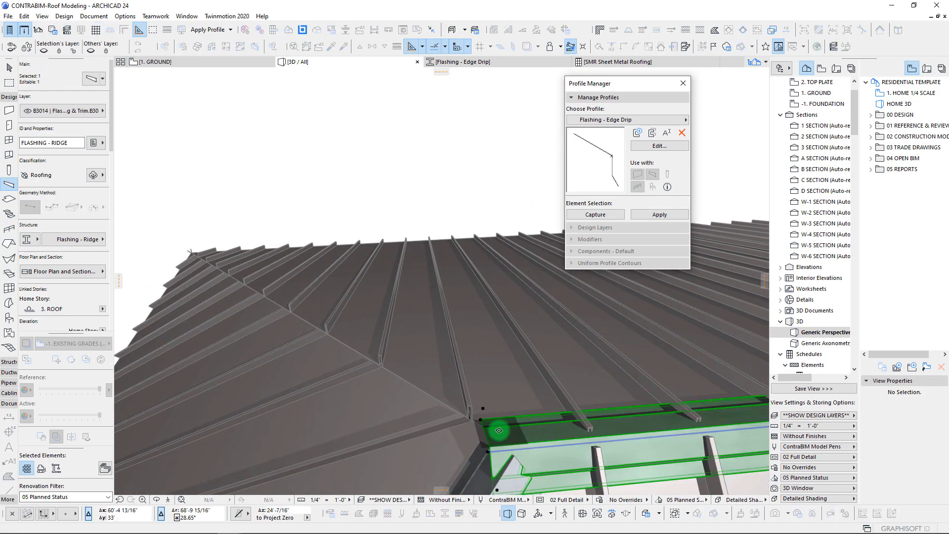
scroll(497, 429, "down", 3)
middle_click_drag(498, 430, 255, 318)
key("Escape")
Mirror a copy of the hip flashing about the centre line of the upper roof's long side onto the opposite hip
left_click(316, 326)
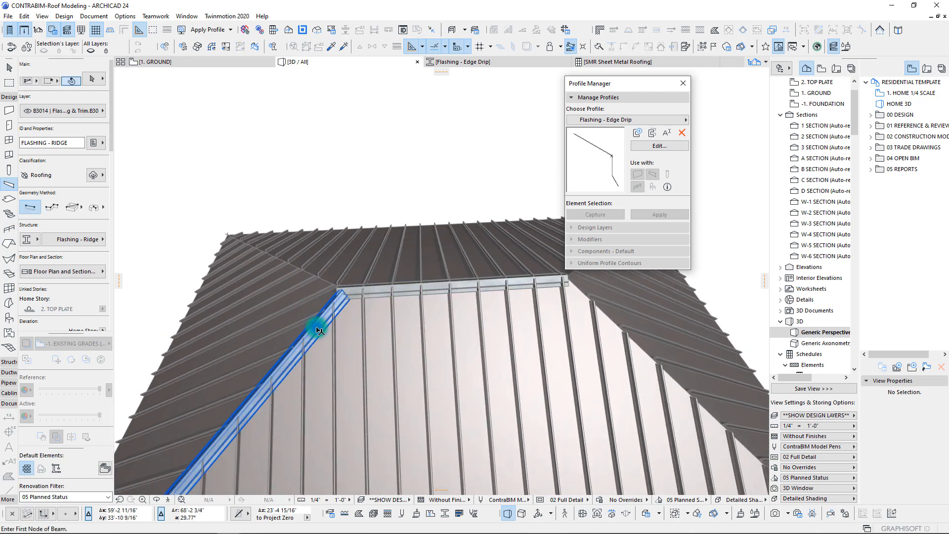
scroll(367, 334, "down", 3)
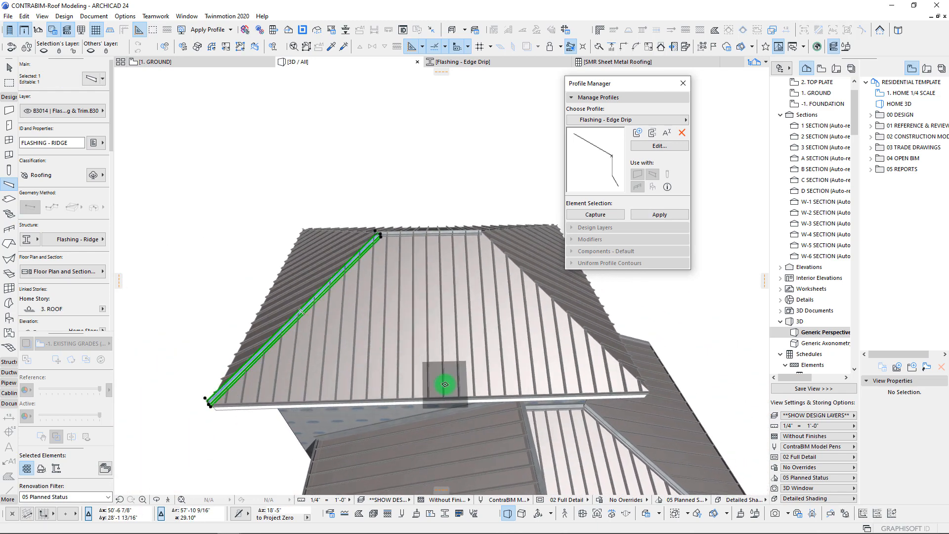
key("ctrl+shift+m")
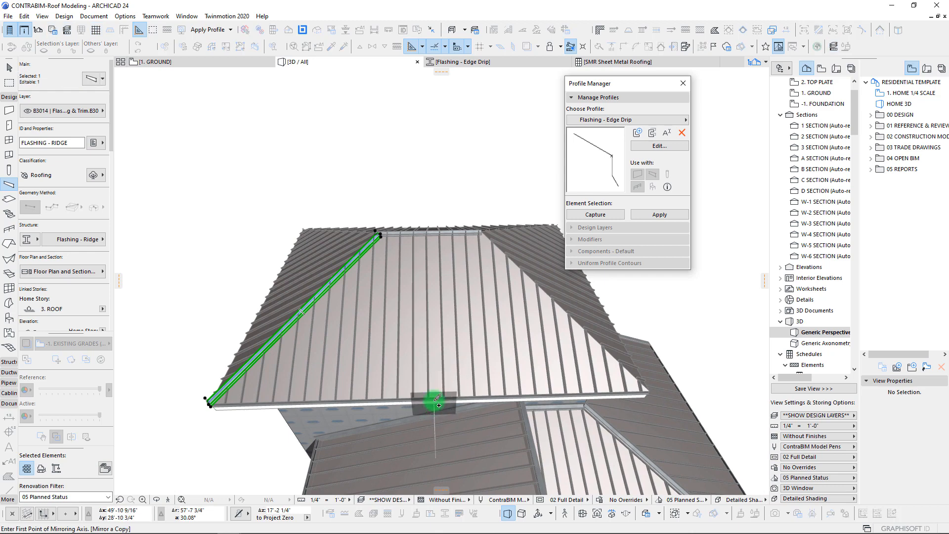
left_click(433, 397)
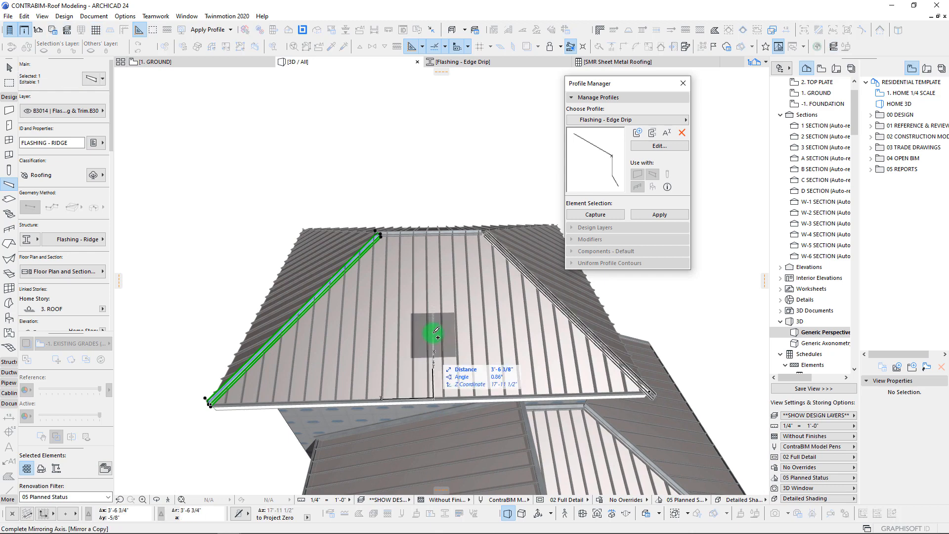
left_click(427, 324)
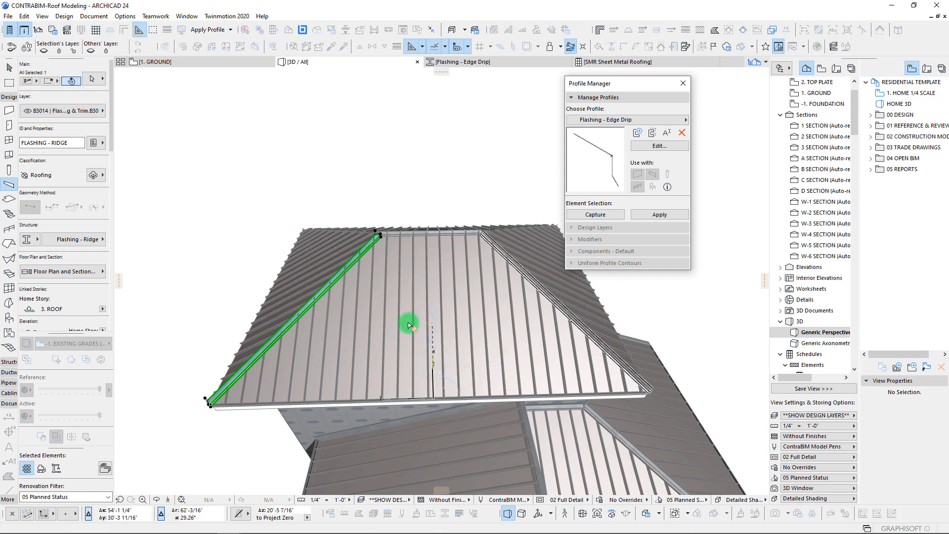
Mirror copies of both hip flashings about the centre line of the roof's hip end onto the two remaining hips
left_click(339, 280, "shift")
middle_click_drag(431, 284, 431, 284, "shift")
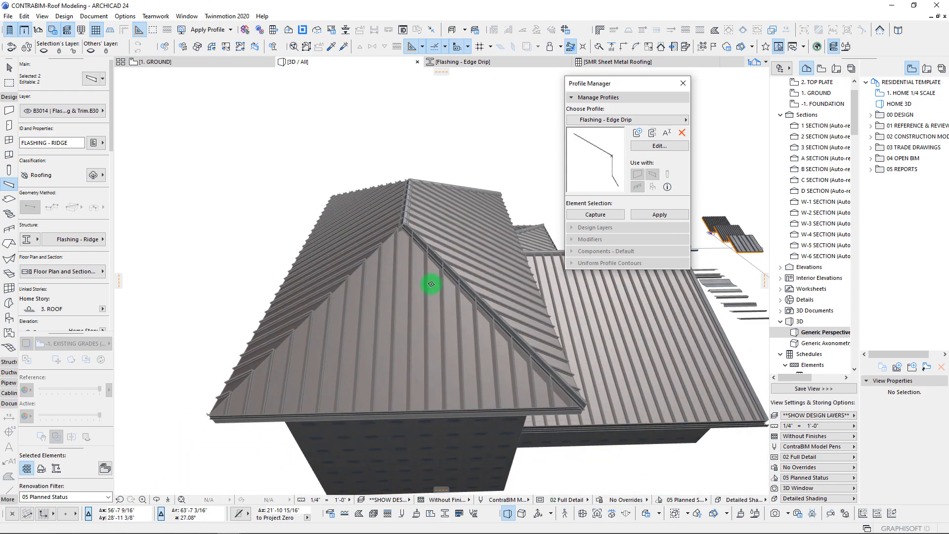
key("ctrl+shift+m")
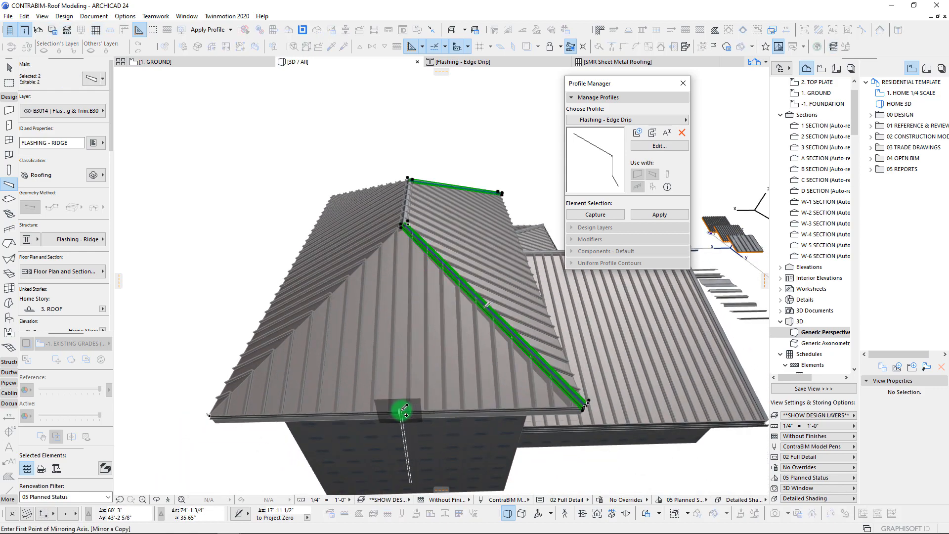
left_click(404, 410)
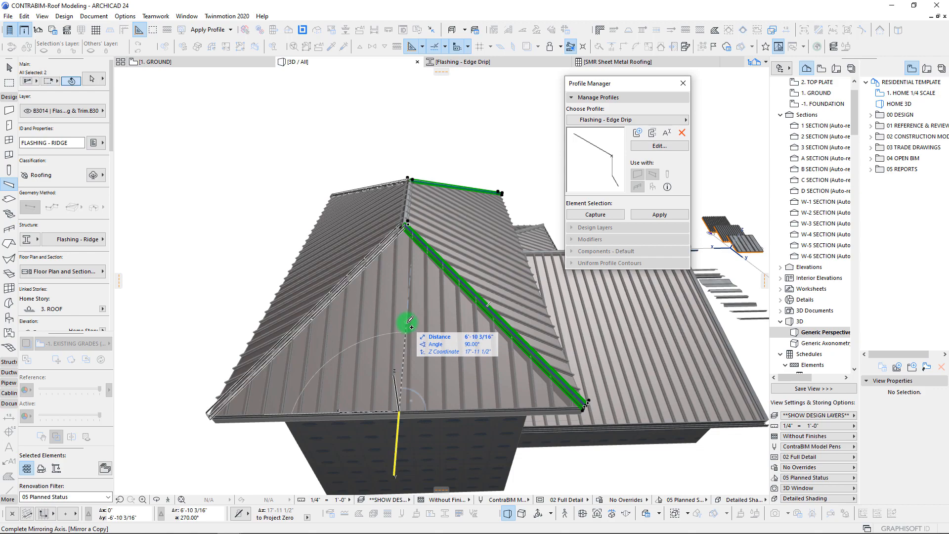
left_click(402, 324)
Select all five ridge and hip flashings of the upper roof and raise them vertically about 1 3/4"
middle_click_drag(435, 324, 221, 319, "shift")
left_click(461, 356, "shift")
left_click(276, 339)
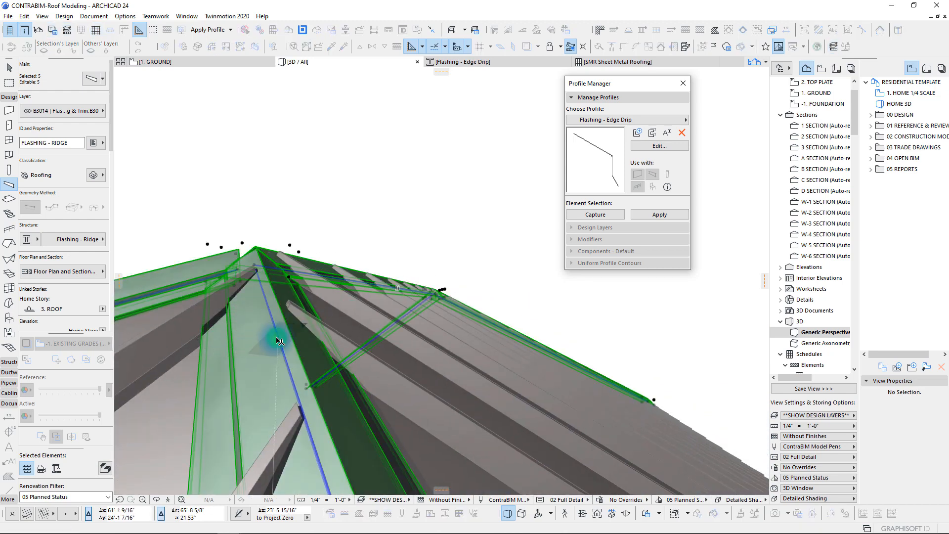
left_click(278, 326)
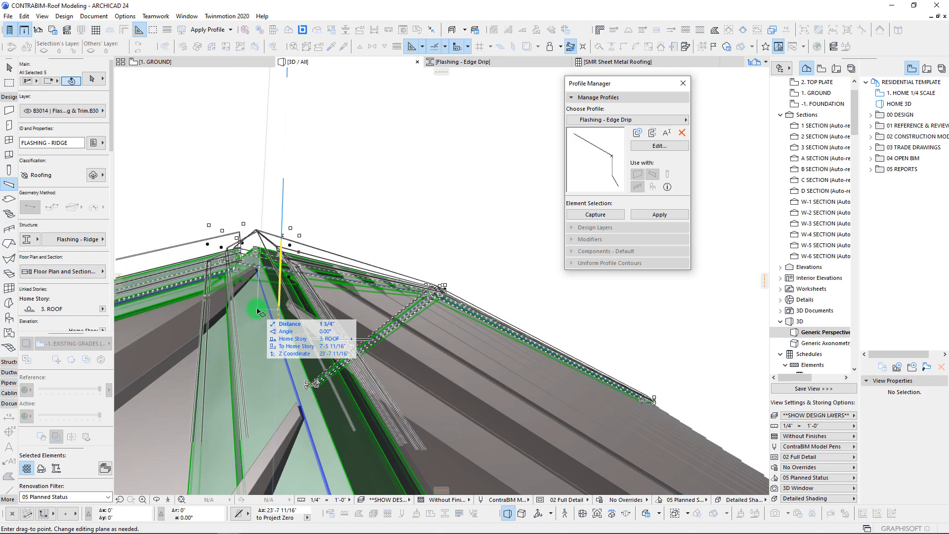
left_click(257, 307)
Stretch the horizontal ridge flashing to the hip junction, about 8'-4 1/4" long, and raise it slightly over the hip flashings
middle_click_drag(267, 328, 342, 397, "shift")
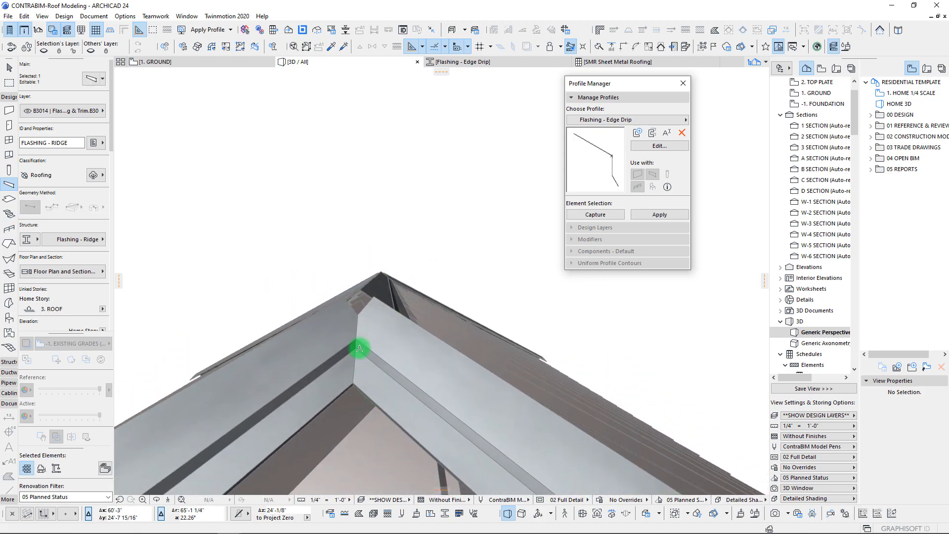
middle_click_drag(359, 349, 375, 322, "shift")
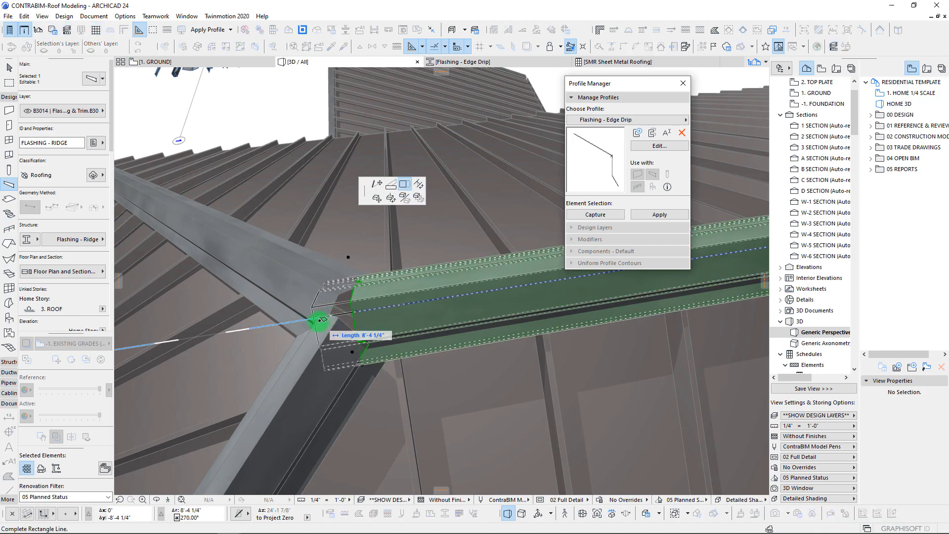
left_click(476, 373)
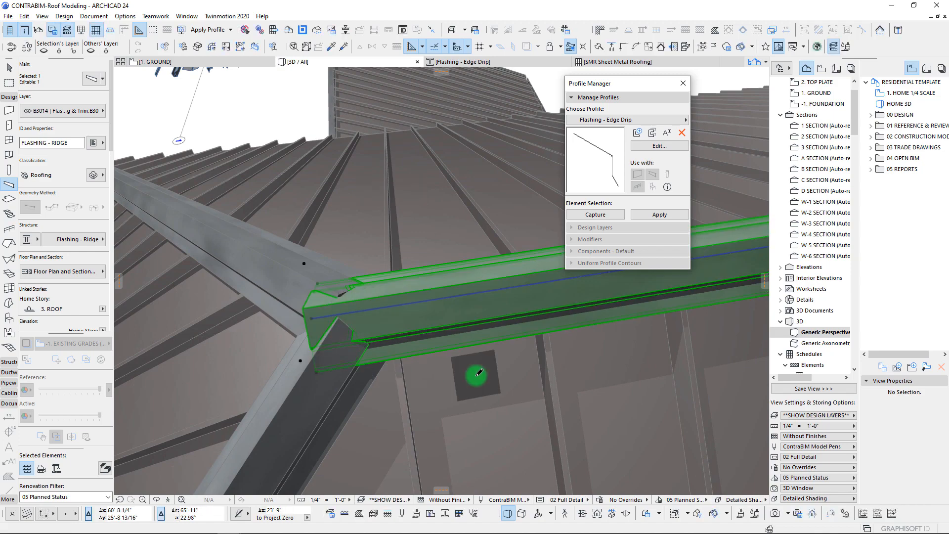
middle_click_drag(478, 322, 456, 370, "shift")
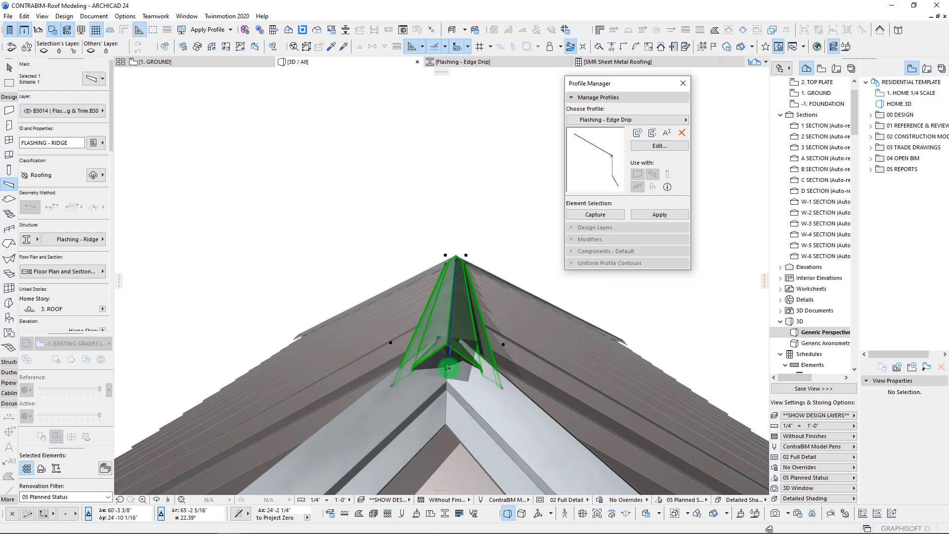
key("ctrl+d")
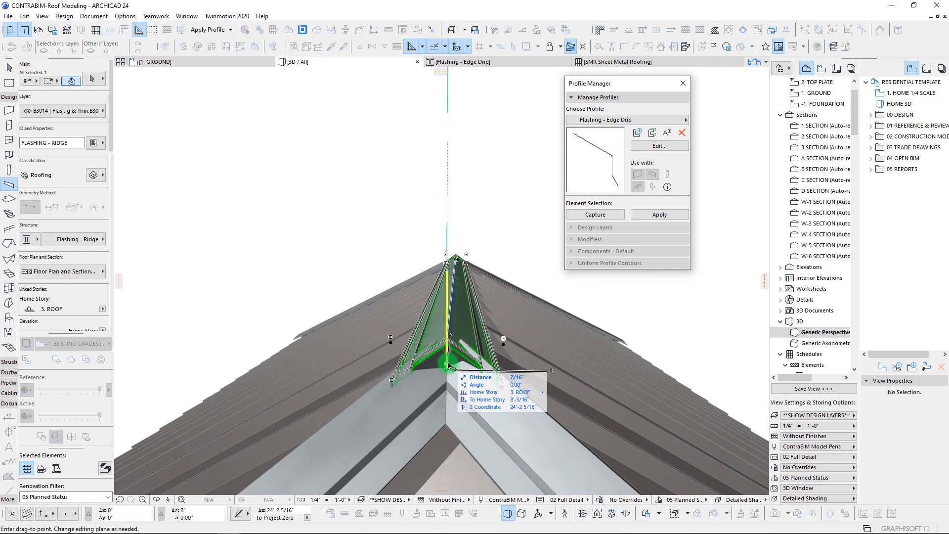
left_click(447, 362)
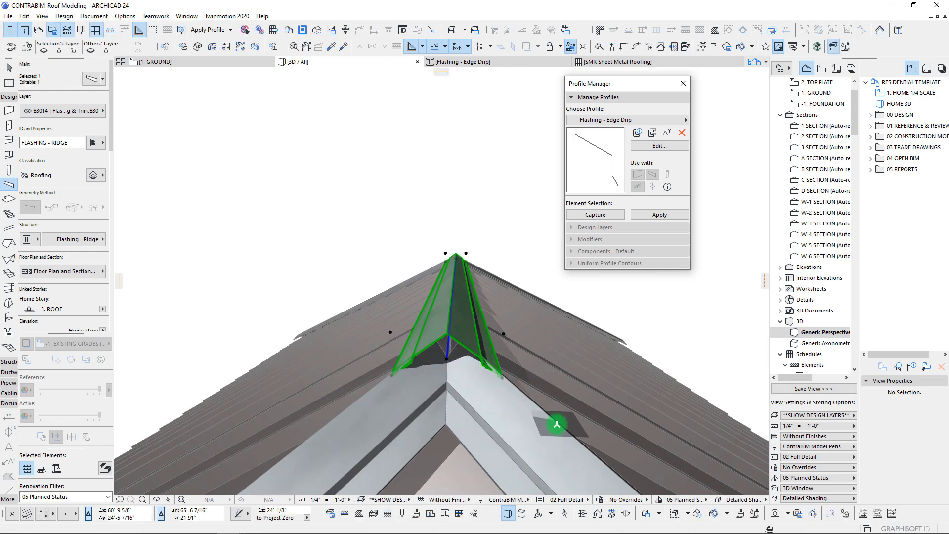
Stretch the ridge flashing's other end to about 8'-5 1/4" overall, fit its opposite end to the hip flashings, and deselect it
mouse_move(559, 424)
middle_mouse_down("shift")
mouse_move(332, 363)
mouse_move(424, 402)
middle_mouse_up("shift")
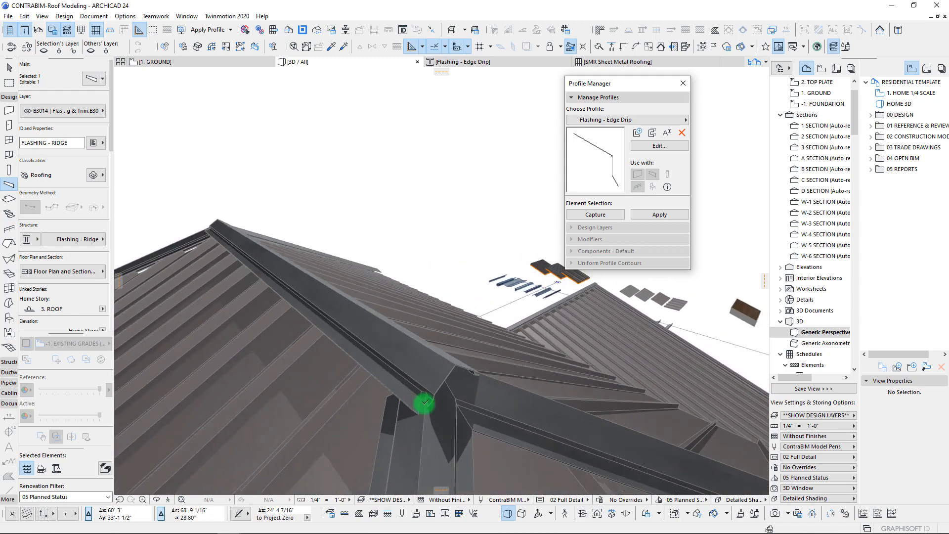
left_click(457, 383)
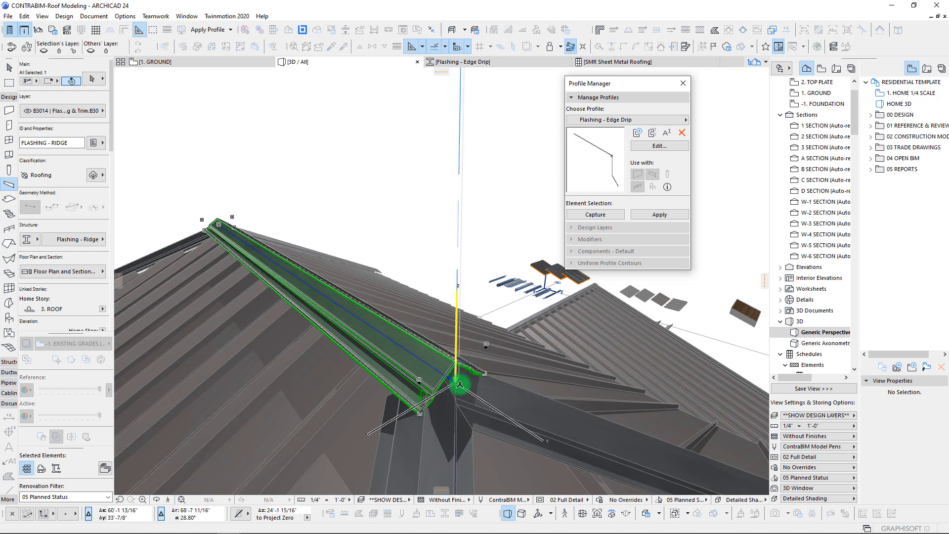
key("Escape")
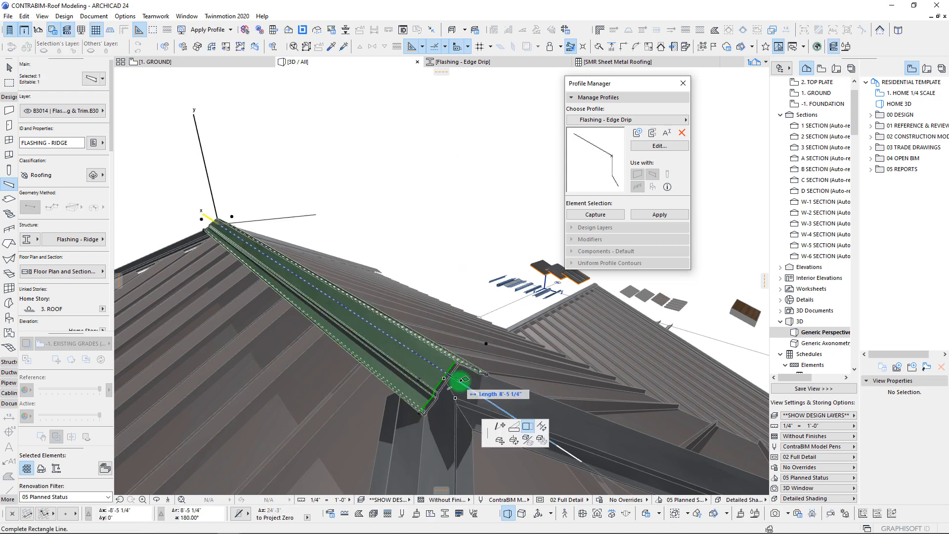
left_click(459, 384)
middle_click_drag(260, 390, 353, 358, "shift")
left_click(354, 350)
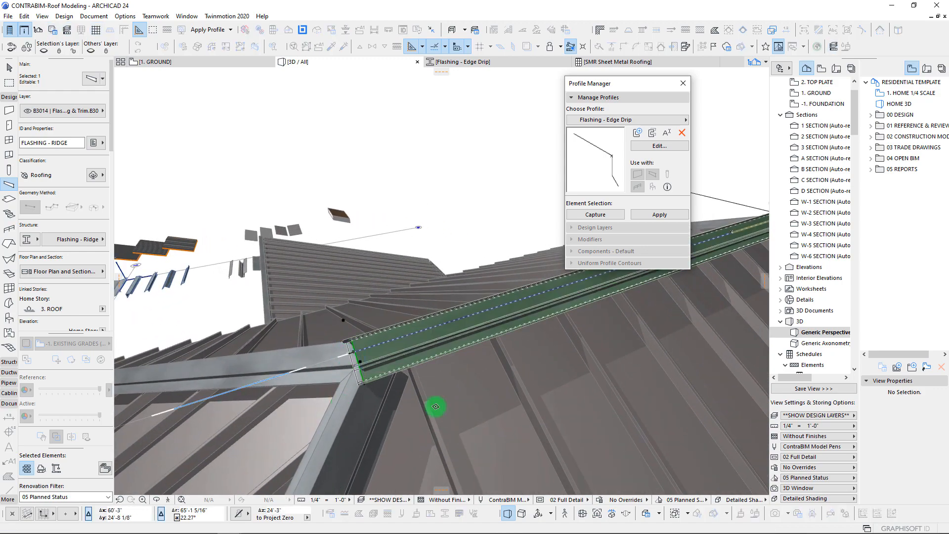
scroll(435, 364, "down", 10)
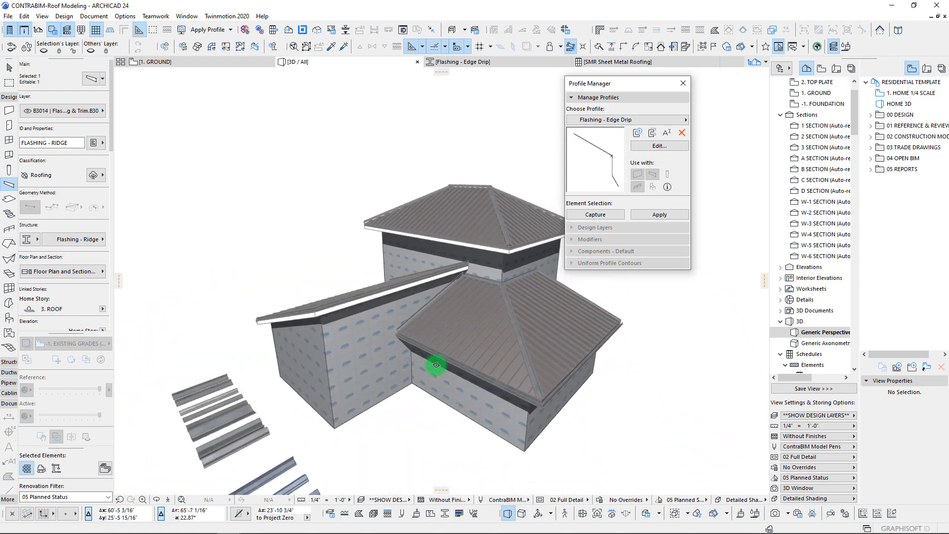
middle_click_drag(436, 364, 504, 357, "shift")
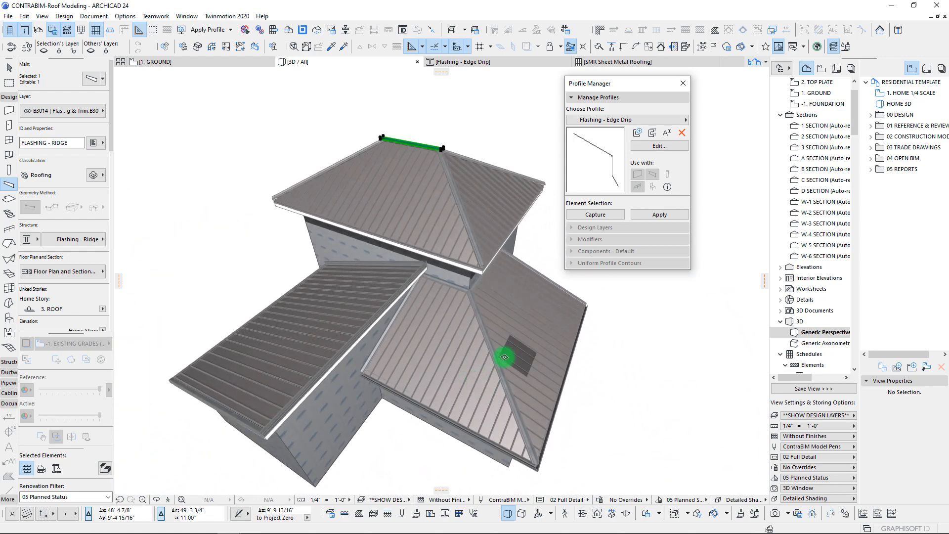
key("Escape")
key("Escape")
middle_click_drag(456, 316, 425, 291, "shift")
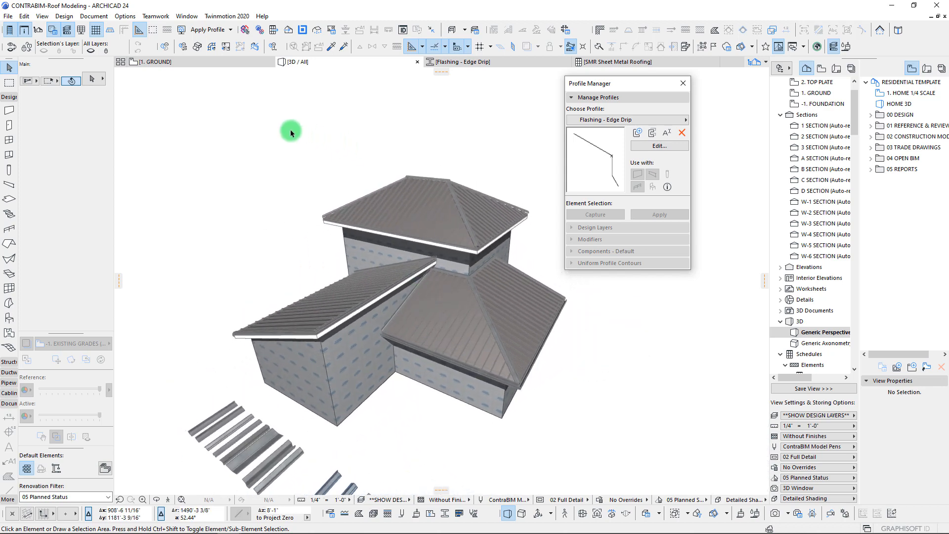
Isolate the building's walls, roofs and flashings in the 3D view, leaving out the loose profile samples, and clear the selection
left_click_drag(320, 310, 612, 434)
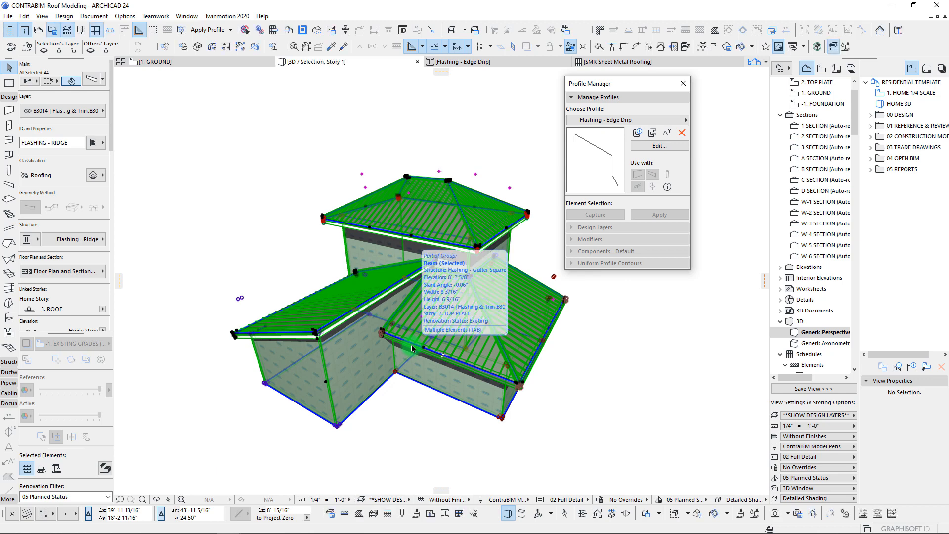
key("F5")
key("Escape")
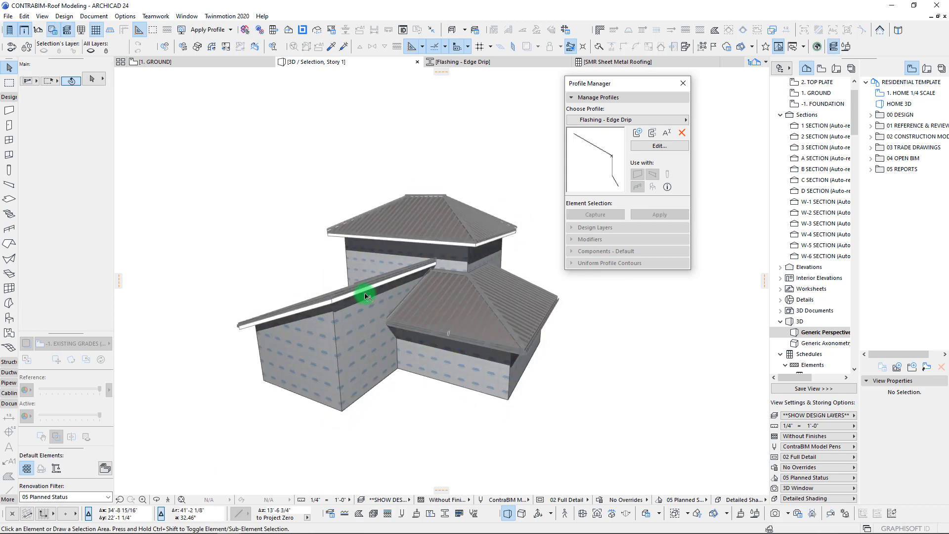
middle_click_drag(395, 293, 435, 321, "shift")
left_click(408, 320)
left_click(360, 303, "shift")
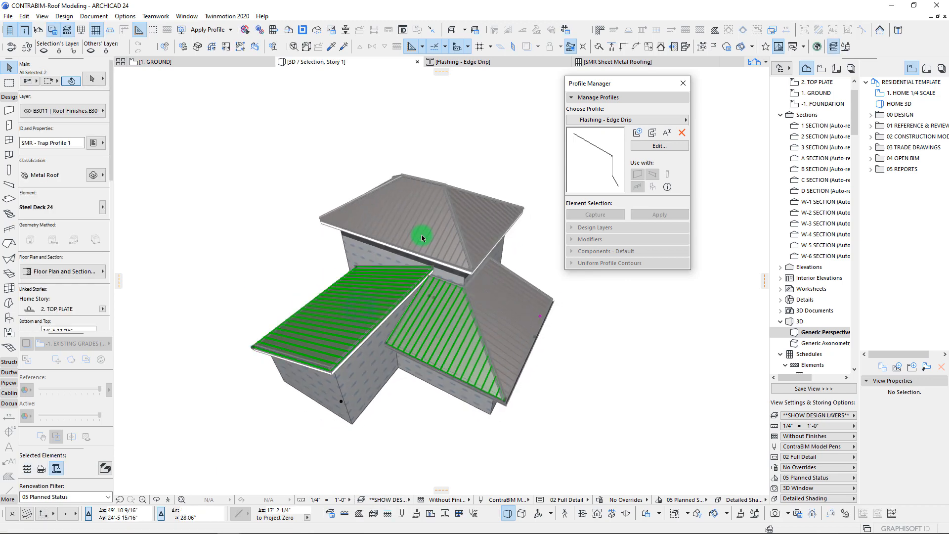
left_click(421, 235, "shift")
key("Escape")
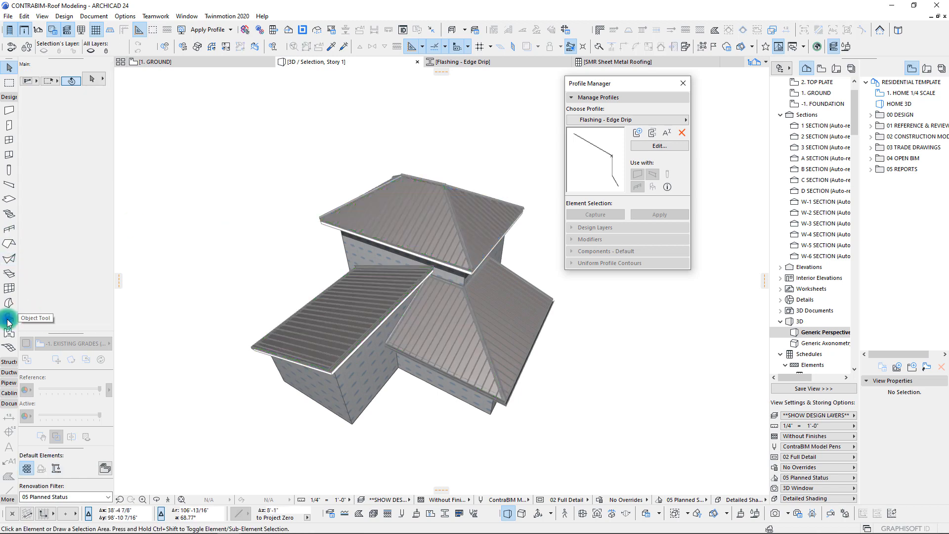
Select all metal roof panel objects, turn on their 09 91 00 paint surface override, and deselect them
left_click(8, 319)
key("ctrl+a")
middle_click_drag(452, 326, 465, 306, "shift")
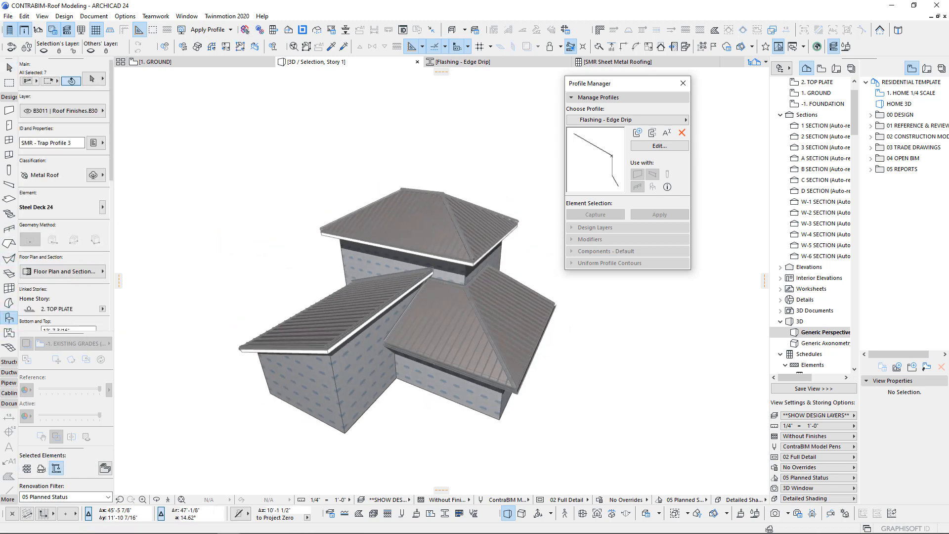
scroll(75, 254, "down", 5)
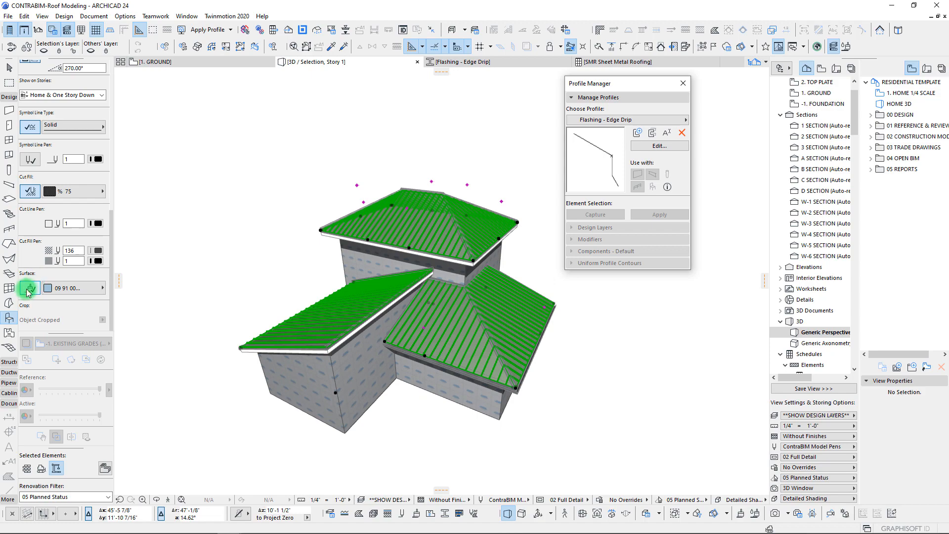
scroll(354, 332, "up", 10)
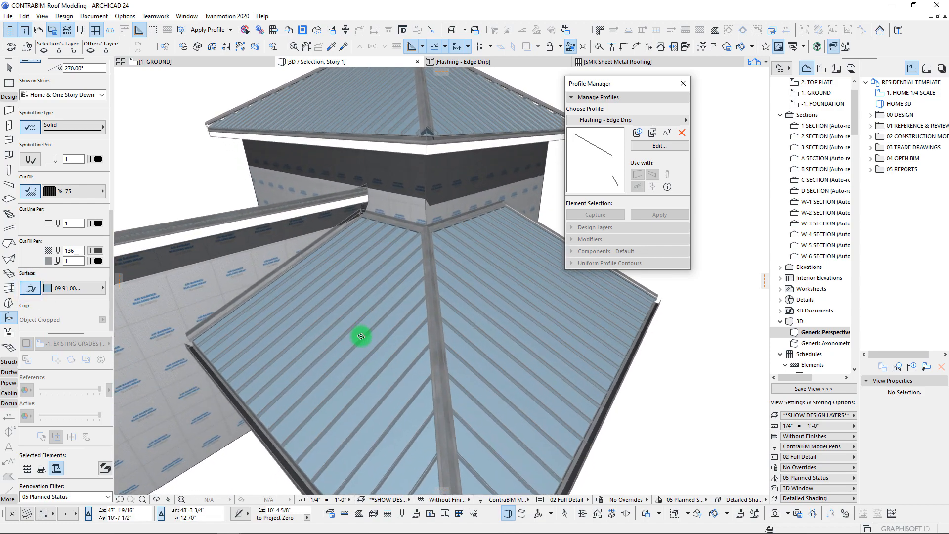
scroll(321, 189, "down", 10)
key("Escape")
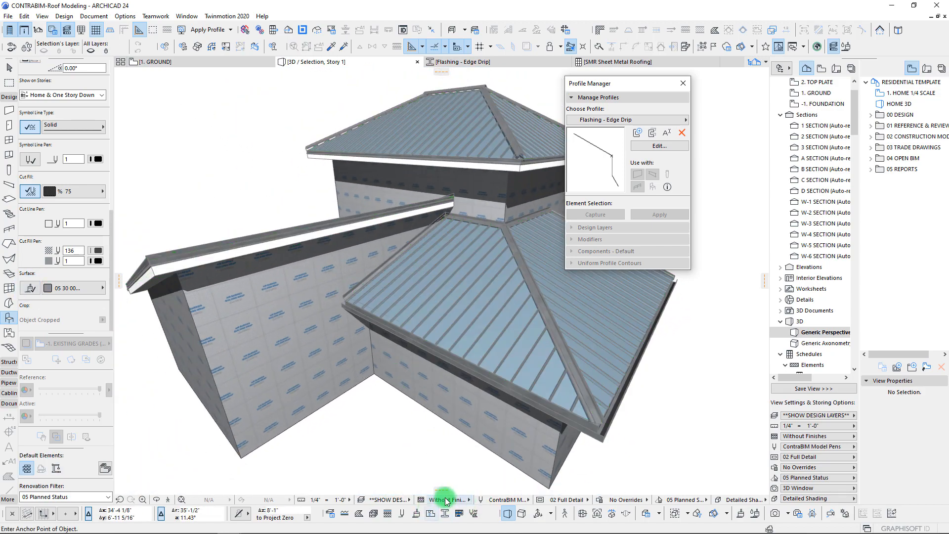
Set the partial structure display to Entire Model so the building shows with its finishes
left_click(496, 461)
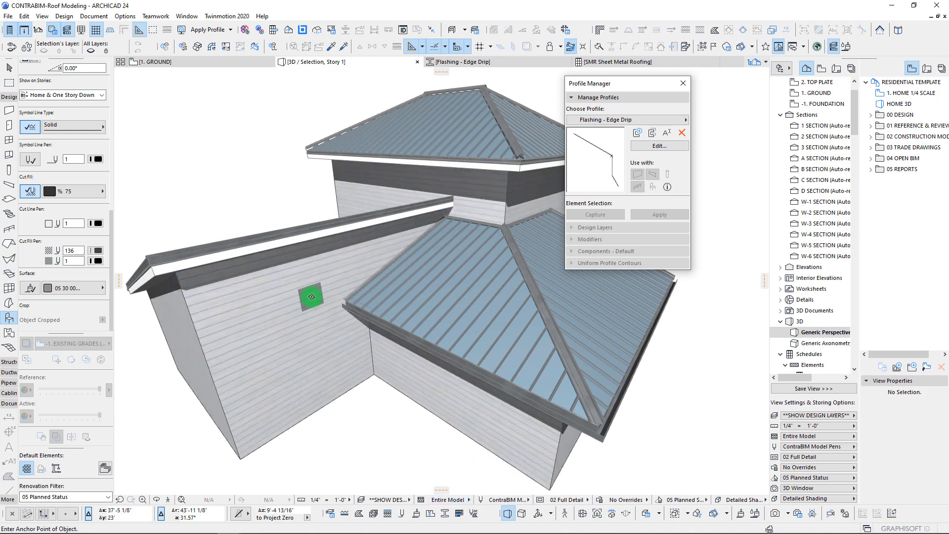
scroll(311, 292, "down", 5)
scroll(309, 295, "up", 10)
middle_click_drag(310, 295, 311, 296, "shift")
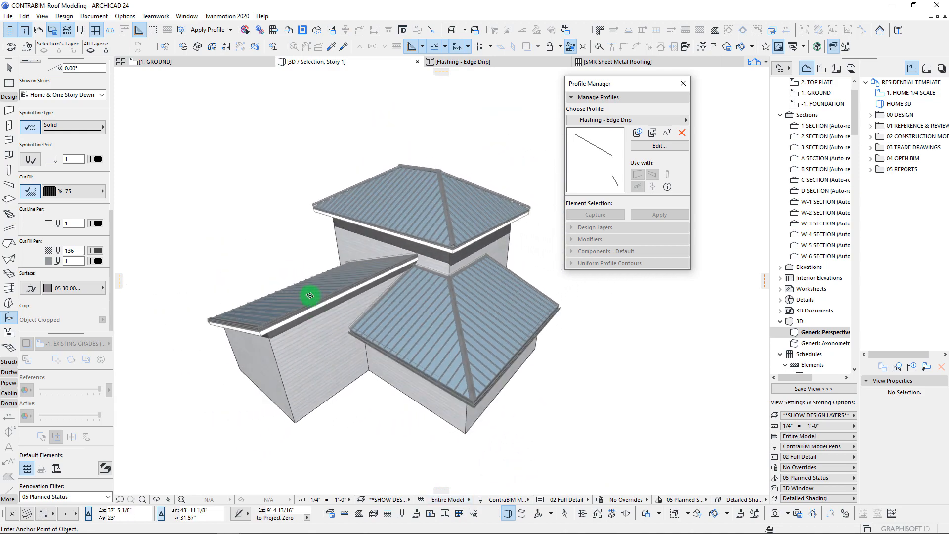
Select all flashing beams and turn on their surface overrides
left_click(13, 189)
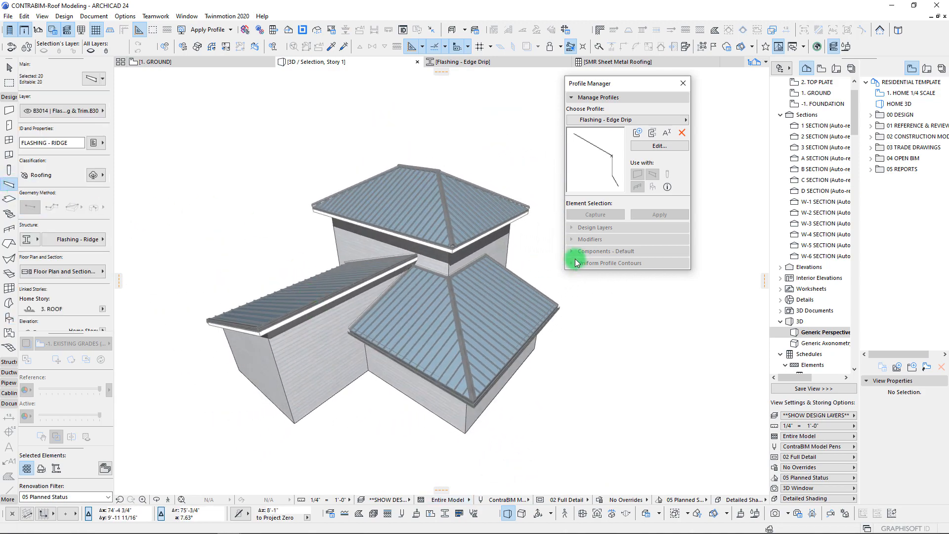
key("ctrl+a")
middle_click_drag(442, 304, 442, 280, "shift")
scroll(67, 229, "down", 10)
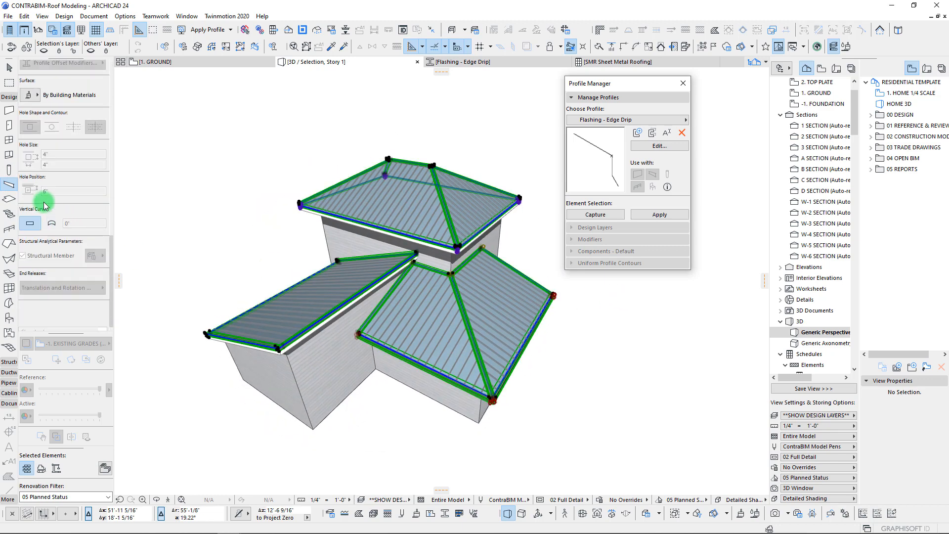
scroll(85, 279, "up", 3)
left_click(30, 244)
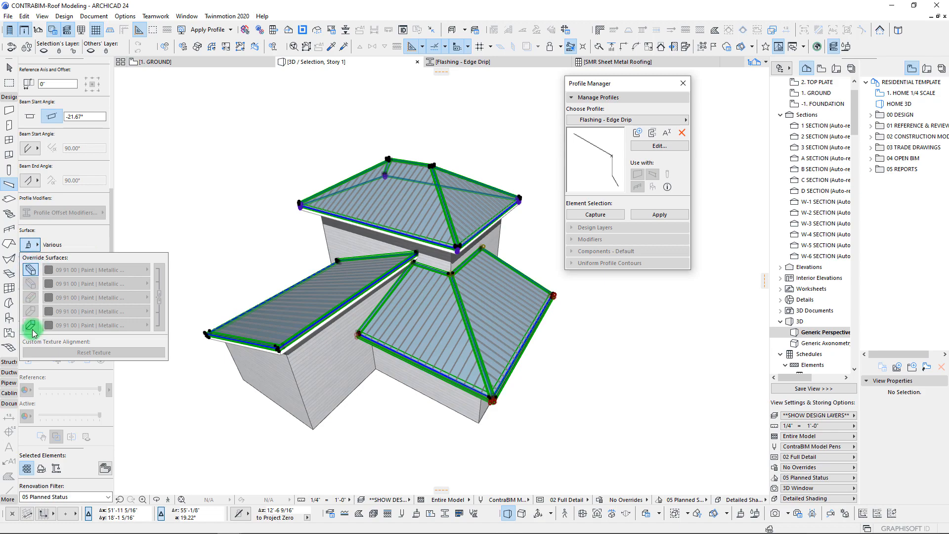
Try the Paint Blue Cobalt and Paint Black Anthracite surfaces on all selected flashings
left_click(118, 270)
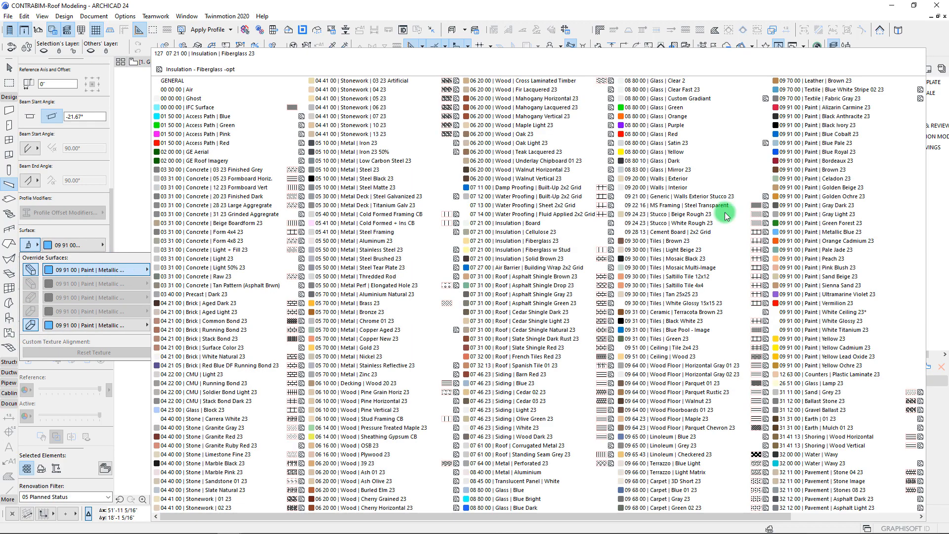
left_click(787, 138)
middle_click_drag(500, 263, 138, 262, "shift")
left_click(139, 270)
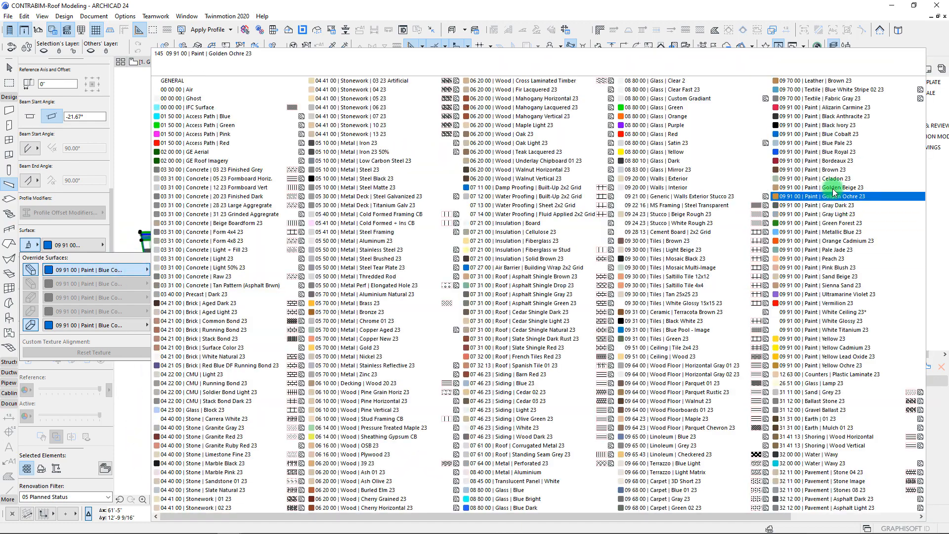
left_click(824, 117)
scroll(486, 221, "down", 3)
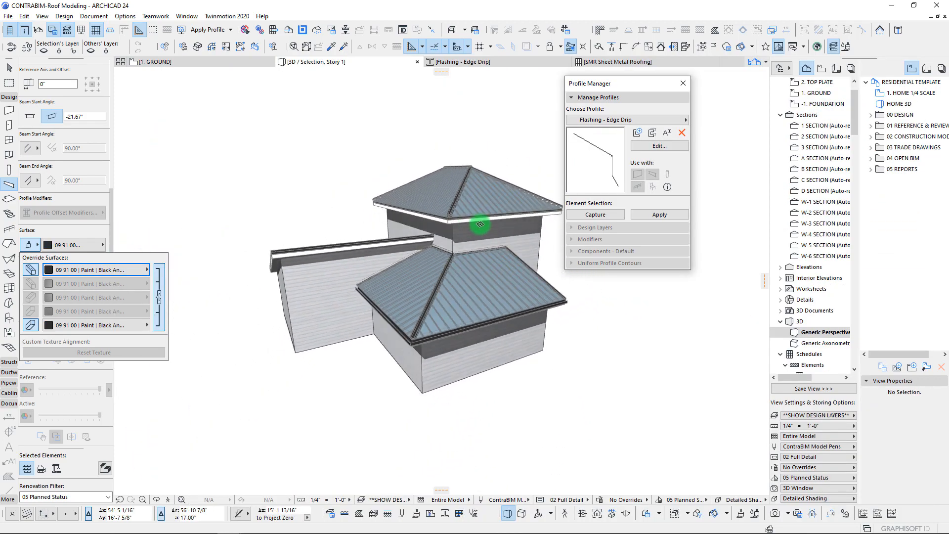
middle_click_drag(480, 226, 106, 265, "shift")
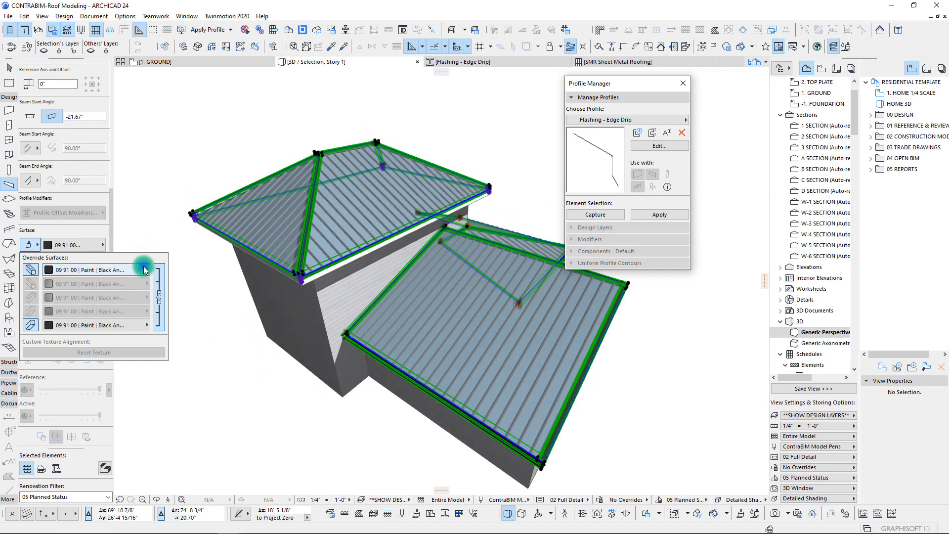
Try the Metal Deck Steel Galvanized 23 surface on all selected flashings
left_click(147, 269)
left_click(404, 196)
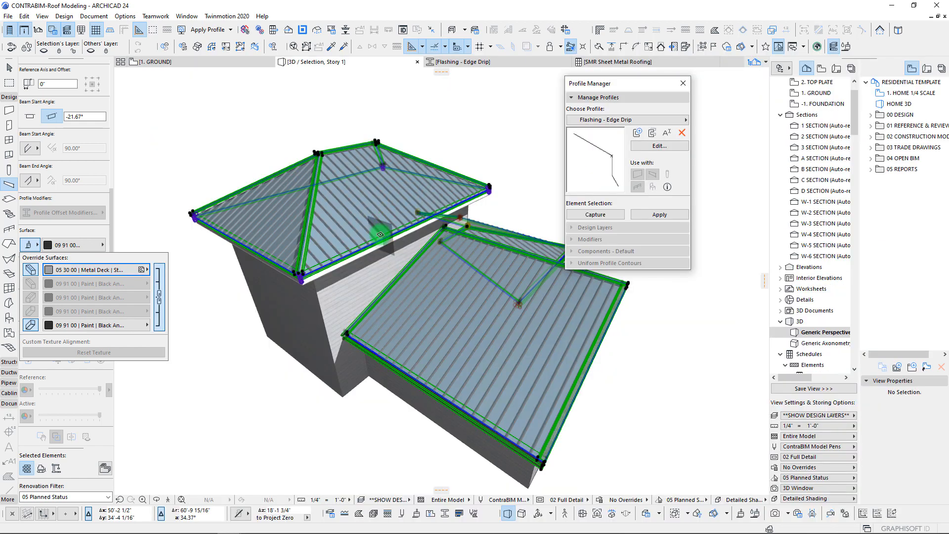
middle_click_drag(377, 235, 376, 236, "shift")
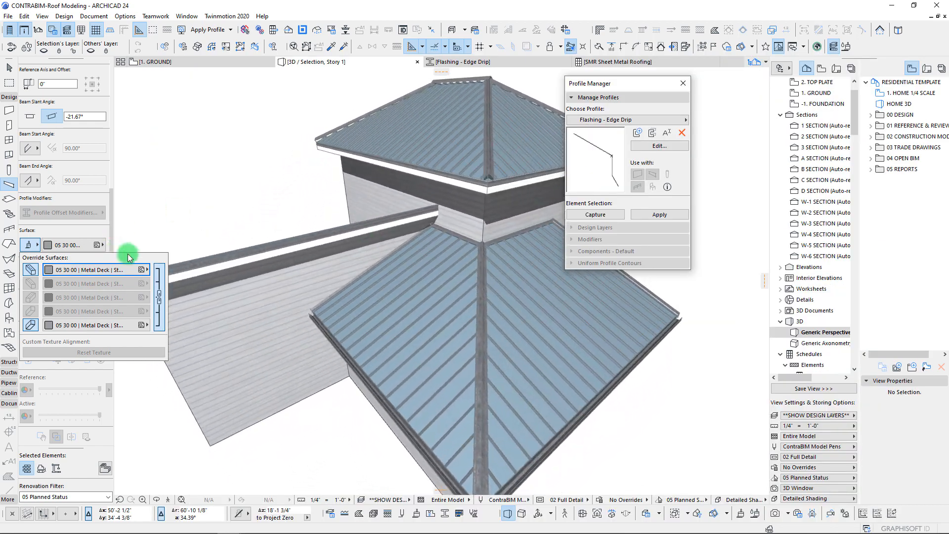
Override the surfaces of all selected flashings with Metal Deck Titanium Galv 23 and deselect them
left_click(133, 270)
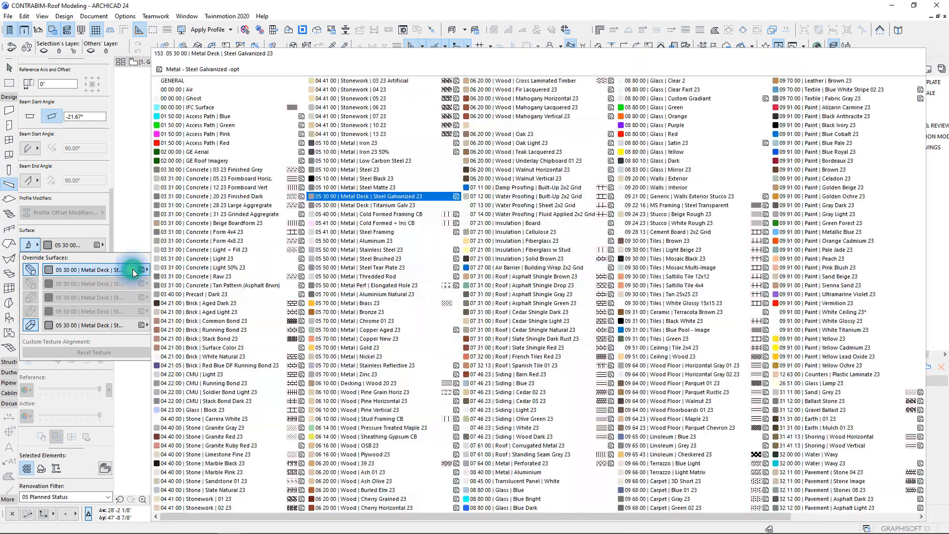
left_click(399, 210)
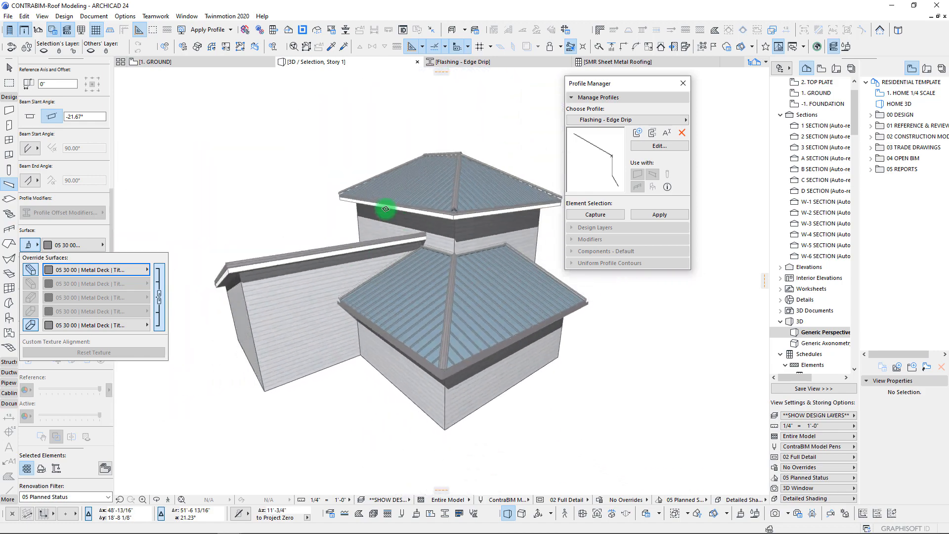
middle_click_drag(386, 209, 217, 294, "shift")
key("Escape")
key("Escape")
key("Escape")
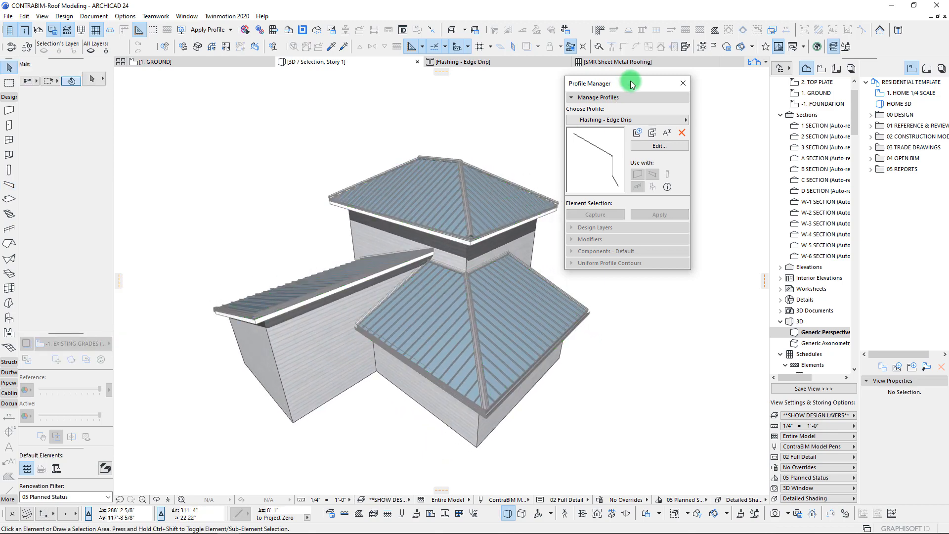
Close the Profile Manager
left_click_drag(631, 85, 667, 106)
left_click(715, 106)
middle_click_drag(447, 282, 467, 261, "shift")
scroll(467, 262, "up", 2)
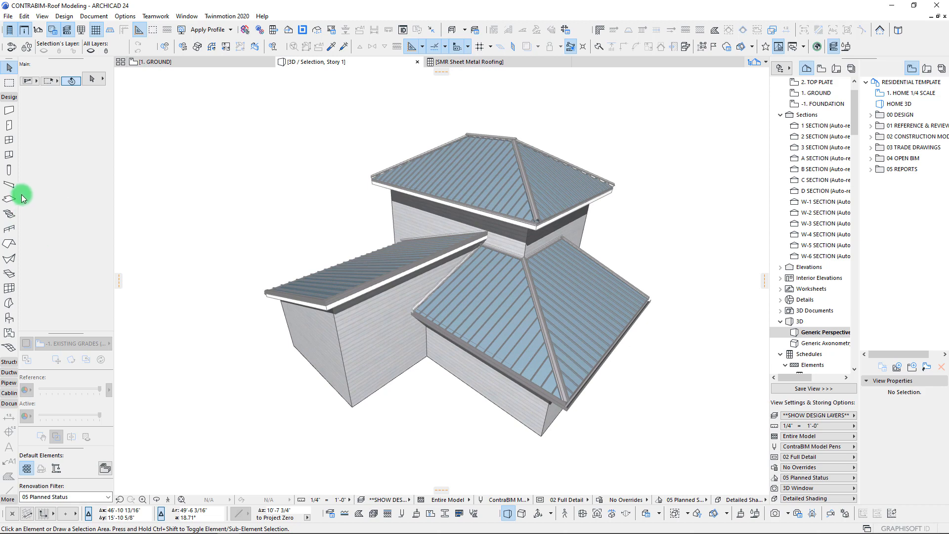
Select all flashing beams and open the scheme settings of the SMR Sheet Metal Roofing schedule
left_click(9, 187)
key("ctrl+a")
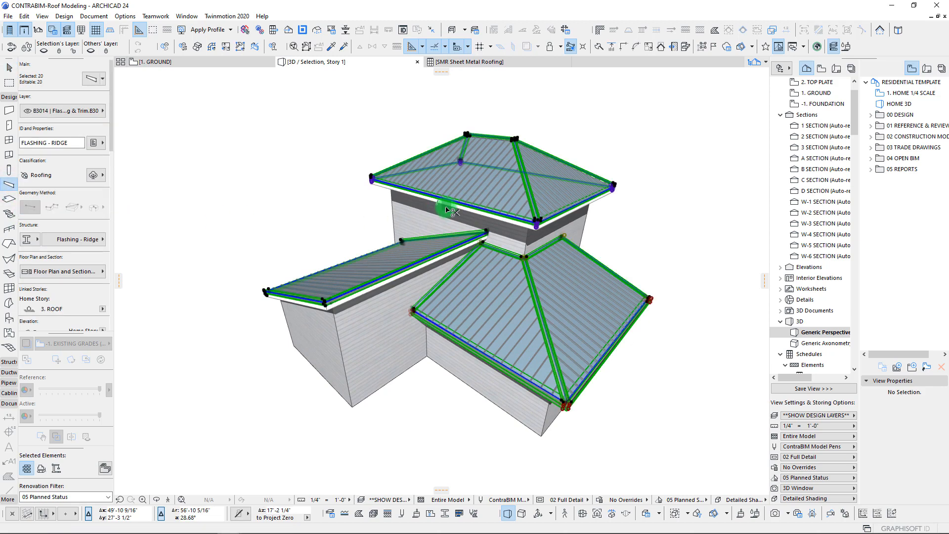
right_click(485, 68)
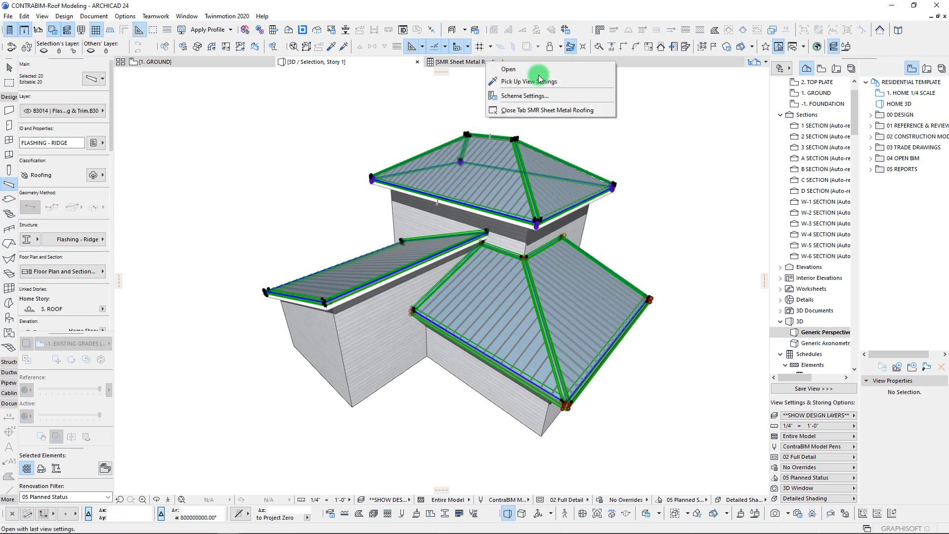
left_click(542, 95)
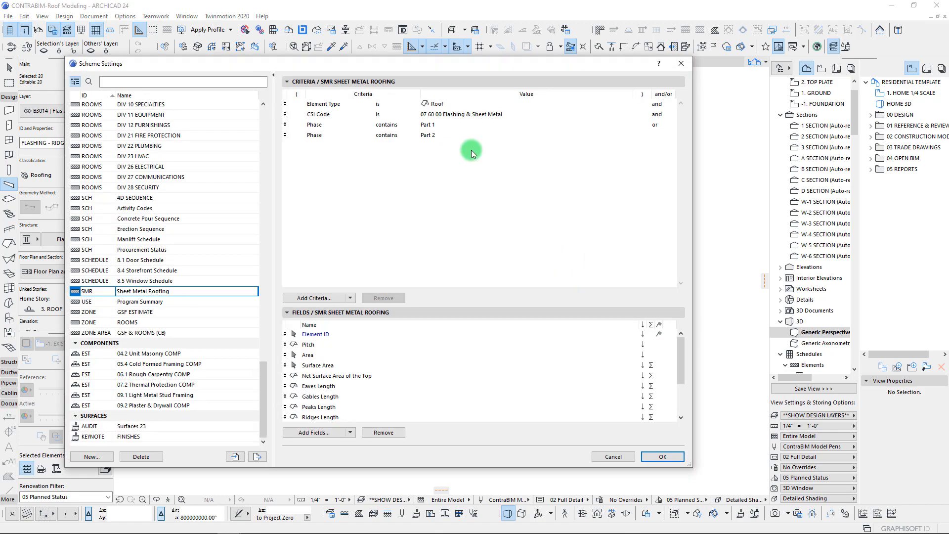
Add a schedule criterion requiring the Phase property to contain Part 3
left_click(442, 126)
left_click(441, 137)
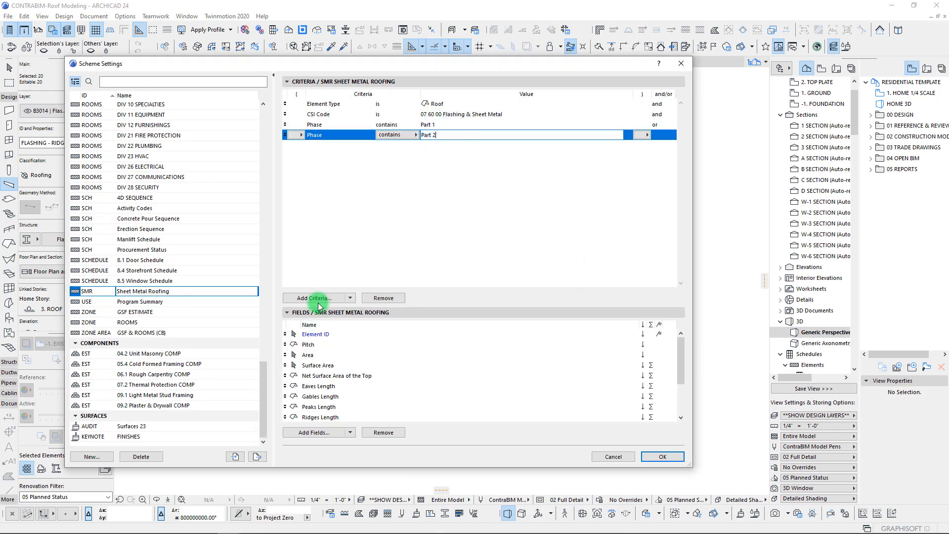
left_click(321, 299)
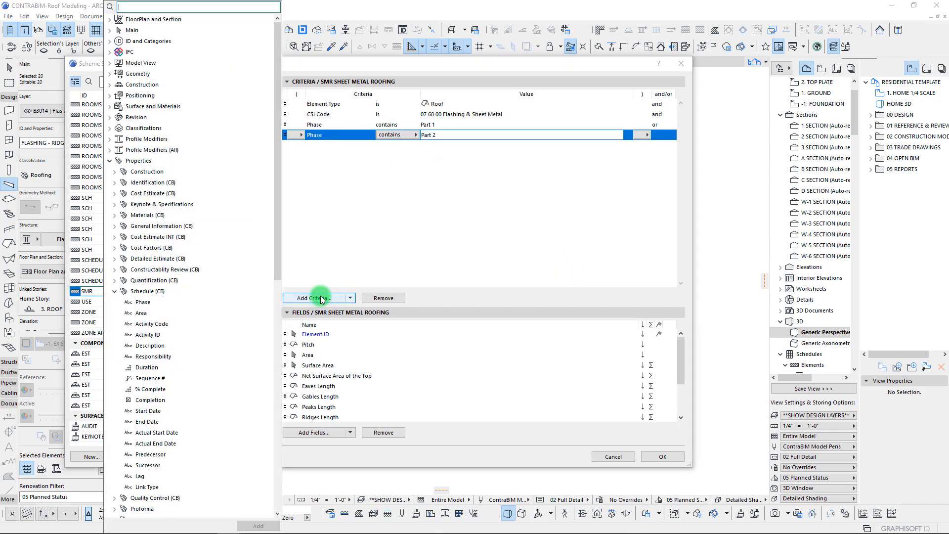
double_click(143, 302)
left_click(433, 144)
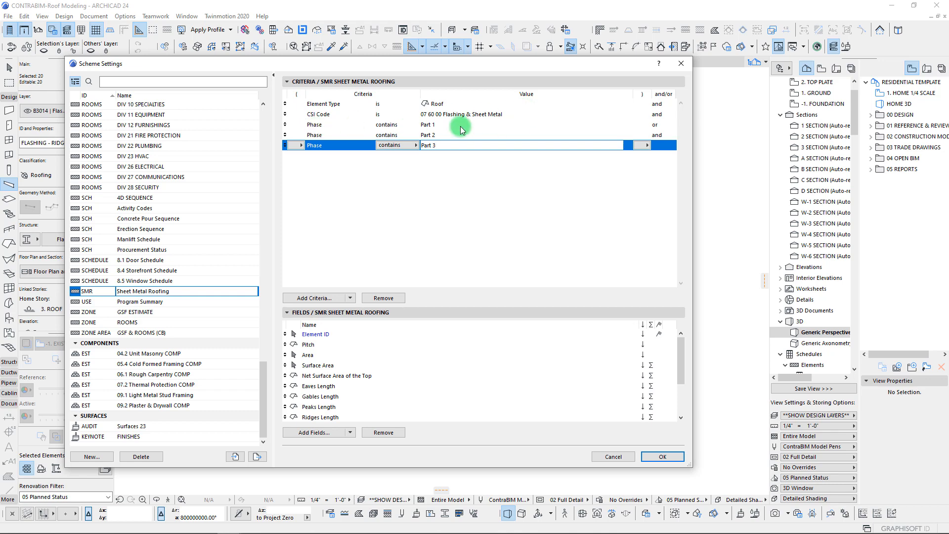
Join the Part 2 and Part 3 phase criteria with "or" and save the scheme settings
left_click(664, 135)
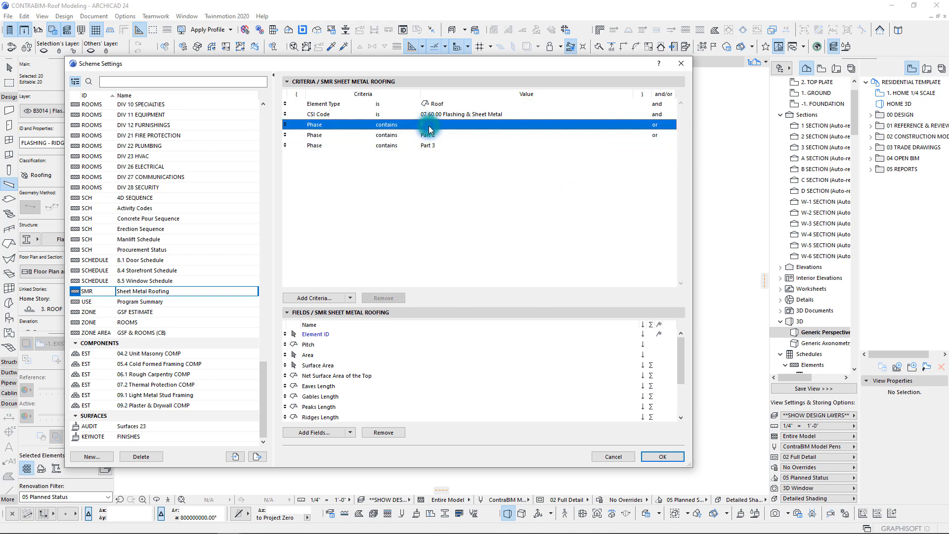
left_click(429, 145)
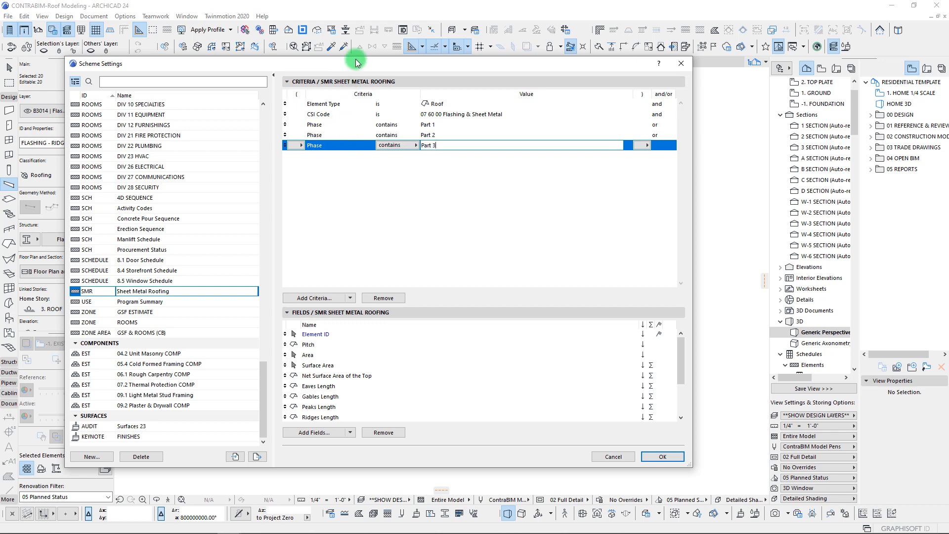
left_click_drag(357, 61, 424, 89)
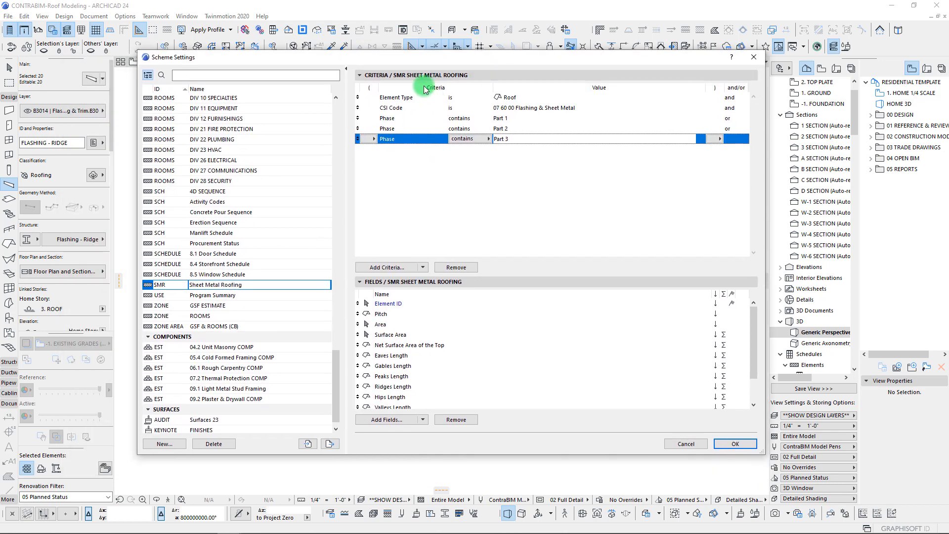
left_click(556, 207)
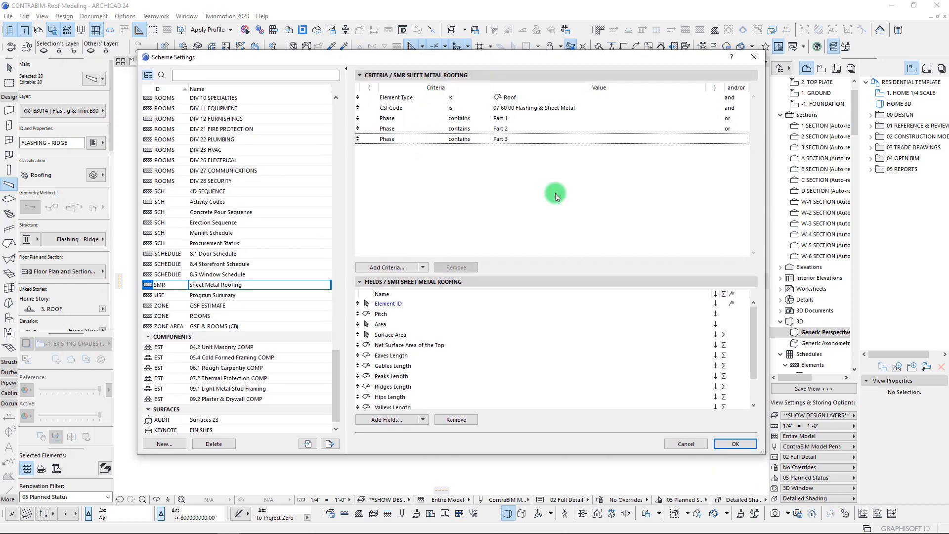
left_click(735, 444)
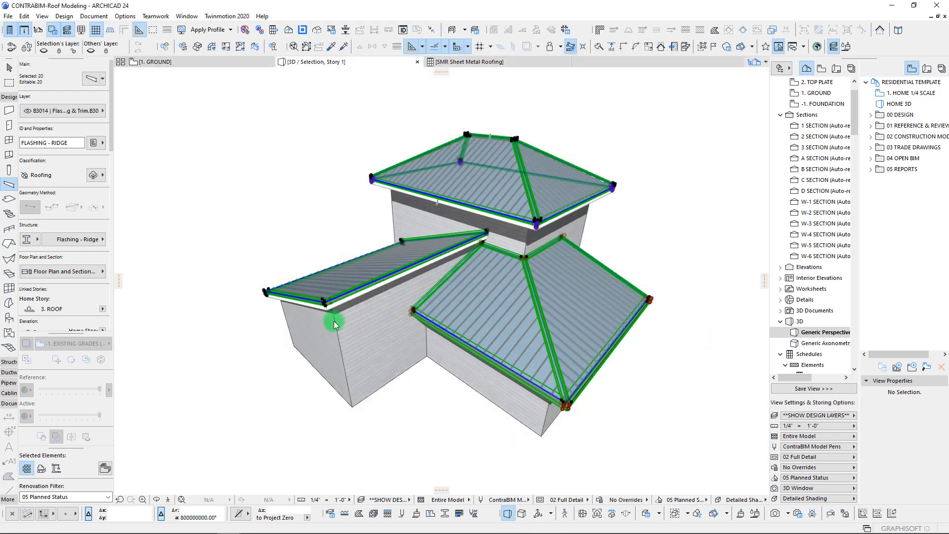
Set the Phase property of the selected flashing beams to Part-3
left_click(97, 143)
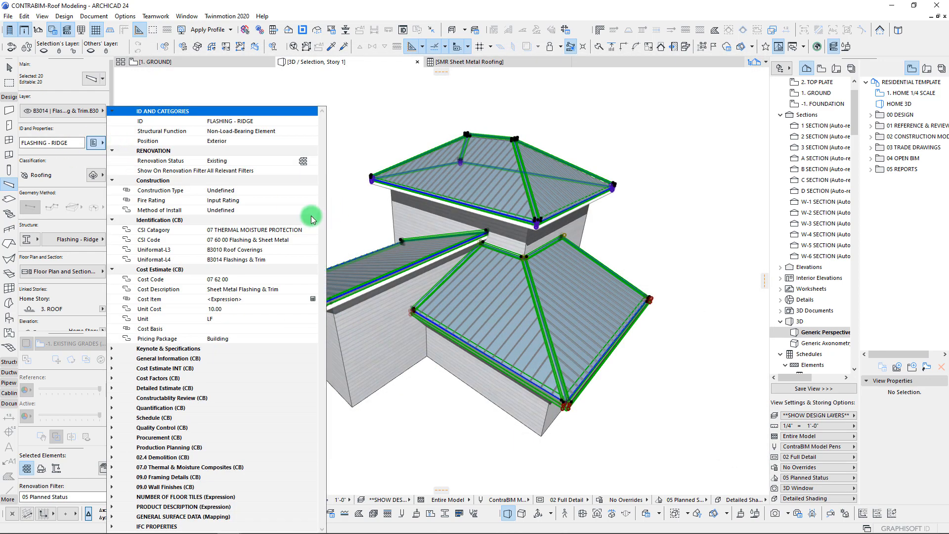
left_click(111, 417)
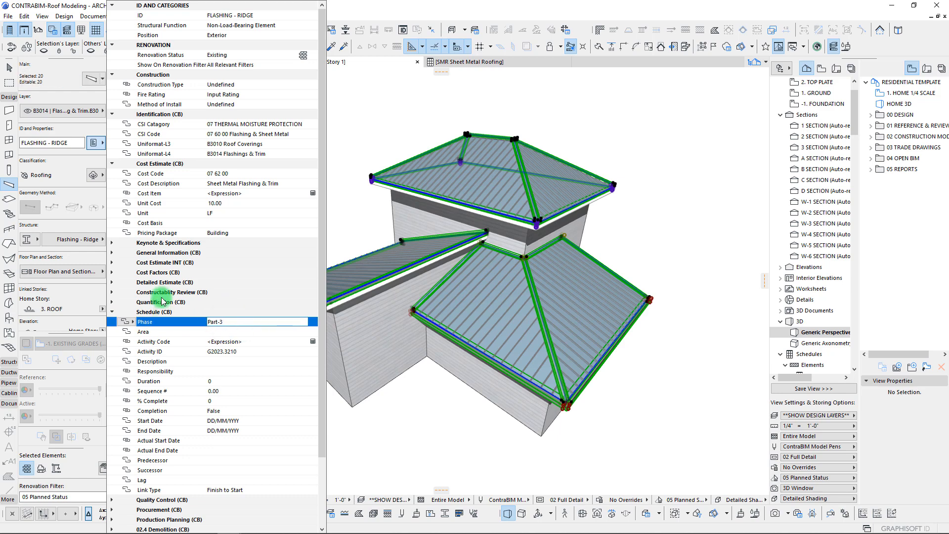
key("Return")
left_click(486, 256)
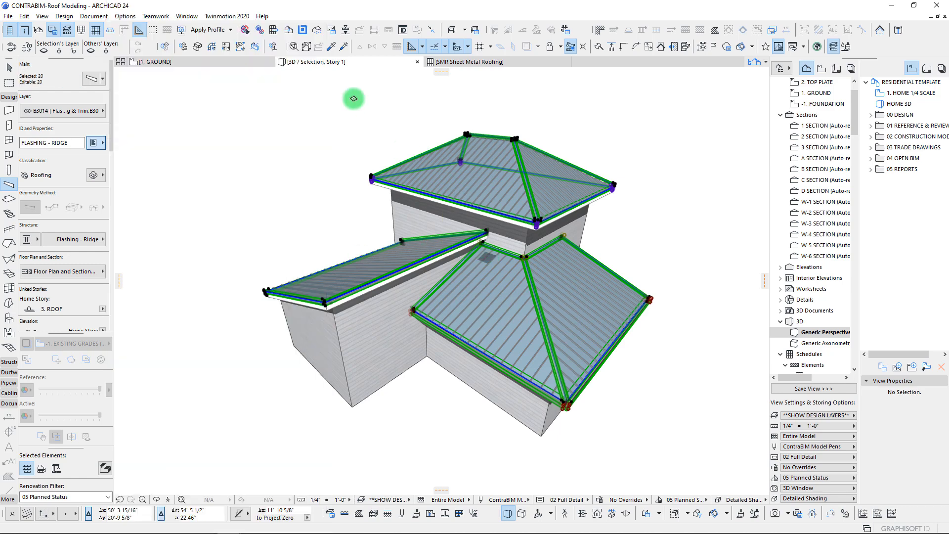
Check the Phase criteria in the Sheet Metal Roofing scheme, set the selected flashings' Phase property to Part 3, and deselect them
right_click(484, 62)
left_click(521, 96)
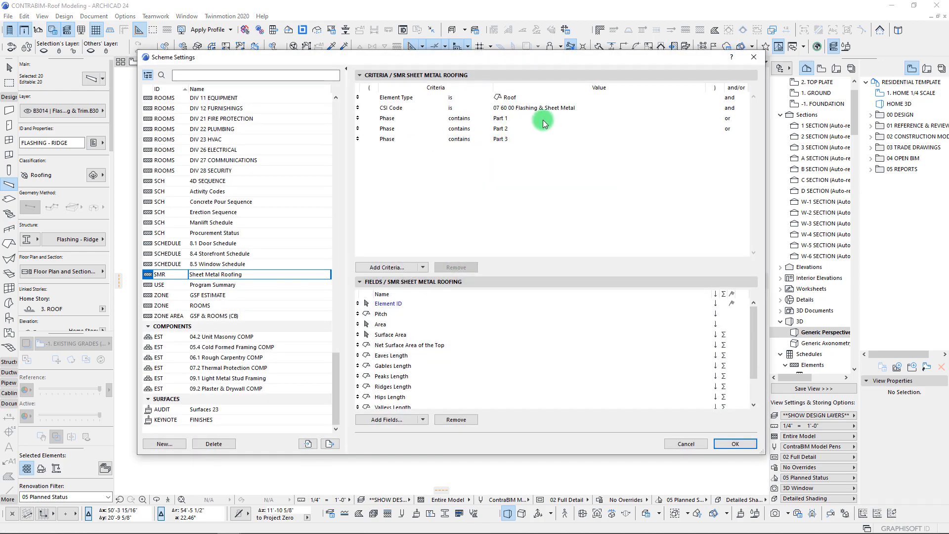
left_click(755, 57)
left_click(95, 143)
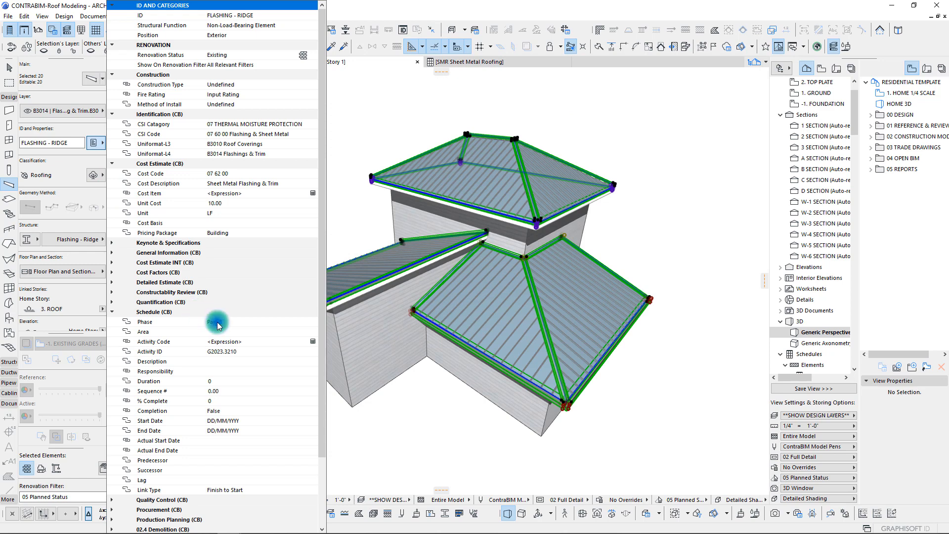
left_click(217, 322)
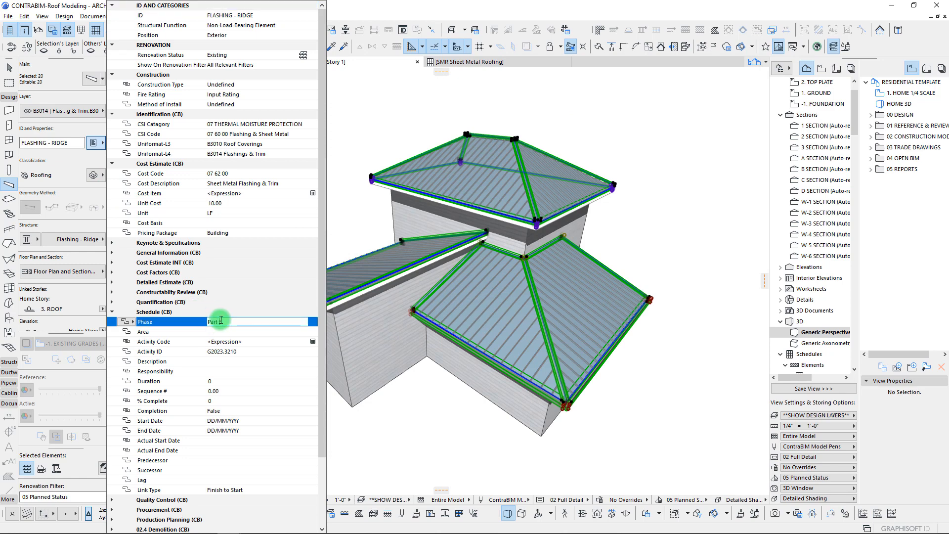
left_click(425, 390)
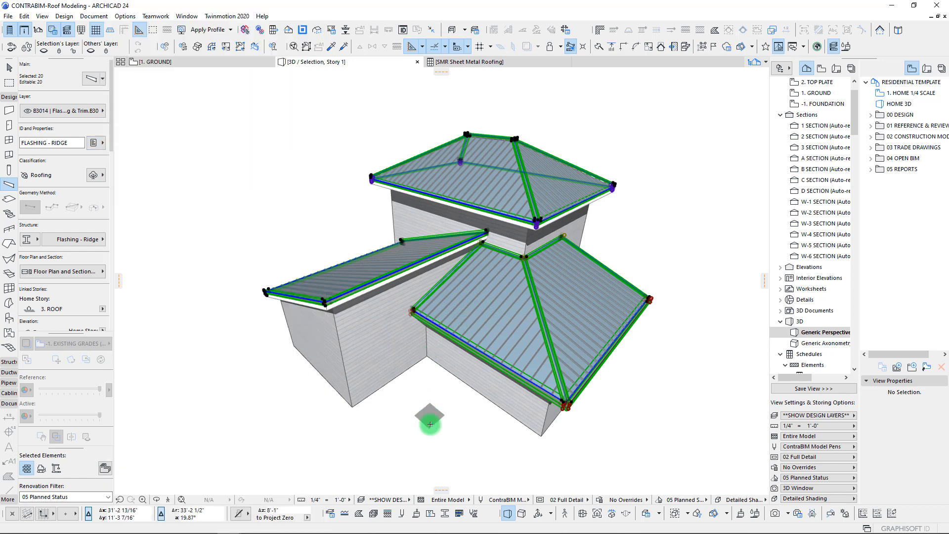
left_click(433, 421)
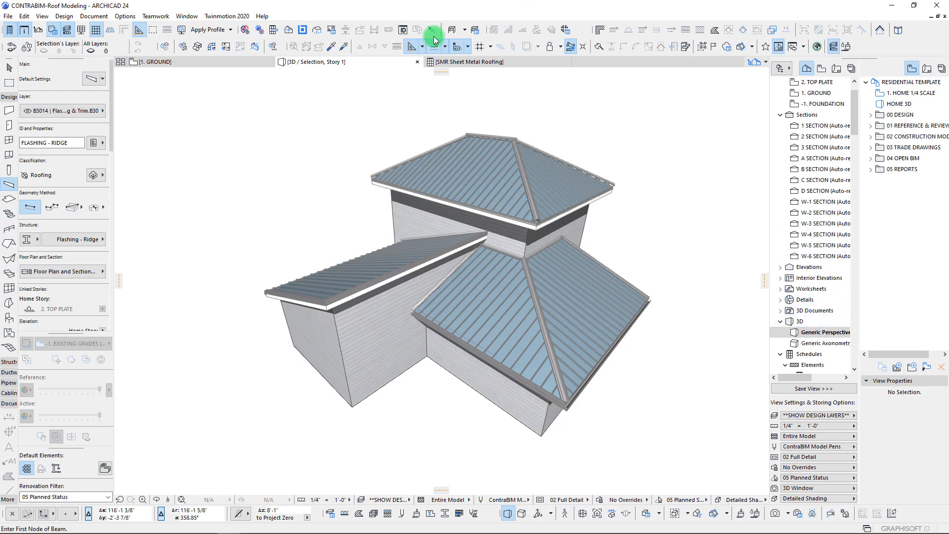
Review the flashing, standing seam and trap profile entries in the SMR Sheet Metal Roofing schedule
left_click(474, 65)
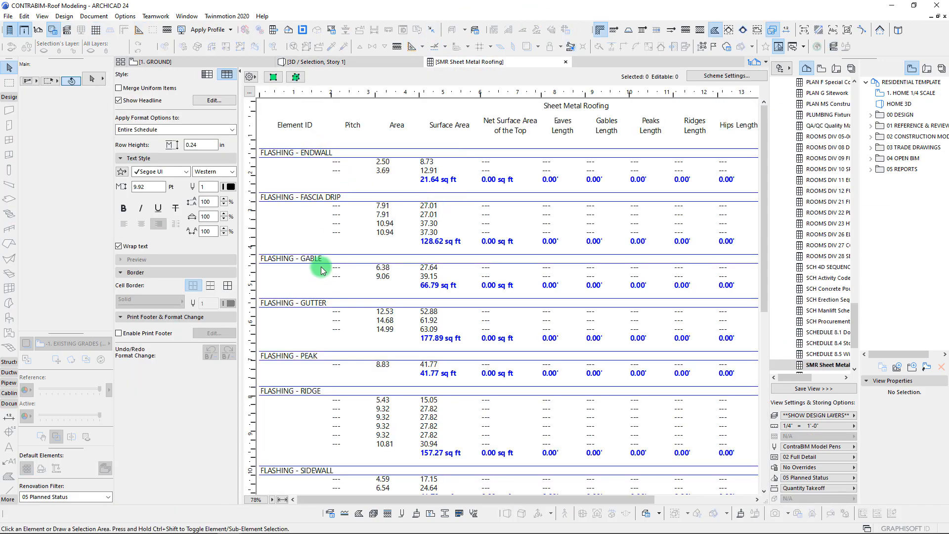
scroll(346, 296, "down", 10)
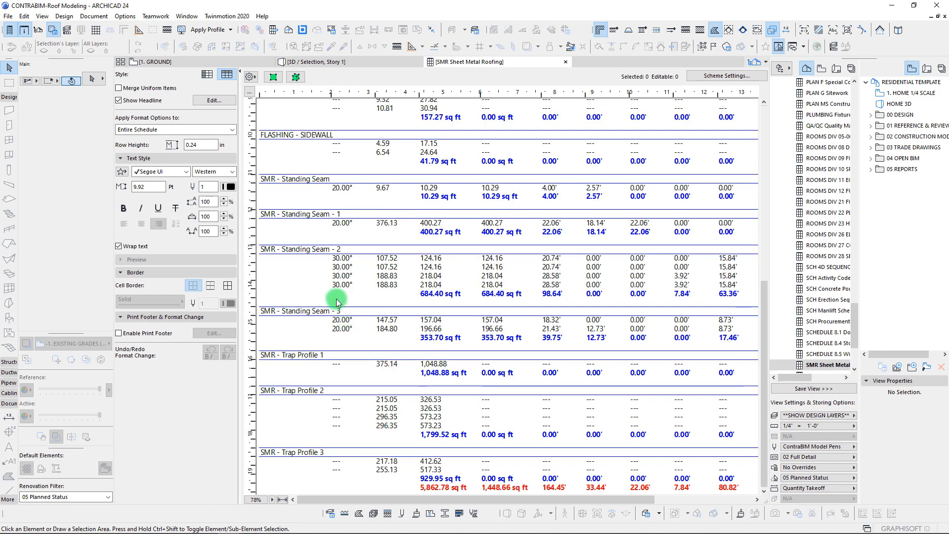
scroll(332, 289, "up", 6)
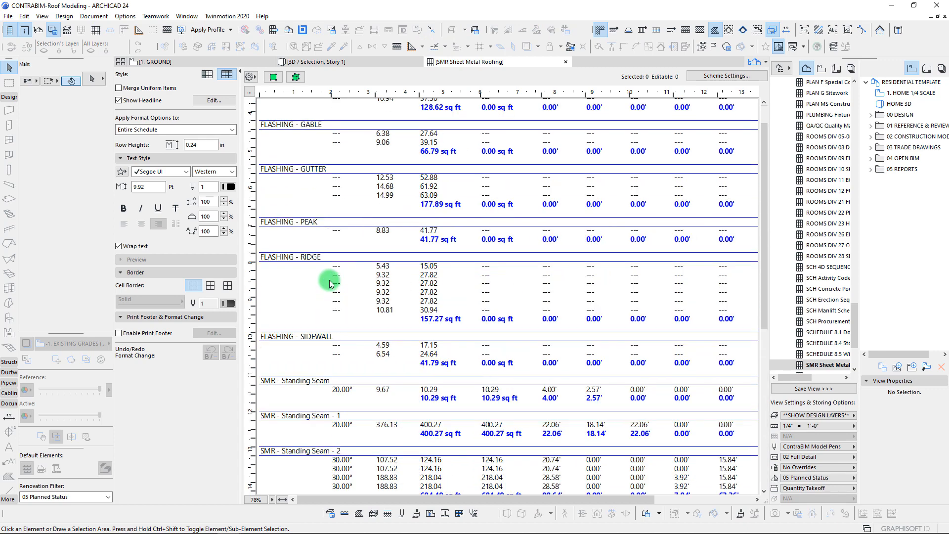
scroll(303, 158, "up", 4)
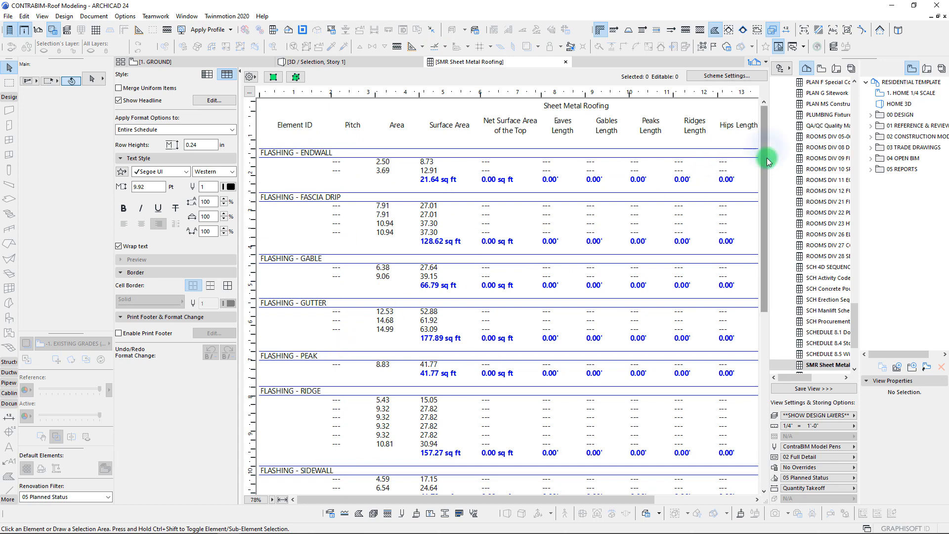
scroll(766, 158, "down", 1)
scroll(766, 159, "up", 1)
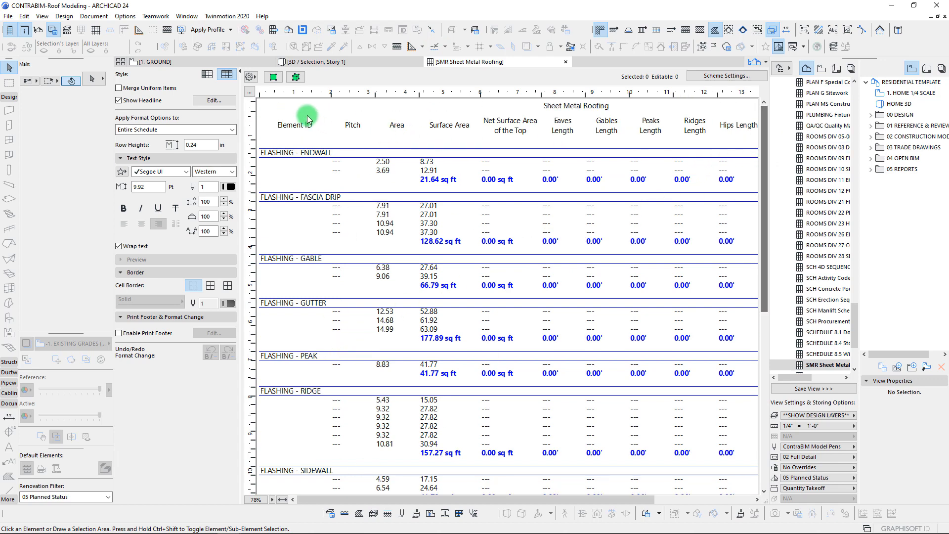
scroll(764, 151, "down", 1)
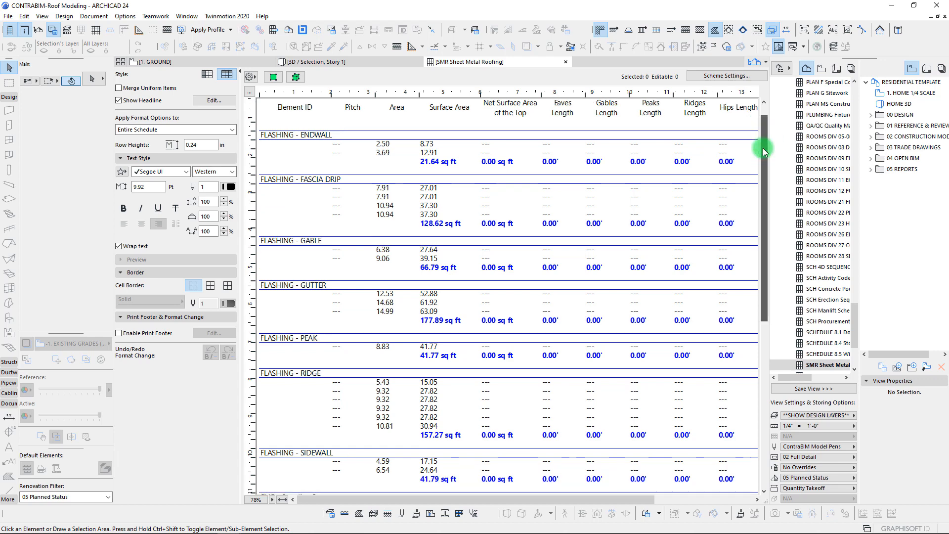
left_click_drag(764, 169, 762, 379)
scroll(771, 128, "up", 15)
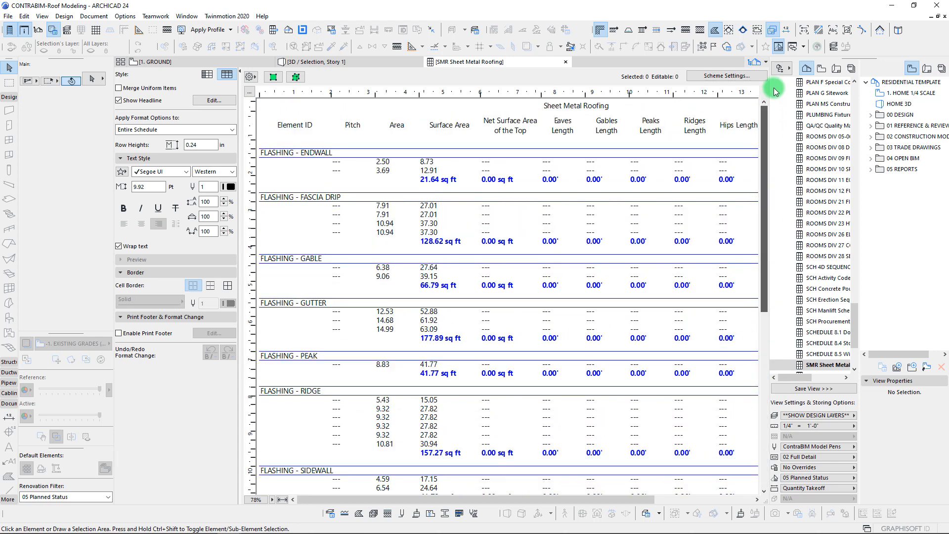
Add the Cost Item property as the schedule's first field and widen the Cost Item and Element ID columns
left_click(731, 76)
left_click(400, 424)
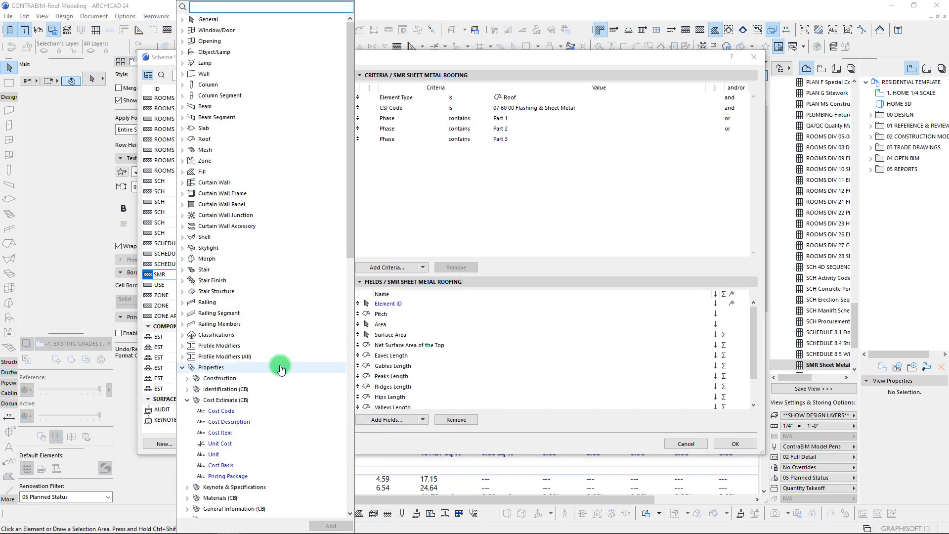
scroll(253, 376, "down", 3)
double_click(216, 335)
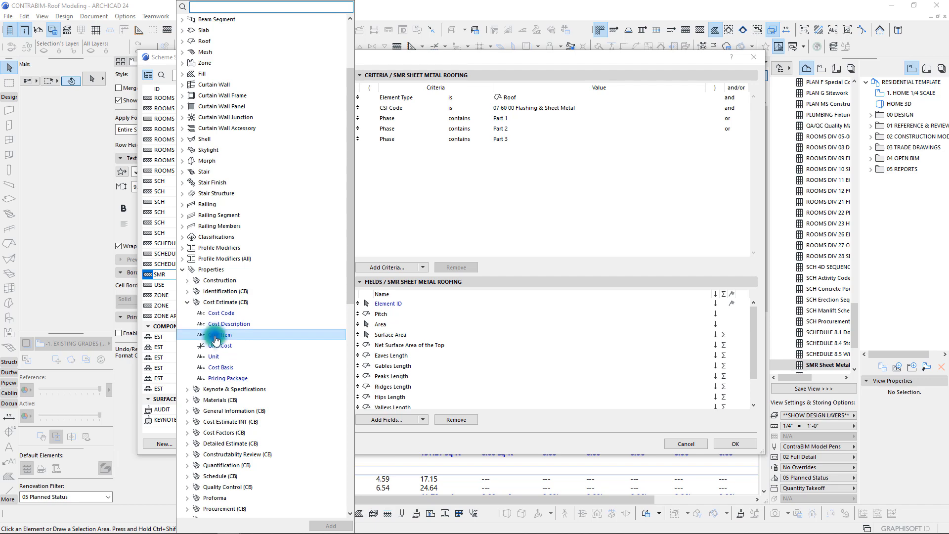
left_click(759, 318)
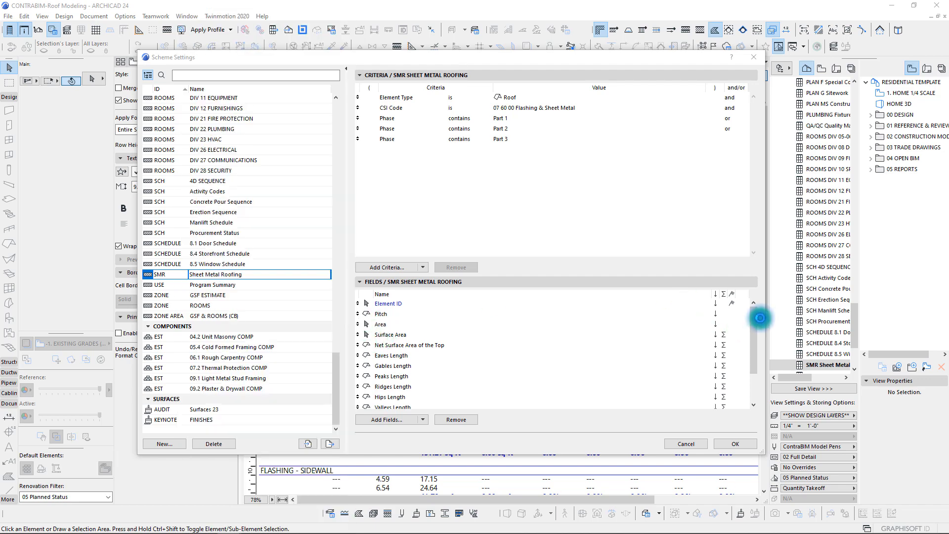
left_click_drag(753, 323, 752, 363)
left_click(390, 397)
left_click_drag(357, 396, 366, 293)
left_click(734, 445)
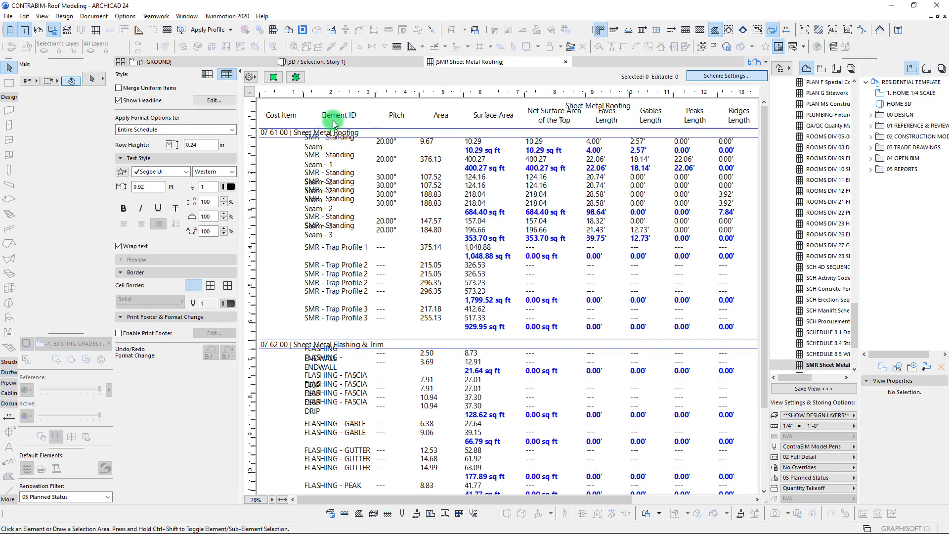
left_click_drag(303, 95, 308, 96)
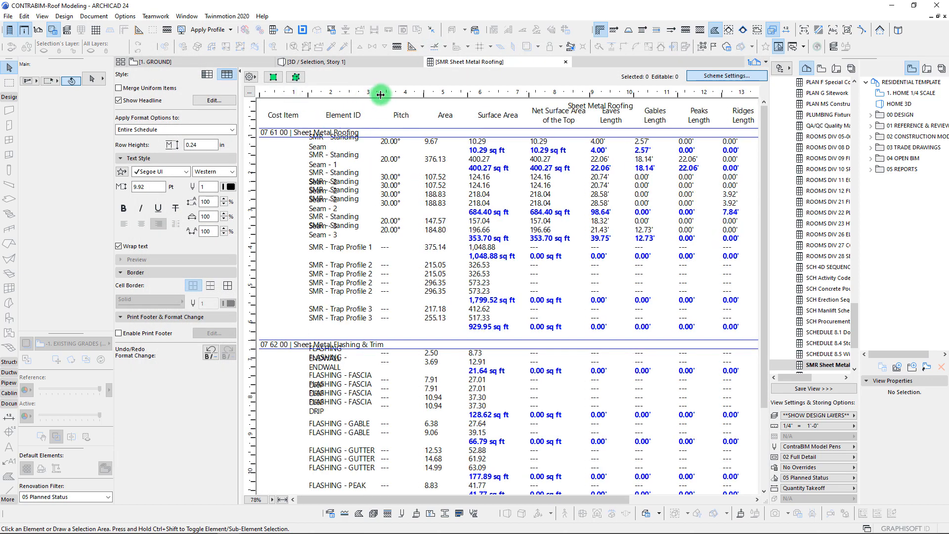
left_click_drag(380, 95, 411, 95)
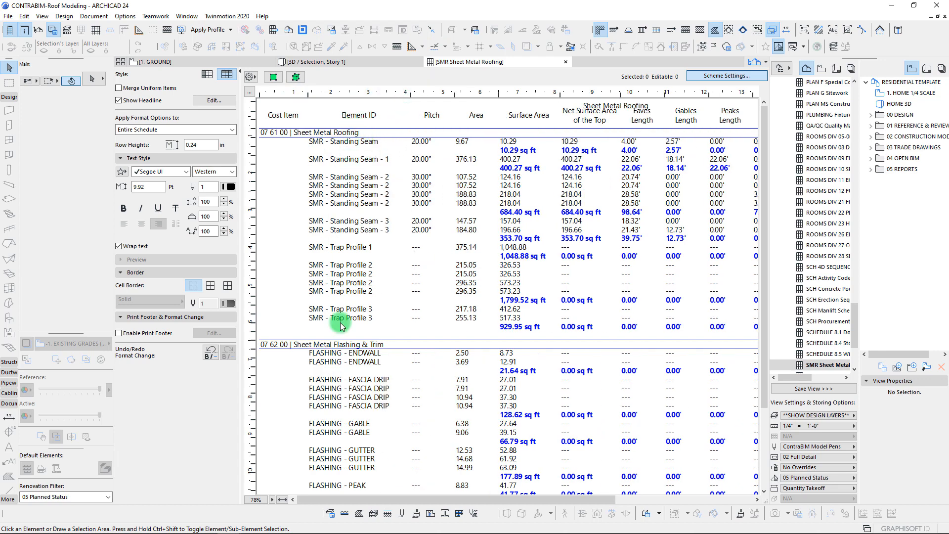
Remove the criterion for Phase containing Part 2 from the schedule's scheme settings and save the scheme
left_click(339, 279)
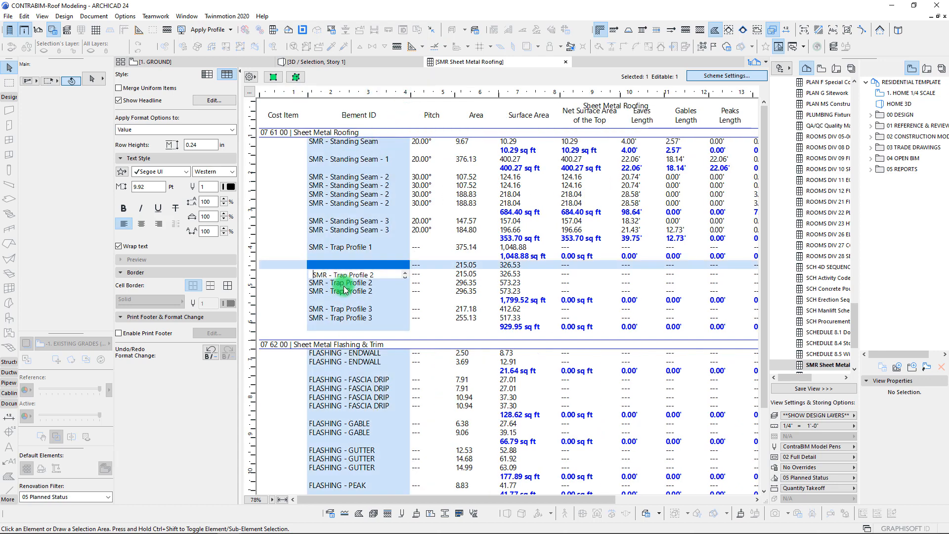
left_click(524, 274)
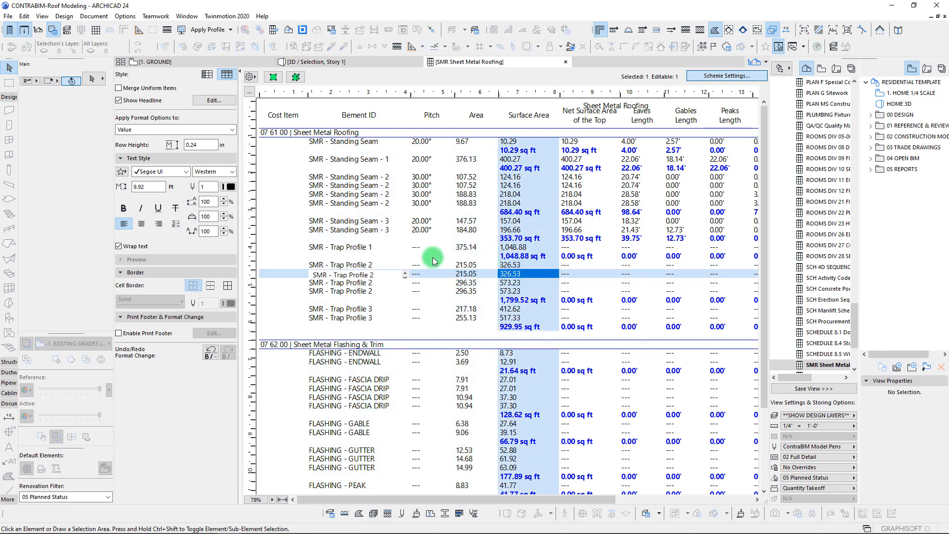
left_click(722, 81)
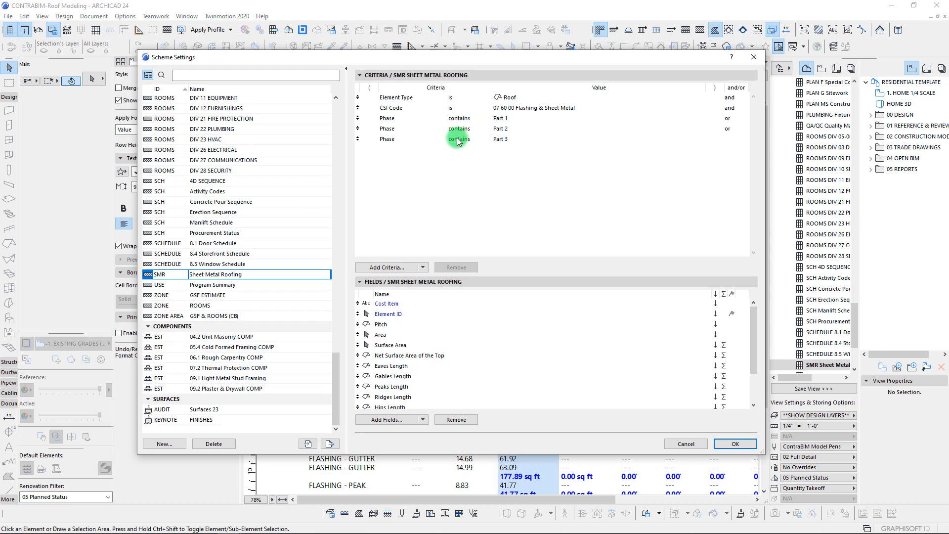
left_click(500, 128)
left_click(504, 129)
left_click(455, 267)
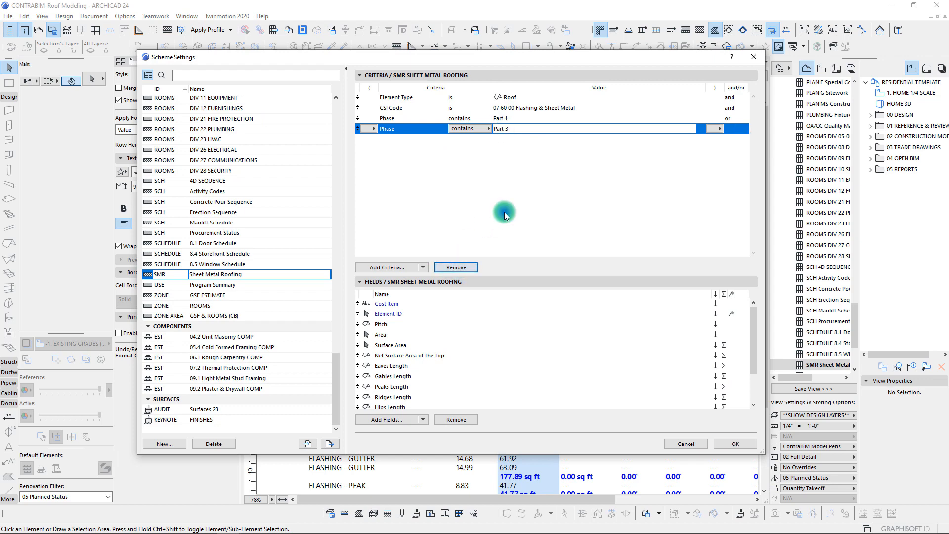
left_click(734, 443)
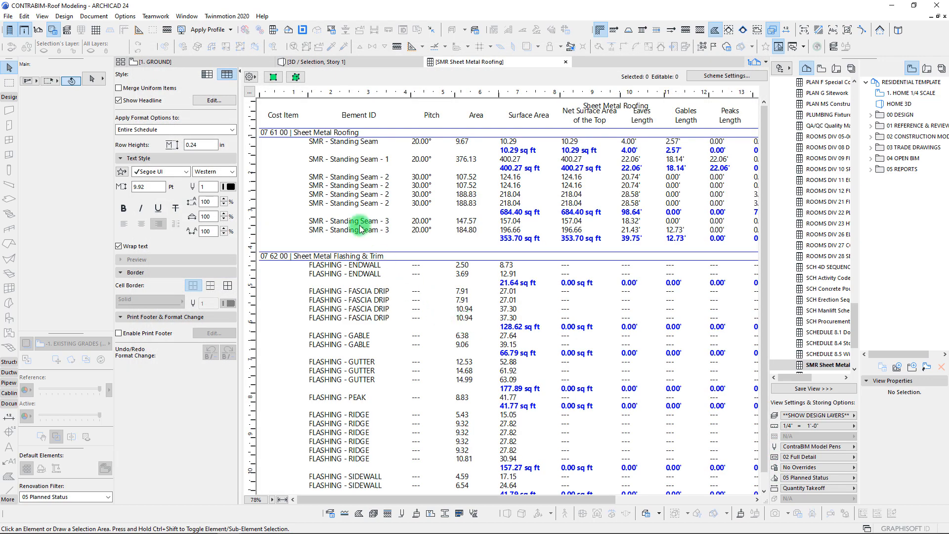
Examine the sheet metal roofing and flashing groups and the area values of the flashing entries
left_click(317, 132)
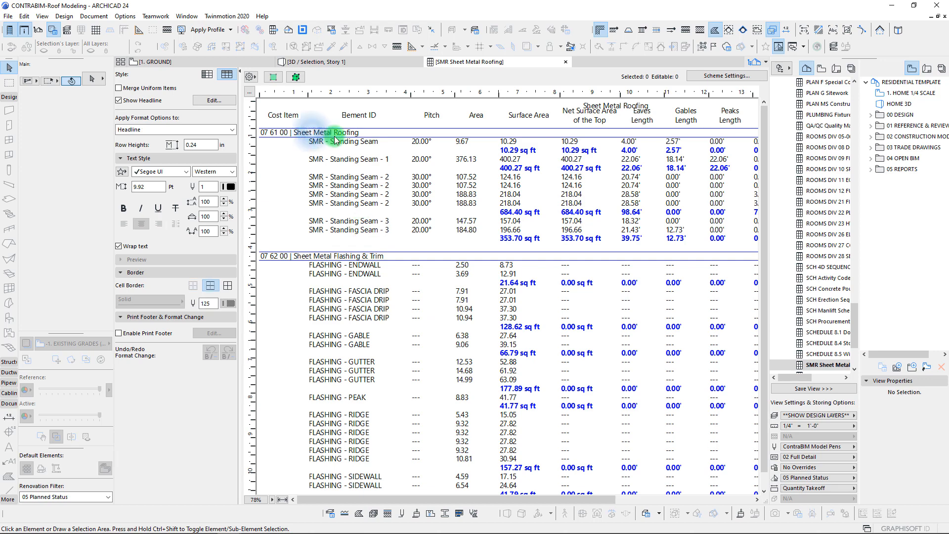
left_click(287, 254)
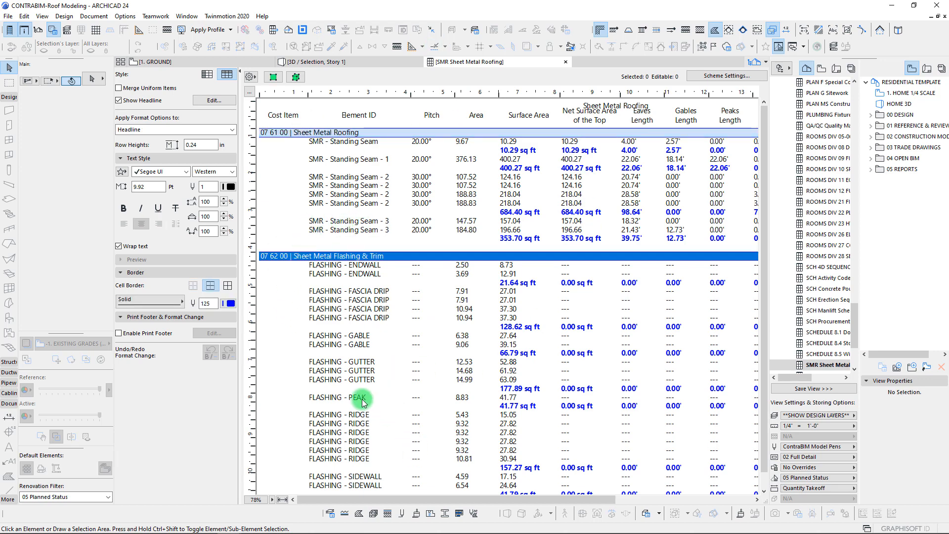
left_click(463, 266)
left_click(522, 266)
left_click(462, 267)
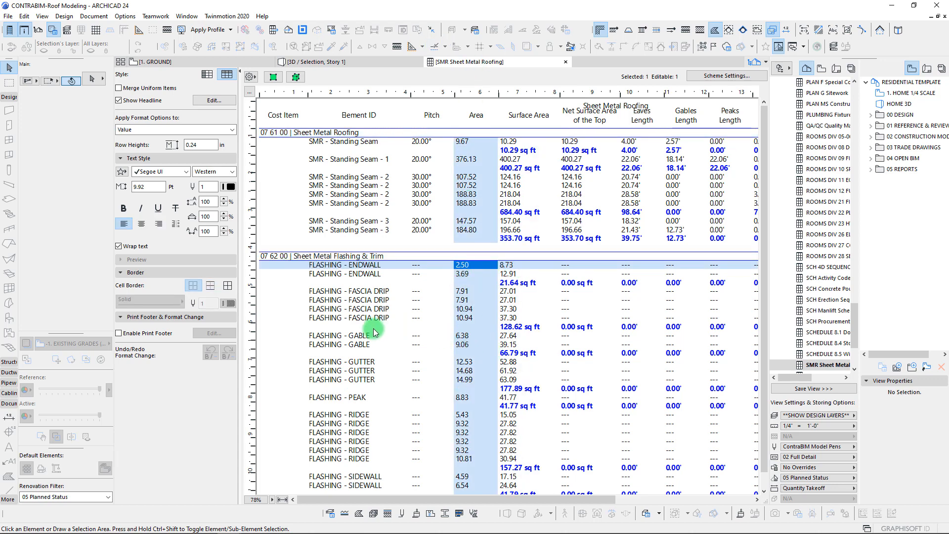
scroll(364, 324, "down", 1)
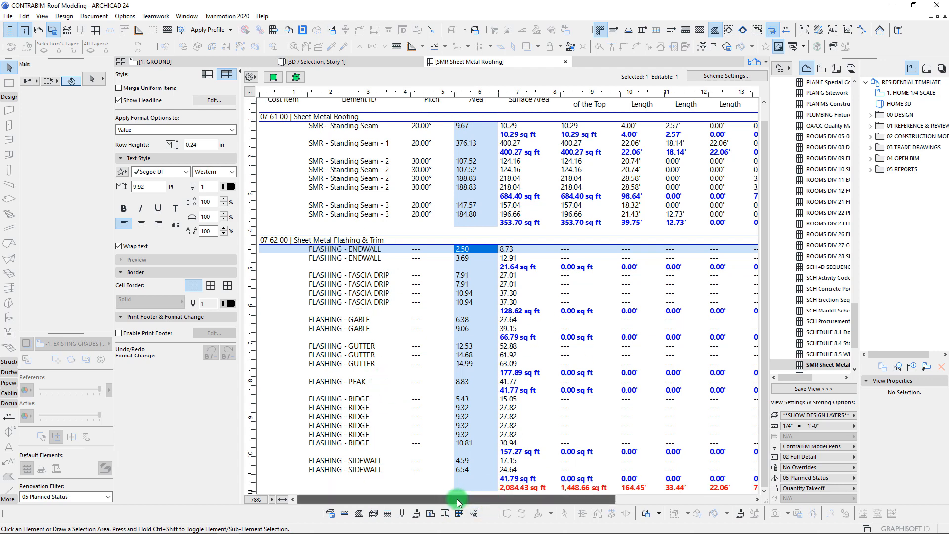
Add the general 3D Length field to the schedule, place it between Pitch and Area, and save the scheme settings
left_click(716, 77)
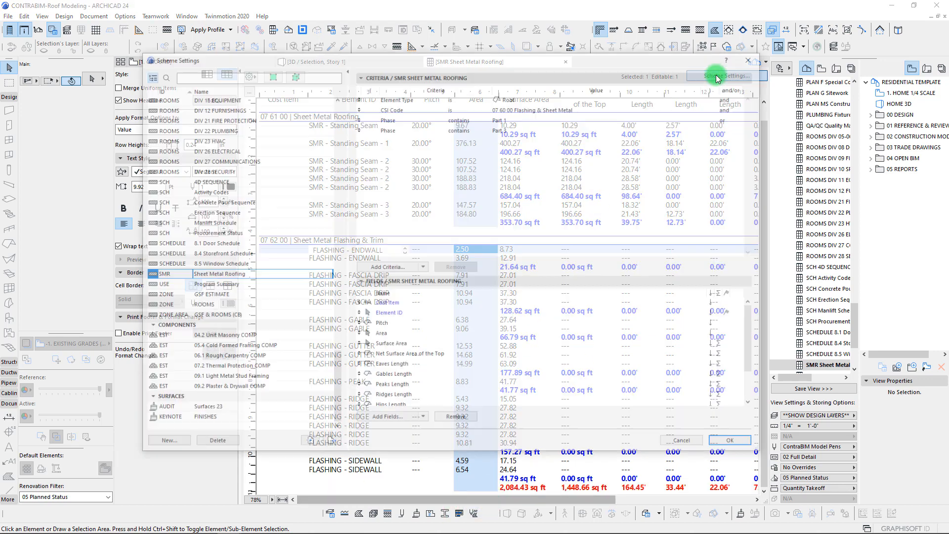
left_click(394, 422)
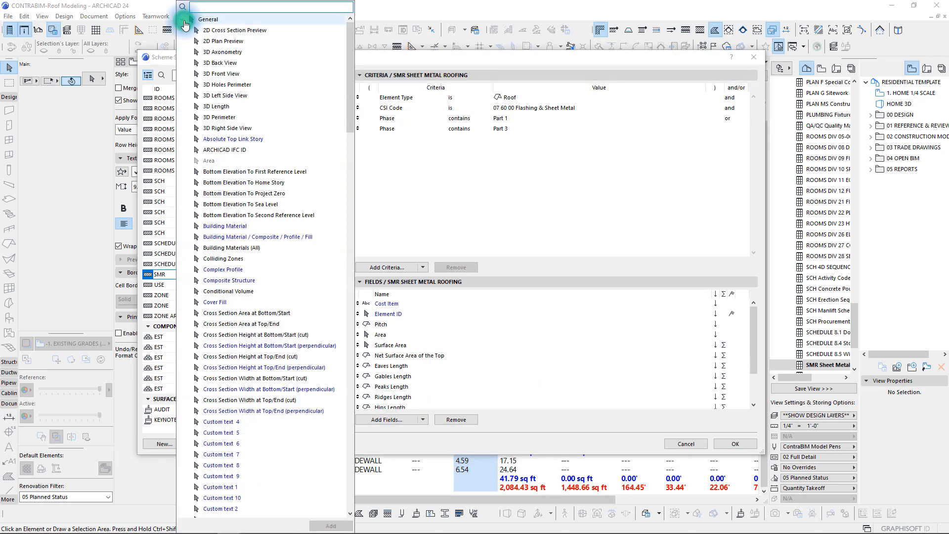
left_click(212, 107)
left_click(751, 317)
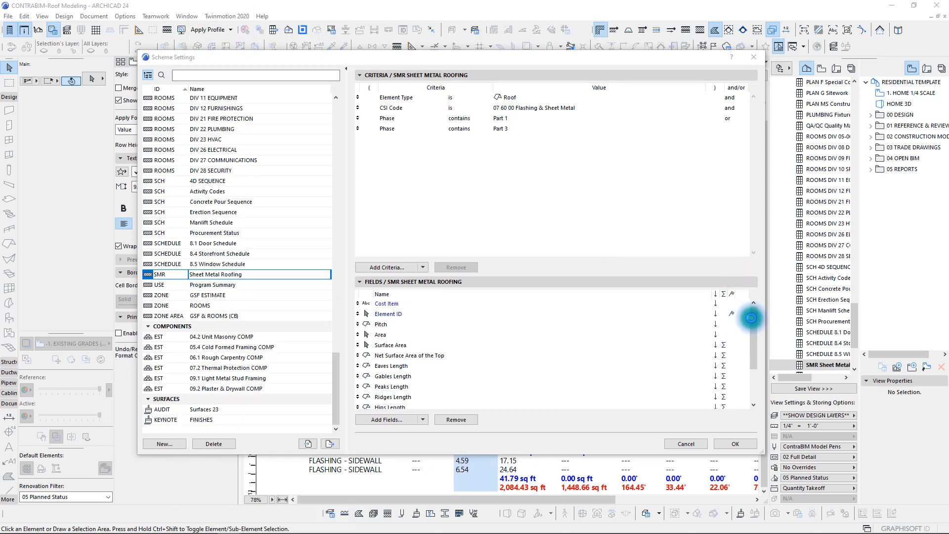
left_click_drag(753, 320, 723, 411)
left_click_drag(357, 397, 363, 335)
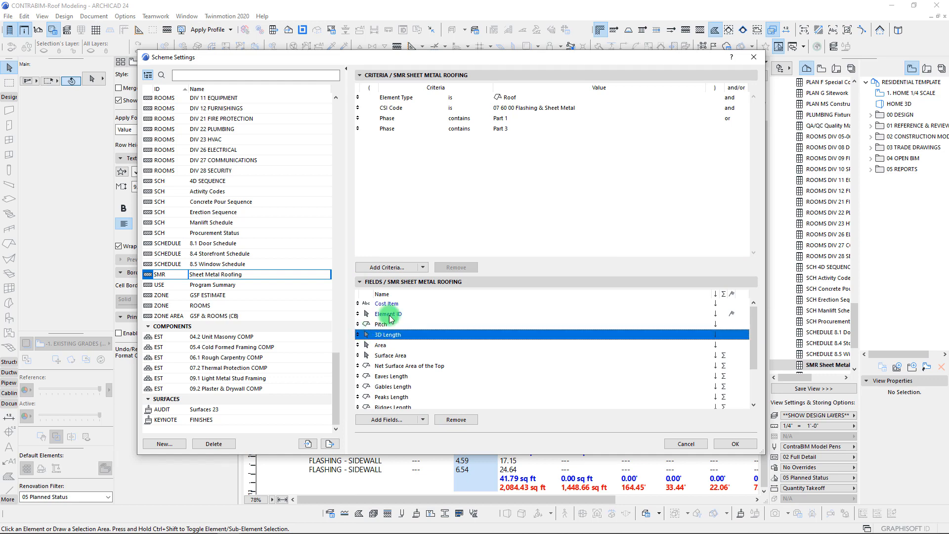
left_click(735, 443)
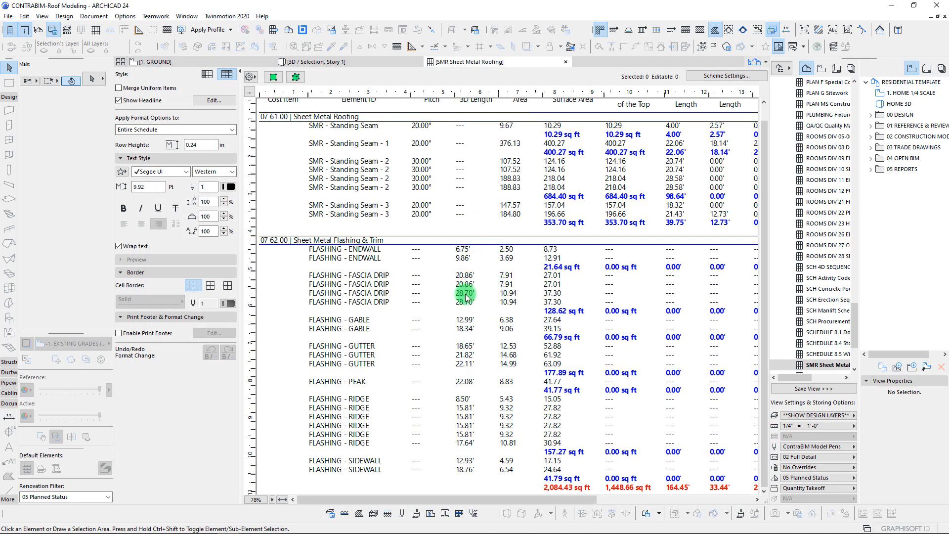
Review the 3D Length values of the flashing entries and the eaves-to-end-wall length columns across the schedule
left_click(465, 252)
left_click(363, 259)
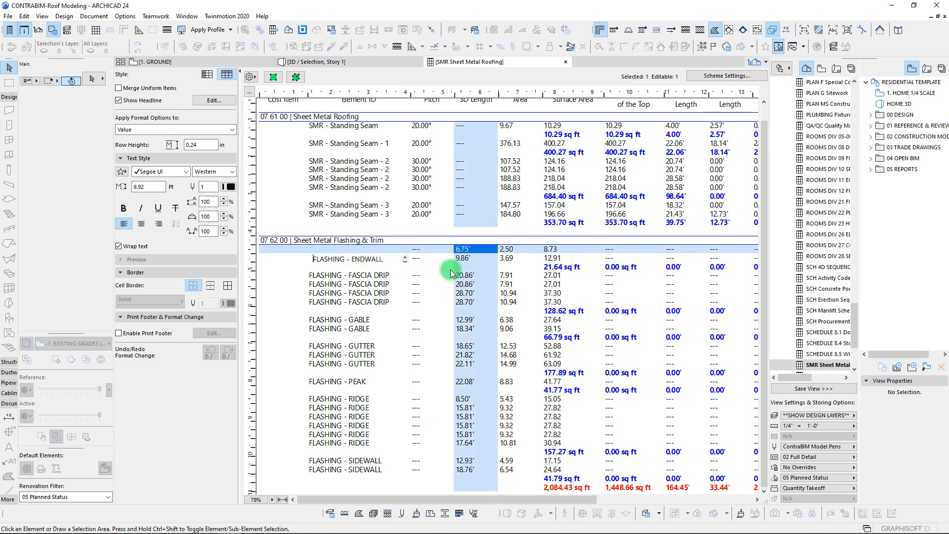
left_click(467, 260)
left_click(468, 250)
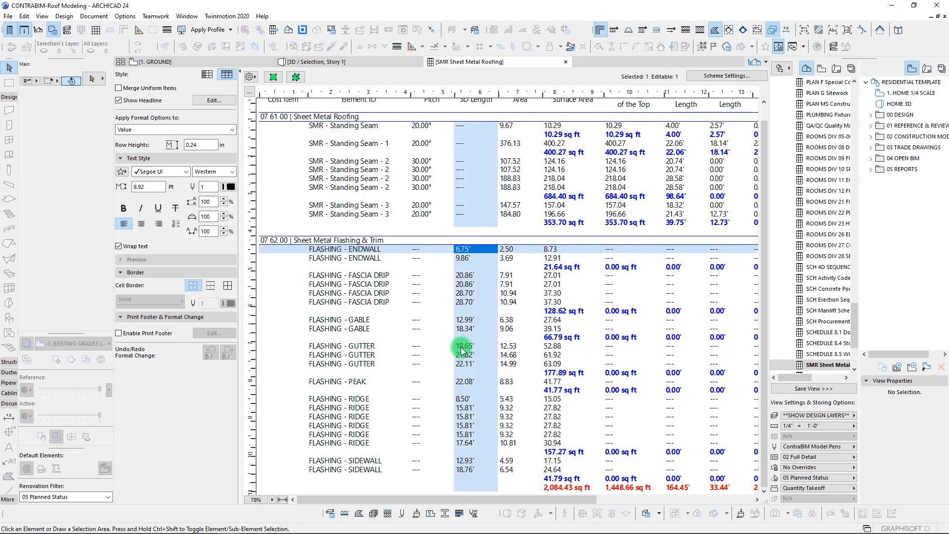
scroll(444, 492, "up", 1)
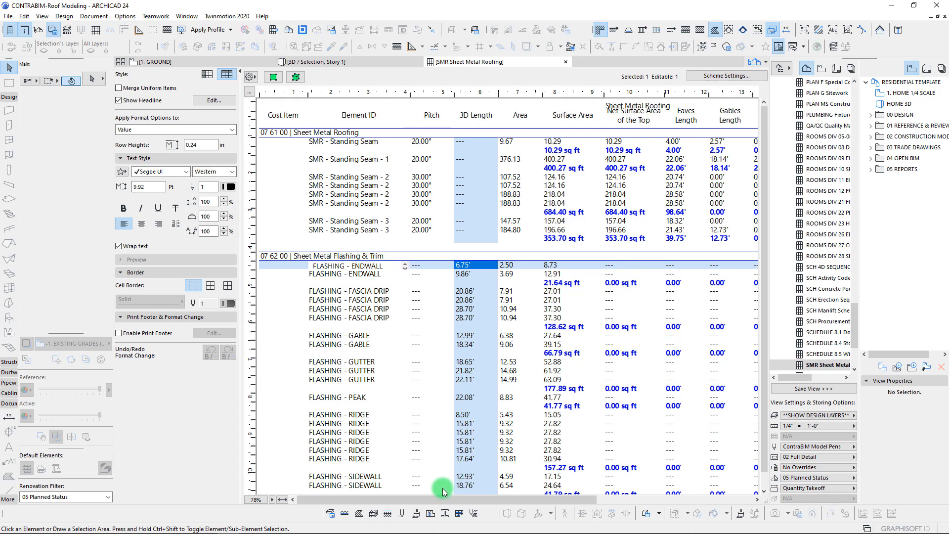
left_click(444, 503)
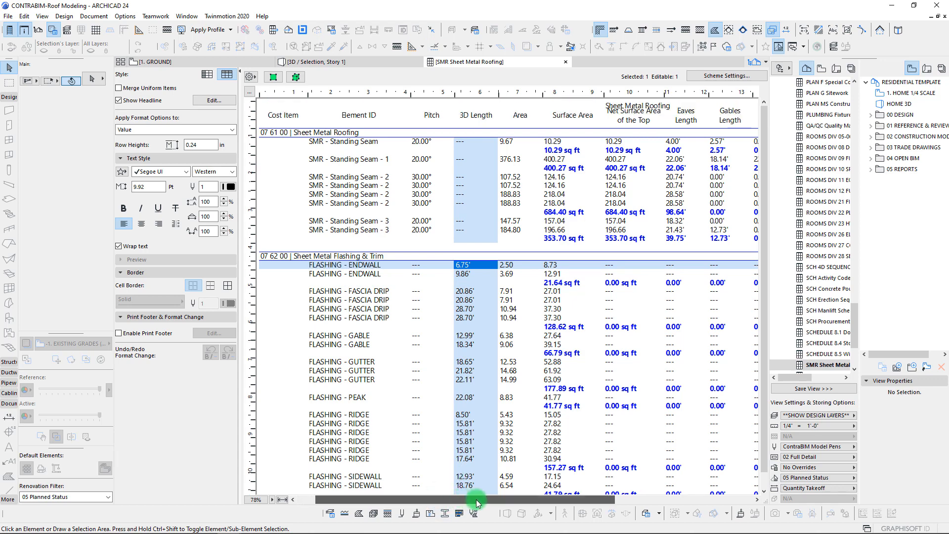
left_click_drag(477, 502, 531, 507)
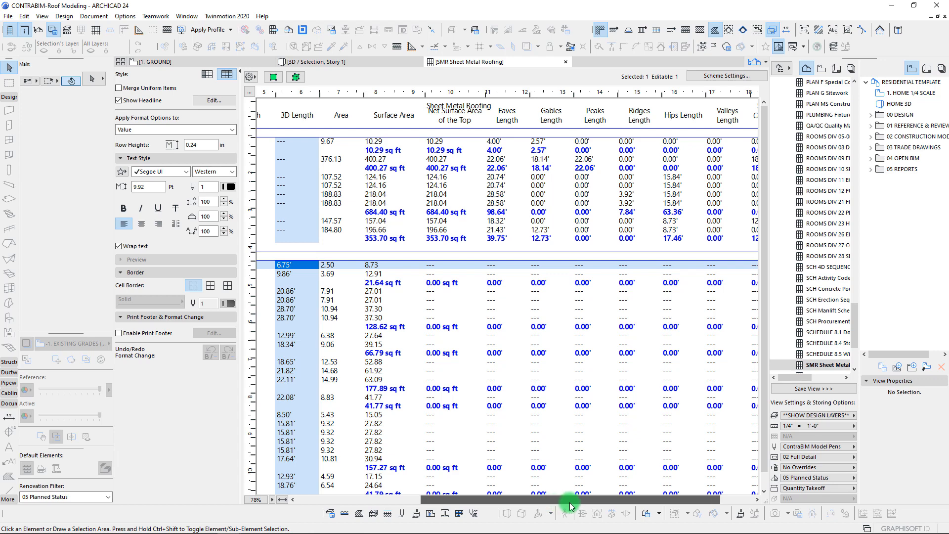
left_click_drag(570, 504, 603, 509)
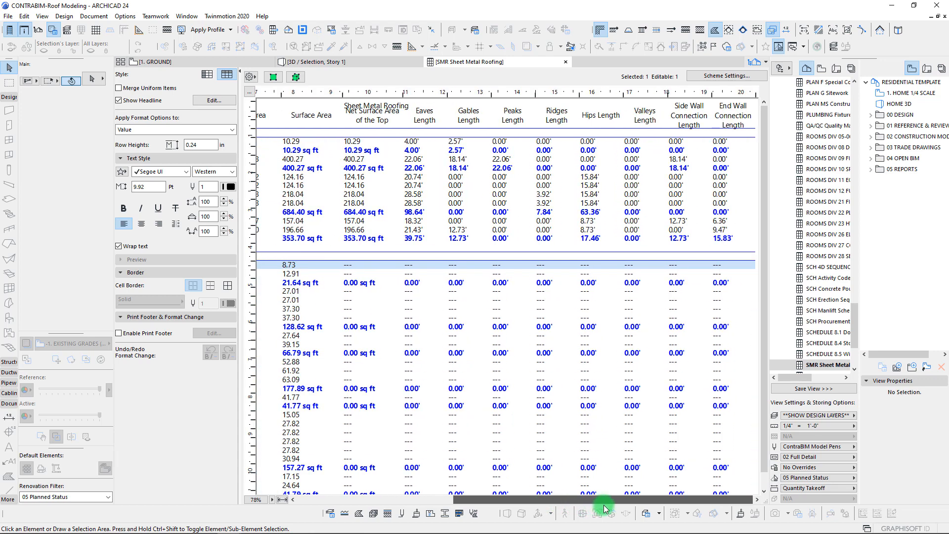
left_click(383, 501)
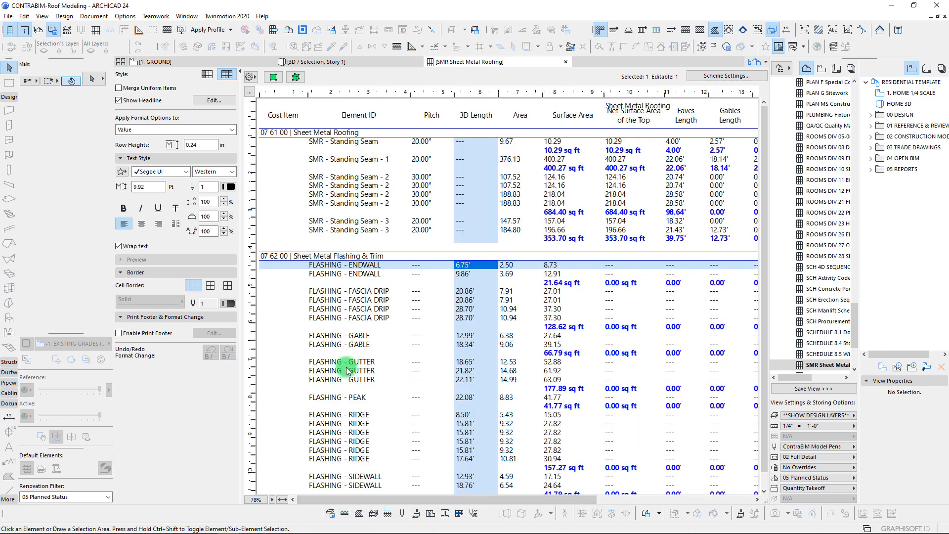
scroll(348, 371, "down", 1)
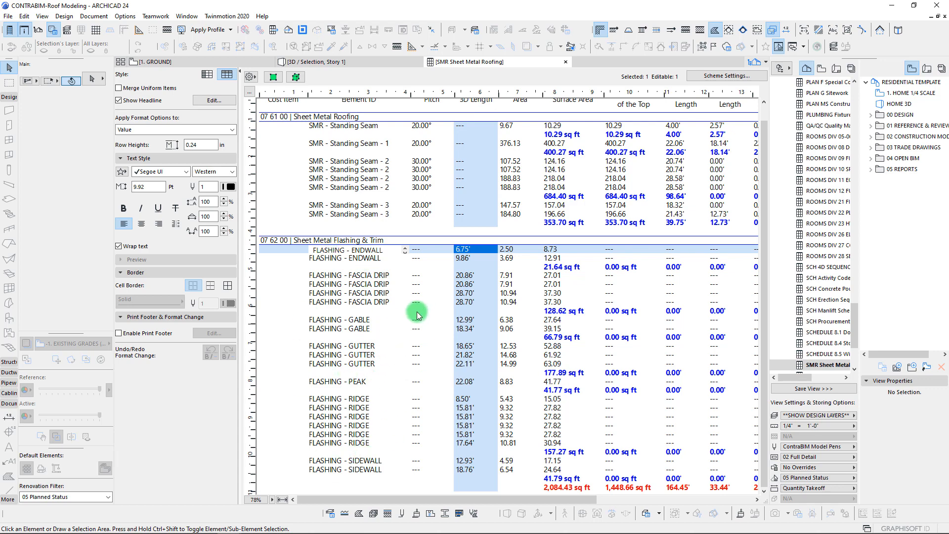
left_click(354, 423)
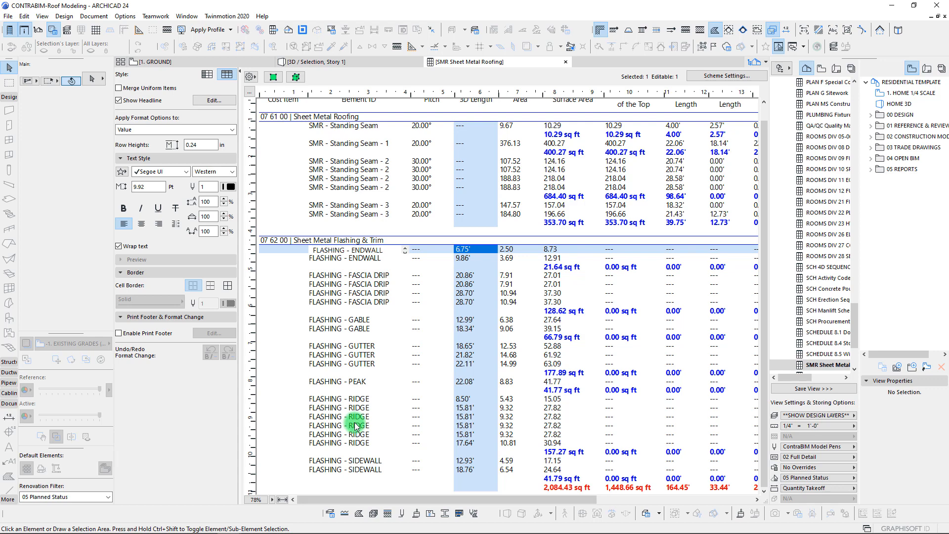
Turn on the sum for the 3D Length field in the Sheet Metal Roofing scheme and save the scheme settings
left_click(721, 76)
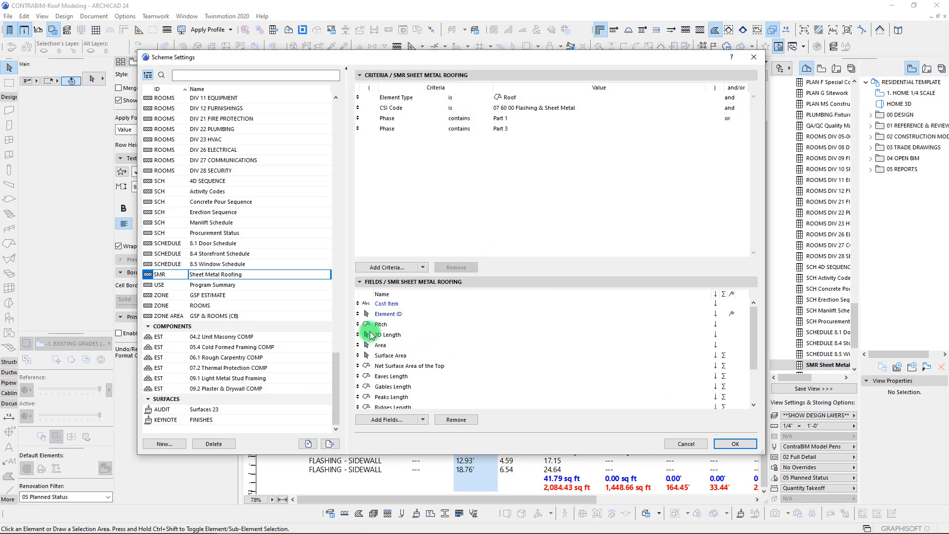
left_click(726, 334)
left_click(723, 335)
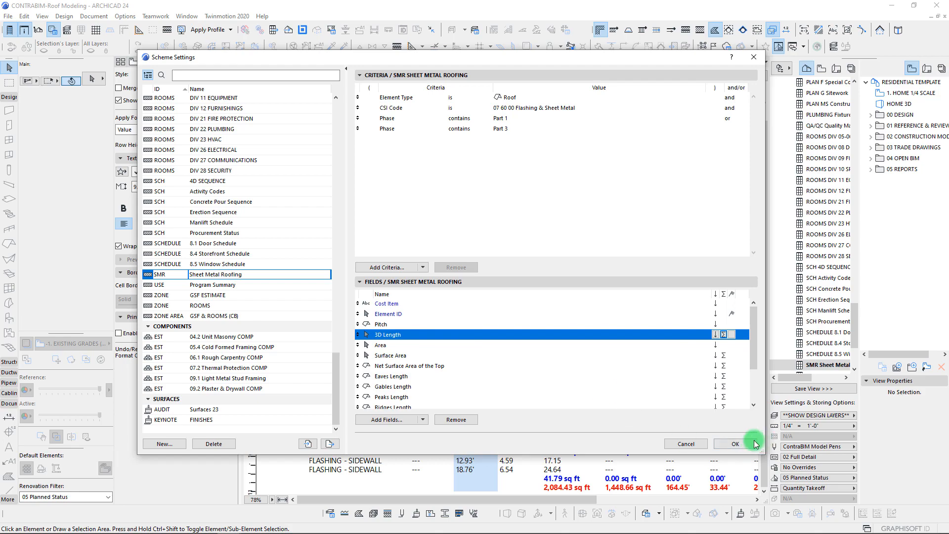
left_click(735, 444)
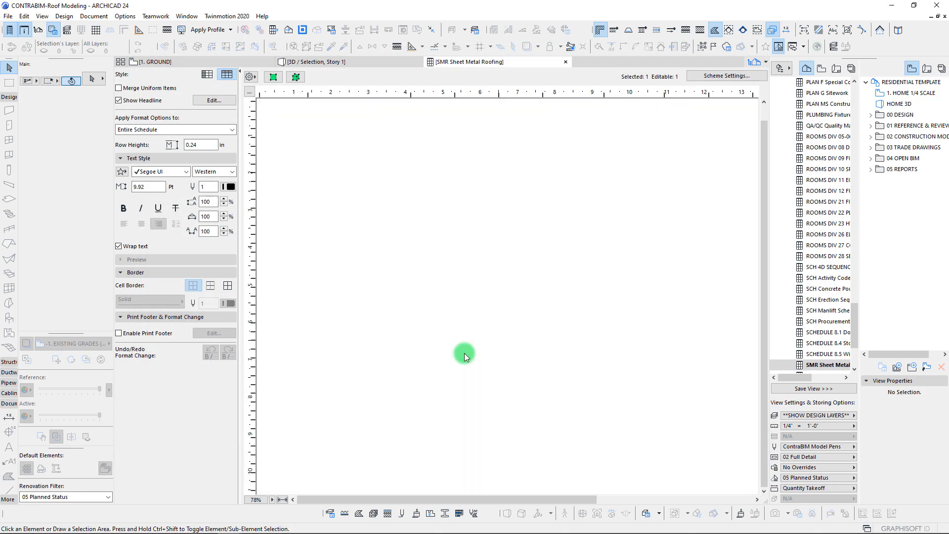
Remove the Area field from the Sheet Metal Roofing scheme and save the scheme settings
left_click(725, 75)
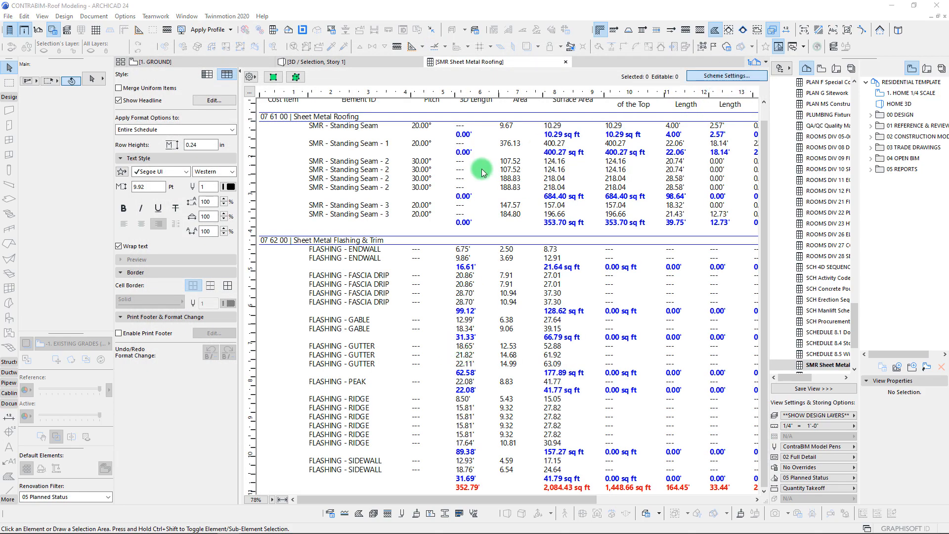
left_click(386, 346)
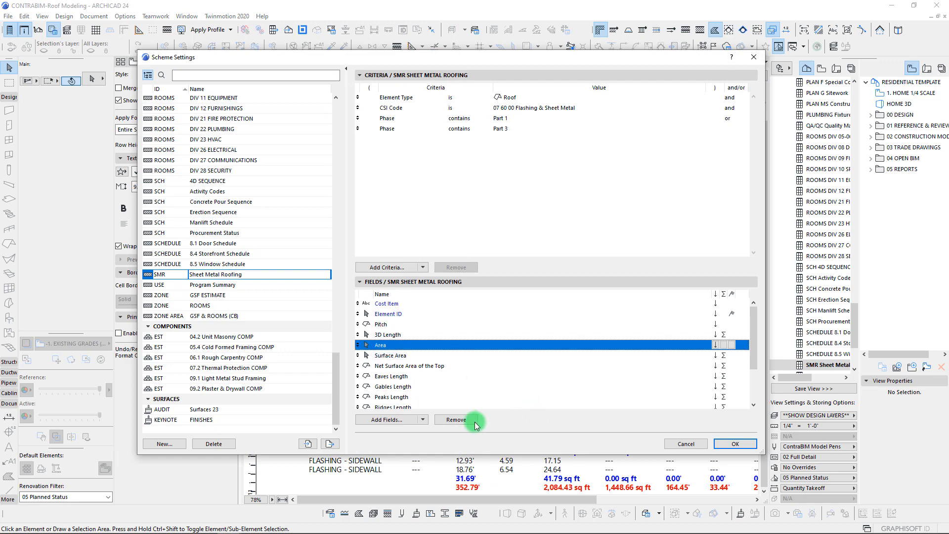
left_click(457, 419)
left_click(734, 444)
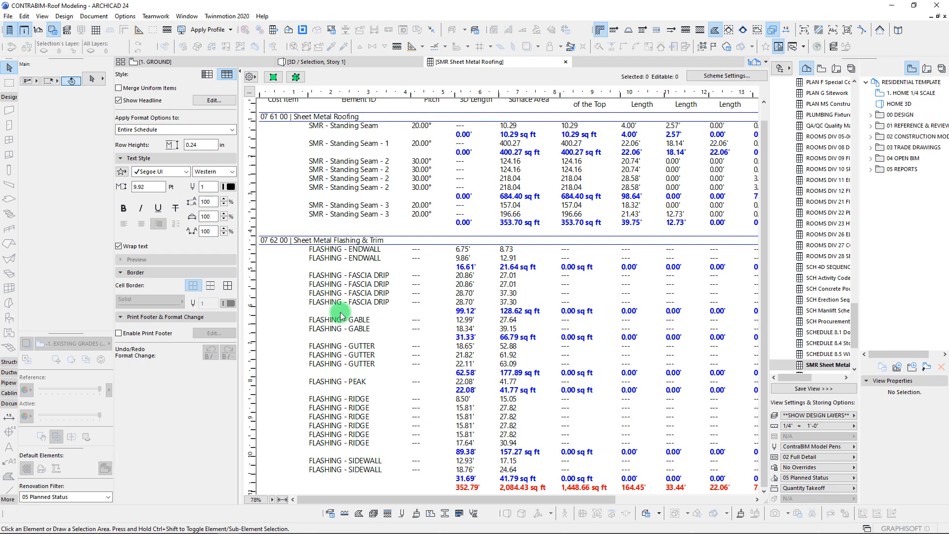
Examine the 3D Length grand total and the length subtotals of the endwall, fascia drip, gable and gutter flashings
left_click(467, 486)
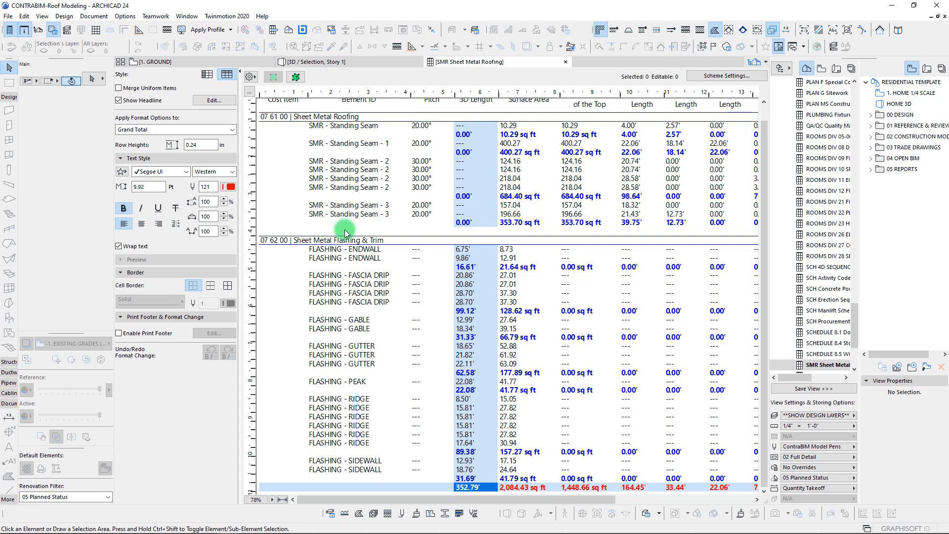
left_click(471, 266)
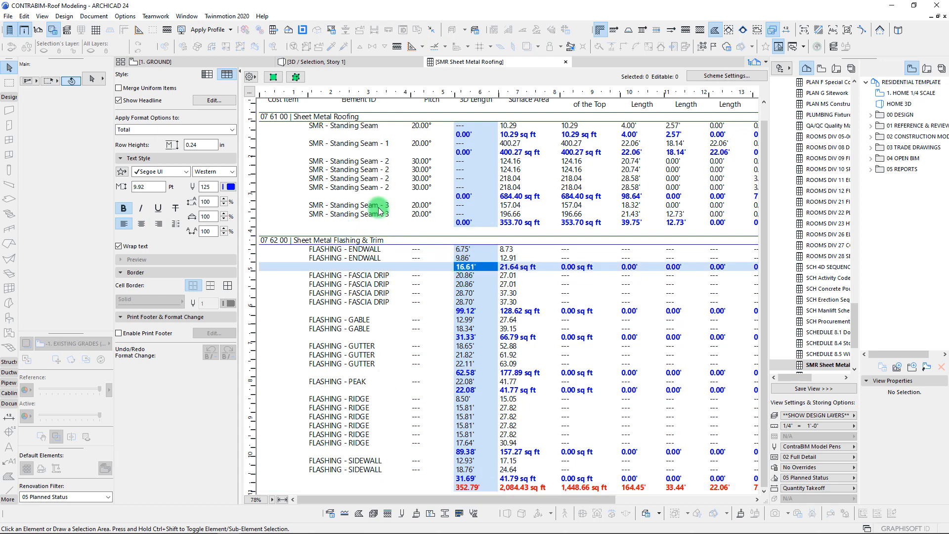
scroll(383, 177, "up", 1)
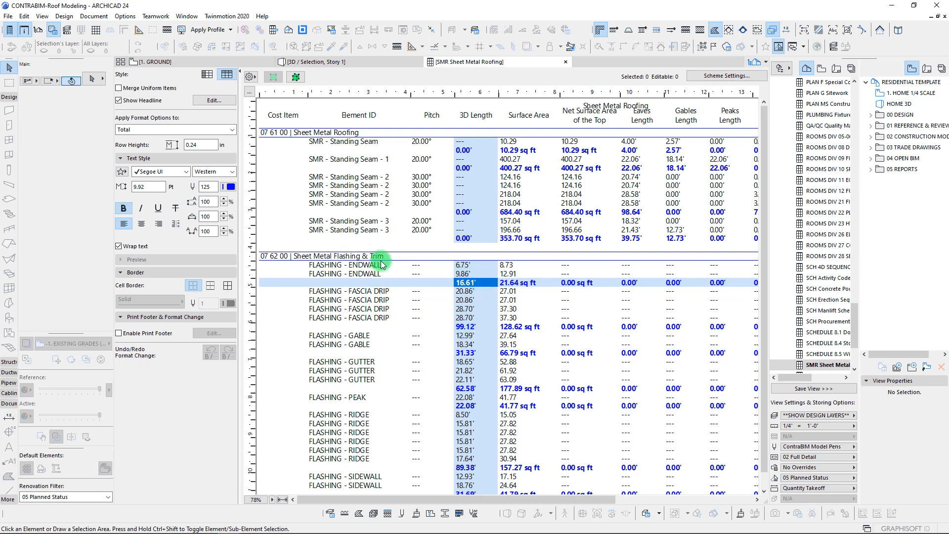
left_click(470, 327)
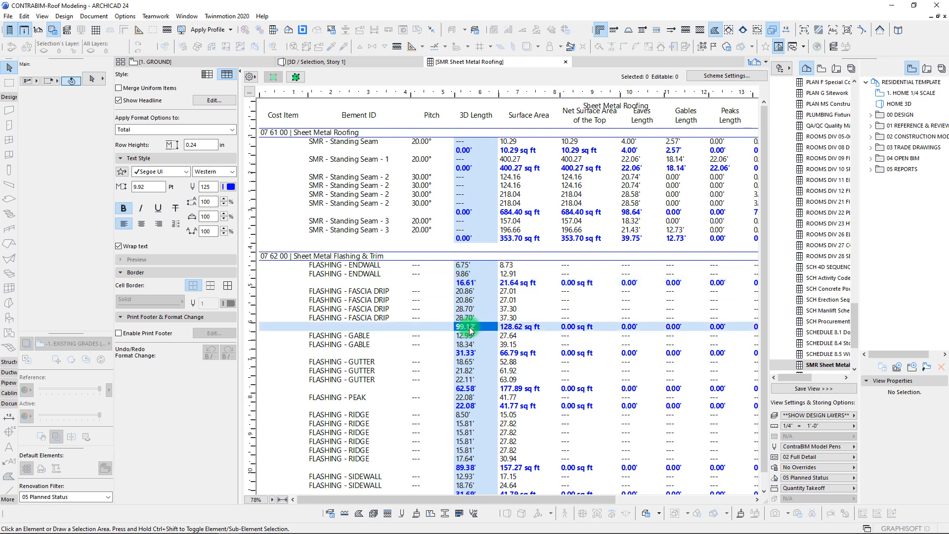
left_click(470, 354)
left_click(467, 388)
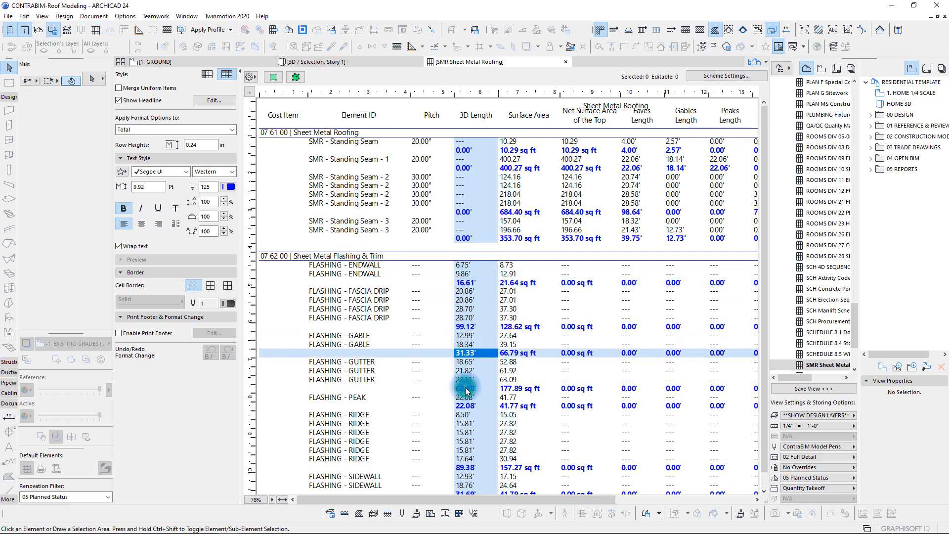
left_click(471, 354)
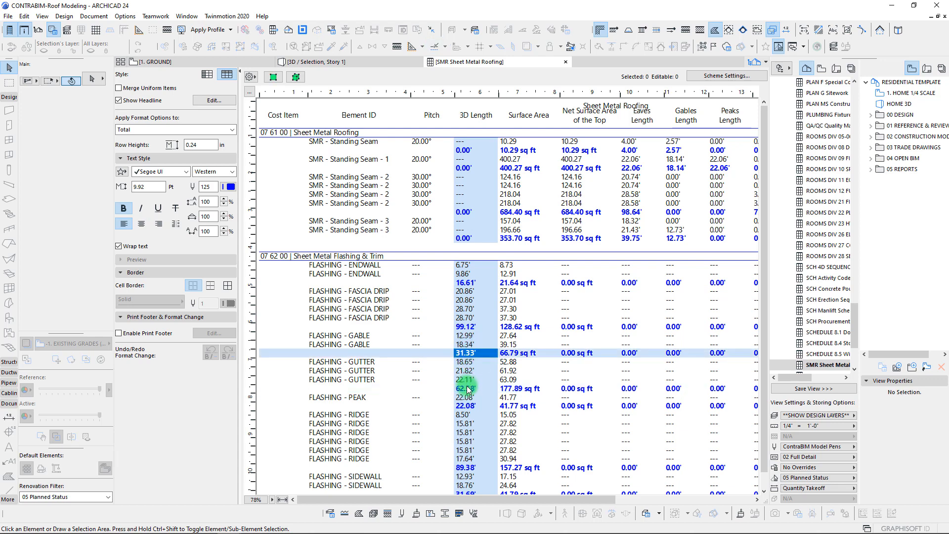
left_click(466, 327)
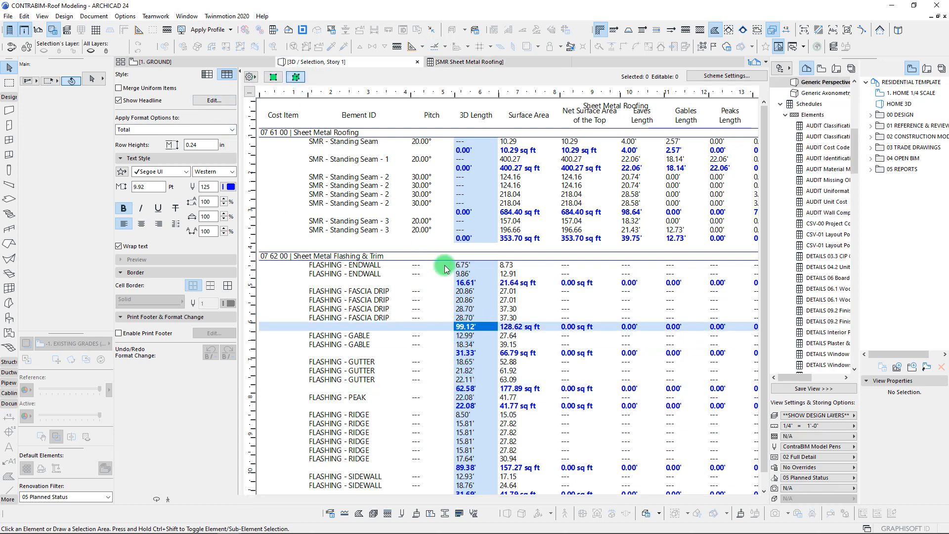
Switch to the 3D roof model, clear the flashing selection and apply the 04-7 Flashings graphic override
middle_click_drag(466, 302, 487, 292, "shift")
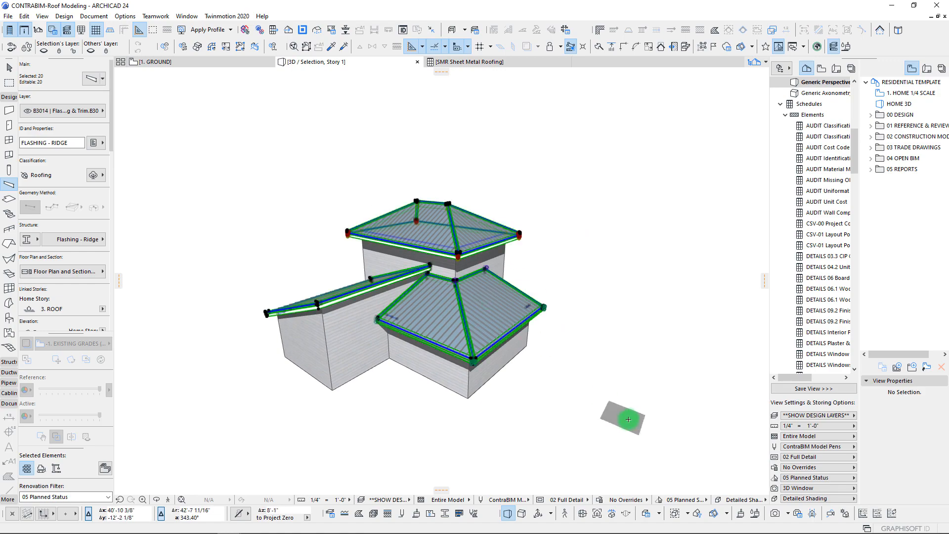
key("Escape")
scroll(524, 420, "up", 10)
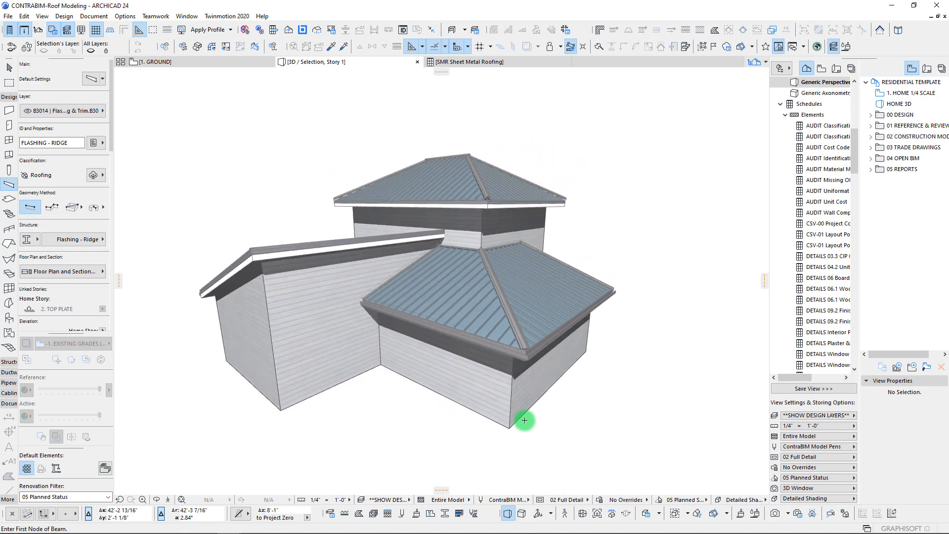
middle_click_drag(524, 420, 610, 412, "shift")
left_click(634, 500)
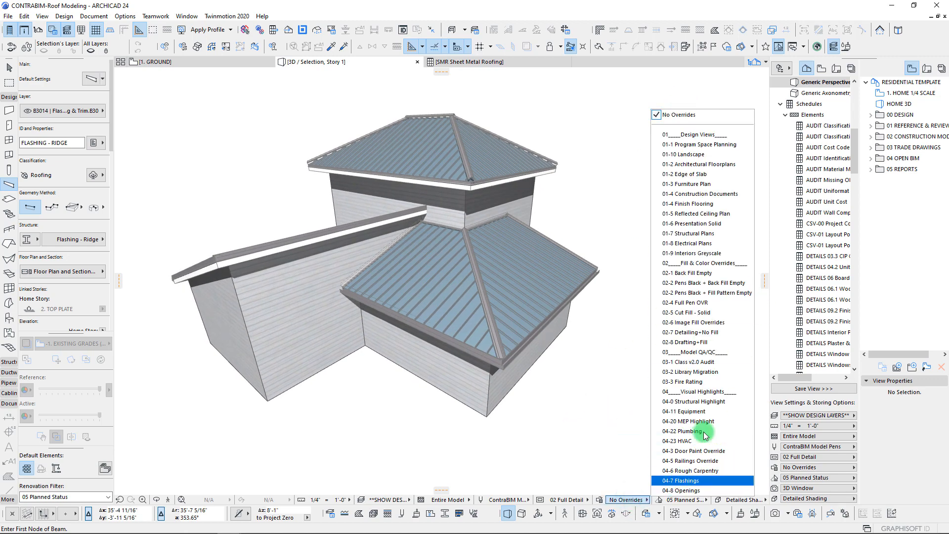
left_click(684, 481)
scroll(360, 210, "up", 6)
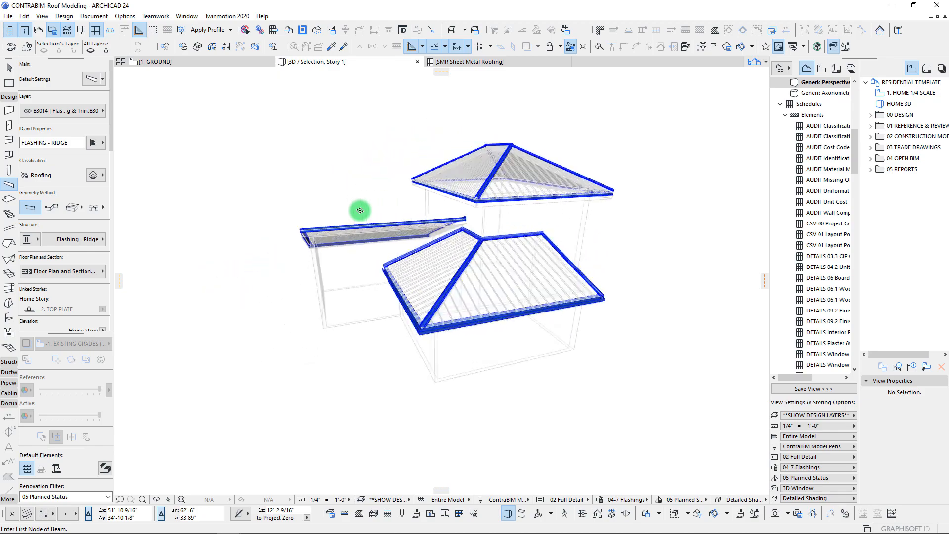
Trim the overhanging eave end of the lower roof's sidewall flashing and stretch it to line up with the gutter's end
middle_click_drag(360, 210, 395, 342, "shift")
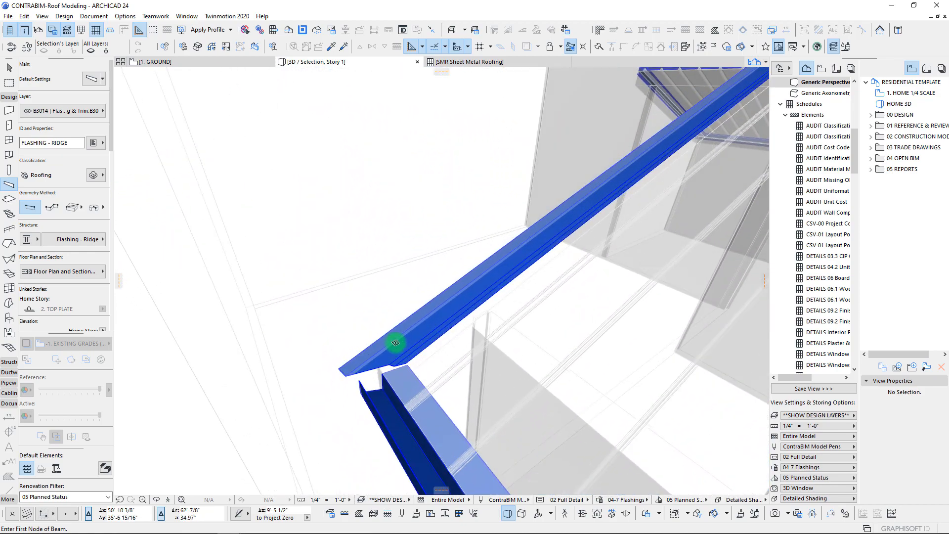
left_click(391, 356, "shift")
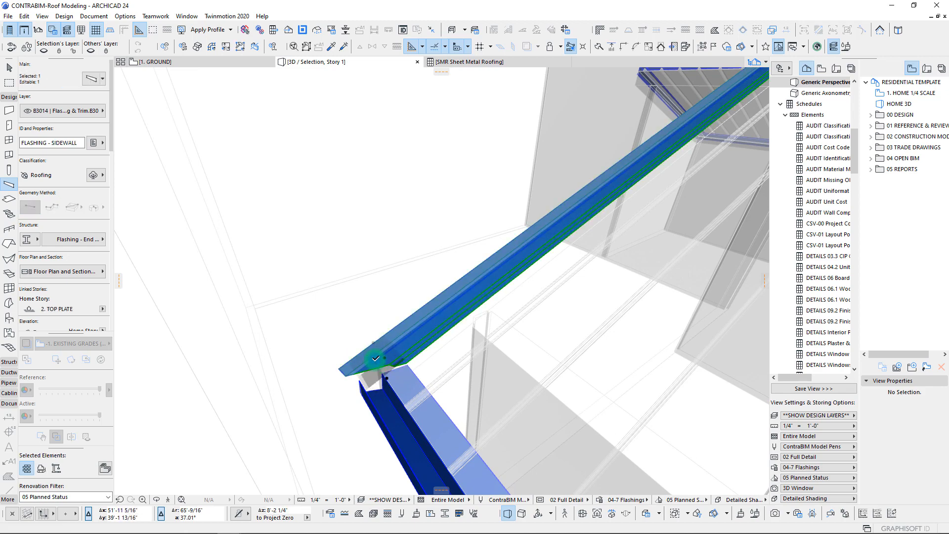
left_click(376, 358)
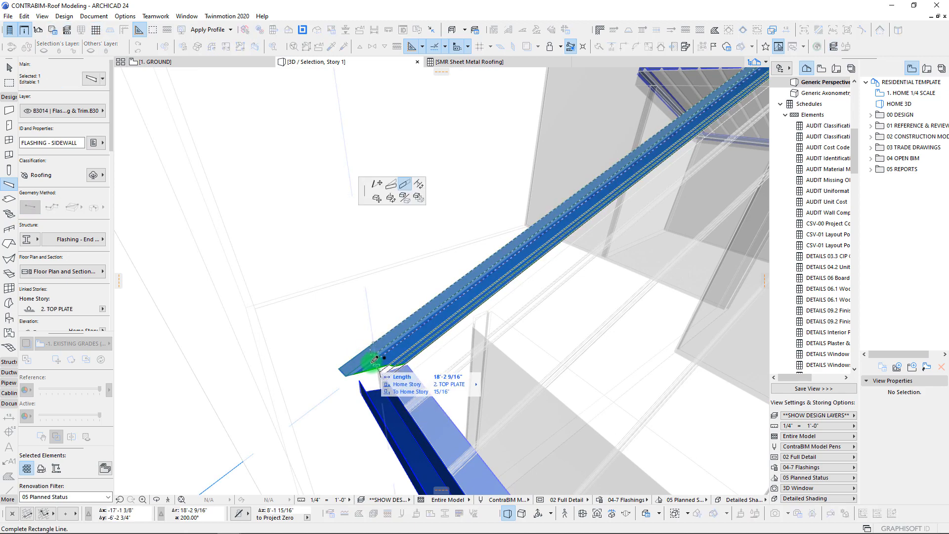
left_click(470, 390)
middle_click_drag(389, 370, 499, 350, "shift")
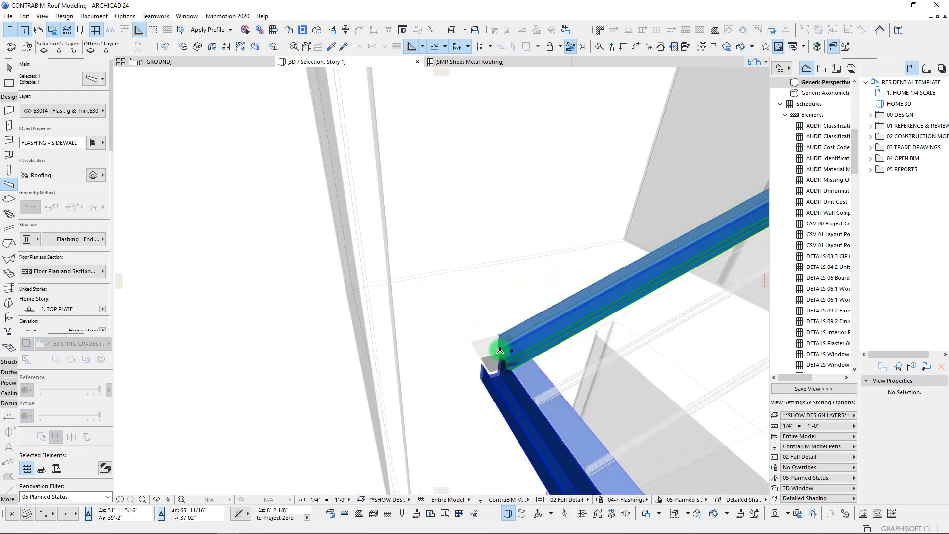
left_click(497, 350)
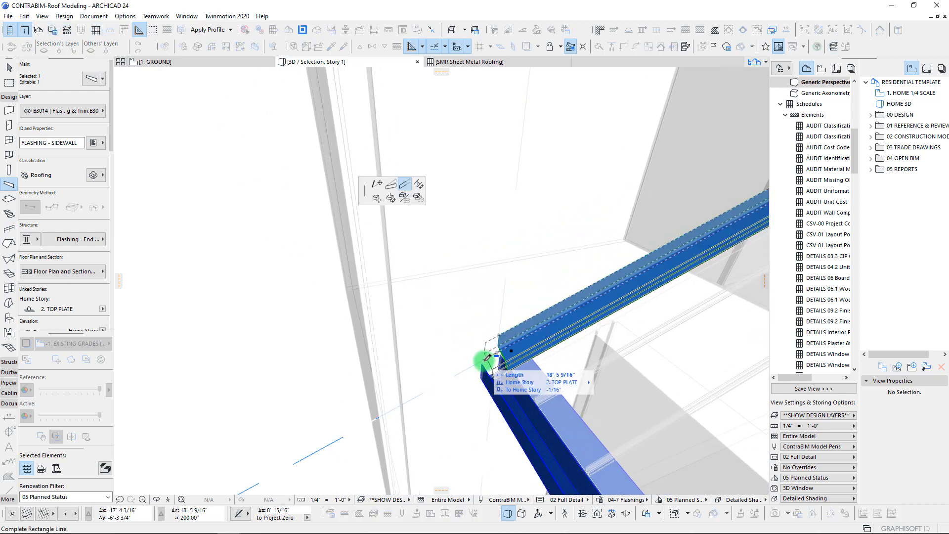
middle_click_drag(491, 355, 428, 362, "shift")
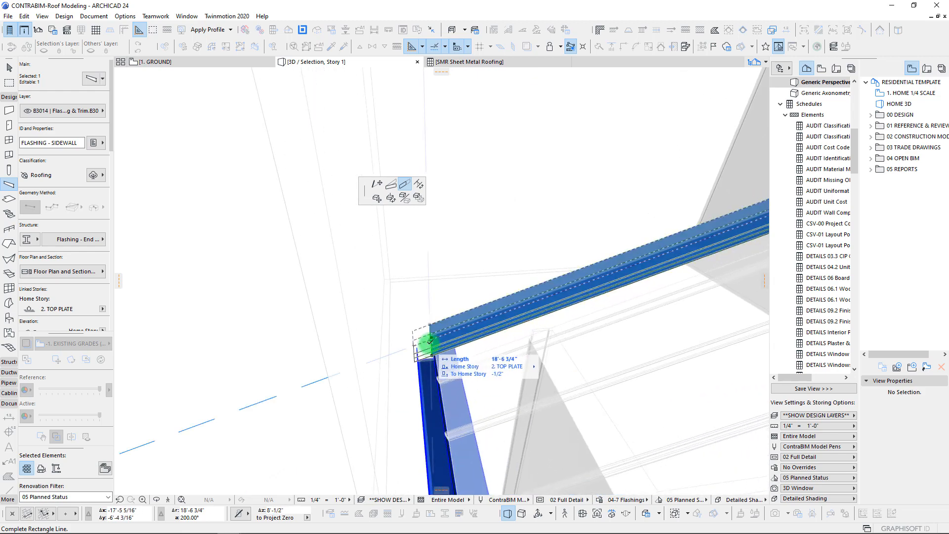
middle_click_drag(426, 346, 452, 319, "shift")
scroll(451, 319, "down", 8)
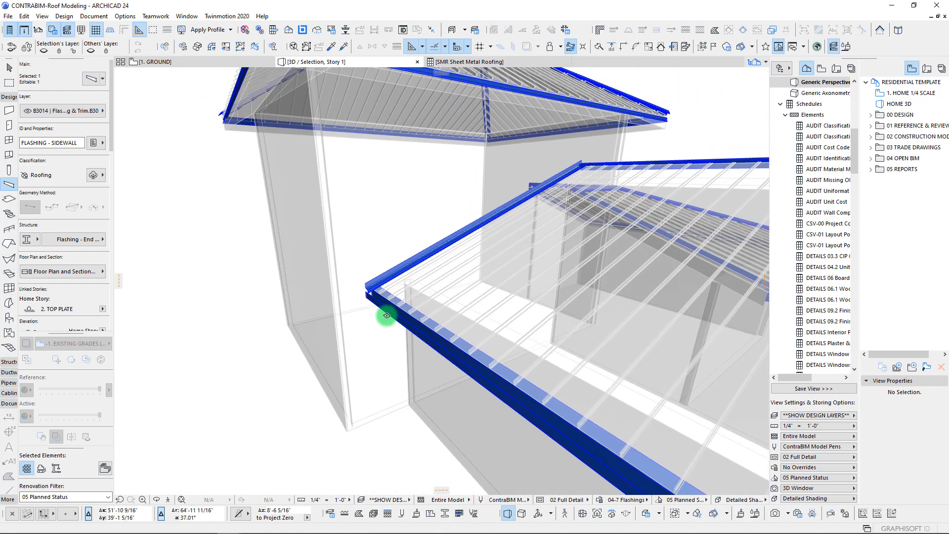
scroll(442, 329, "up", 8)
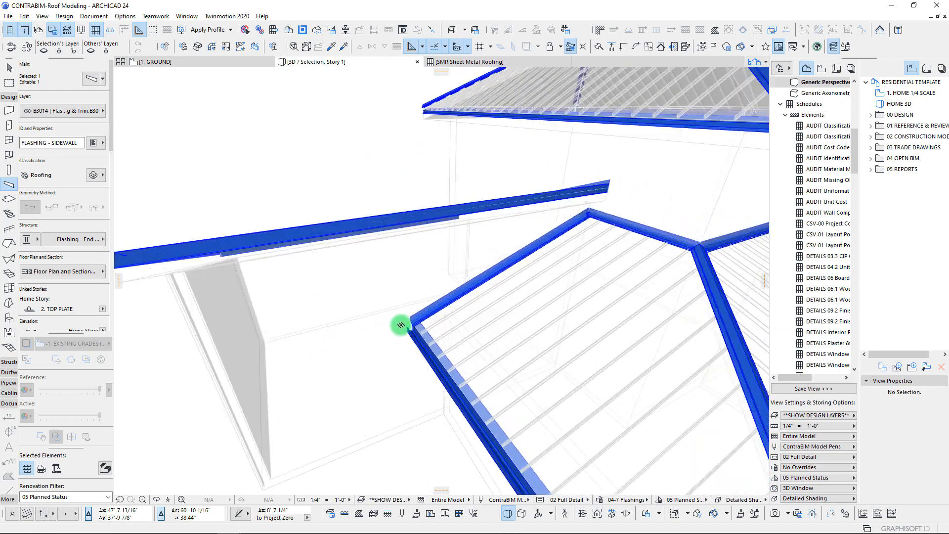
key("Escape")
key("Escape")
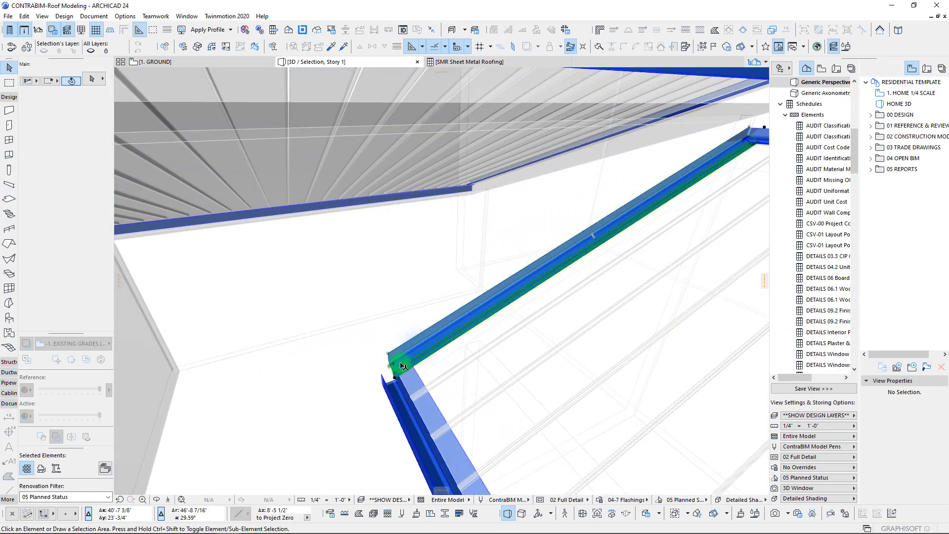
Stretch the eave end of the lower roof's sidewall flashing to the gutter corner, giving a length of about 12'-11", and clear the selection
left_click(402, 365)
left_click(387, 367)
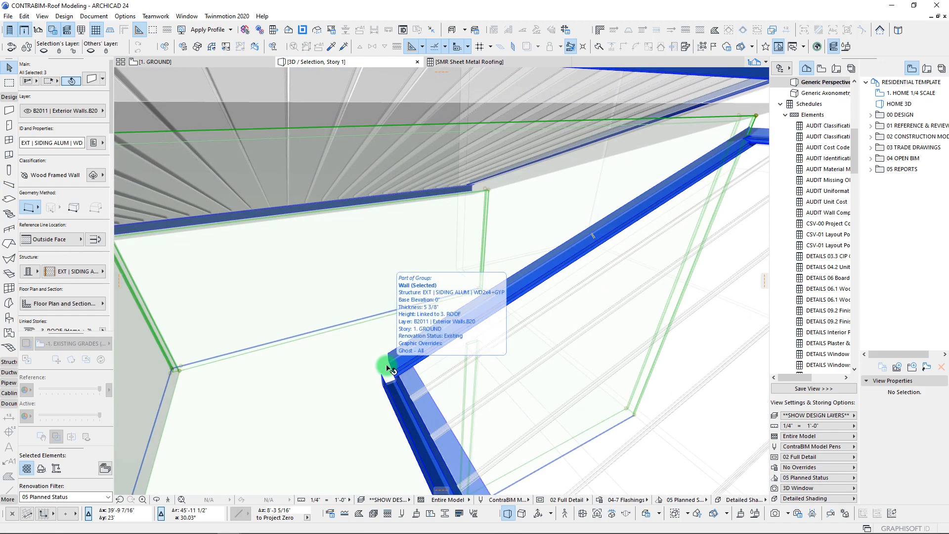
left_click(393, 376)
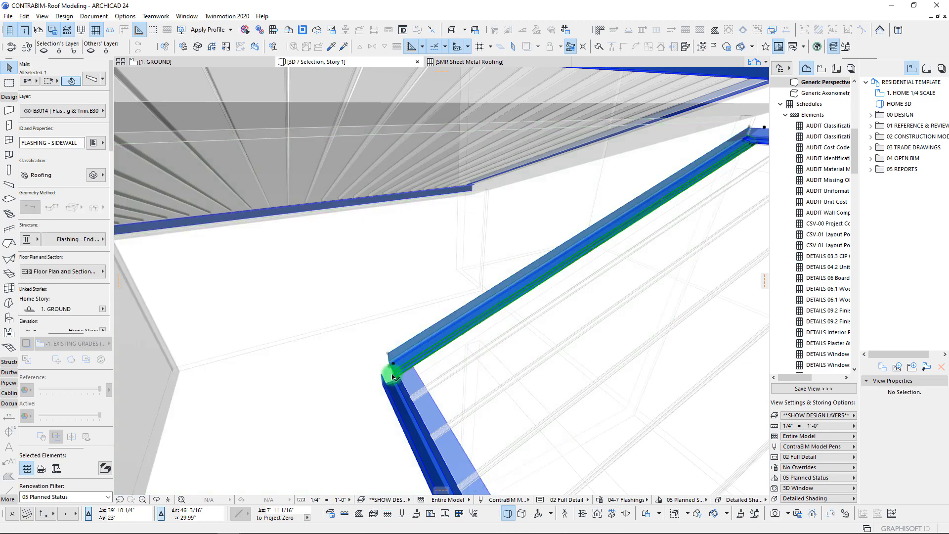
left_click(389, 366)
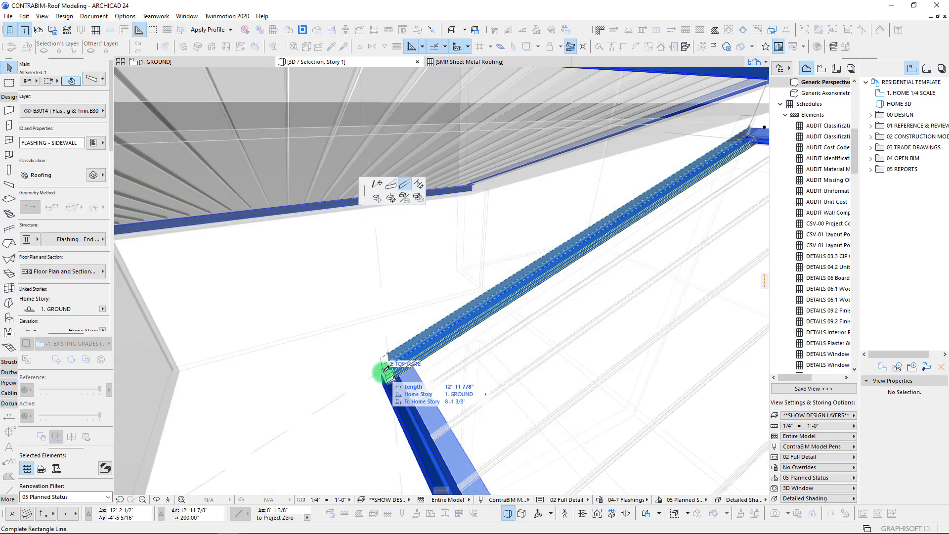
middle_click_drag(381, 371, 391, 329, "shift")
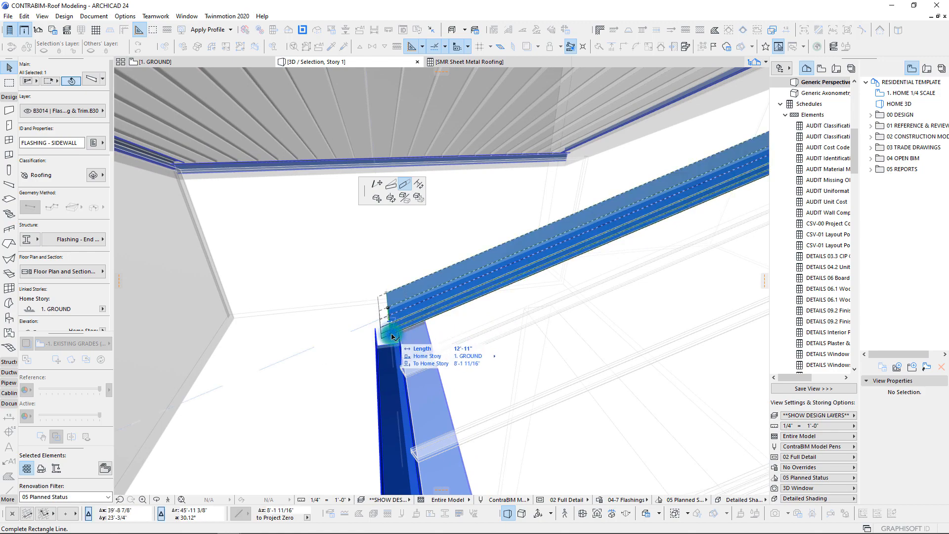
left_click(392, 337)
scroll(445, 340, "down", 10)
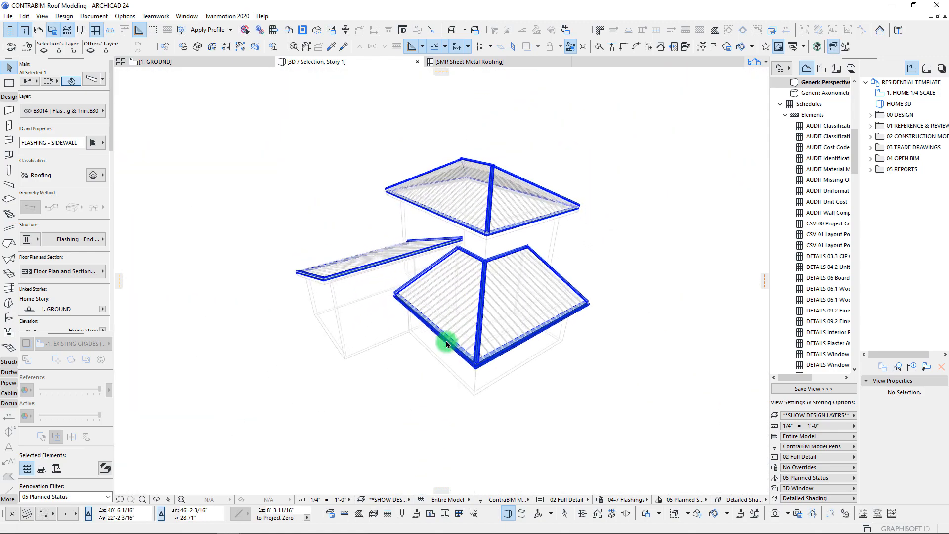
scroll(446, 344, "up", 3)
middle_click_drag(446, 343, 446, 343, "shift")
key("Escape")
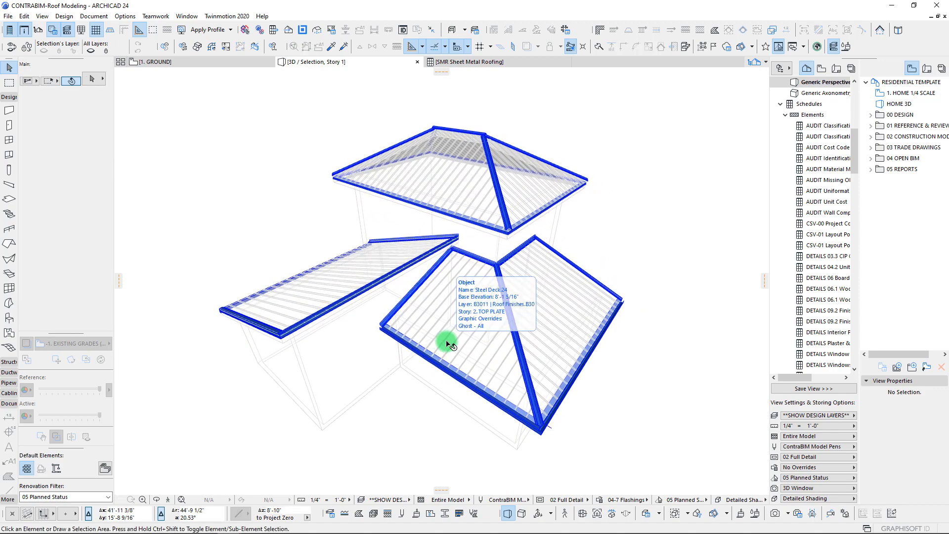
Set the 3D view's graphic override to No Overrides
middle_click_drag(478, 211, 563, 292, "shift")
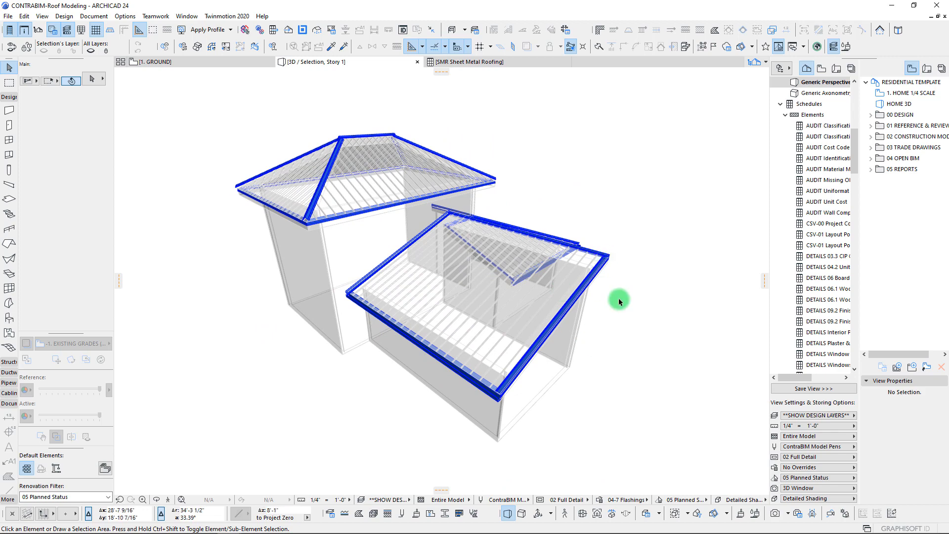
left_click(643, 500)
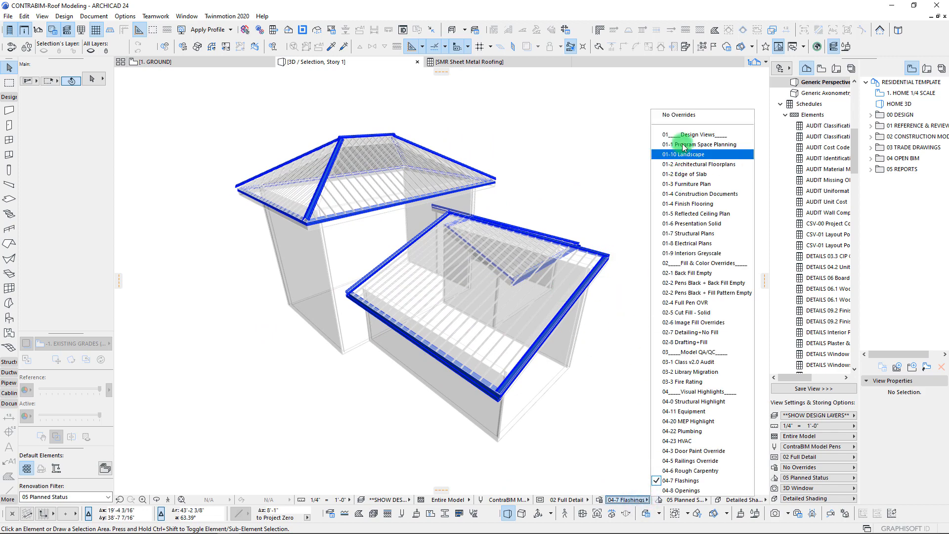
left_click(675, 116)
Examine the metal roof panels and flashings of the upper and lower roofs from all sides
scroll(505, 185, "up", 5)
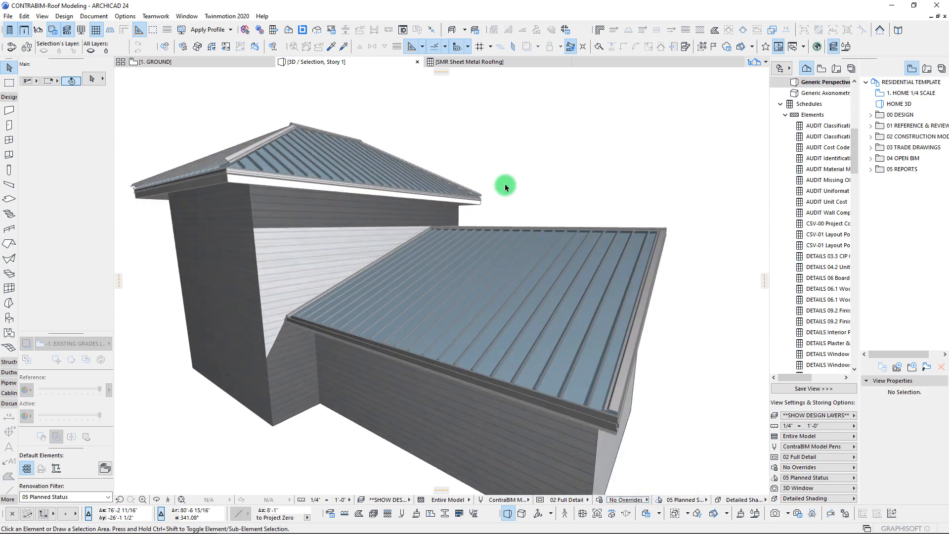
scroll(505, 187, "down", 5)
scroll(505, 186, "up", 7)
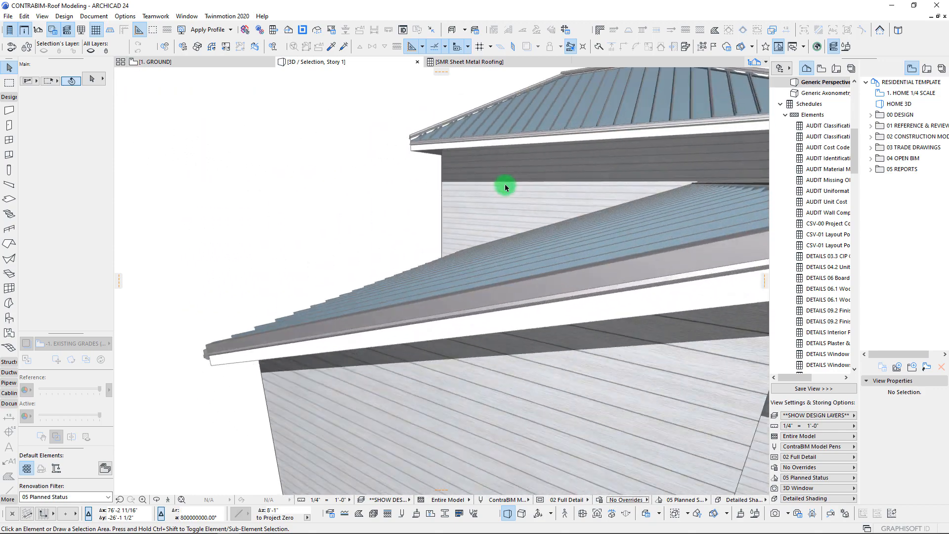
scroll(505, 187, "down", 5)
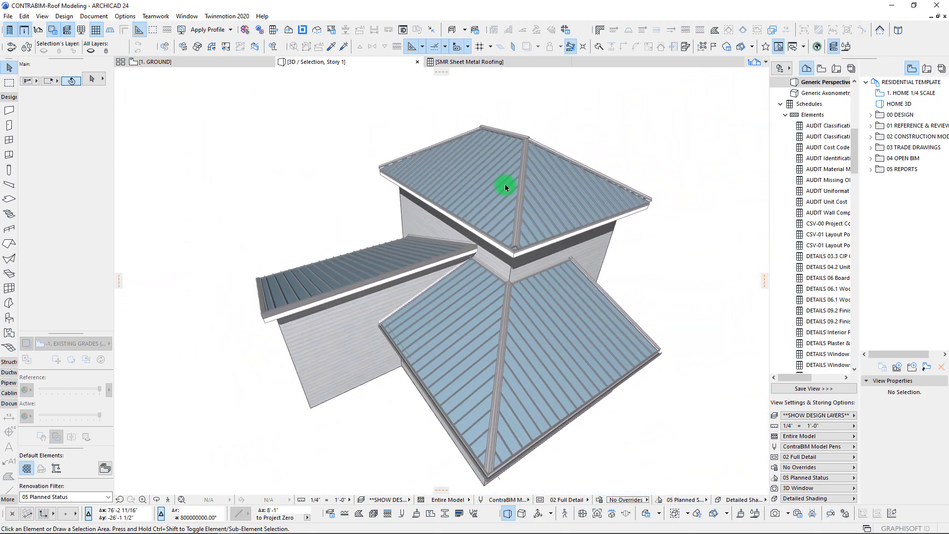
scroll(505, 184, "up", 5)
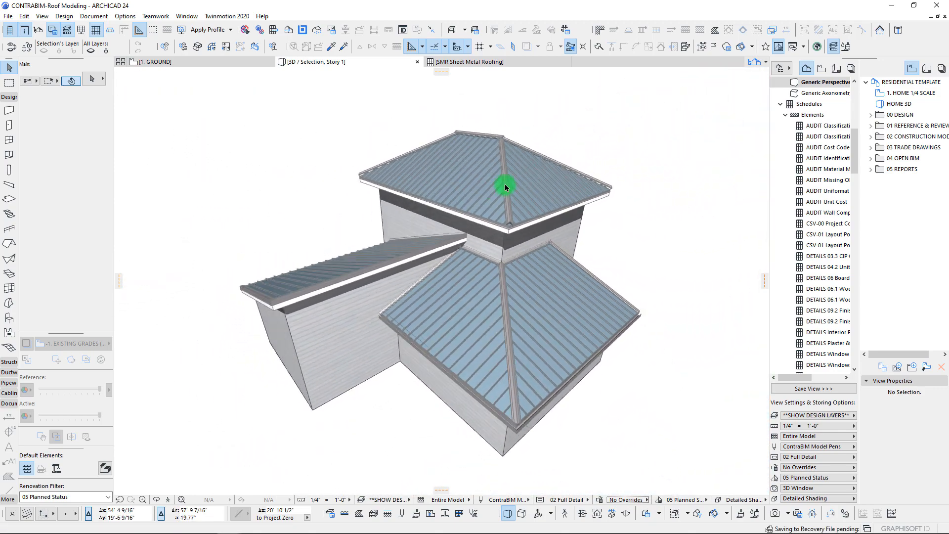
scroll(504, 184, "down", 4)
scroll(505, 184, "up", 7)
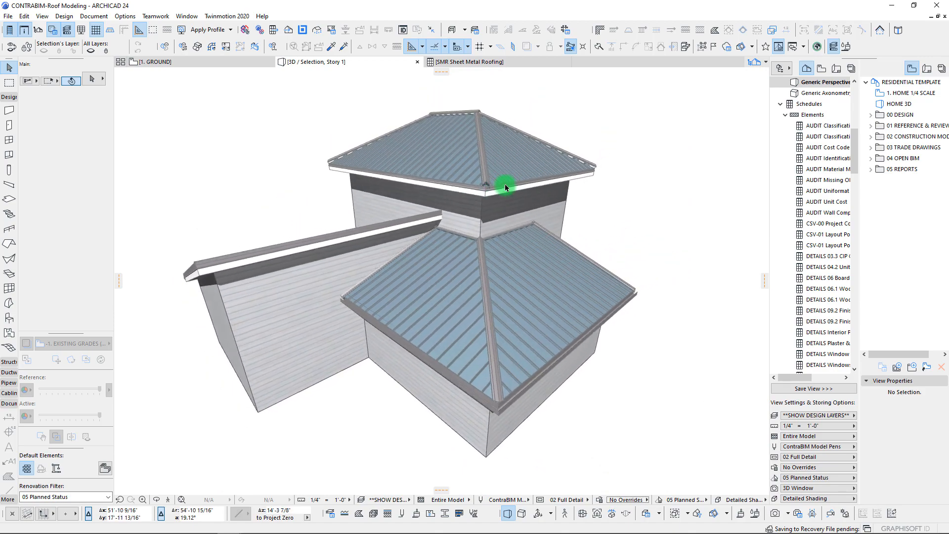
scroll(504, 183, "up", 5)
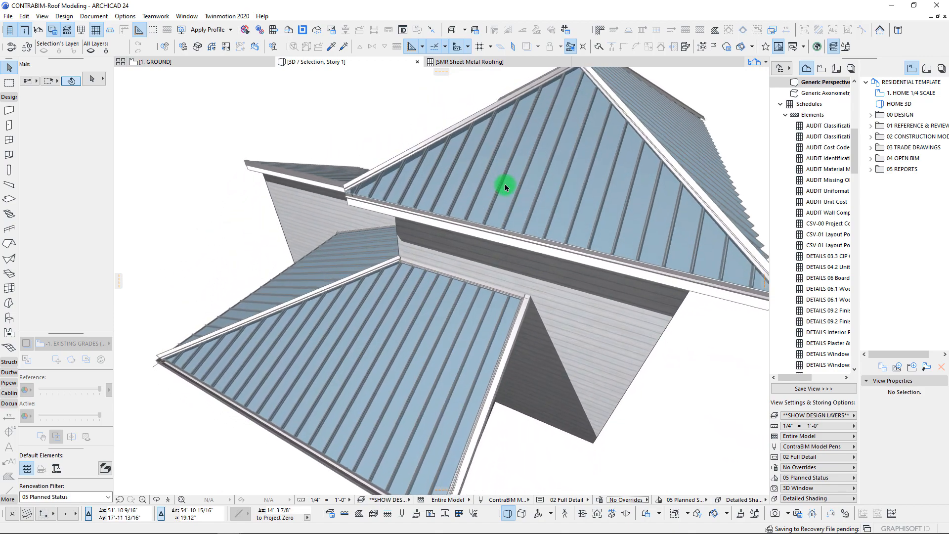
scroll(505, 185, "down", 4)
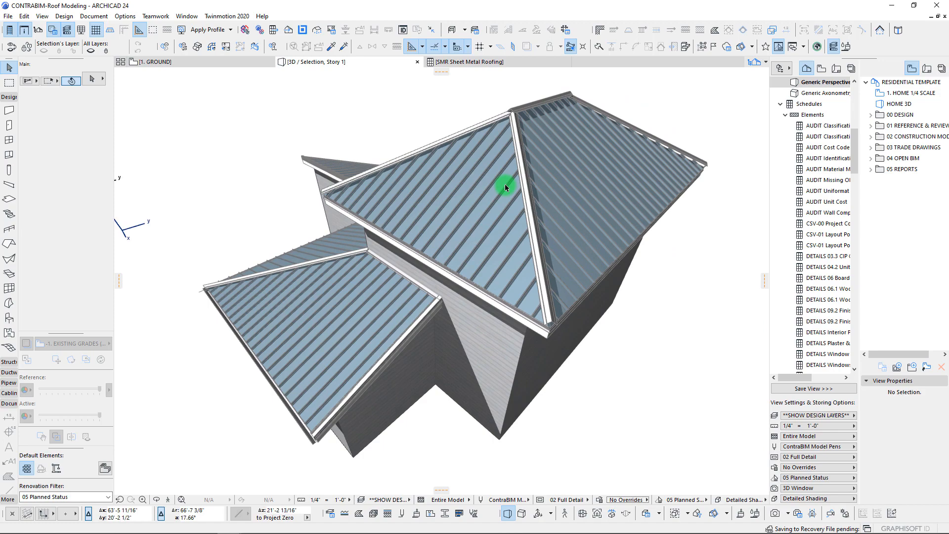
scroll(426, 302, "up", 2)
scroll(427, 305, "up", 7)
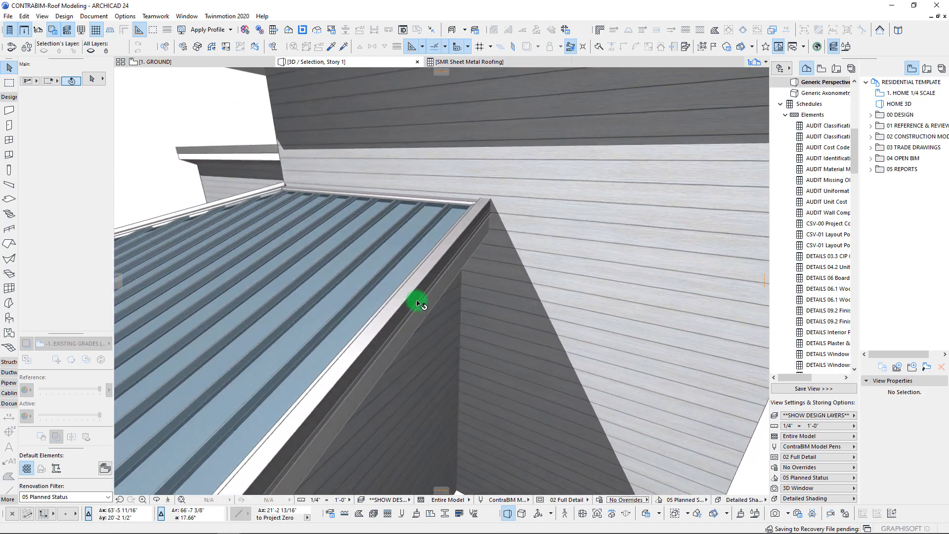
Open the profile of the lower roof's gable flashing for editing and examine its cross-section shape
scroll(419, 308, "up", 2)
left_click(475, 302)
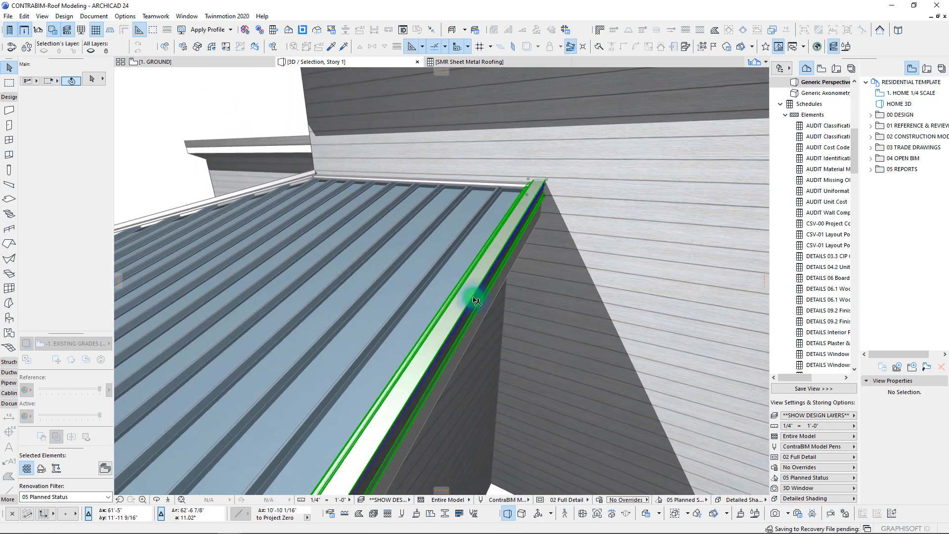
right_click(473, 300)
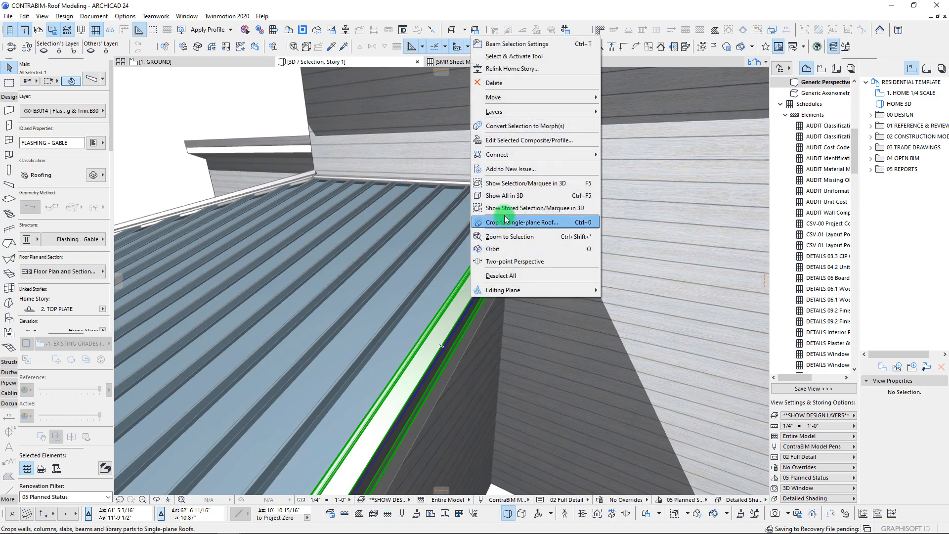
left_click(503, 140)
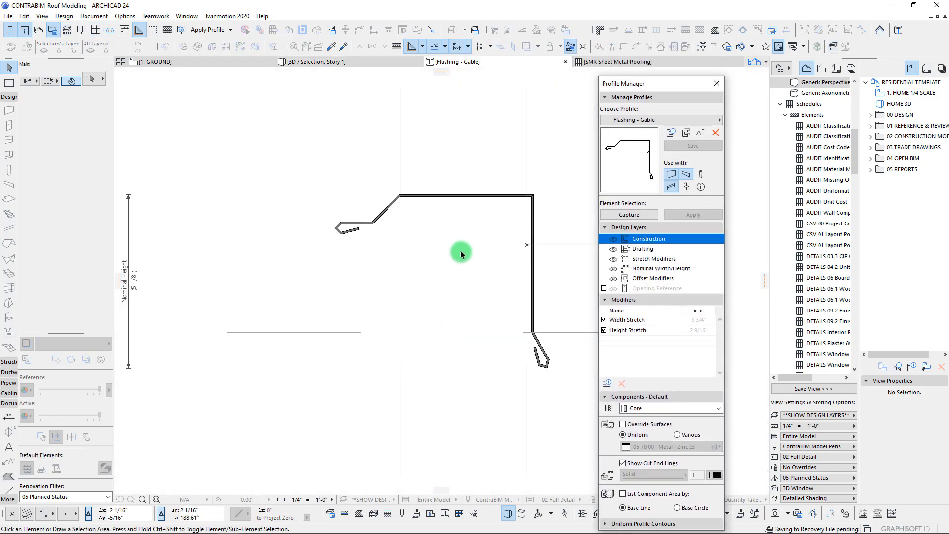
scroll(328, 274, "down", 2)
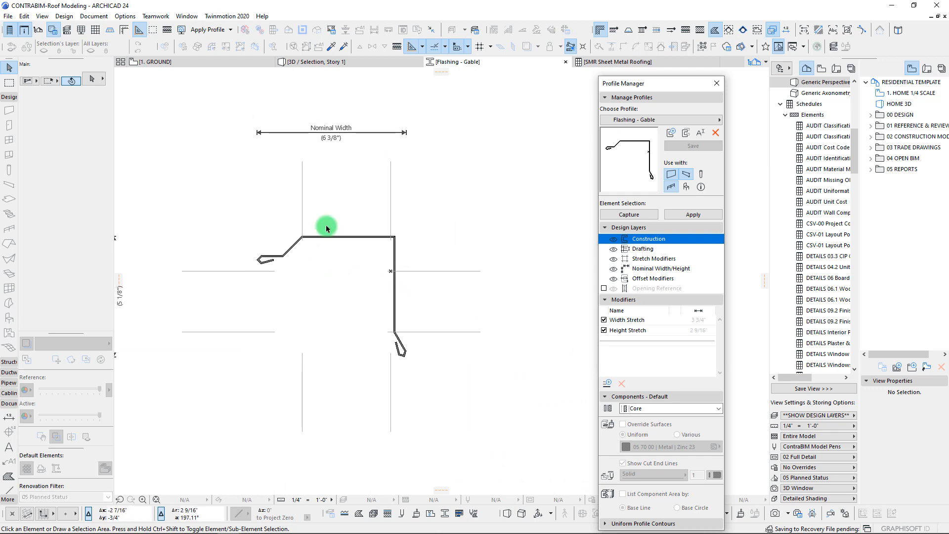
scroll(387, 262, "up", 3)
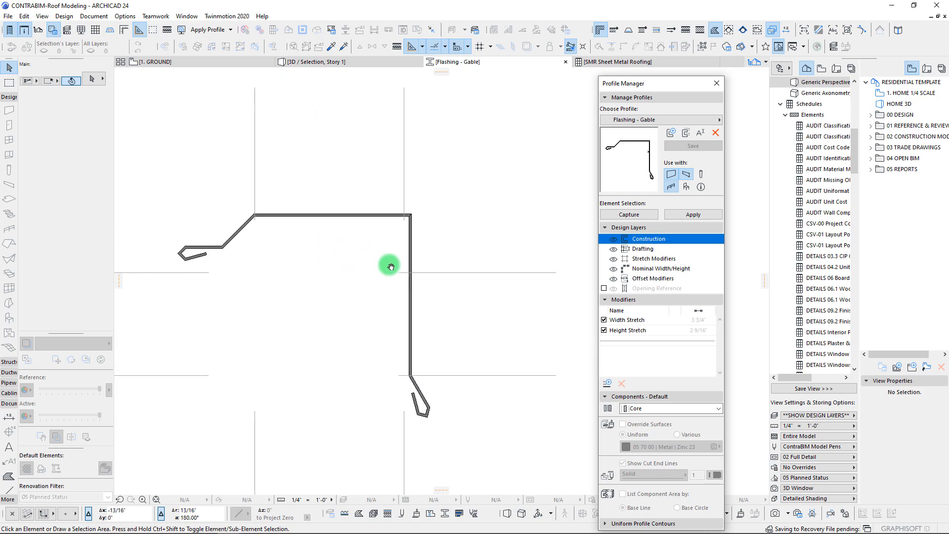
scroll(420, 339, "down", 2)
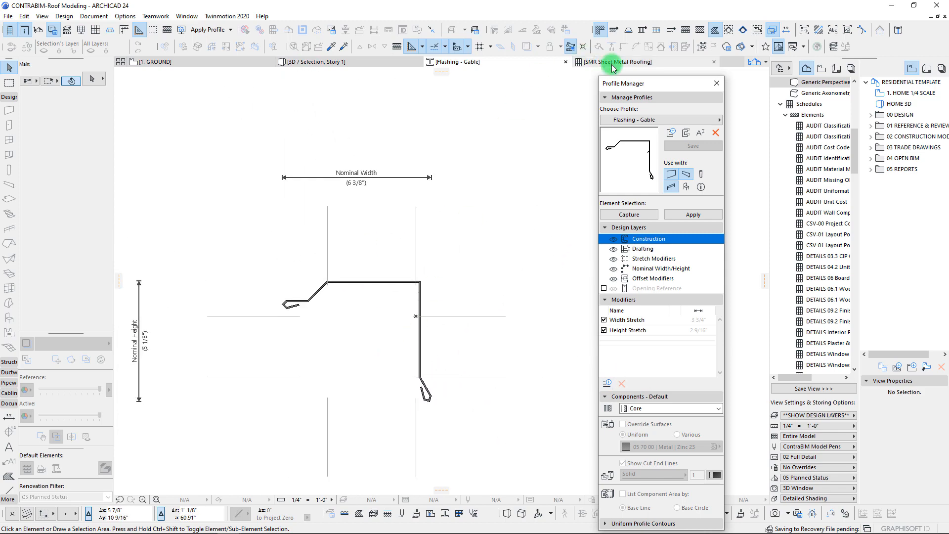
Return to the 3D roof model, move the Profile Manager clear of the roofs and deselect the gable flashing
left_click(348, 61)
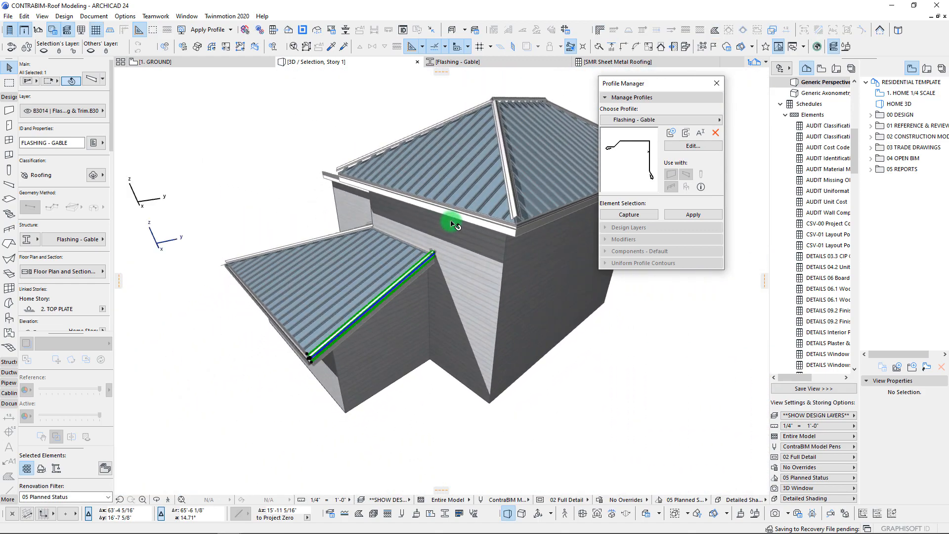
middle_click_drag(451, 223, 453, 212, "shift")
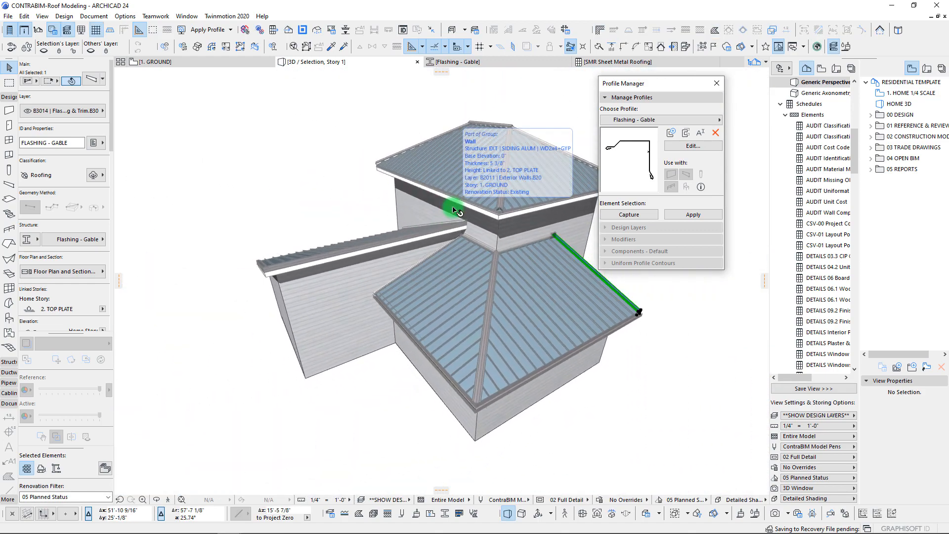
middle_click_drag(409, 253, 373, 254)
left_click_drag(677, 84, 723, 95)
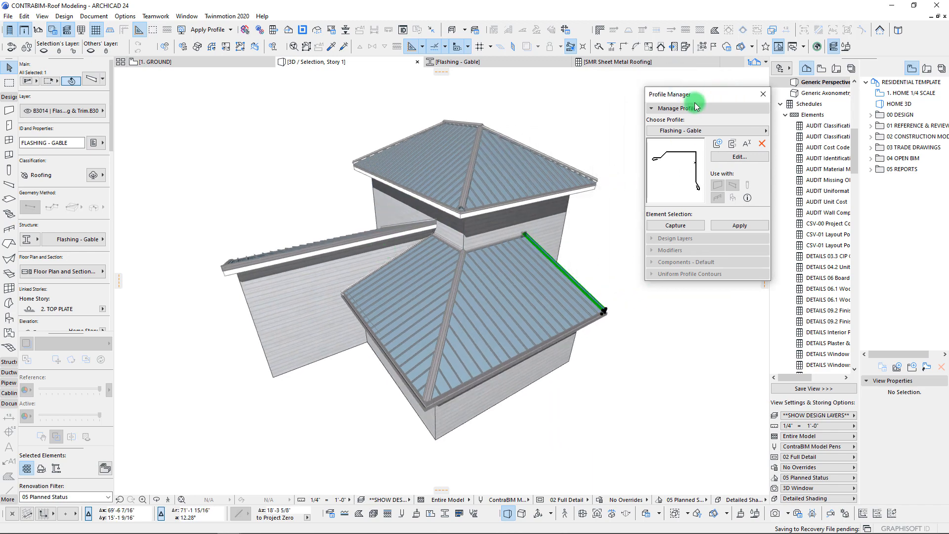
key("Escape")
Go to the ground floor plan and inspect the selection settings of the Standing Seam roof surfacer sample, leaving them as they are
key("F2")
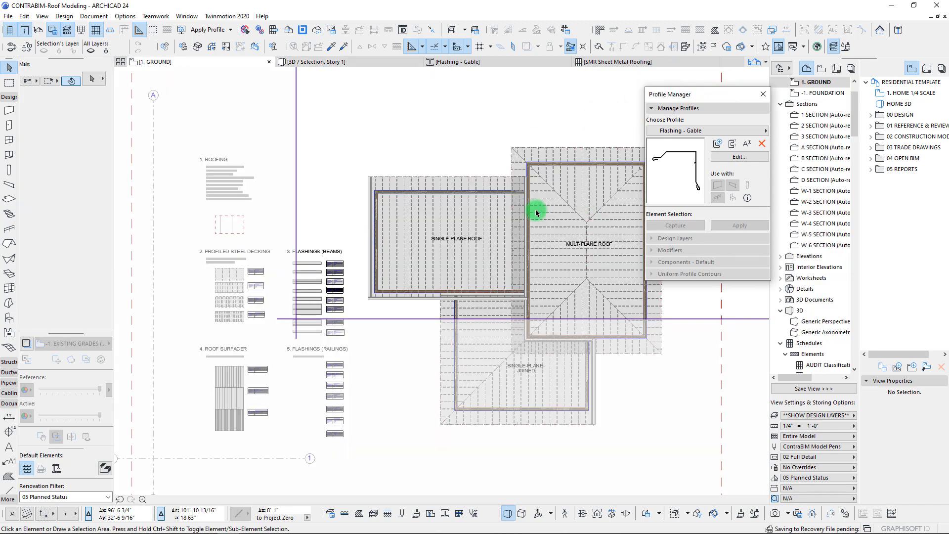
scroll(254, 406, "up", 8)
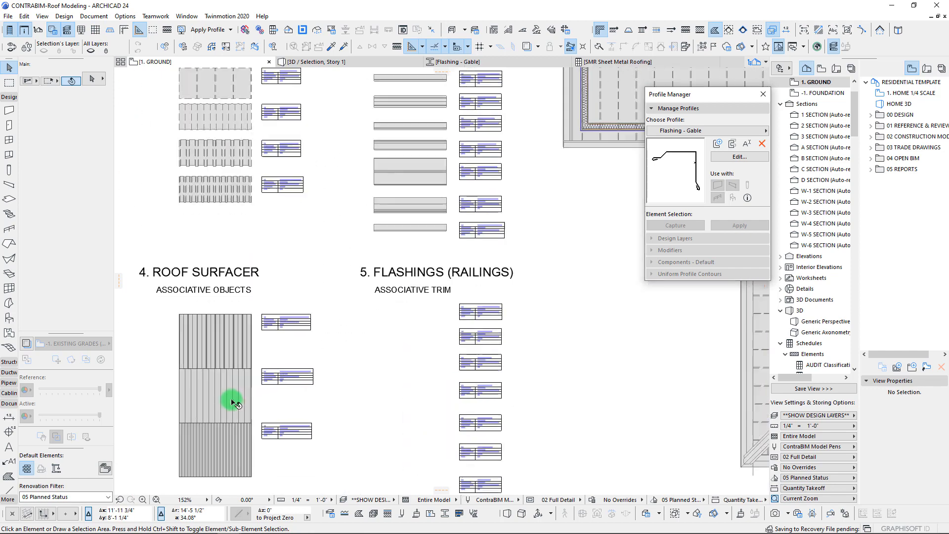
mouse_move(324, 299)
middle_mouse_down()
mouse_move(321, 268)
mouse_move(323, 281)
middle_mouse_up()
scroll(222, 185, "up", 1)
middle_click_drag(223, 185, 284, 185)
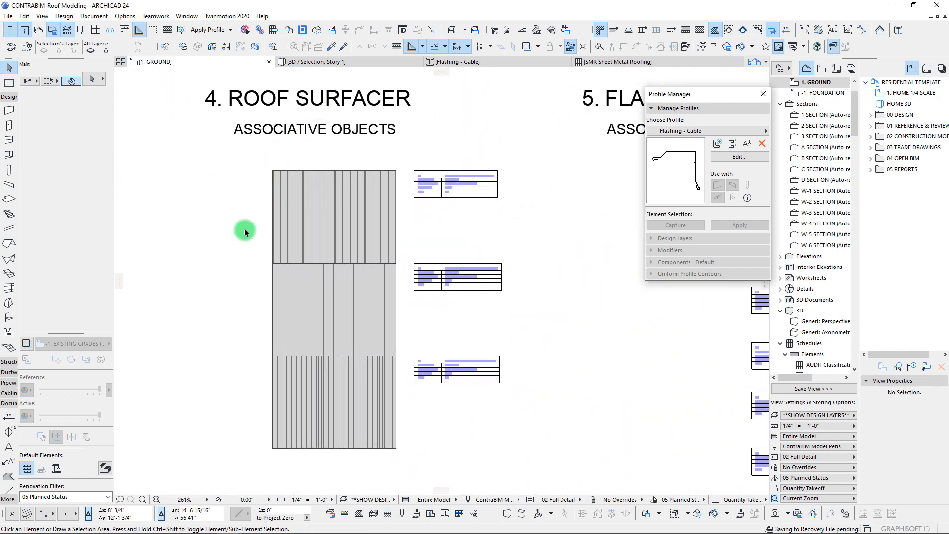
left_click(328, 237)
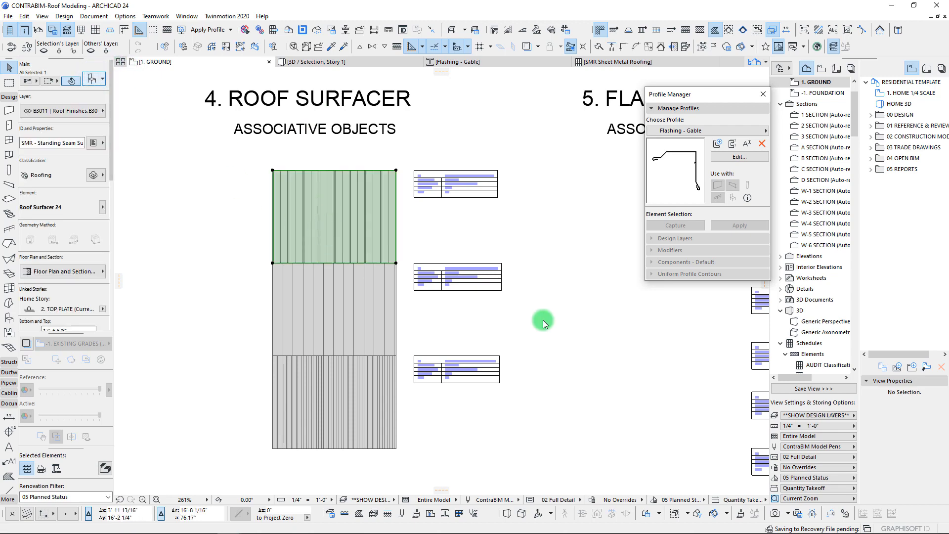
key("ctrl+t")
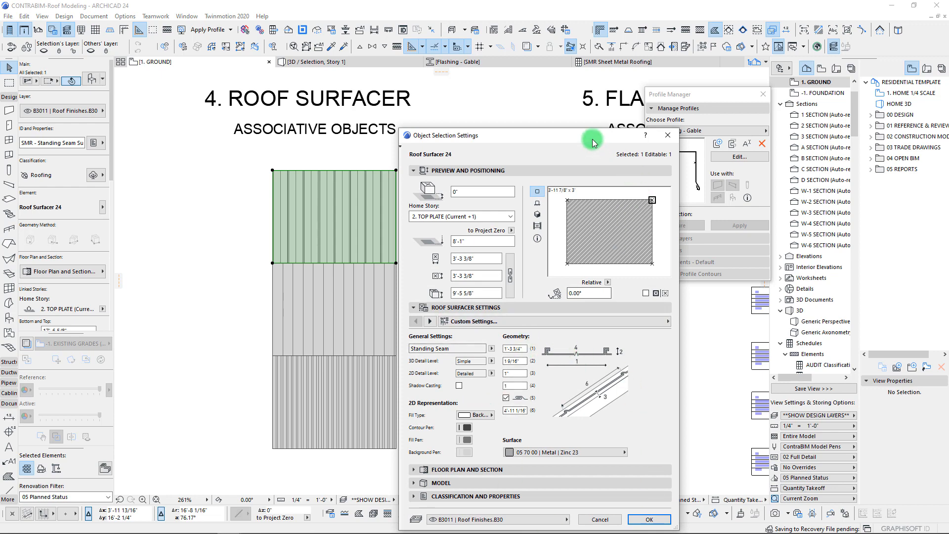
left_click_drag(593, 138, 524, 84)
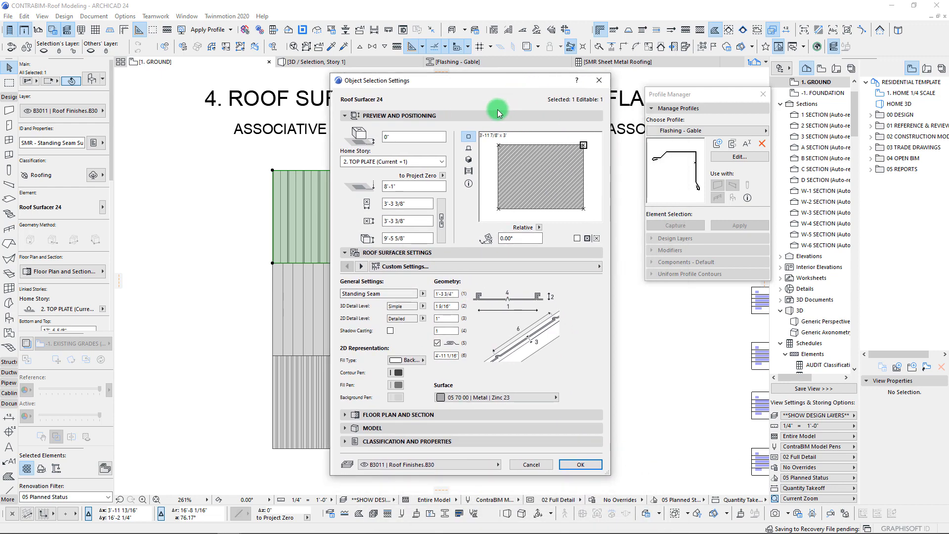
left_click(599, 82)
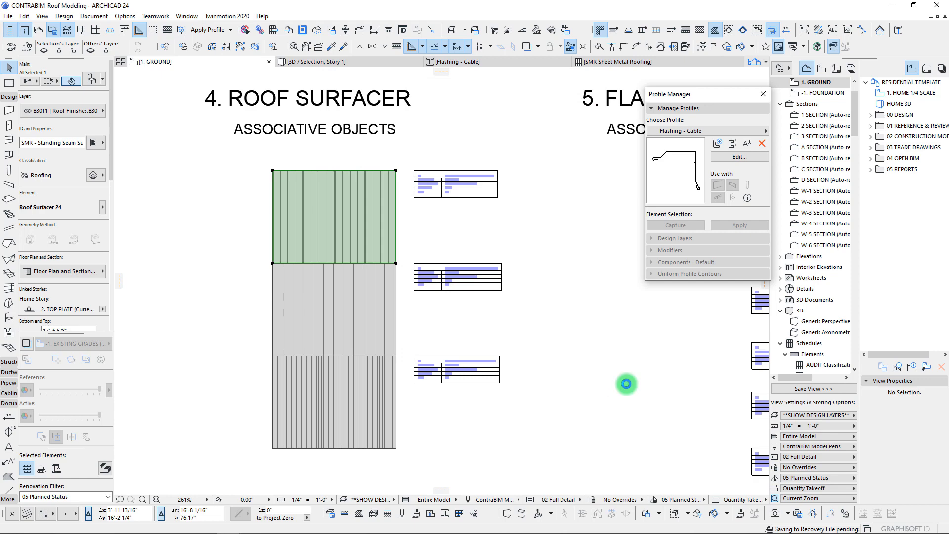
left_click(269, 336)
Enclose the single-plane, multi-plane and joined roofs in one marquee on the floor plan and show the marqueed area in 3D
scroll(379, 333, "down", 6)
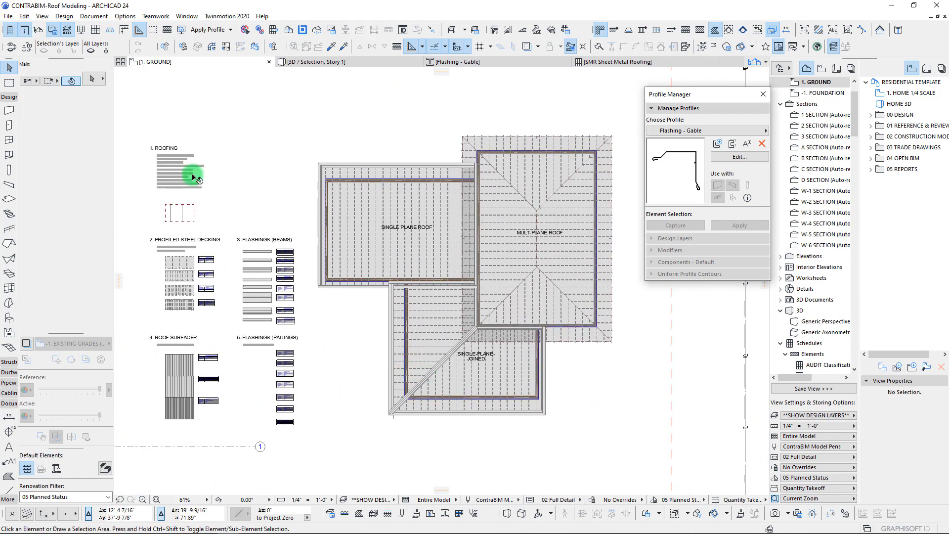
left_click(9, 83)
left_click_drag(305, 105, 635, 442)
key("F5")
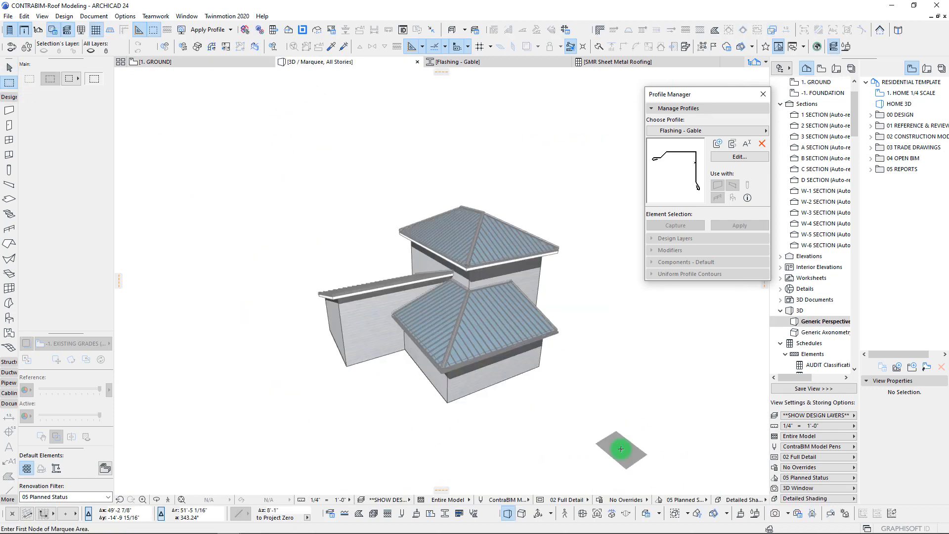
scroll(621, 449, "up", 5)
middle_click_drag(620, 449, 619, 417, "shift")
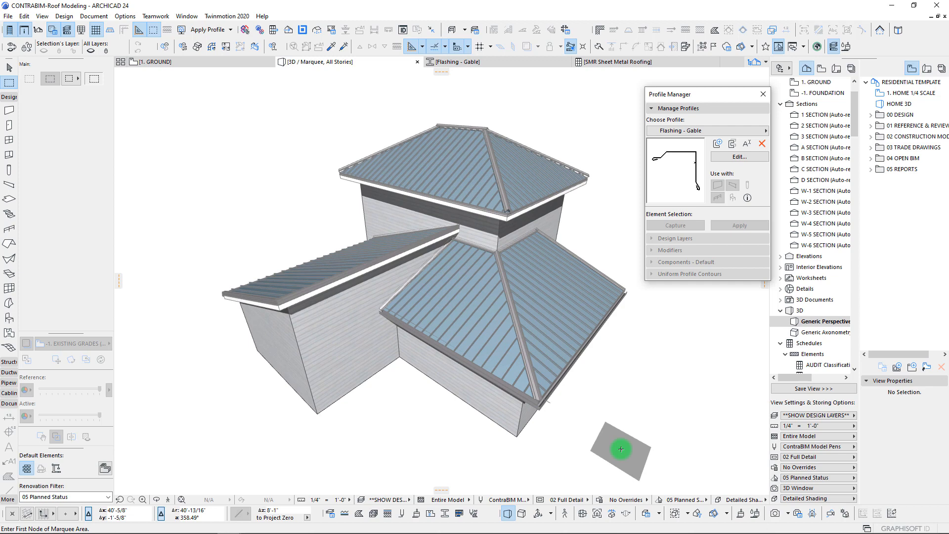
middle_click_drag(620, 449, 621, 449, "shift")
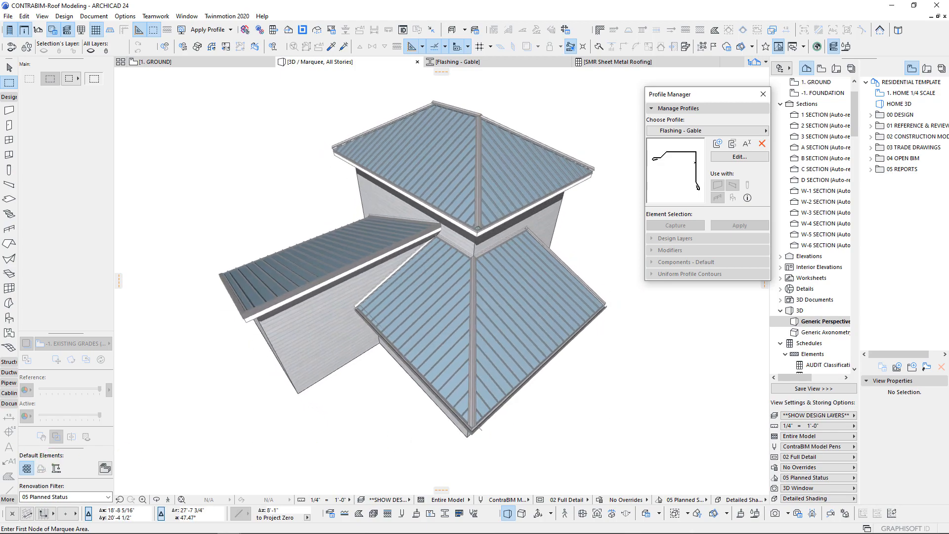